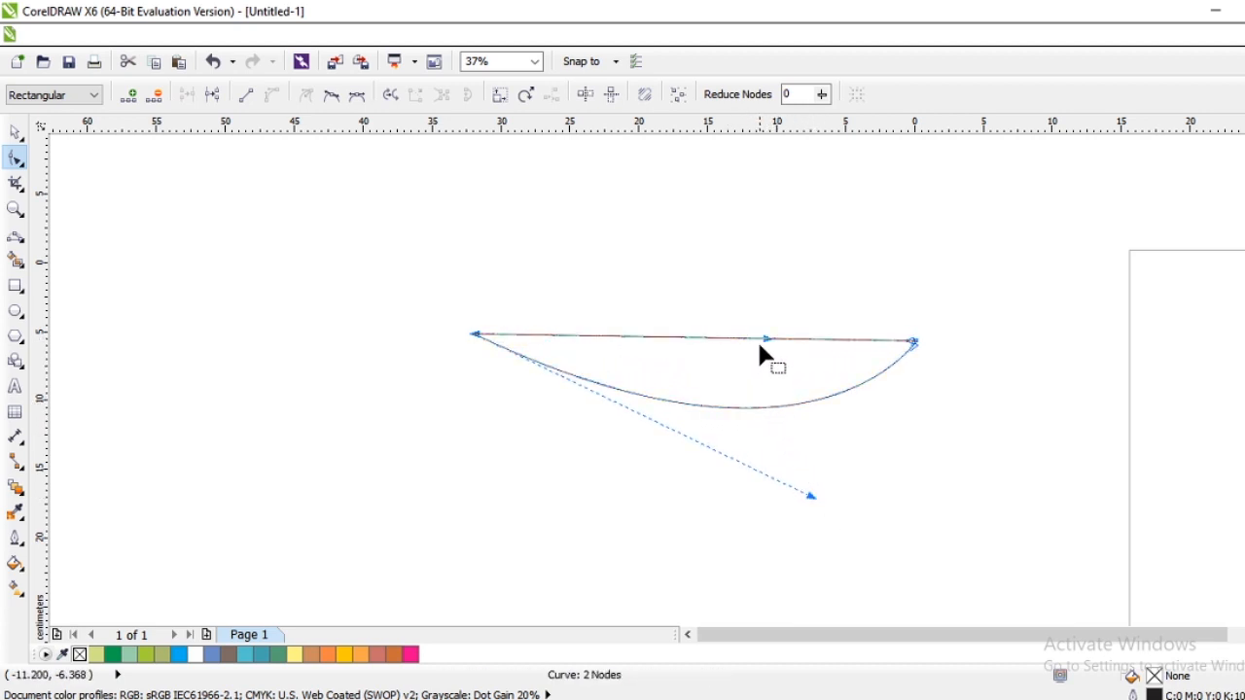
# Step: Bend the upper edge of the two-node curve into a shallow S and round off its right end
pyautogui.moveTo(765, 341); pyautogui.dragTo(697, 371)
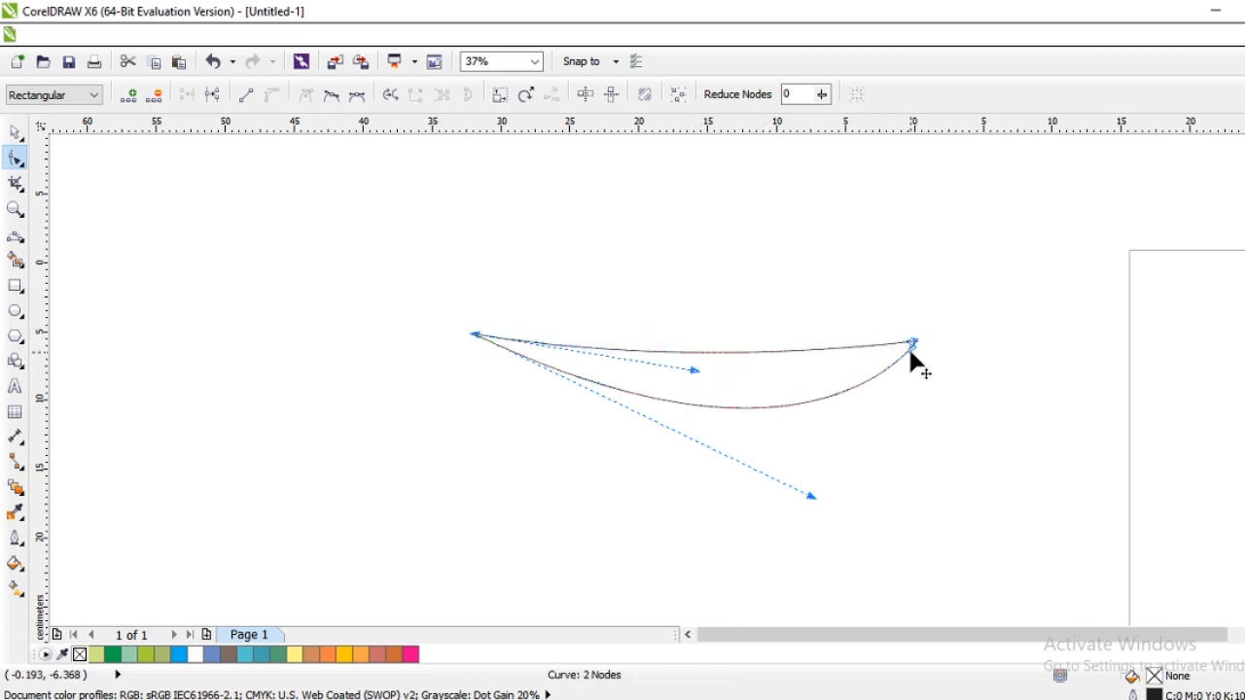
pyautogui.moveTo(903, 358); pyautogui.dragTo(880, 315)
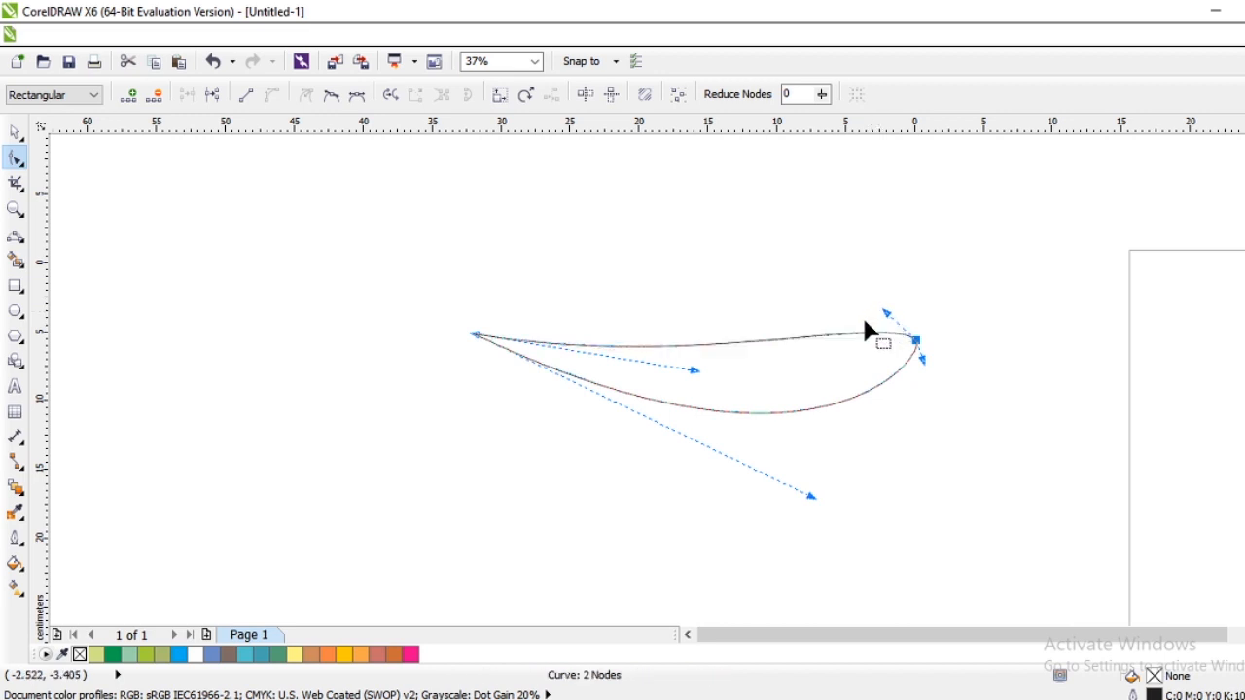
pyautogui.press('space')
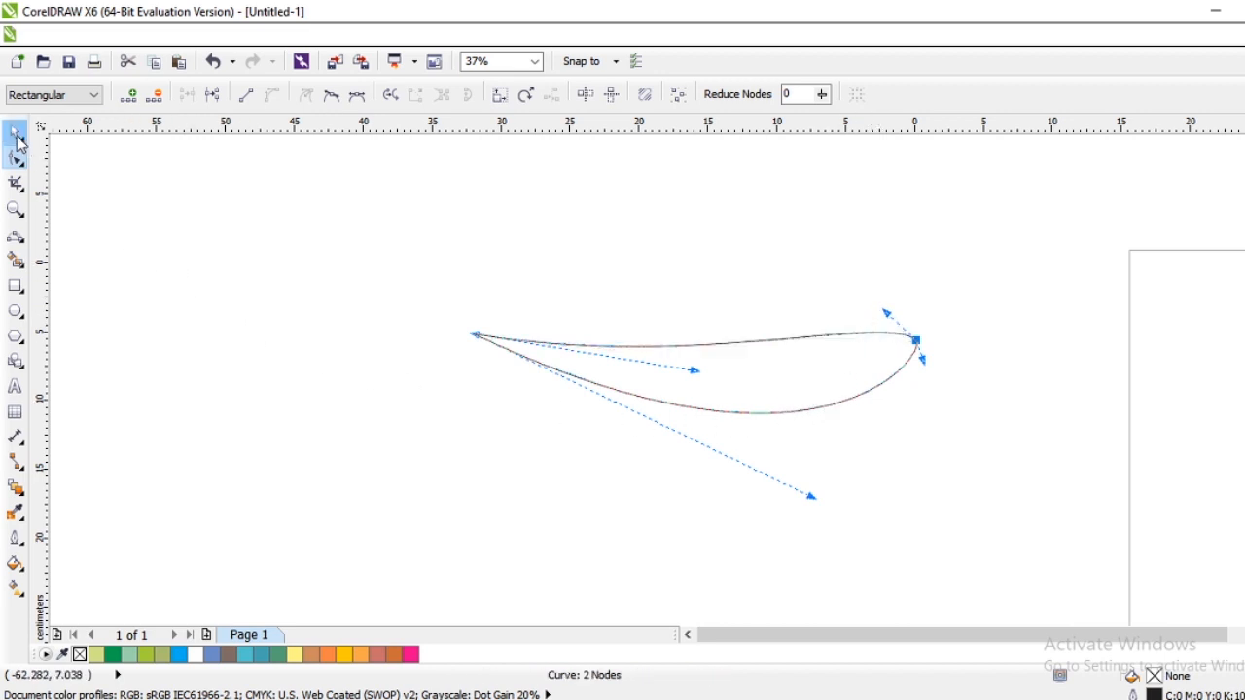
pyautogui.click(725, 226)
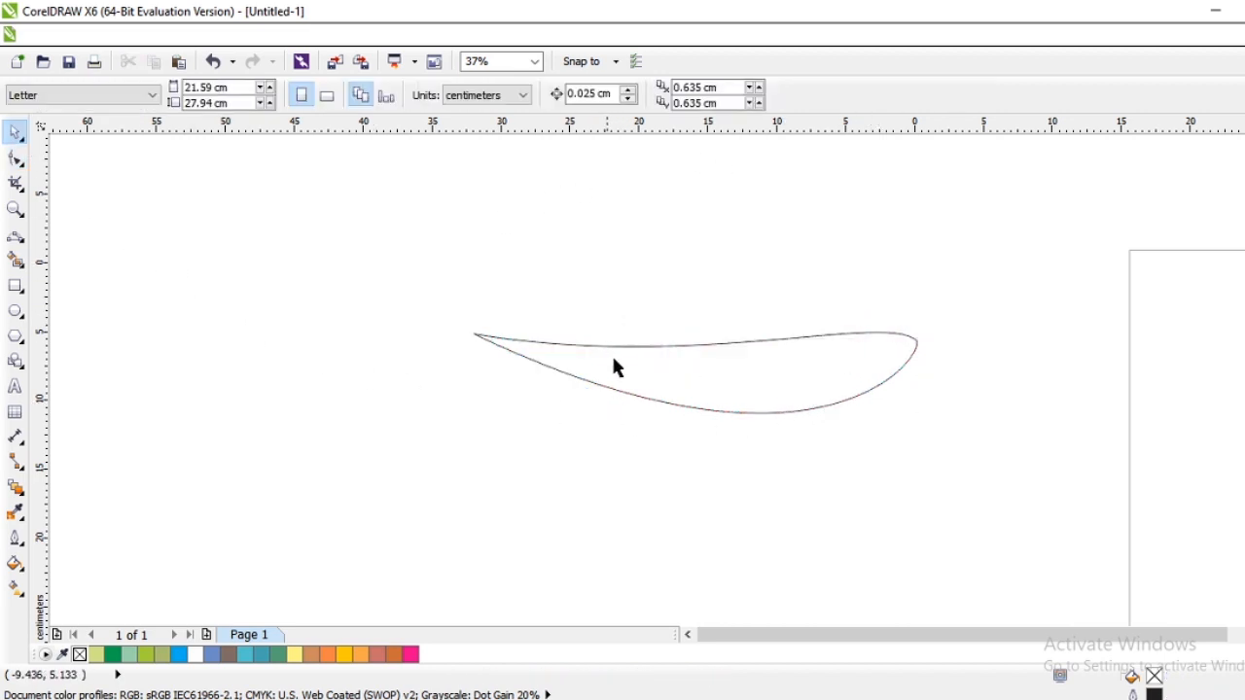
# Step: Fill the closed leaf-like shape with yellow-green (C40 M0 Y100)
pyautogui.click(633, 392)
pyautogui.click(1244, 552)
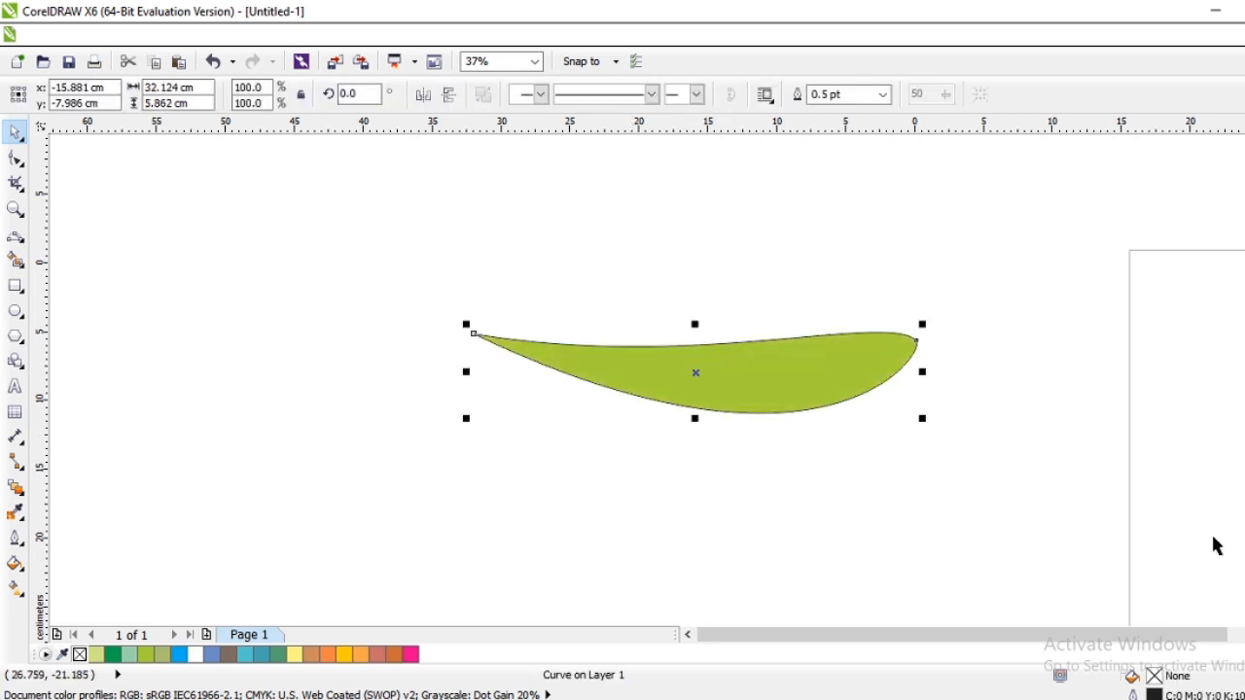
pyautogui.click(972, 475)
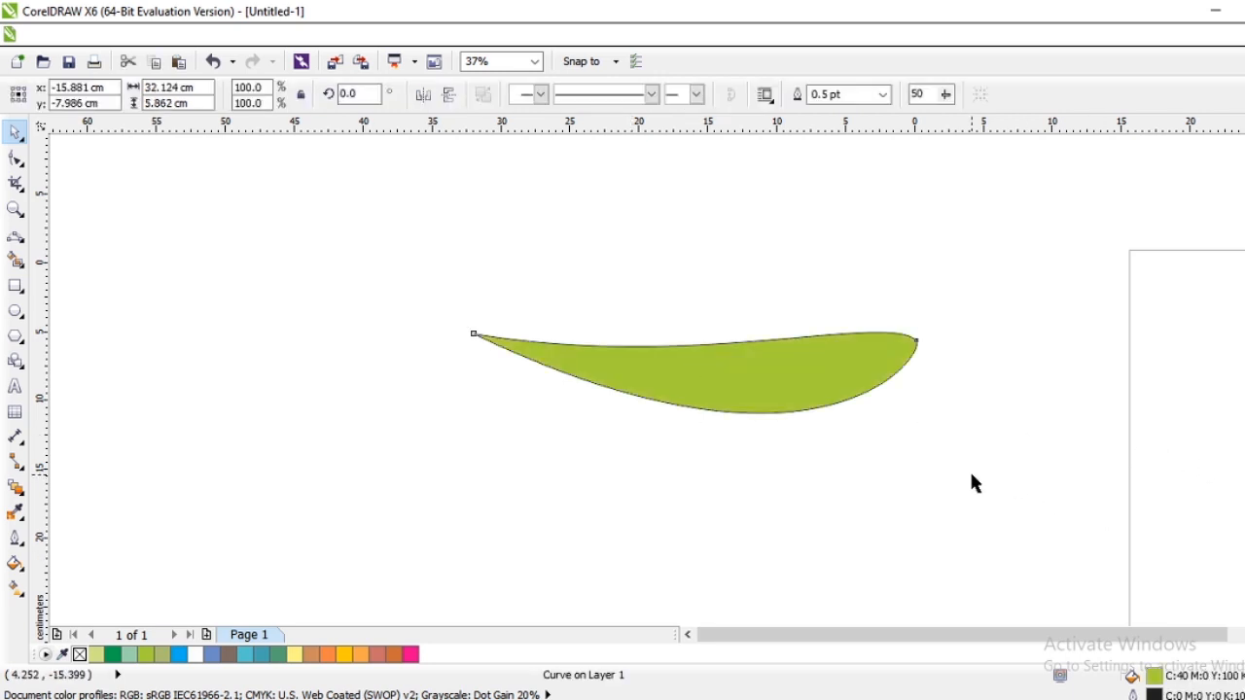
# Step: Draw a nearly horizontal straight line about 28 cm long from the green shape's left tip to its top edge near the rounded end
pyautogui.click(16, 236)
pyautogui.moveTo(476, 334)
pyautogui.mouseDown()
pyautogui.moveTo(750, 320)
pyautogui.moveTo(867, 332)
pyautogui.mouseUp()
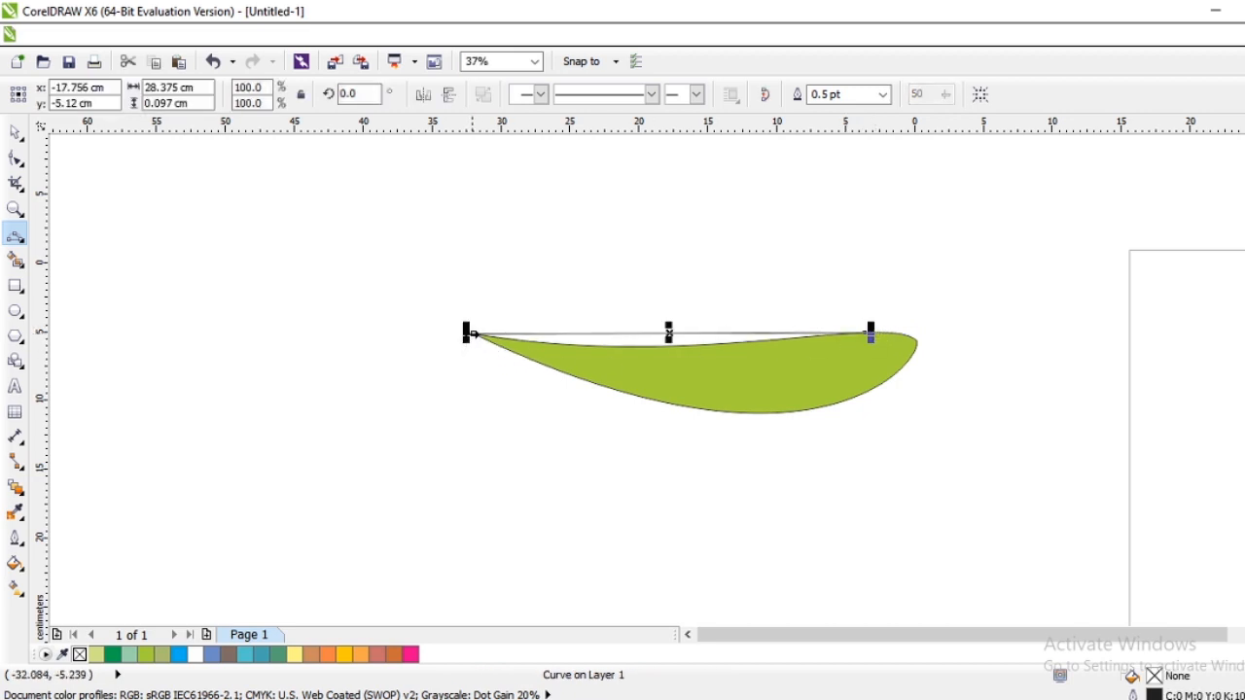
pyautogui.moveTo(473, 334); pyautogui.dragTo(866, 332)
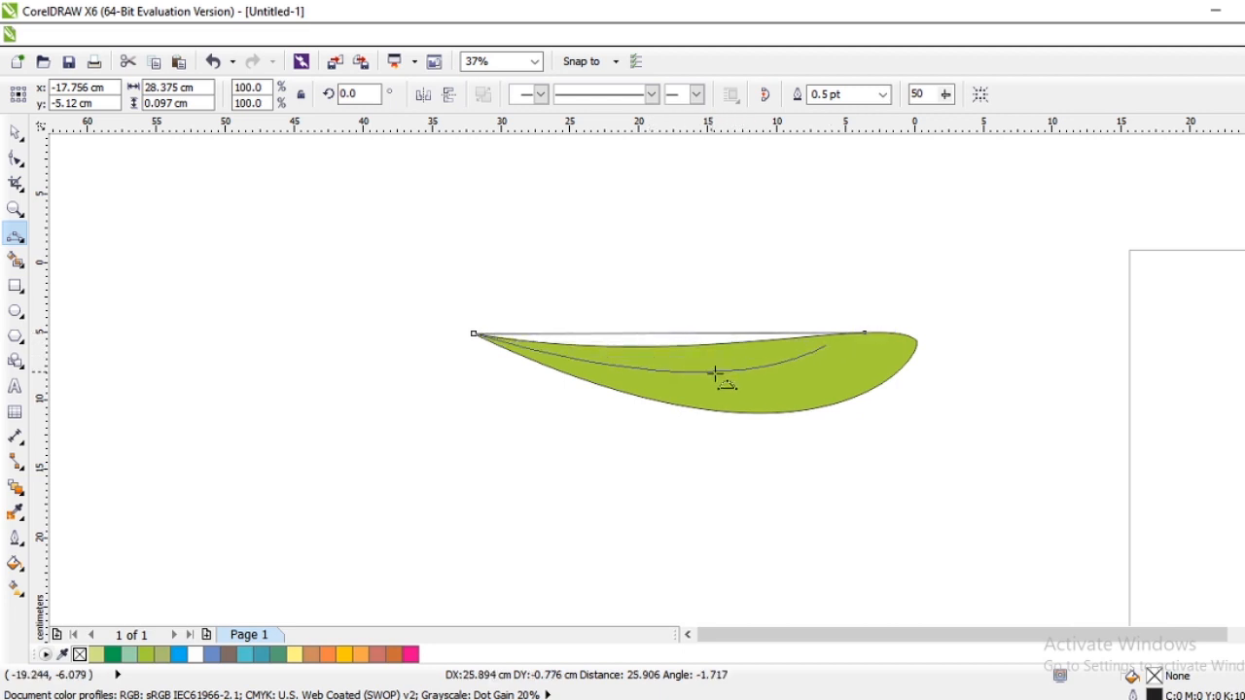
pyautogui.click(681, 371)
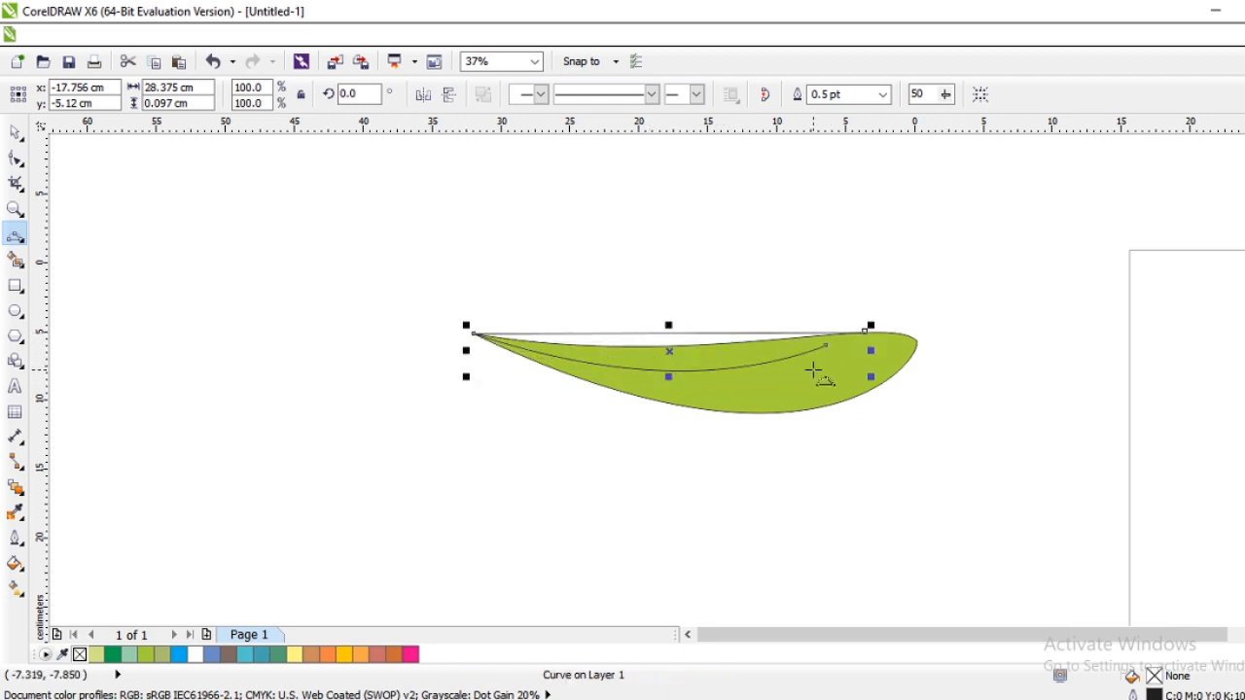
pyautogui.hotkey('ctrl', 'z')
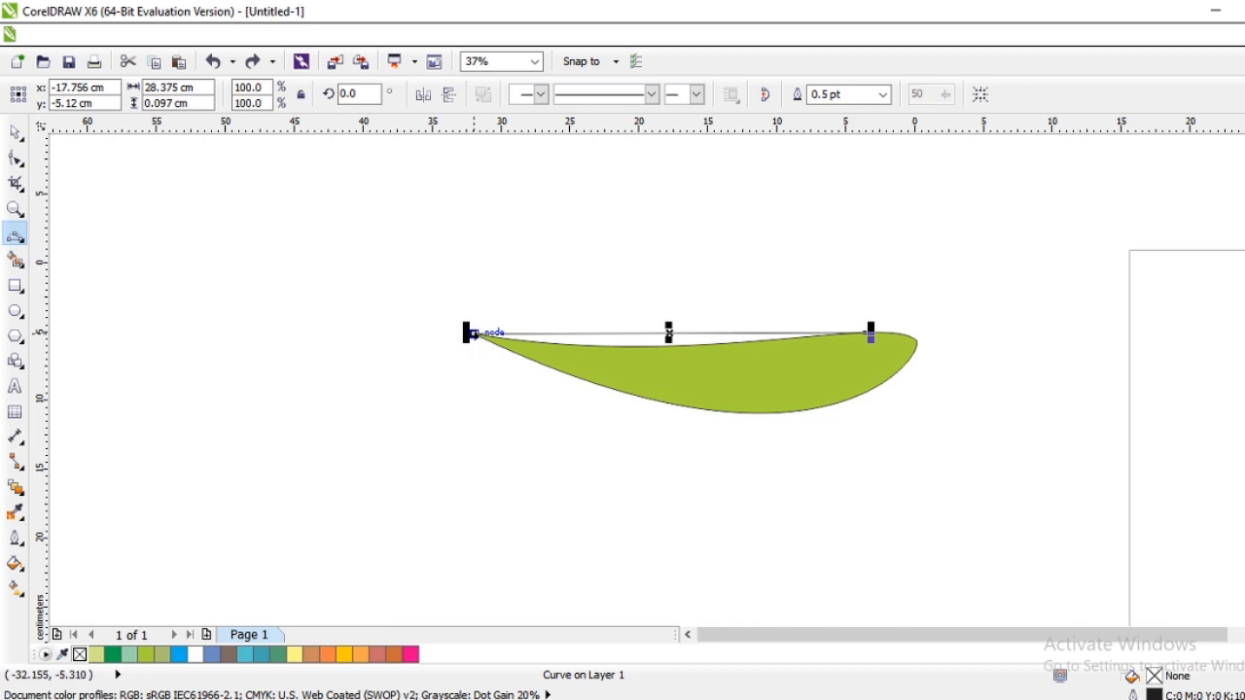
# Step: Close the line with a shallow curve following the green shape's upper edge, and fill the resulting strip with teal green (C60 M0 Y60)
pyautogui.moveTo(474, 334); pyautogui.dragTo(864, 334)
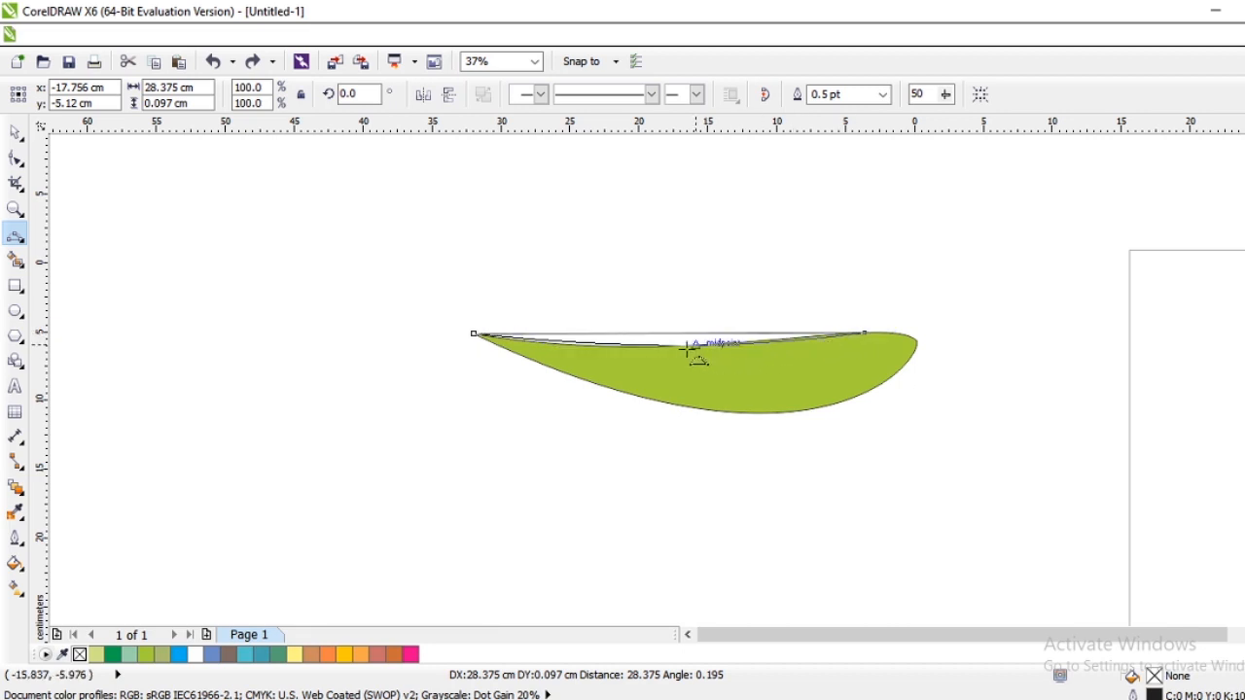
pyautogui.click(620, 345)
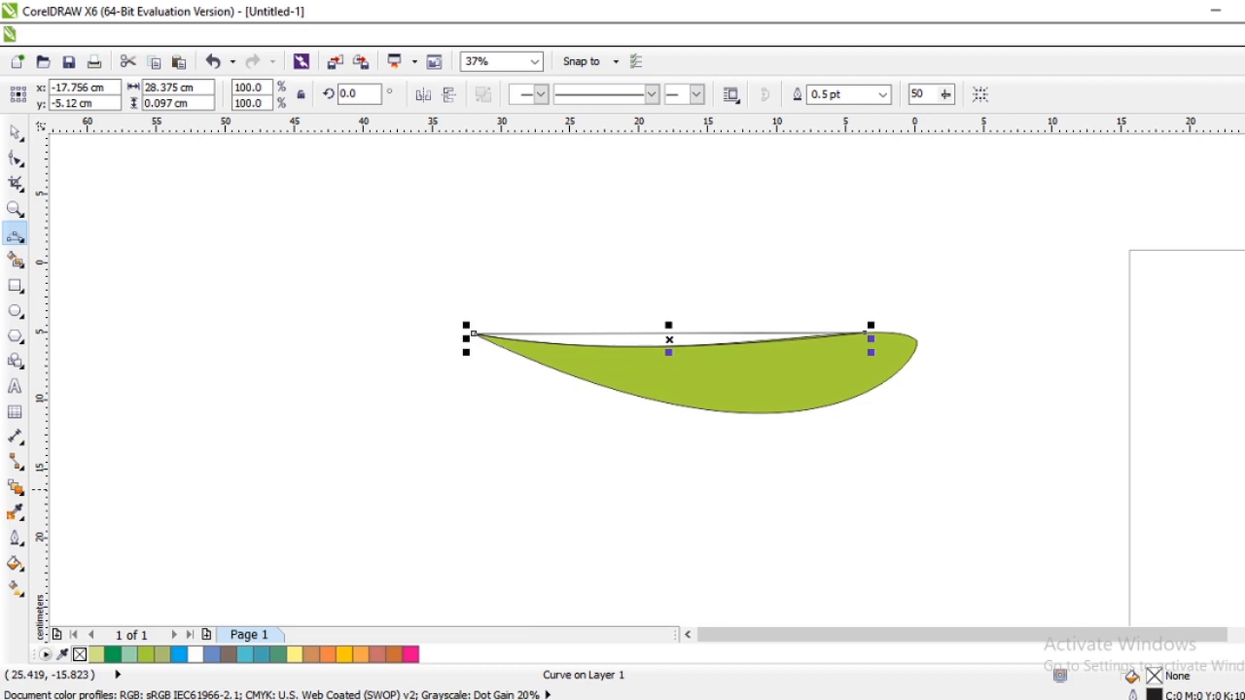
pyautogui.click(1244, 489)
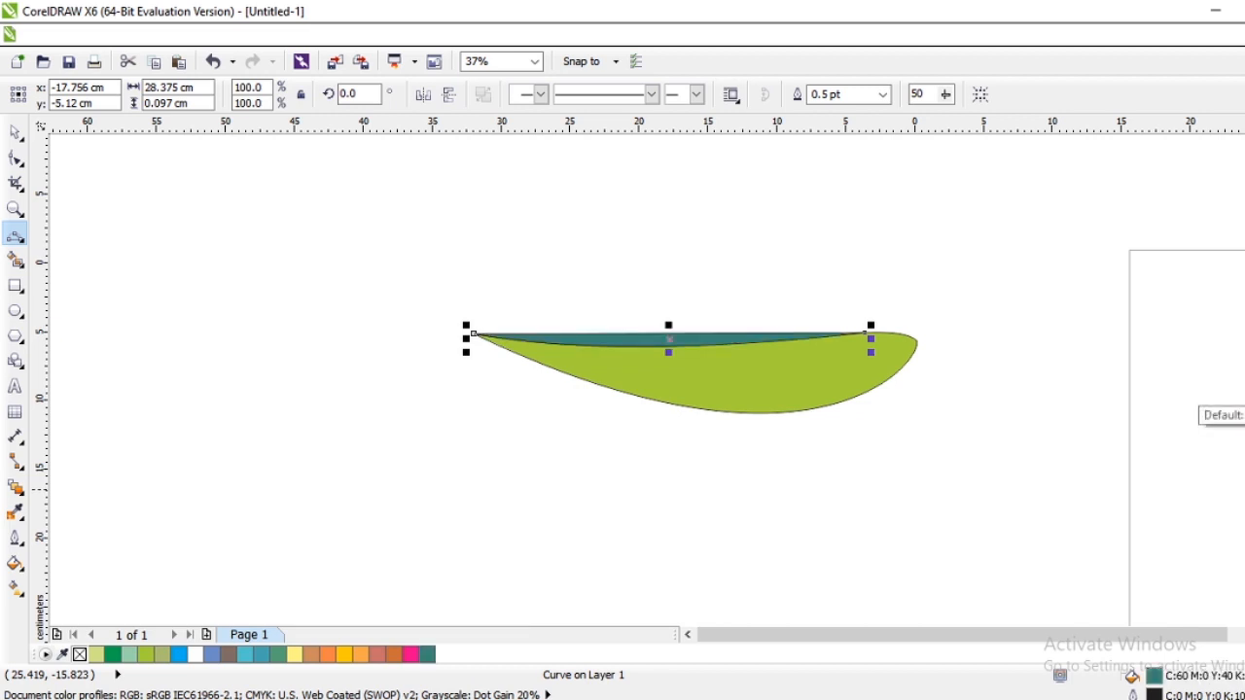
pyautogui.click(1244, 428)
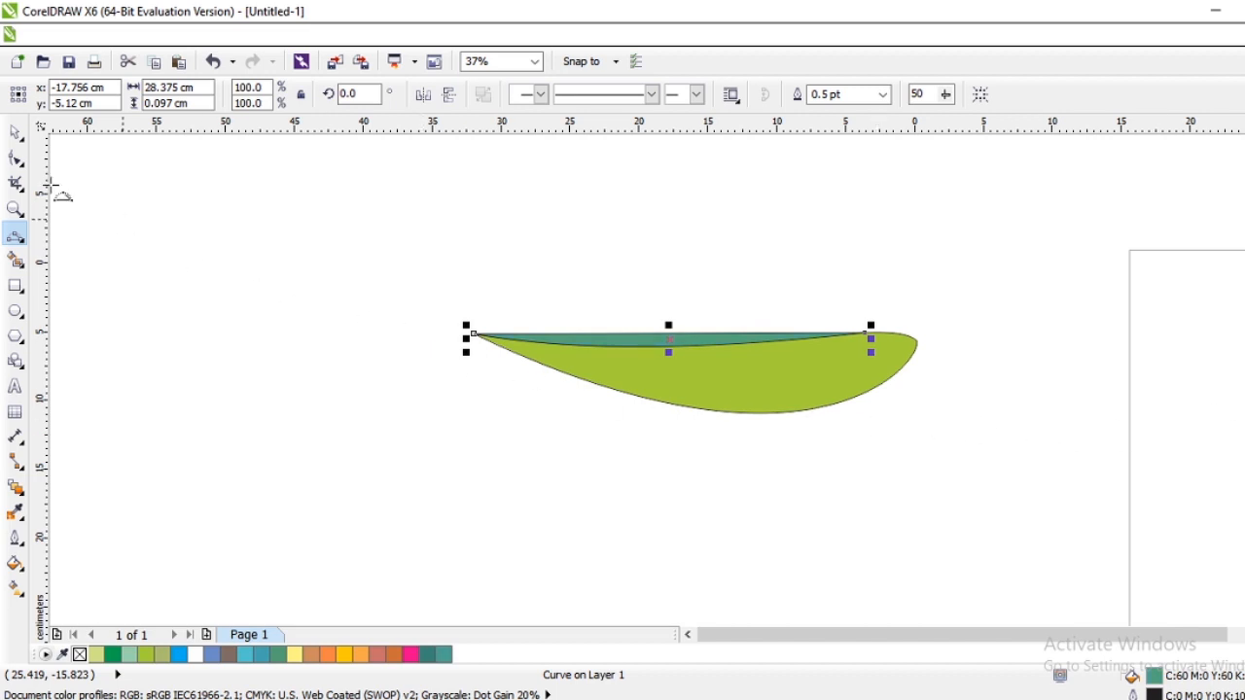
# Step: Set the outline width of the teal strip to None
pyautogui.click(15, 132)
pyautogui.click(567, 250)
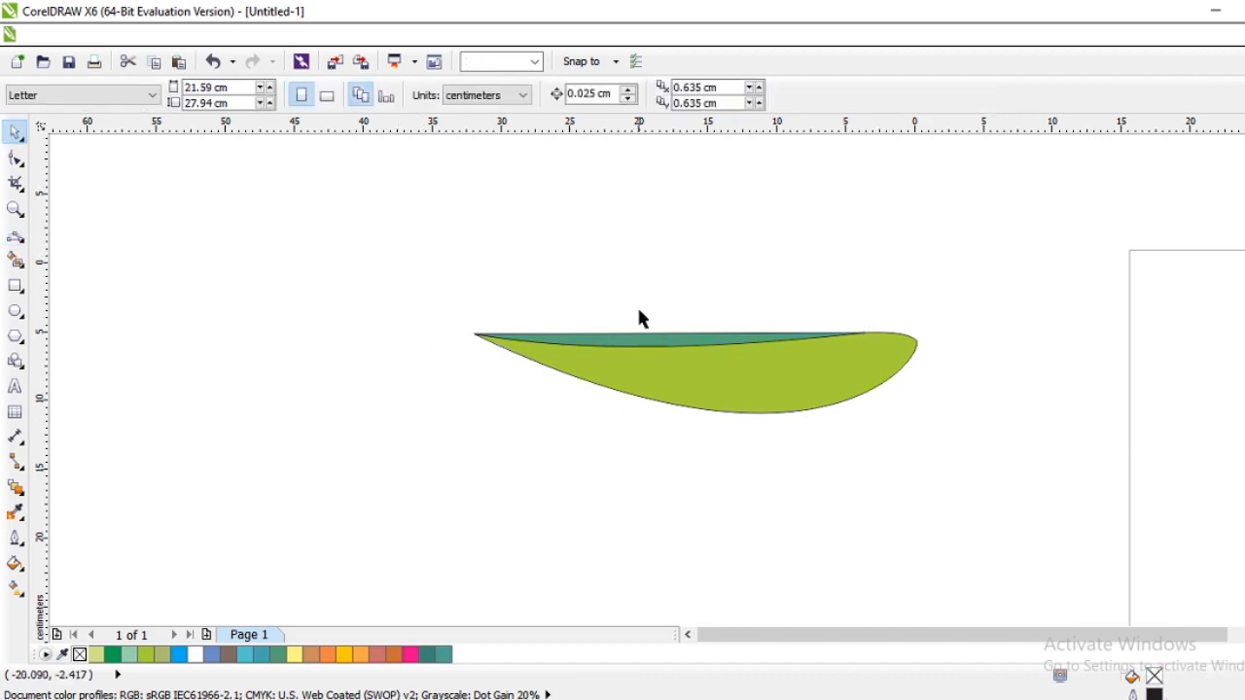
pyautogui.click(631, 341)
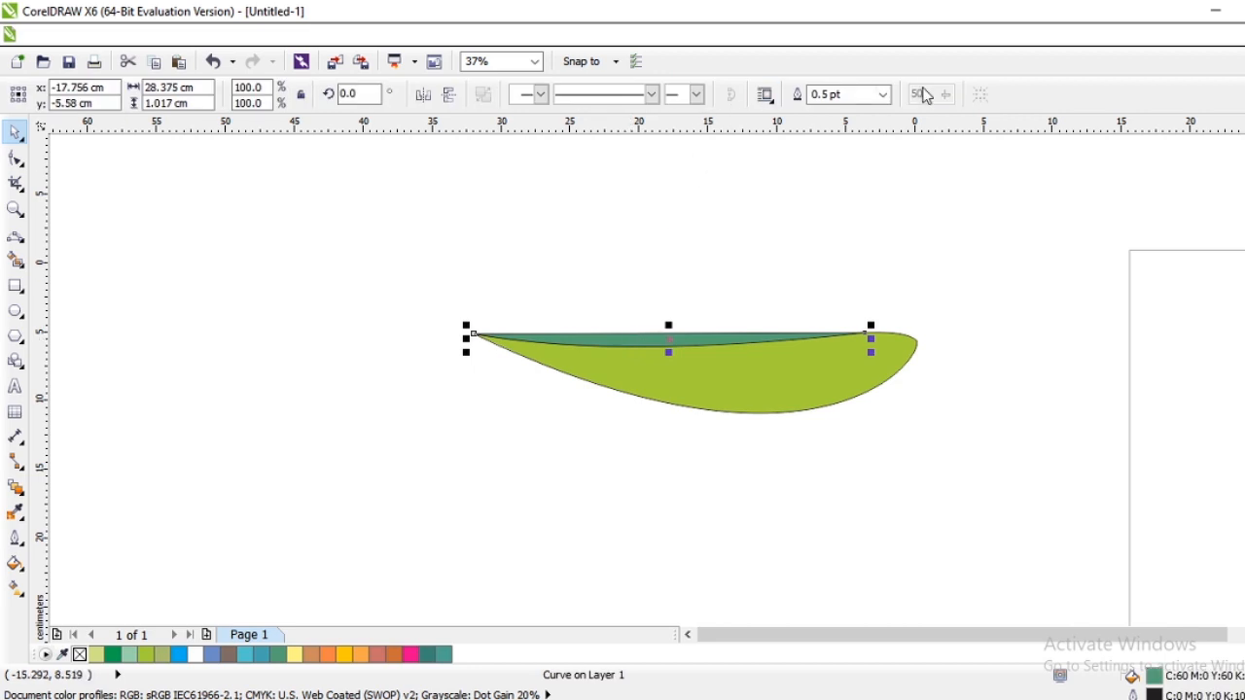
pyautogui.click(883, 94)
pyautogui.click(842, 111)
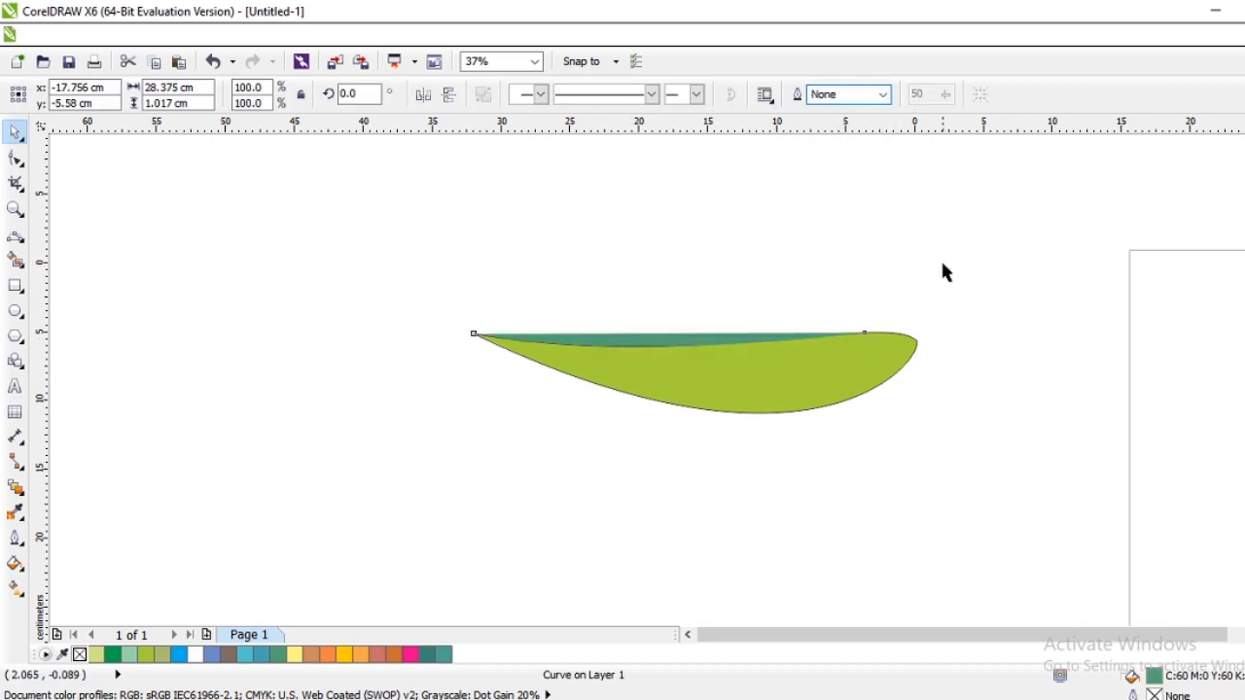
pyautogui.click(942, 272)
# Step: Set the outline width of the yellow-green shape to None
pyautogui.click(852, 354)
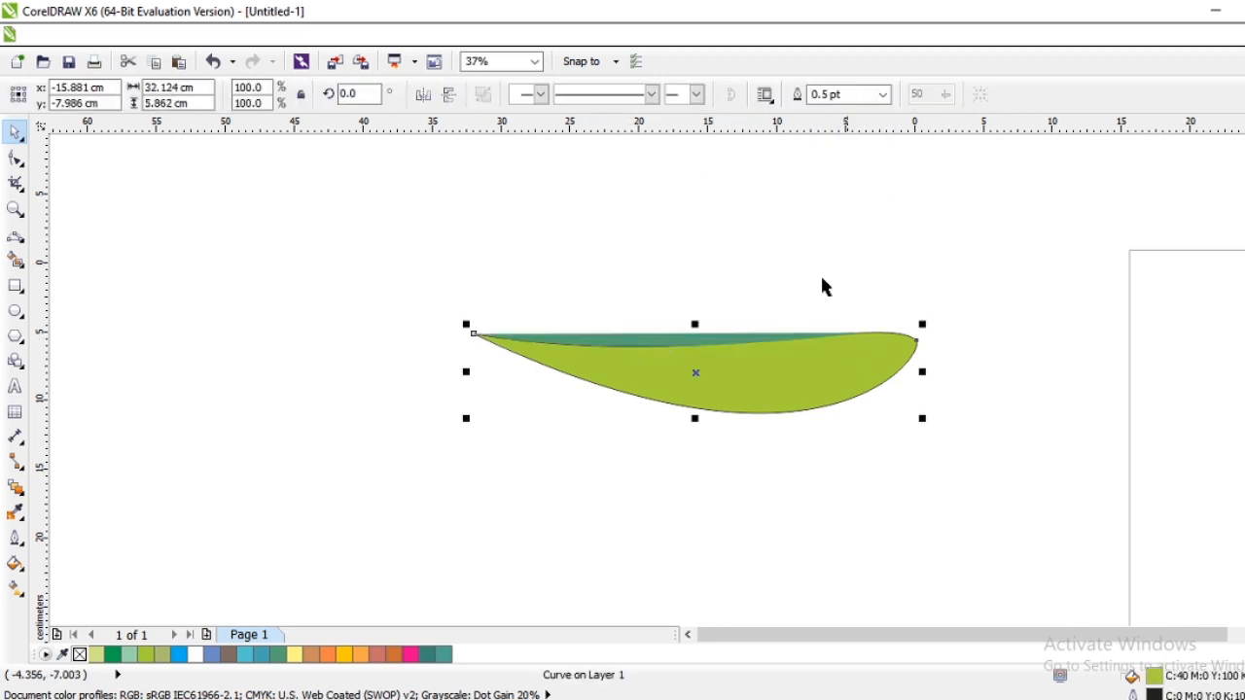
pyautogui.click(883, 97)
pyautogui.click(839, 110)
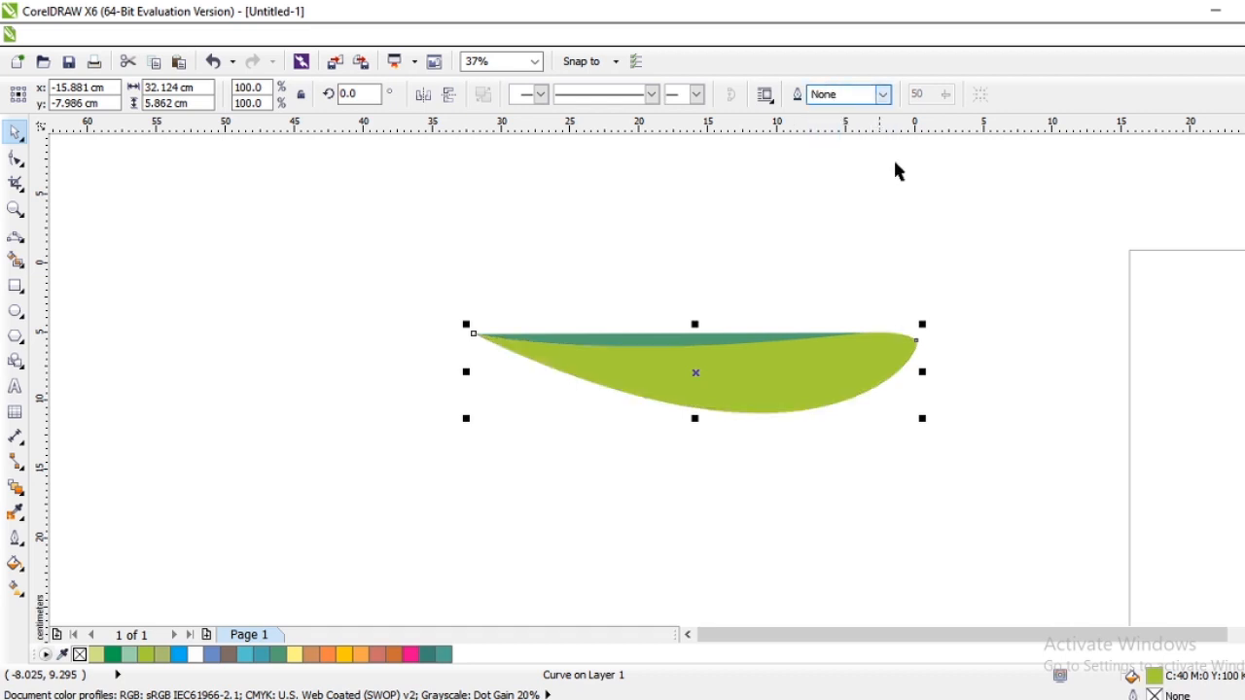
pyautogui.click(976, 274)
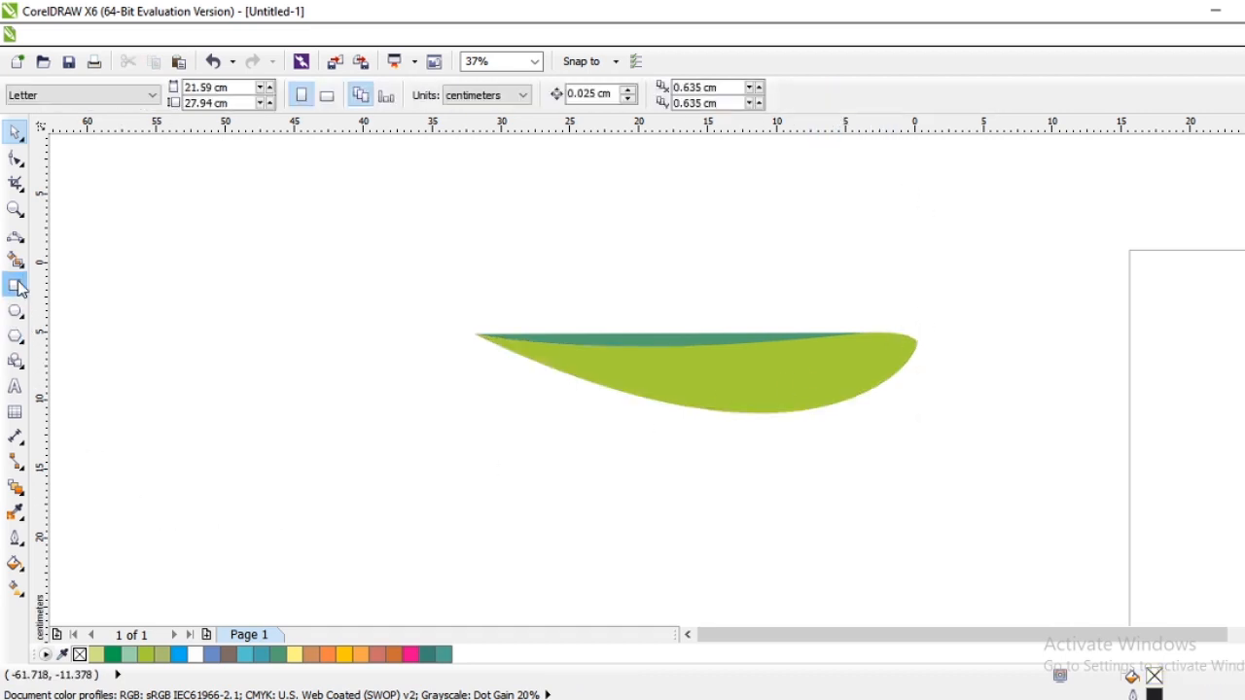
# Step: Draw a closed, thin triangular outline about 25 cm long below and left of the green shape with the 3-point curve tool
pyautogui.click(15, 236)
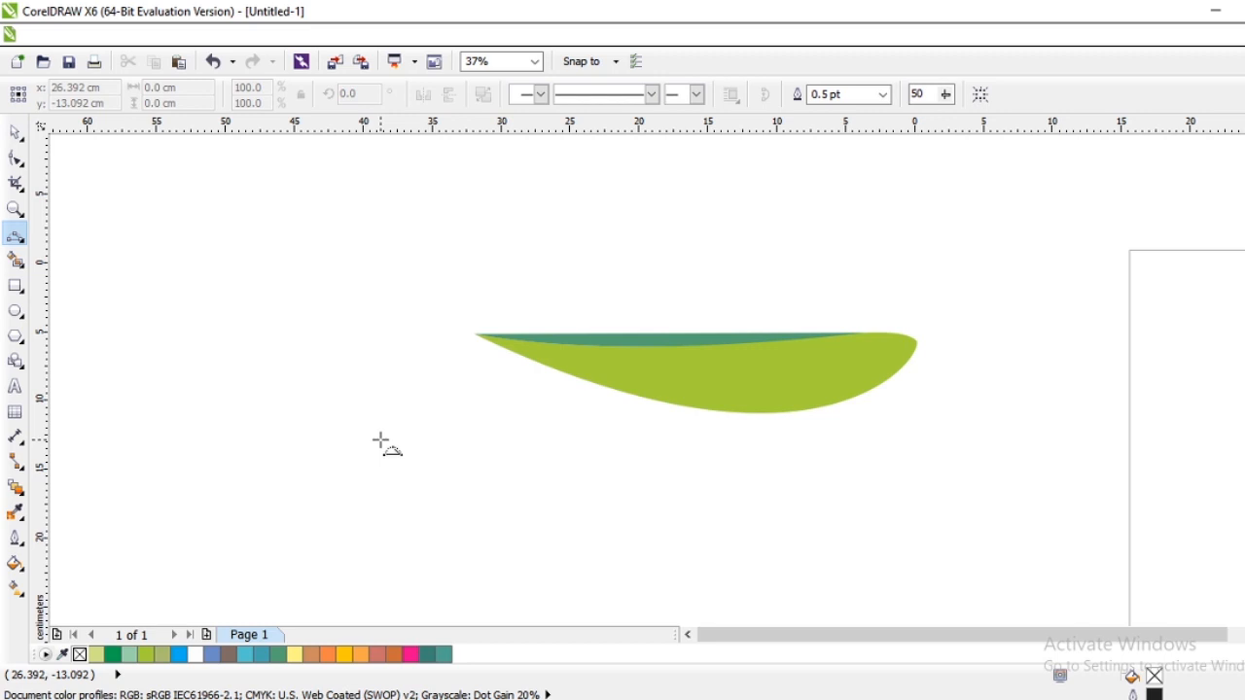
pyautogui.click(252, 465)
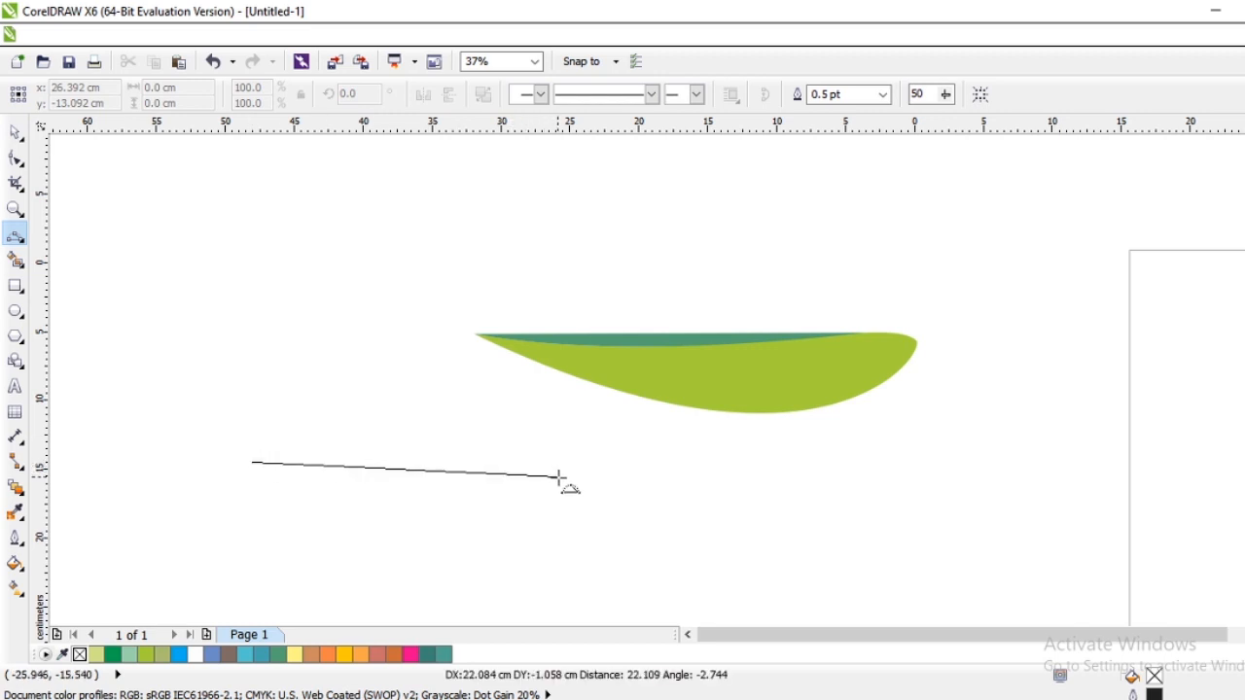
pyautogui.moveTo(578, 478)
pyautogui.mouseDown()
pyautogui.moveTo(598, 466)
pyautogui.moveTo(603, 490)
pyautogui.moveTo(263, 484)
pyautogui.moveTo(252, 463)
pyautogui.mouseUp()
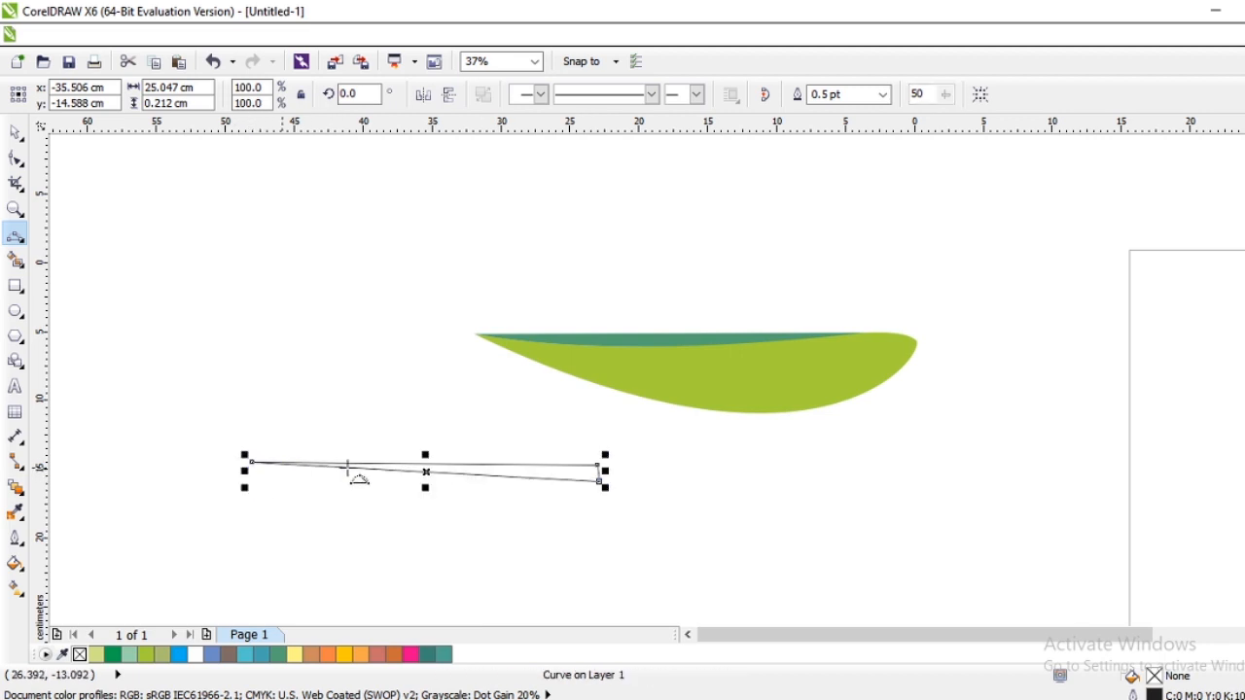
pyautogui.click(16, 132)
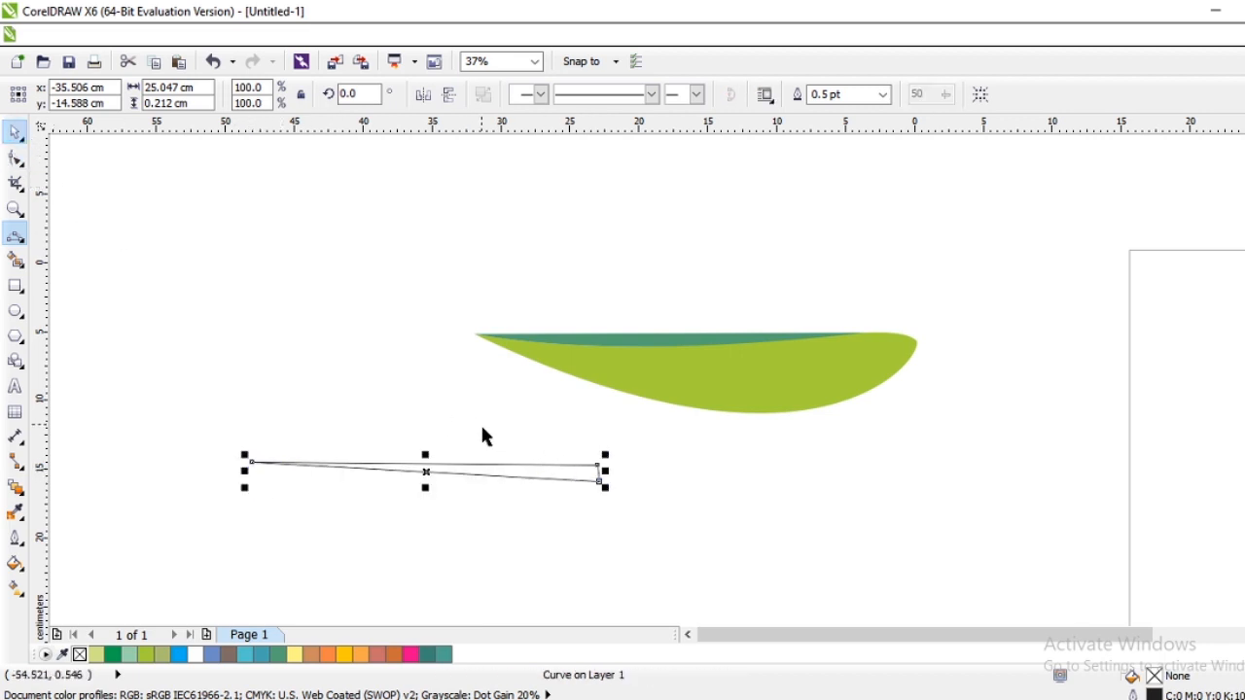
# Step: Edit the nodes of the thin triangle and bow its lower and upper long edges downward
pyautogui.doubleClick(543, 479)
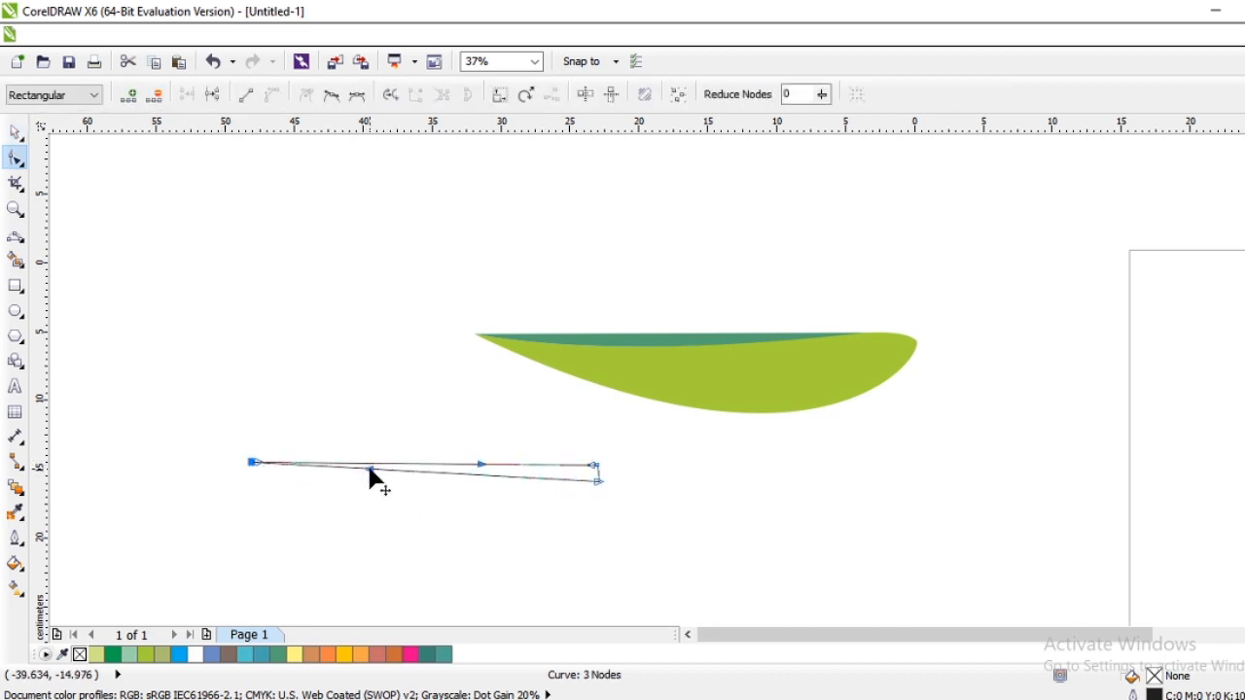
pyautogui.moveTo(370, 469); pyautogui.dragTo(332, 530)
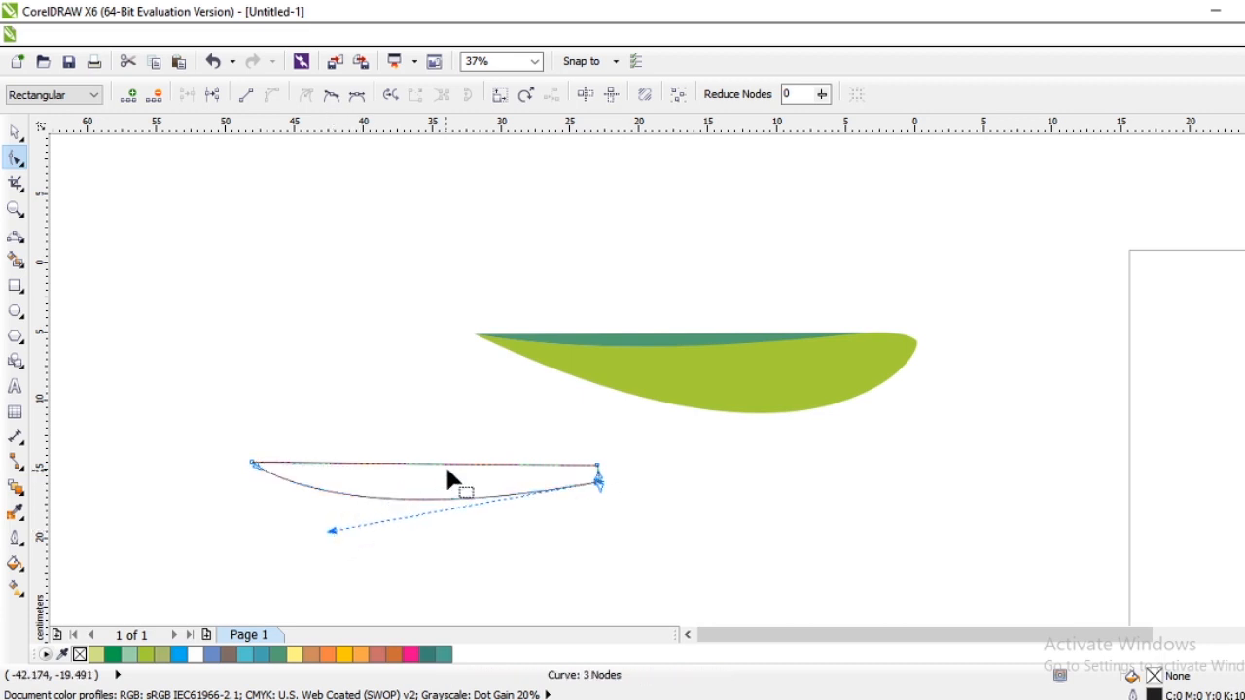
pyautogui.click(600, 467)
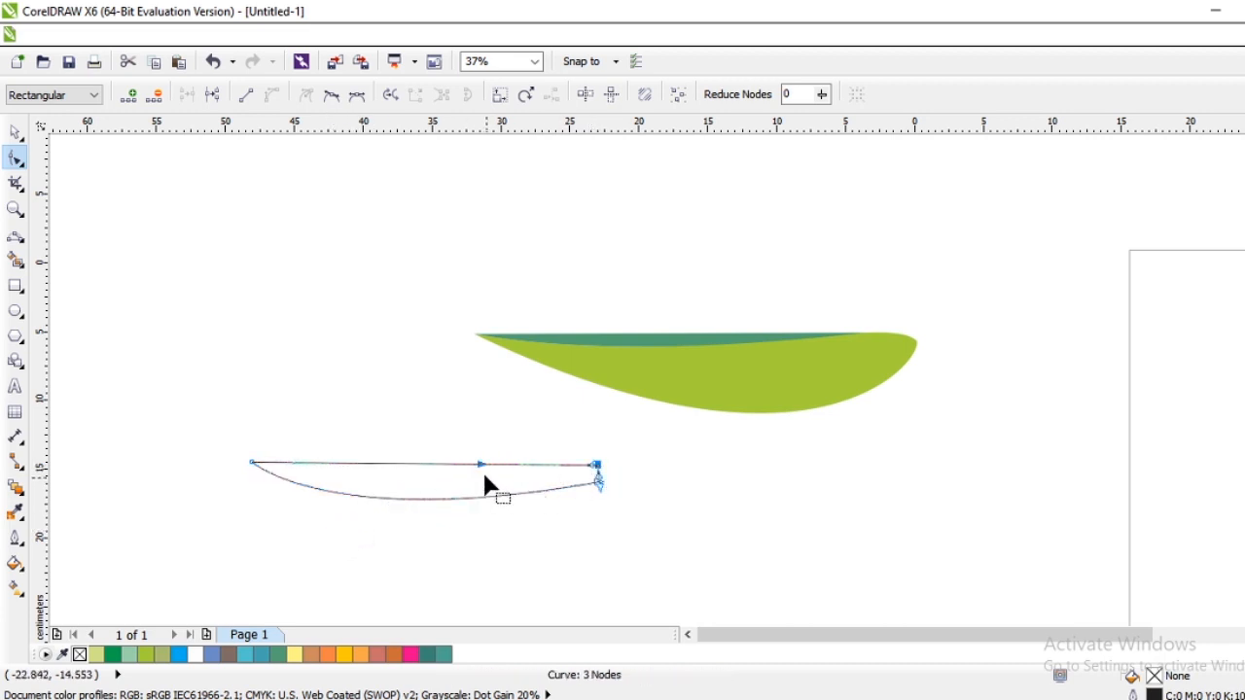
pyautogui.moveTo(475, 472); pyautogui.dragTo(489, 512)
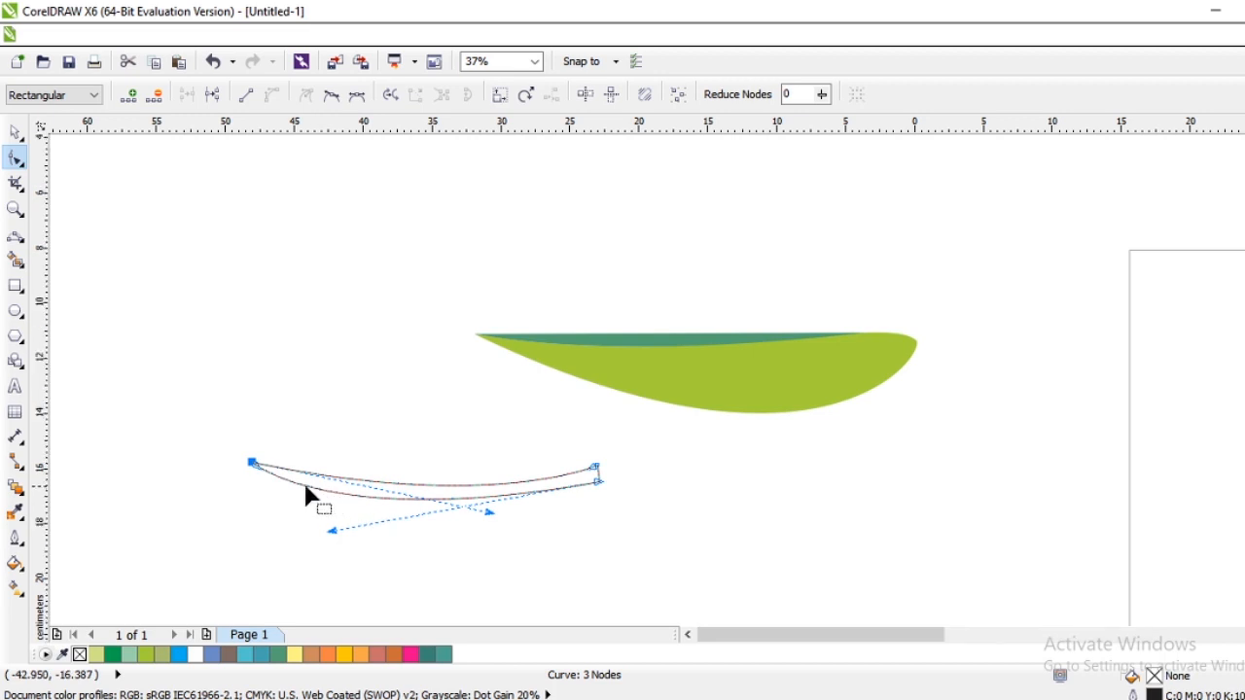
# Step: Adjust the curve handles near the outline's left tip to refine the bend of its lower and upper edges
pyautogui.scroll(2, 313, 491)
pyautogui.moveTo(192, 439); pyautogui.dragTo(216, 465)
pyautogui.moveTo(657, 530); pyautogui.dragTo(545, 588)
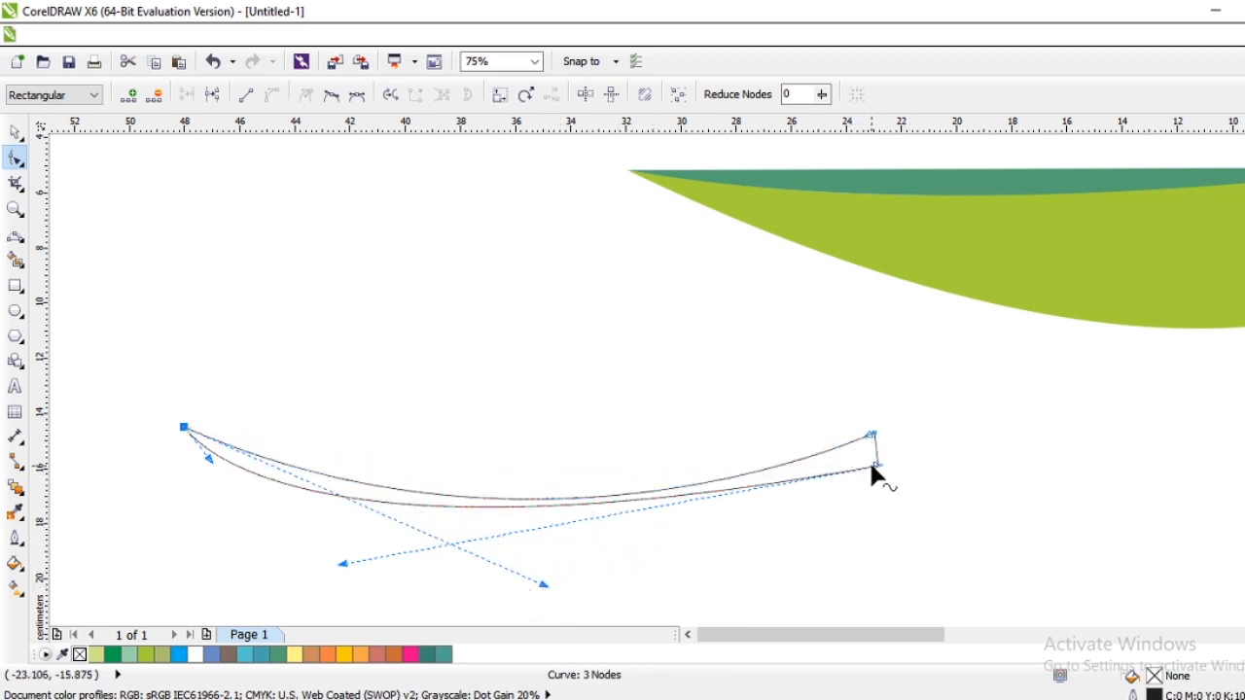
# Step: Move the outline's lower-right corner node slightly down and left, and deepen the upper edge's curve from its right end
pyautogui.moveTo(876, 469)
pyautogui.mouseDown()
pyautogui.moveTo(850, 483)
pyautogui.moveTo(861, 479)
pyautogui.mouseUp()
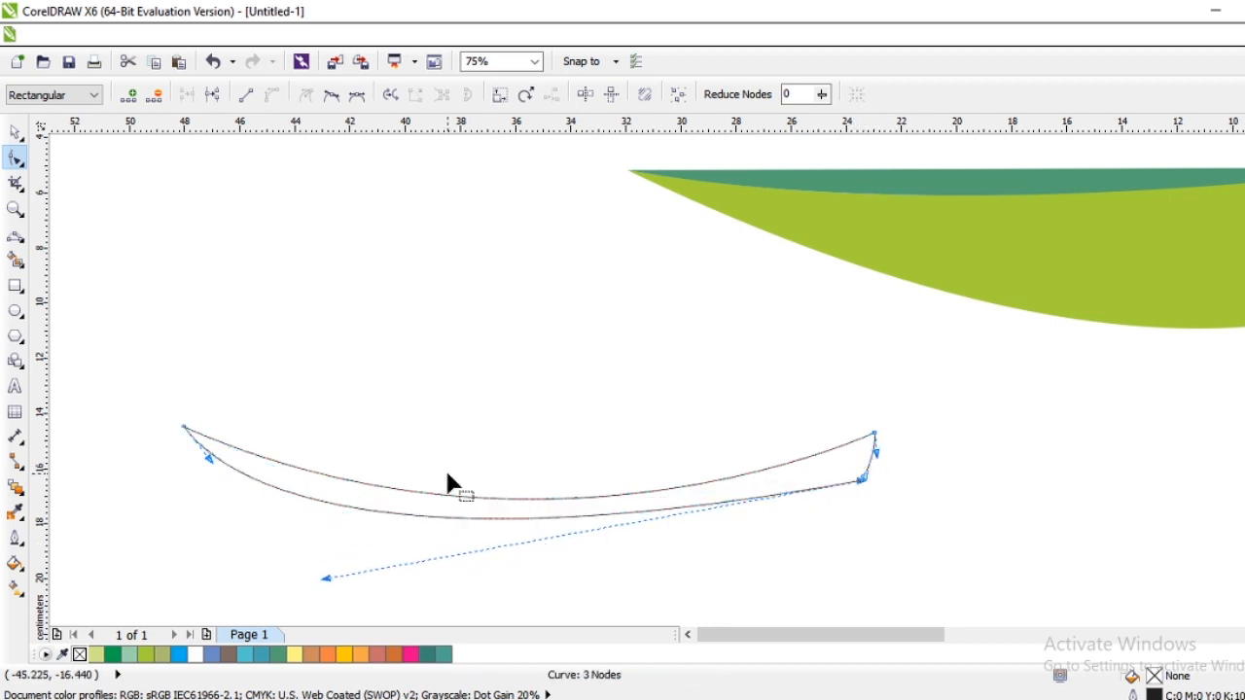
pyautogui.click(873, 435)
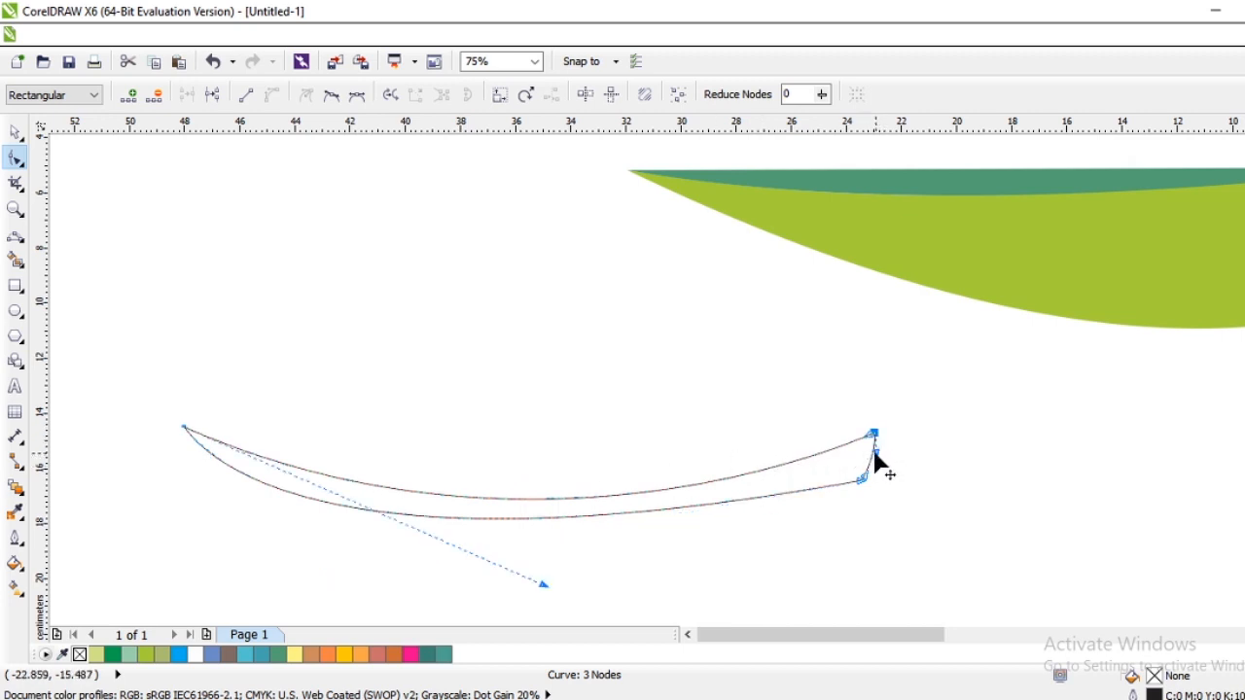
pyautogui.moveTo(874, 453); pyautogui.dragTo(821, 475)
pyautogui.moveTo(871, 440); pyautogui.dragTo(752, 484)
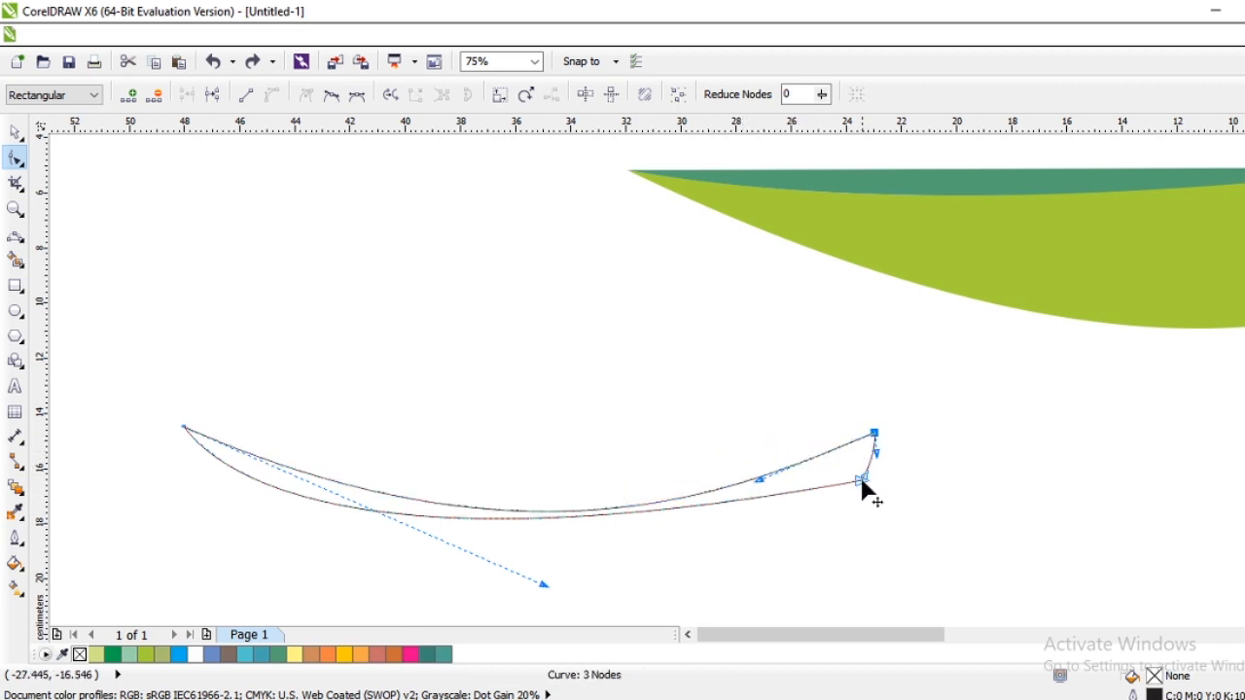
# Step: Deepen the lower edge of the outline from its lower-right node so it runs nearly parallel to the upper edge
pyautogui.click(859, 482)
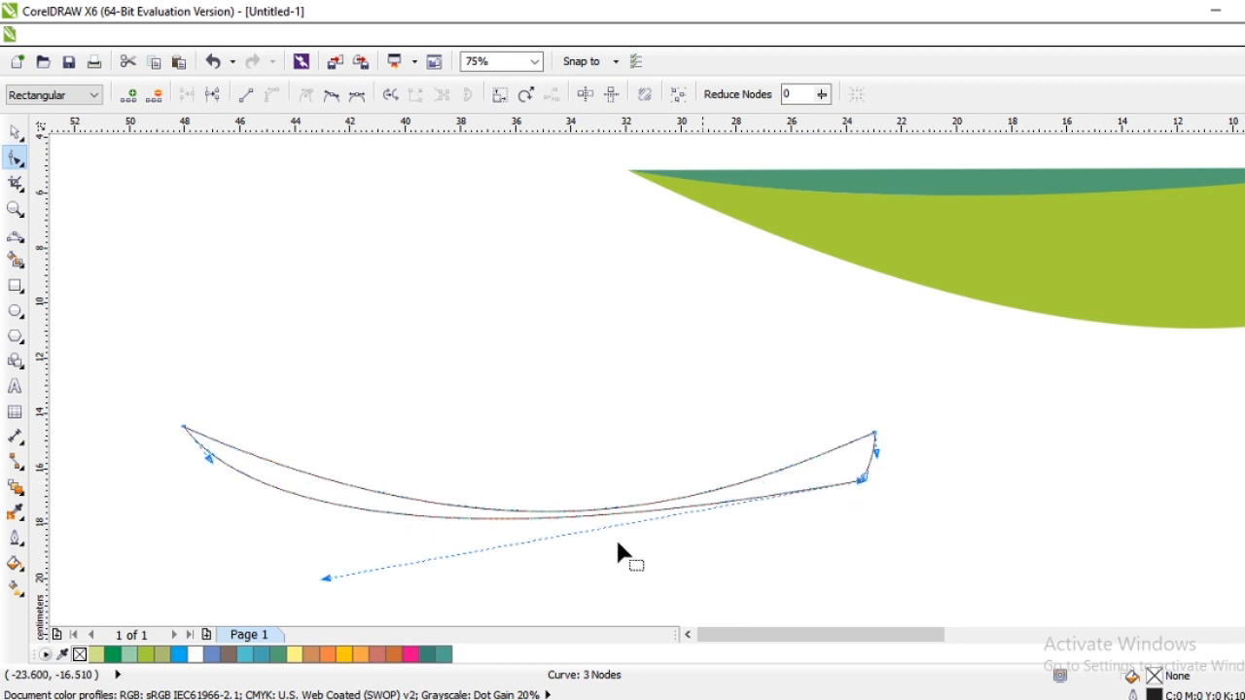
pyautogui.moveTo(327, 579); pyautogui.dragTo(464, 570)
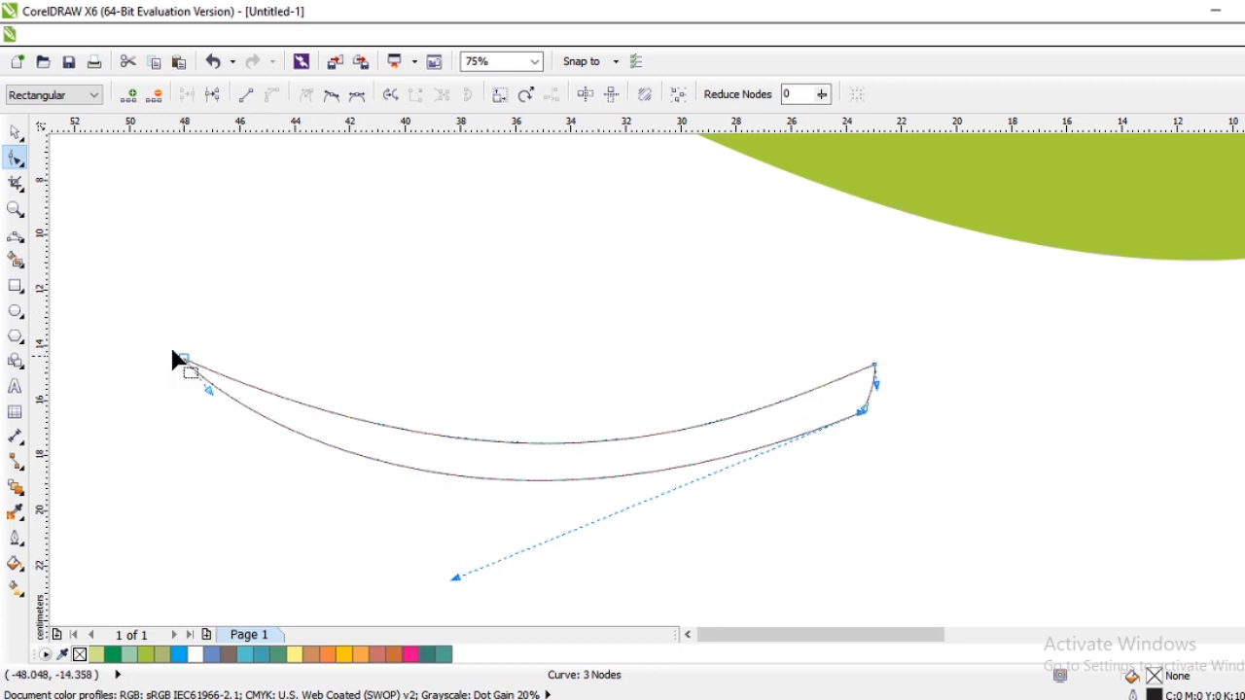
pyautogui.click(14, 132)
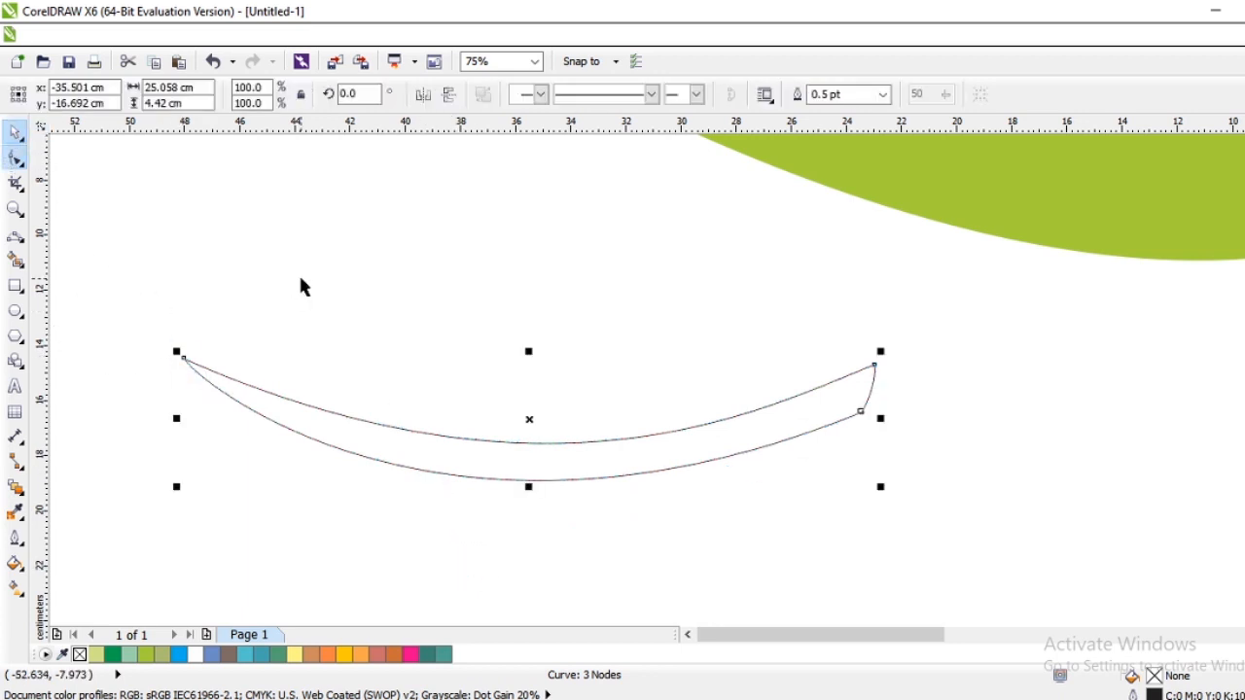
# Step: Move the crescent outline onto the right part of the green leaf form and rotate it to about 9.6 degrees
pyautogui.scroll(-2, 299, 274)
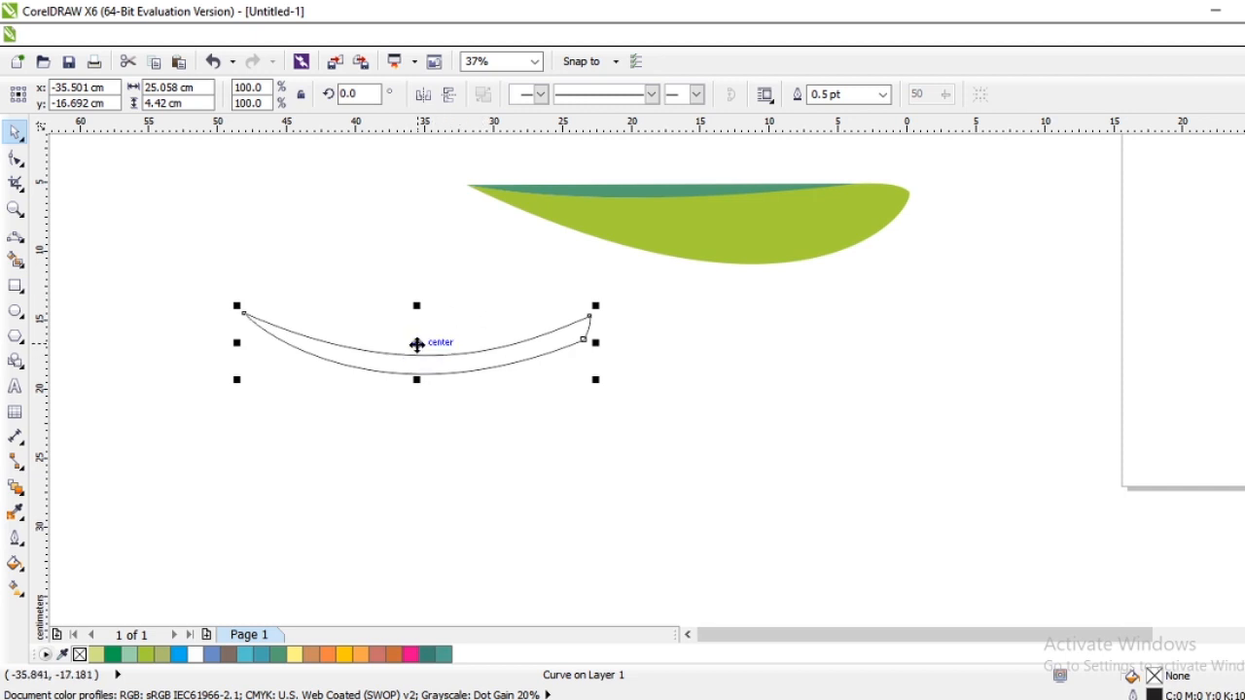
pyautogui.moveTo(417, 344); pyautogui.dragTo(761, 234)
pyautogui.click(760, 234)
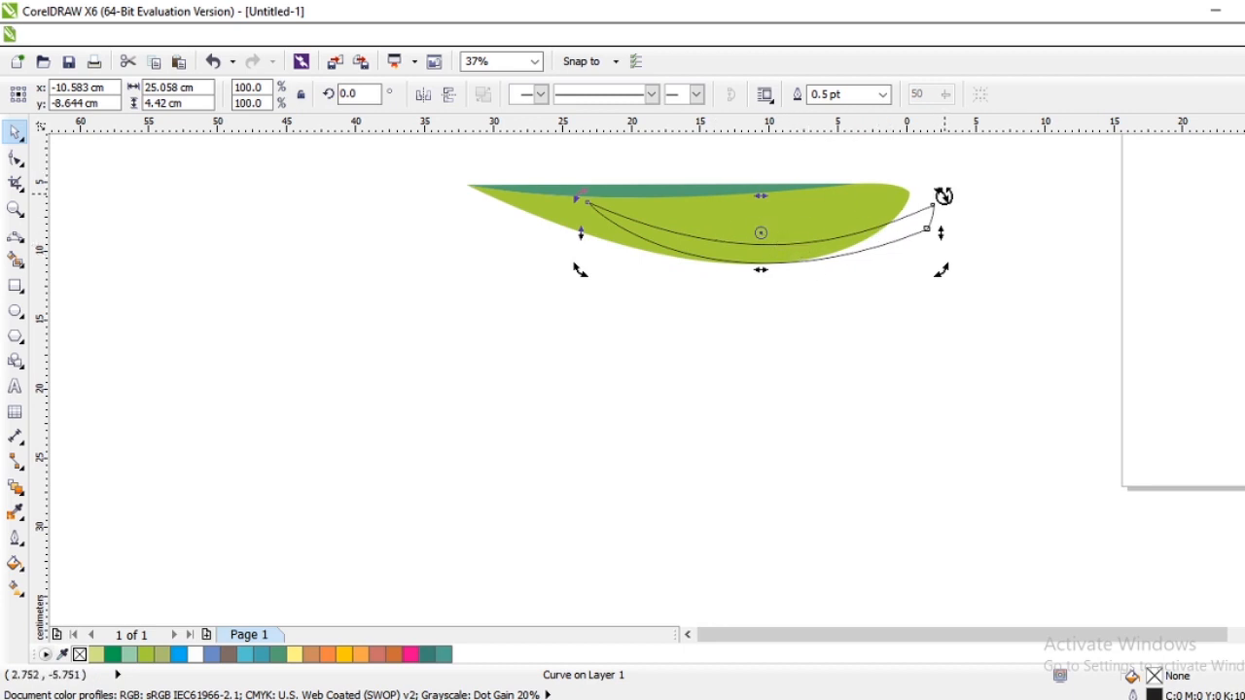
pyautogui.moveTo(943, 195); pyautogui.dragTo(929, 175)
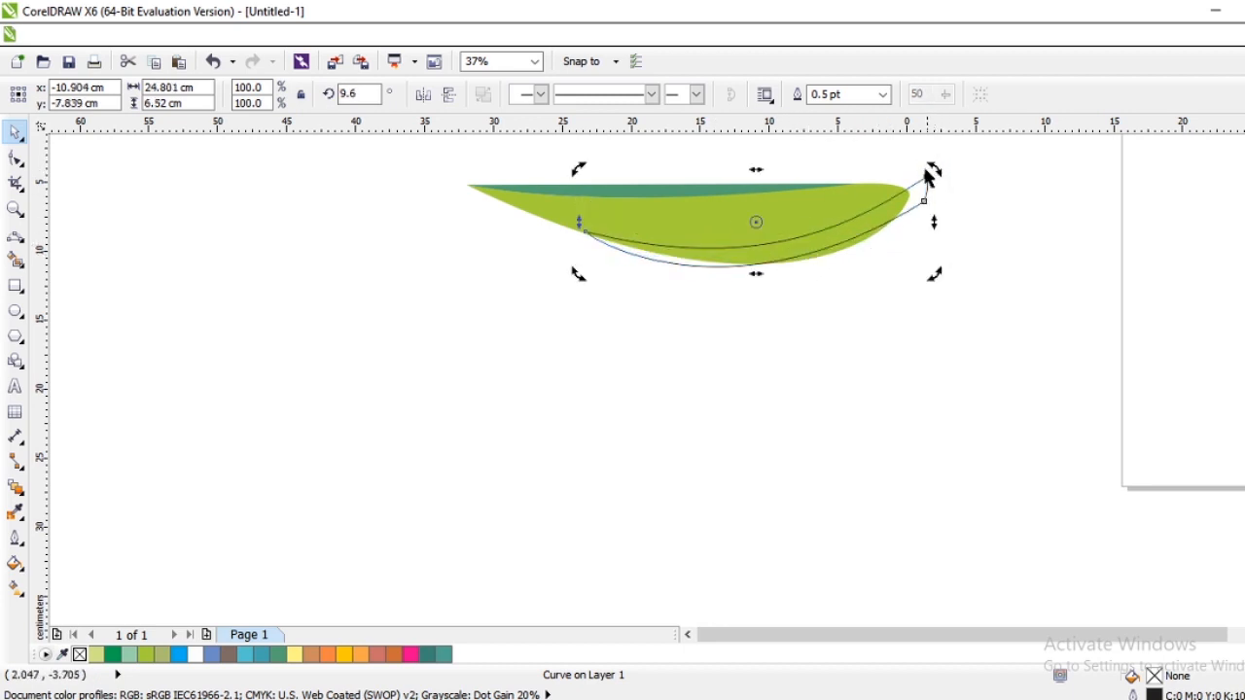
# Step: Shift the crescent outline slightly right and up on the green form, and rotate it further to about 12.2 degrees
pyautogui.click(757, 223)
pyautogui.moveTo(757, 223); pyautogui.dragTo(780, 215)
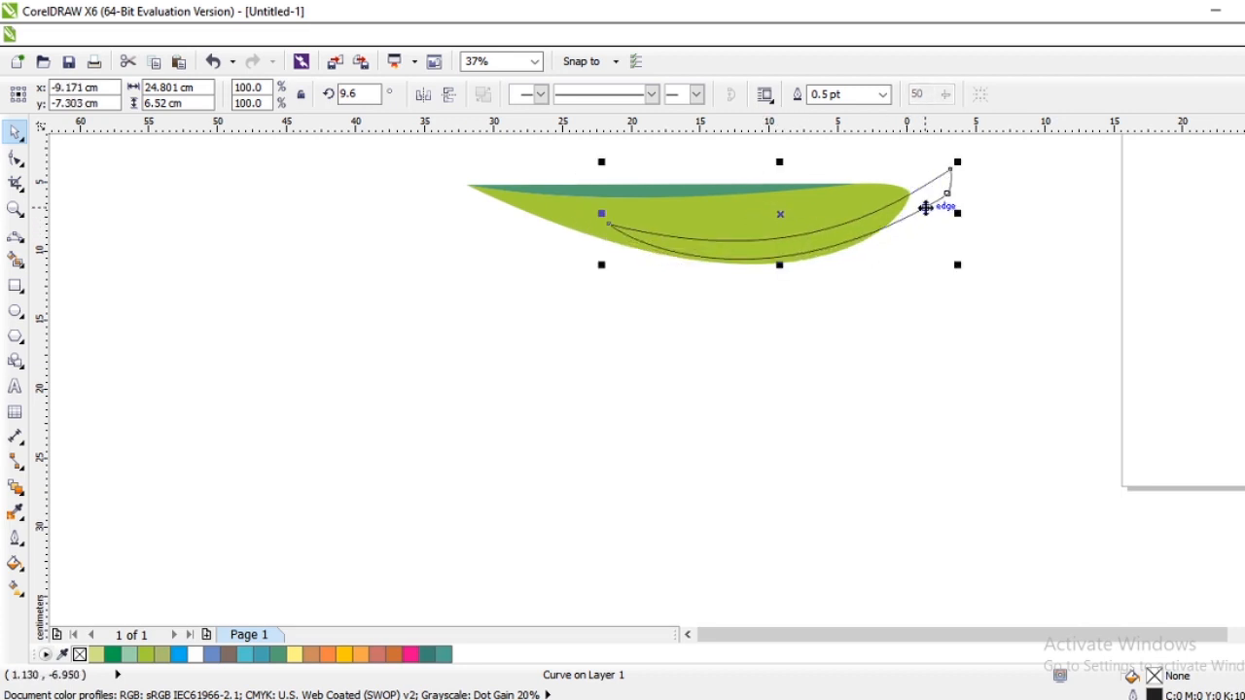
pyautogui.click(782, 212)
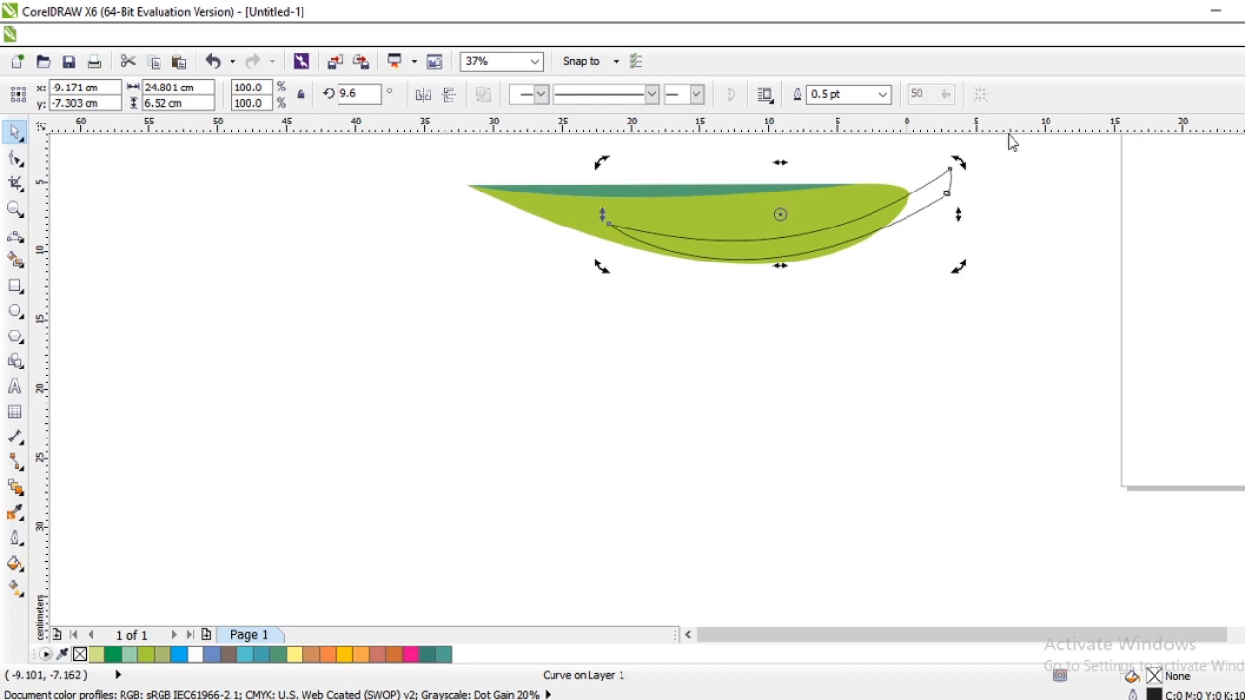
pyautogui.moveTo(962, 158); pyautogui.dragTo(949, 166)
# Step: Place the crescent's left tip node farther left on the green form's lower edge and adjust its handles to follow that edge
pyautogui.press('F10')
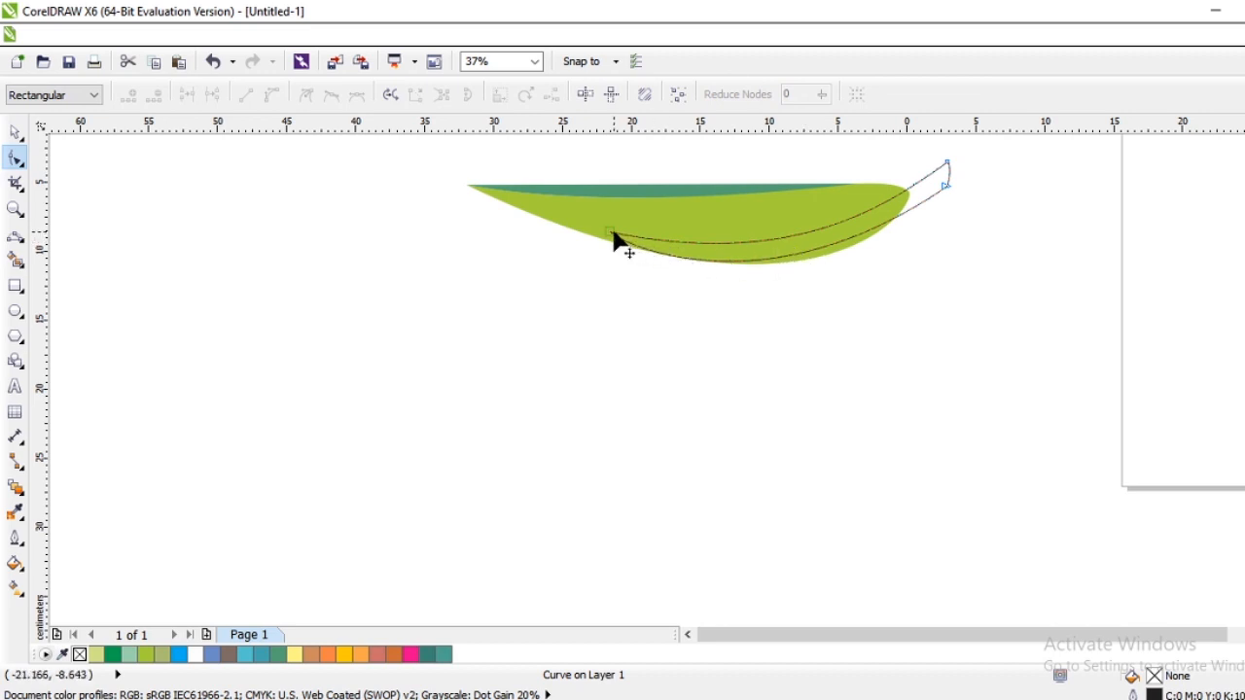
pyautogui.moveTo(614, 233); pyautogui.dragTo(573, 227)
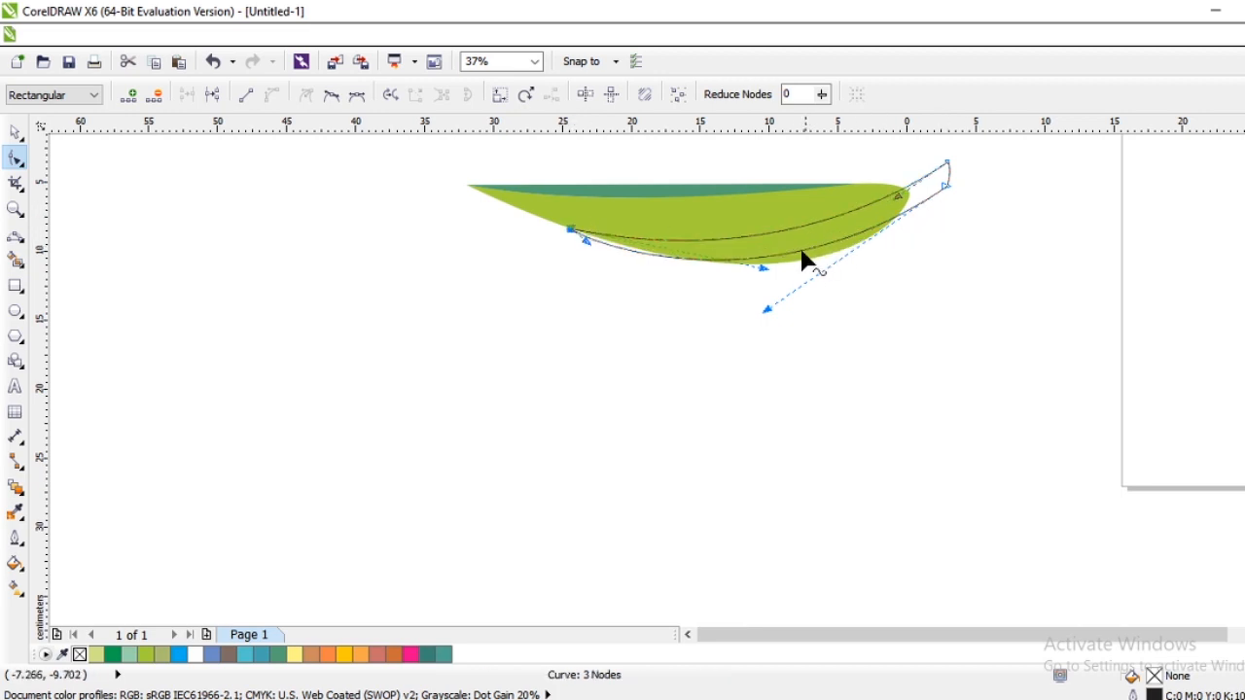
pyautogui.scroll(2, 803, 261)
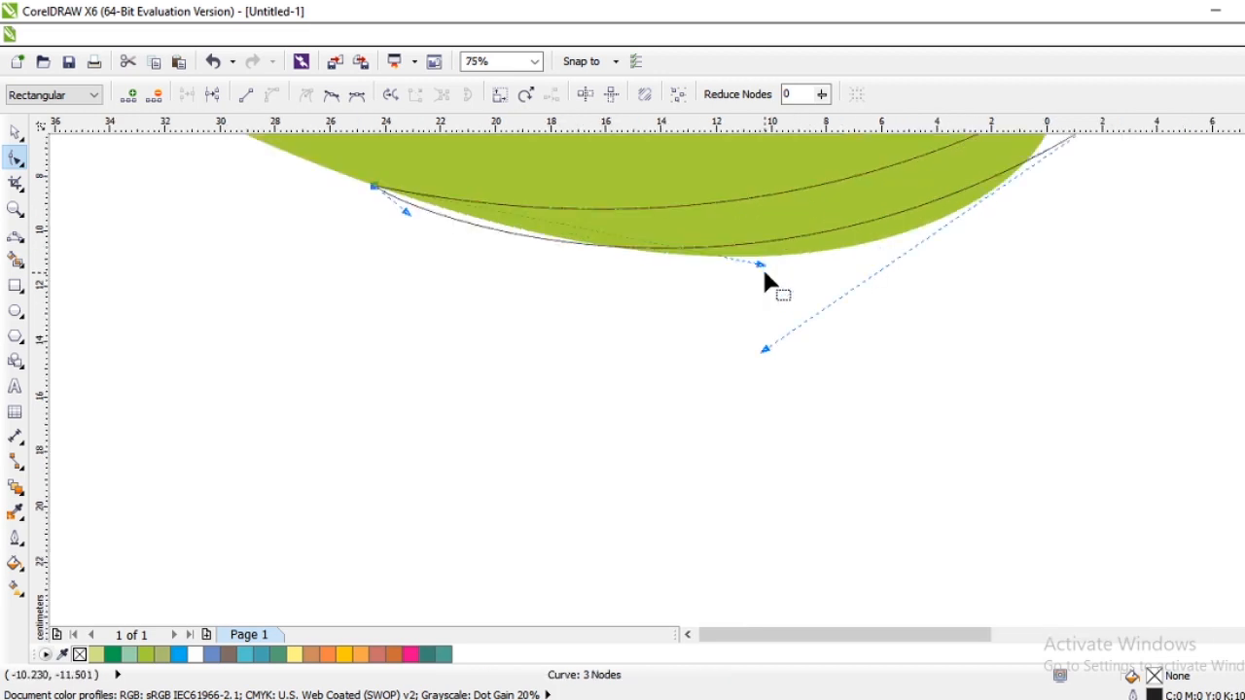
pyautogui.click(409, 219)
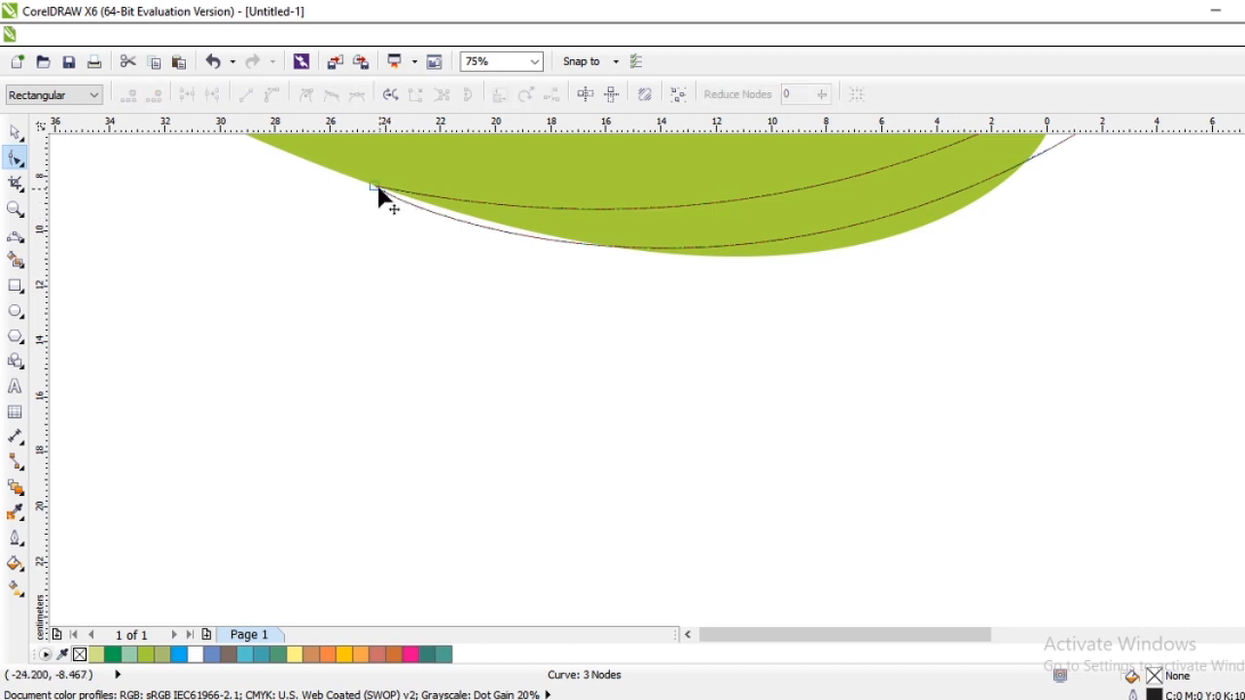
pyautogui.click(378, 191)
pyautogui.moveTo(760, 263); pyautogui.dragTo(763, 256)
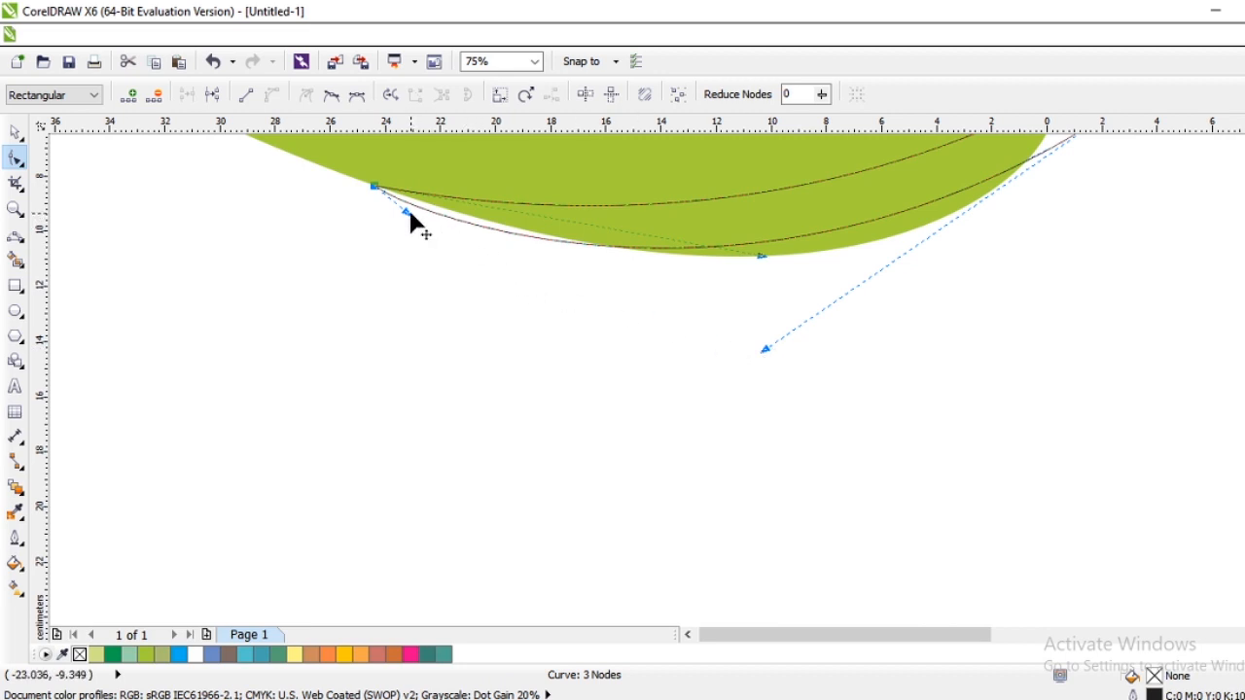
pyautogui.moveTo(406, 213); pyautogui.dragTo(499, 225)
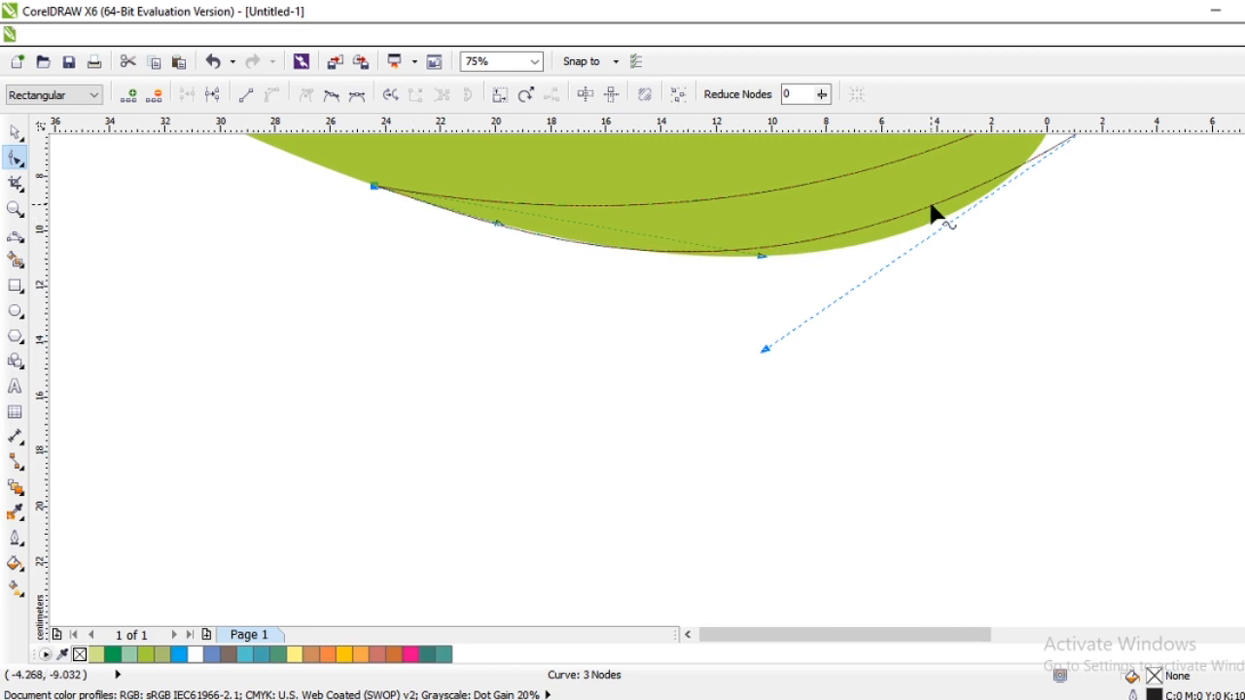
# Step: Reshape the crescent's lower edge with the handles at both its ends so it follows the bottom contour of the green form
pyautogui.scroll(-1, 932, 214)
pyautogui.scroll(-1, 1034, 141)
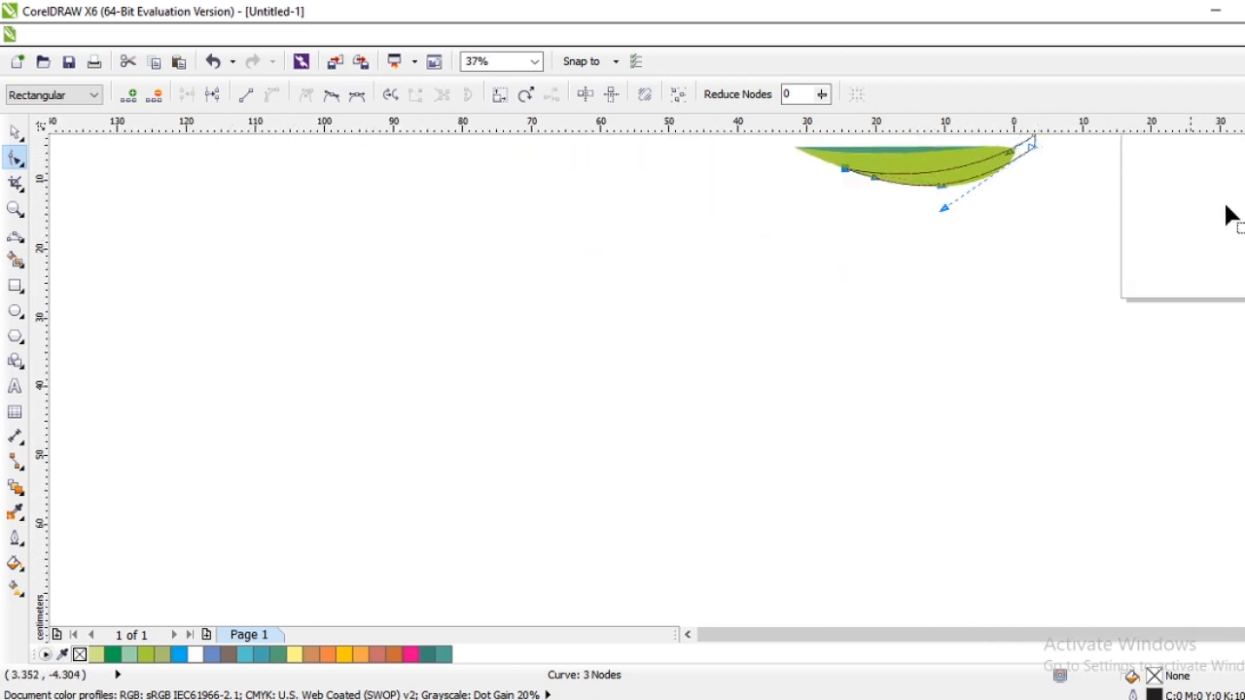
pyautogui.scroll(2, 914, 224)
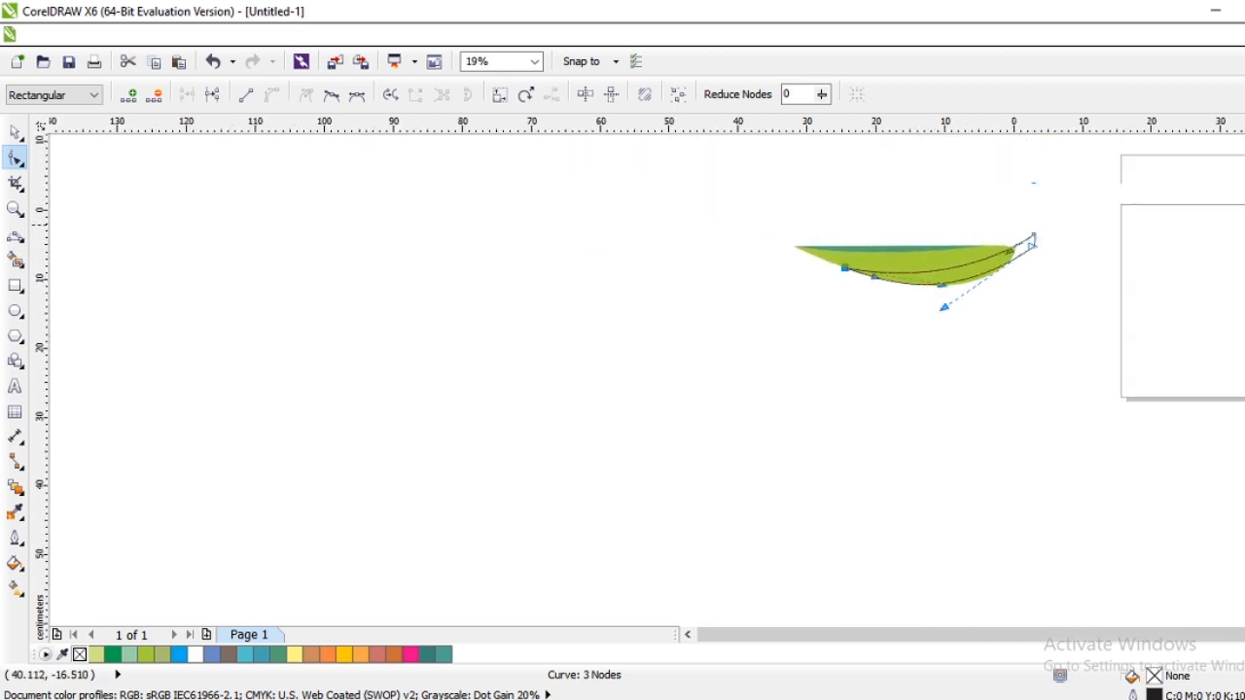
pyautogui.scroll(2, 1016, 248)
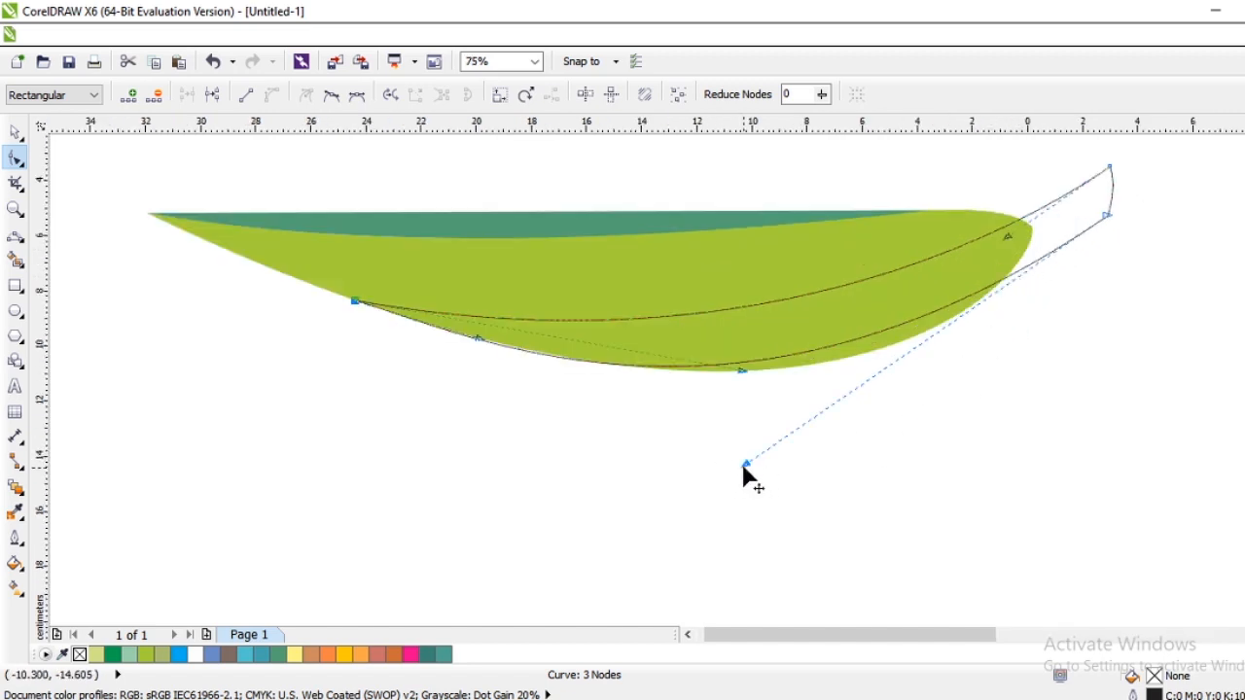
pyautogui.moveTo(744, 469); pyautogui.dragTo(833, 468)
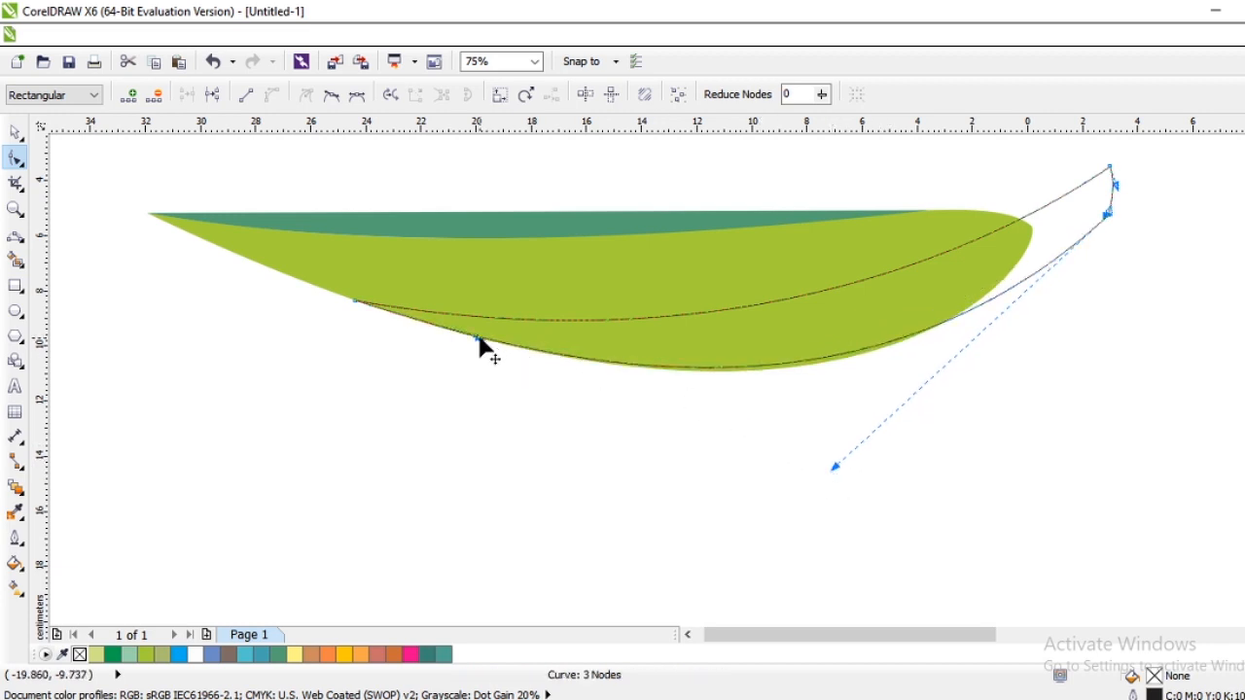
pyautogui.moveTo(479, 347); pyautogui.dragTo(567, 360)
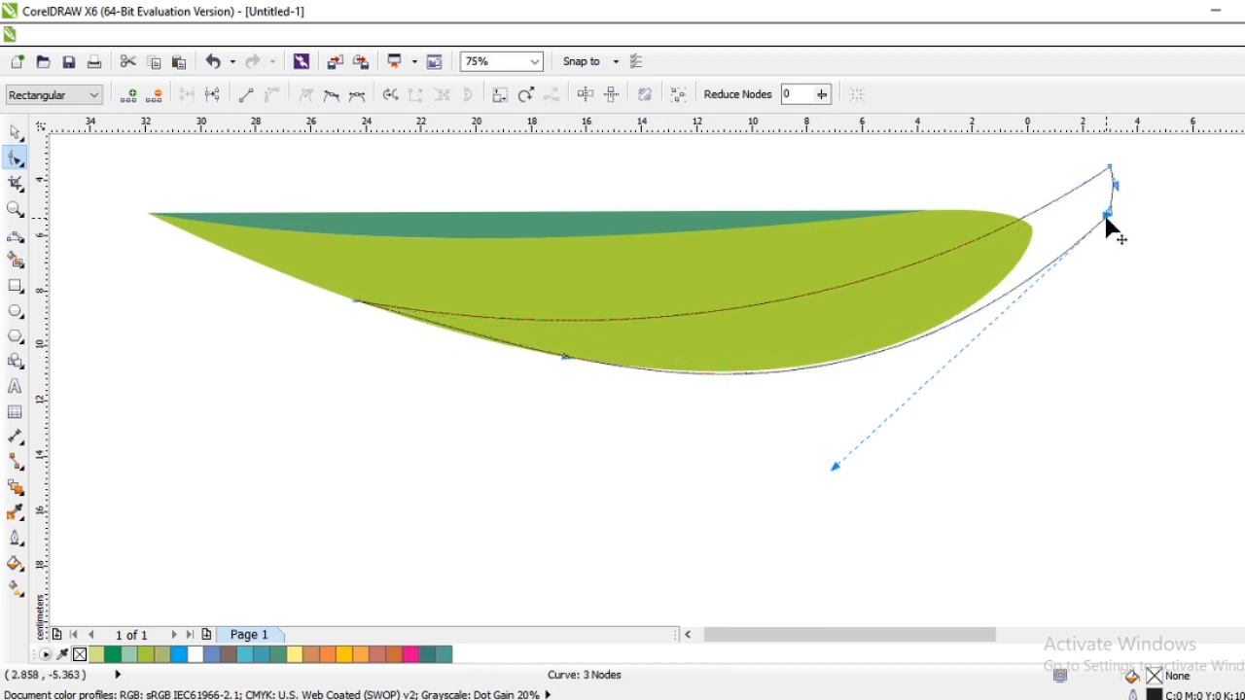
# Step: Deepen the crescent's upper edge using its end handles, and bow the lower edge slightly farther down near the left tip
pyautogui.click(1109, 169)
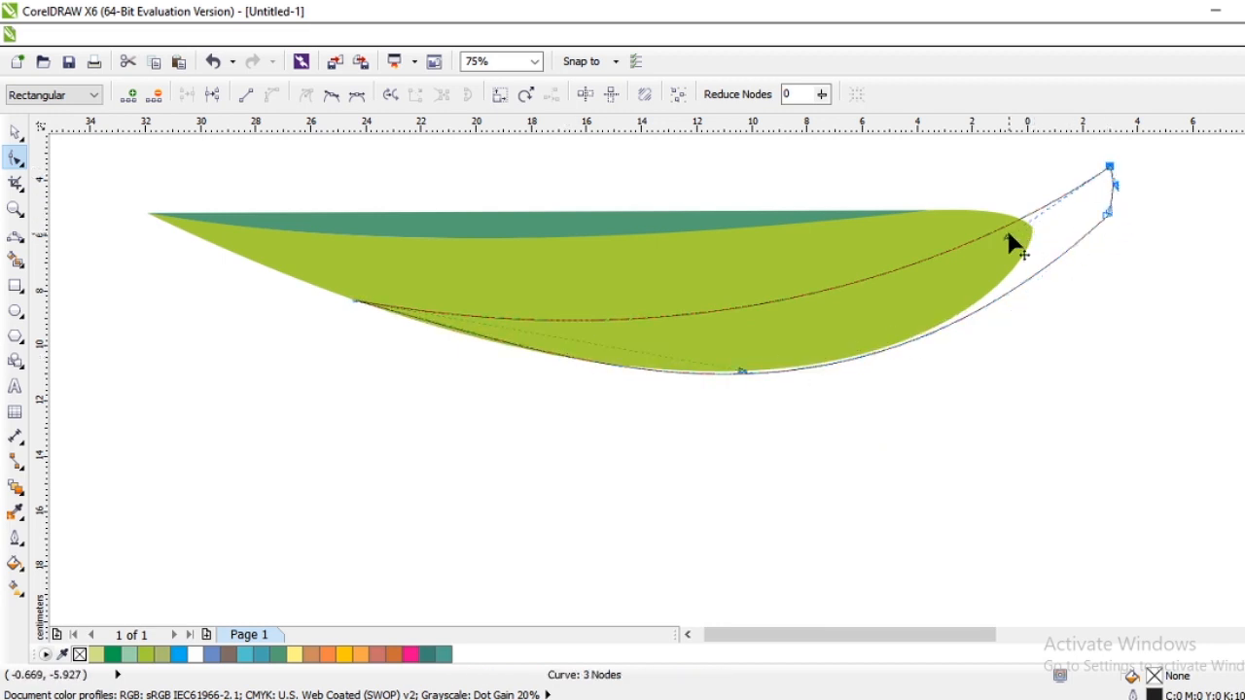
pyautogui.moveTo(1011, 243); pyautogui.dragTo(1034, 298)
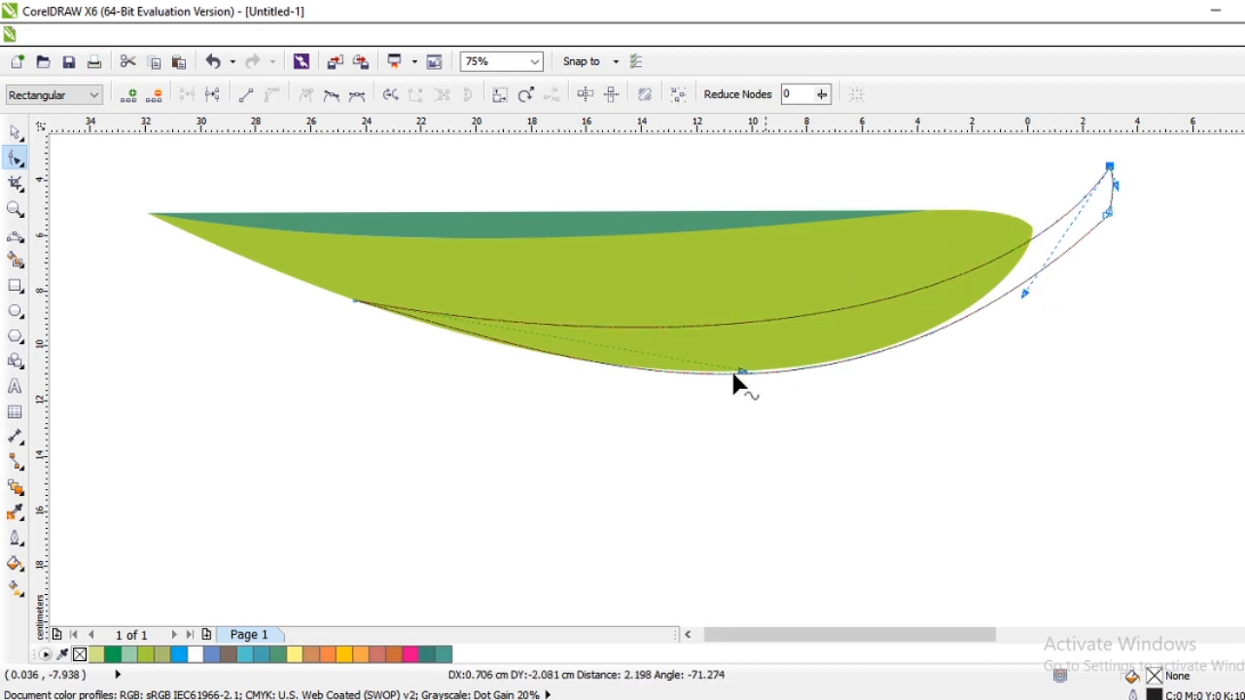
pyautogui.moveTo(743, 373); pyautogui.dragTo(751, 423)
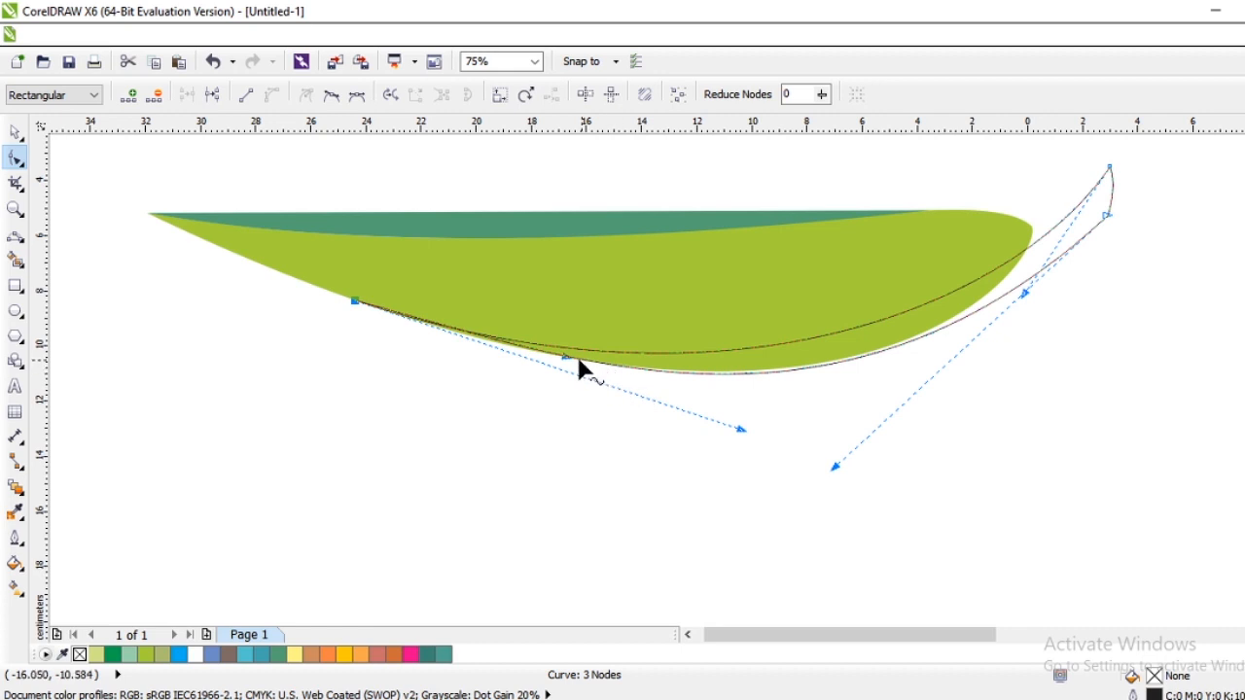
pyautogui.moveTo(565, 363); pyautogui.dragTo(559, 371)
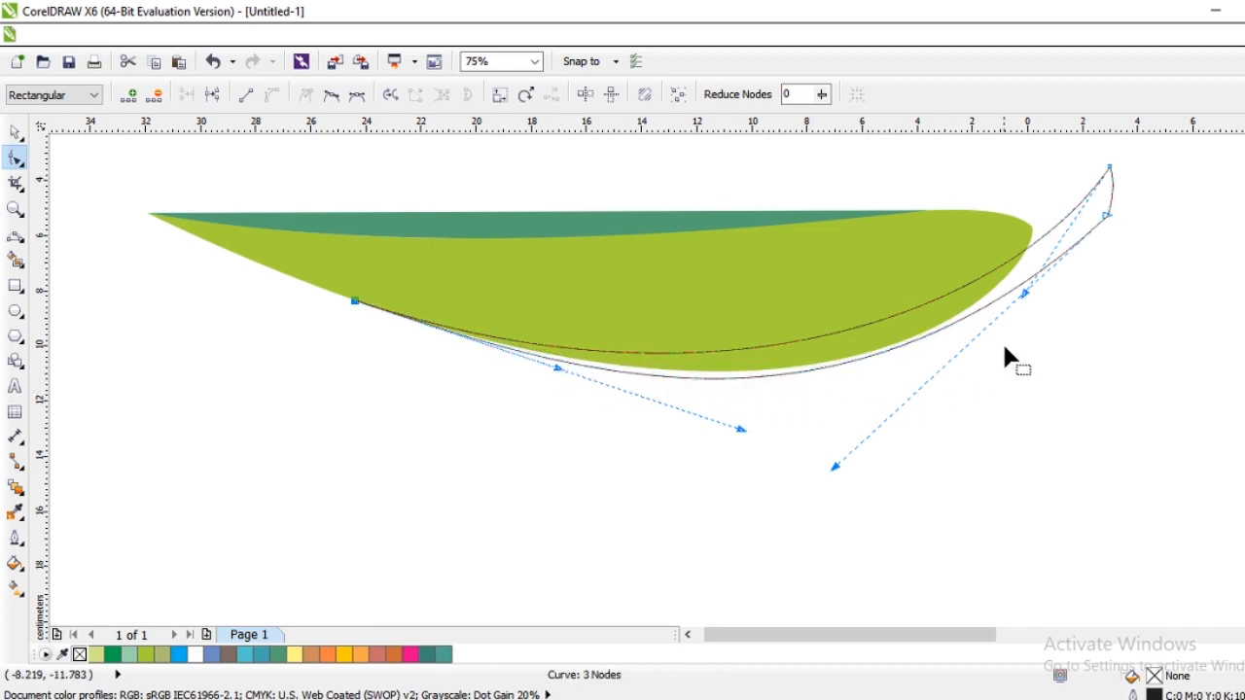
# Step: Rotate the crescent to about 14.5 degrees and move its left tip node back onto the green form's lower edge
pyautogui.click(14, 132)
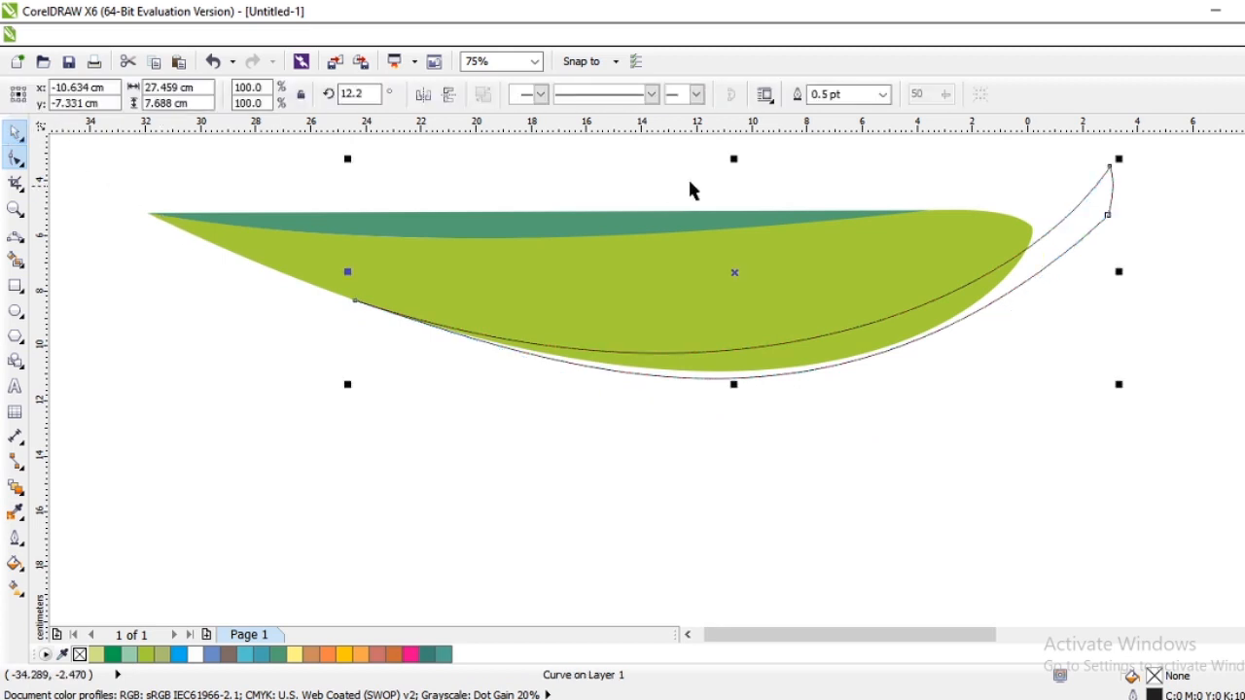
pyautogui.click(1112, 190)
pyautogui.moveTo(1119, 159); pyautogui.dragTo(1095, 230)
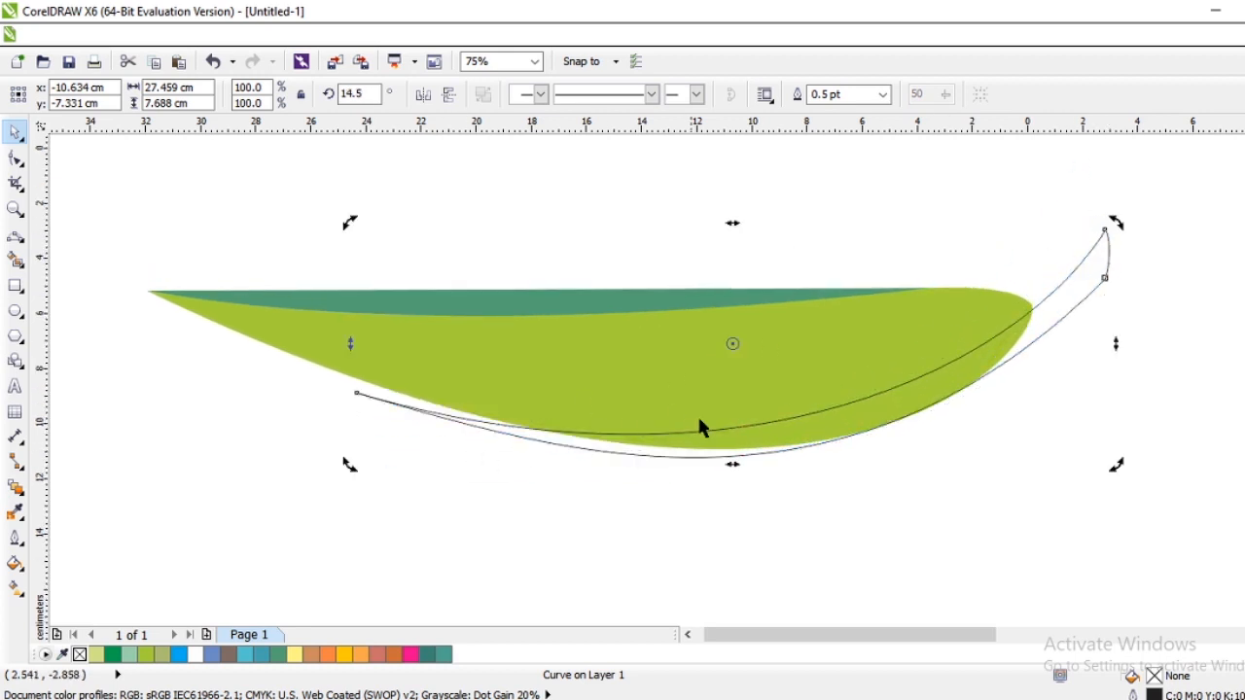
pyautogui.press('F10')
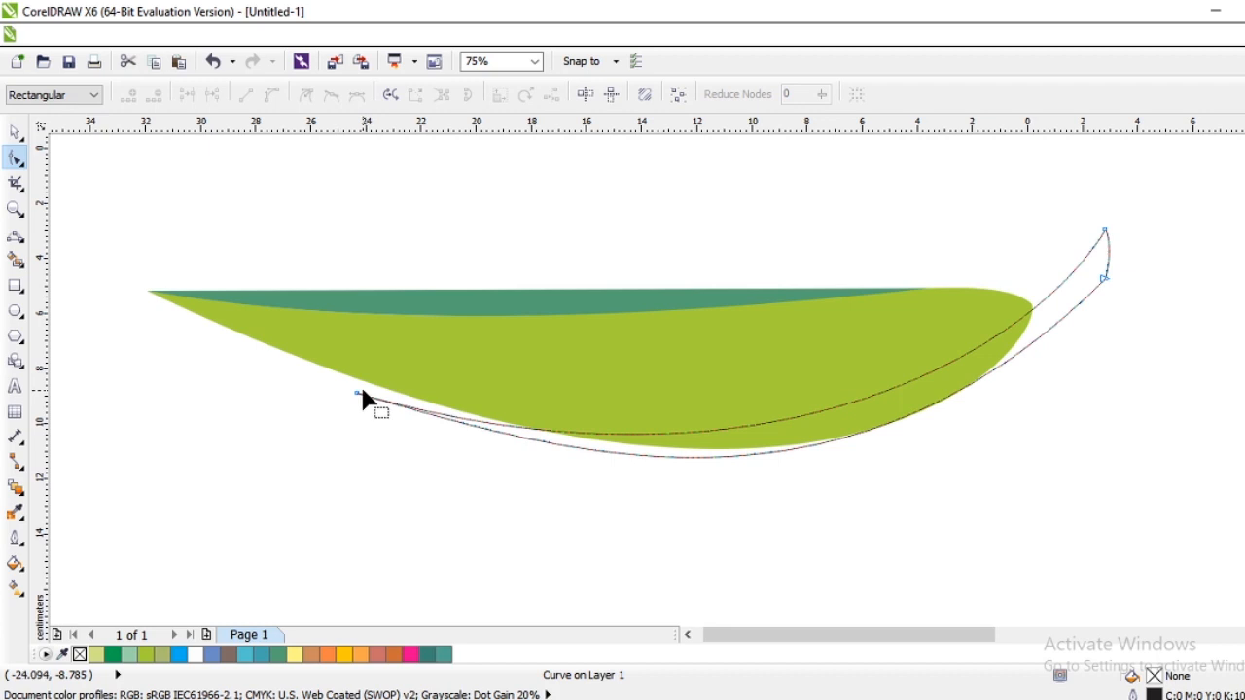
pyautogui.moveTo(358, 394); pyautogui.dragTo(363, 381)
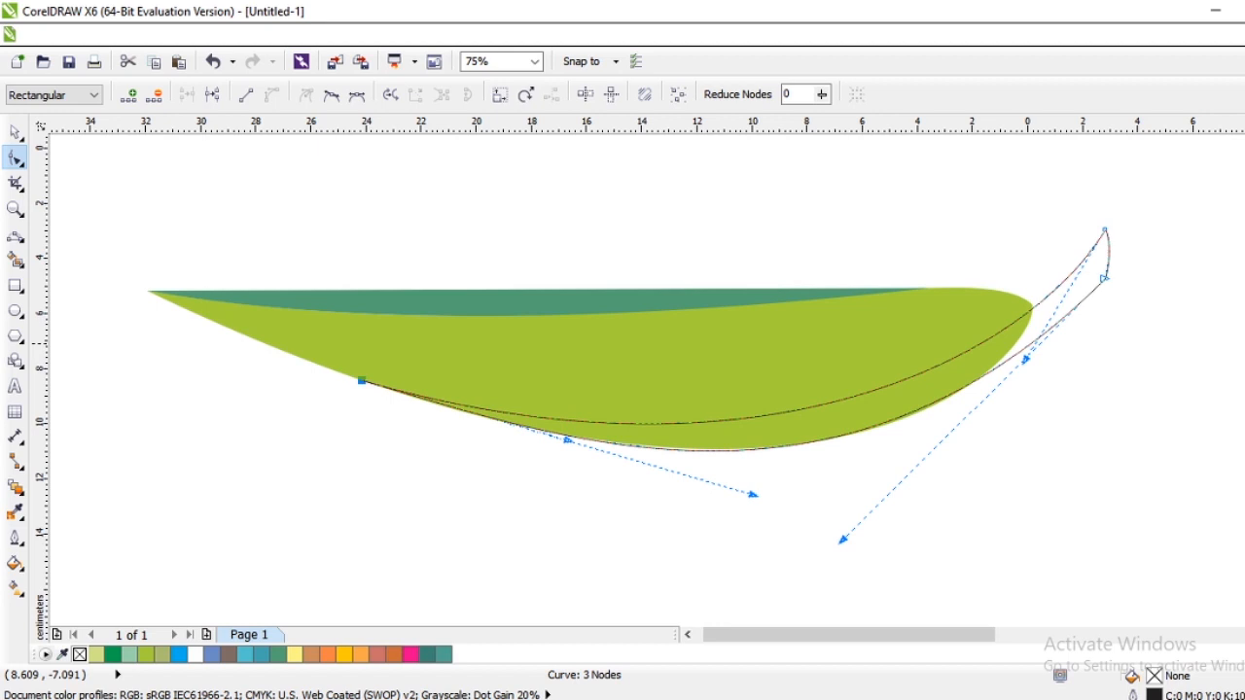
# Step: Fill the crescent with the pale yellow-green swatch (C:20 M:0 Y:60) and deselect it
pyautogui.click(96, 654)
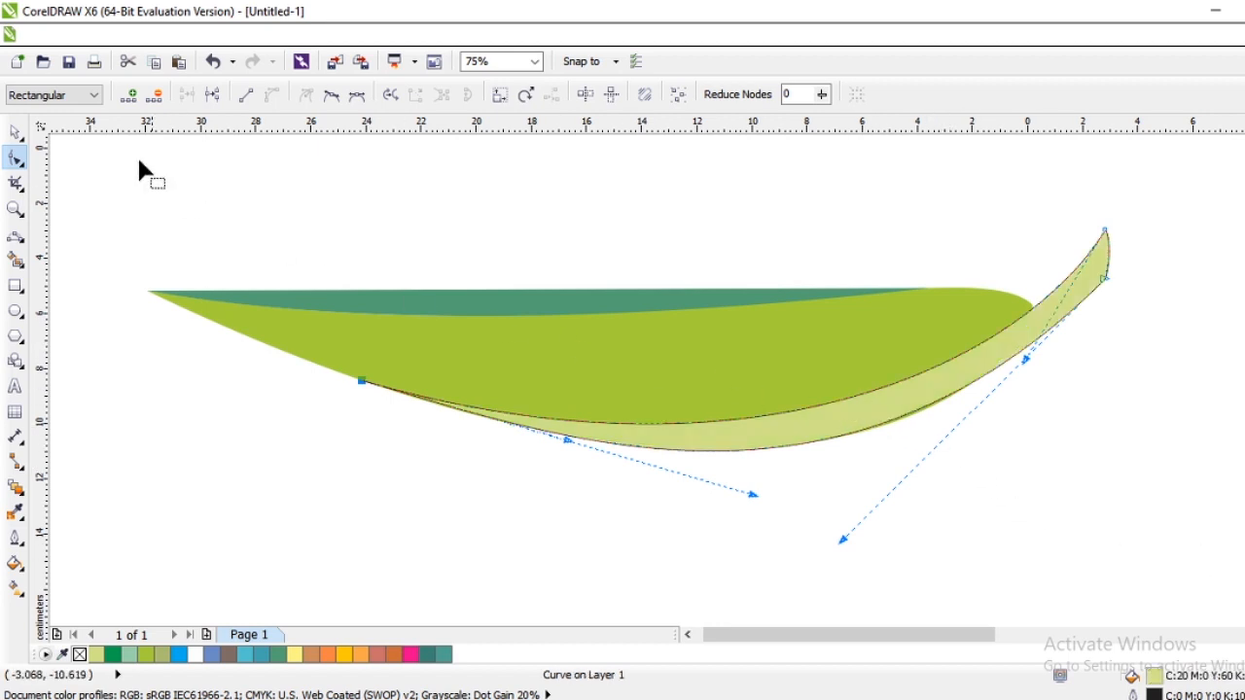
pyautogui.click(14, 131)
pyautogui.click(524, 166)
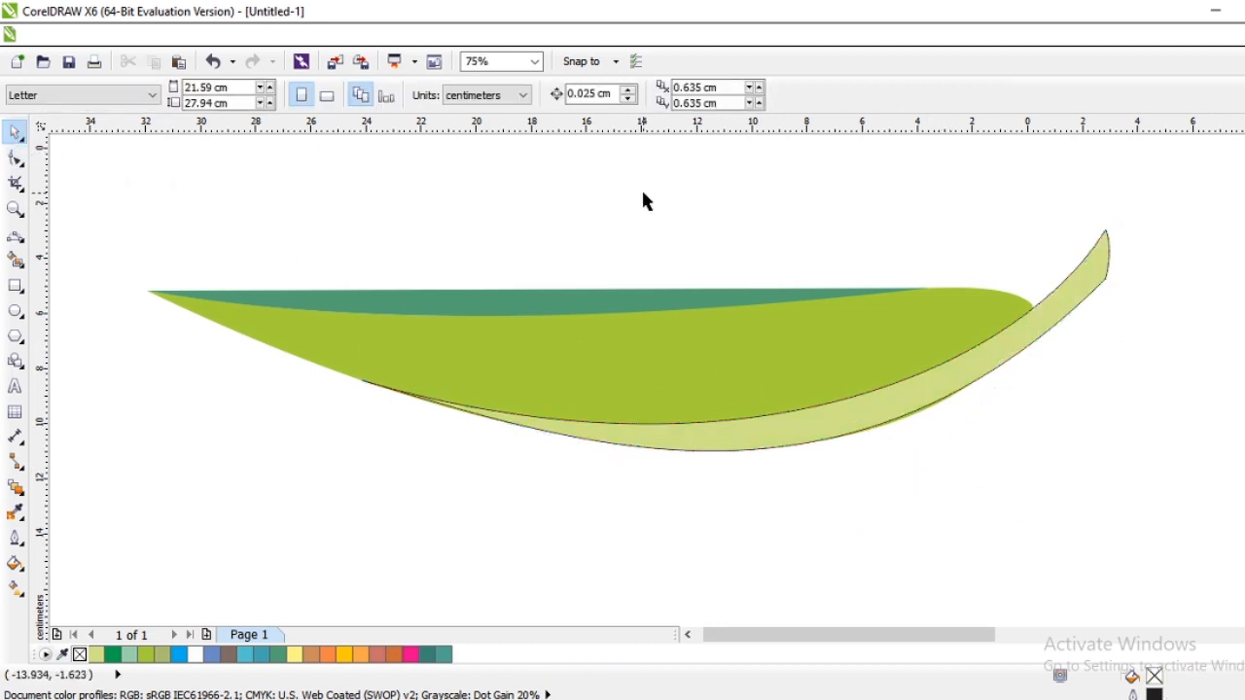
# Step: Move the green form's right end node slightly so it meets the crescent's upper edge
pyautogui.click(1016, 311)
pyautogui.press('F10')
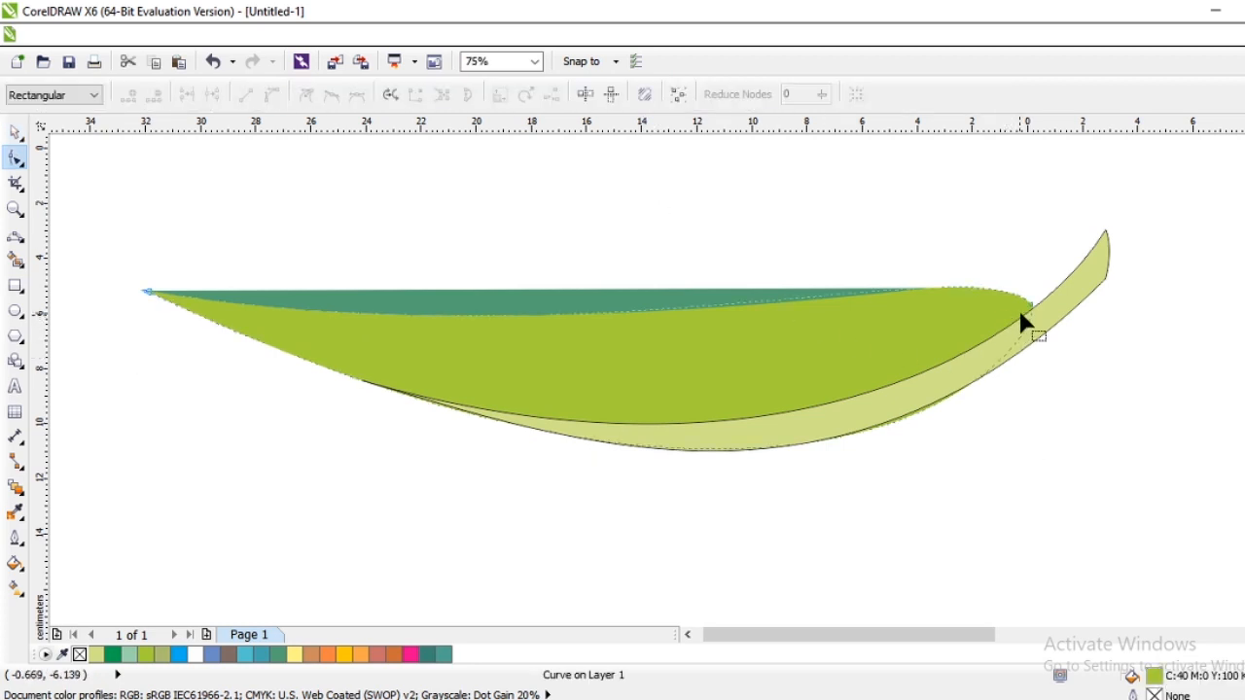
pyautogui.click(1036, 306)
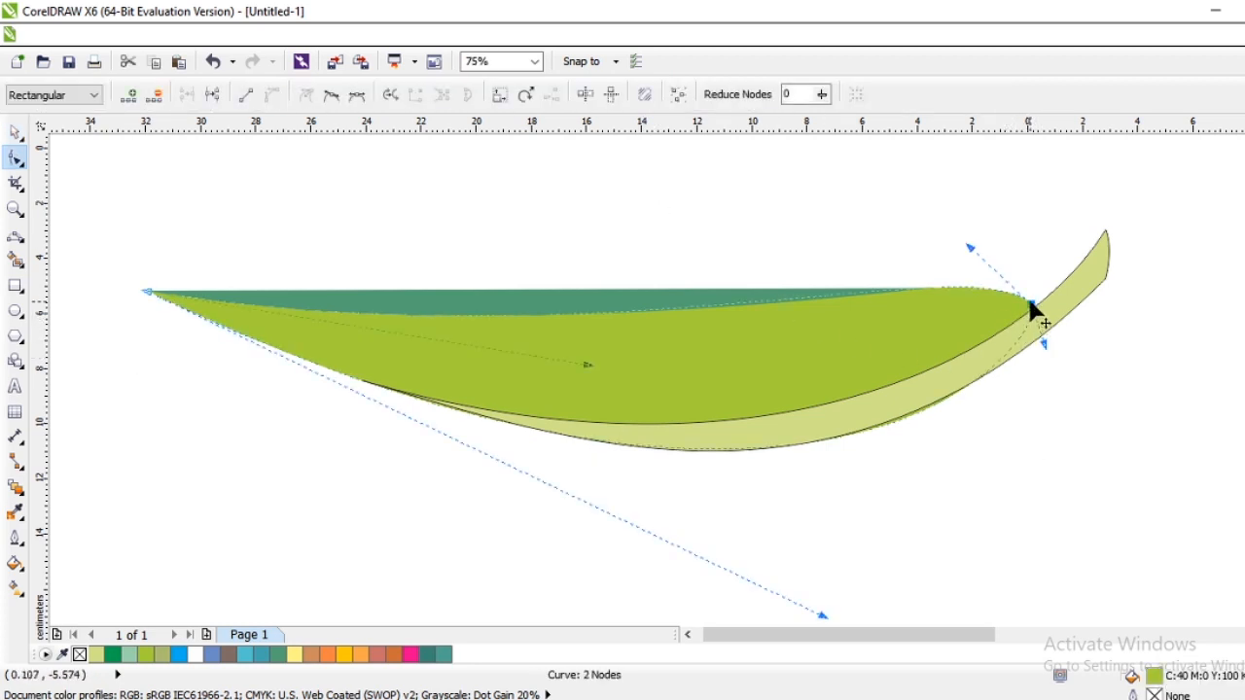
pyautogui.moveTo(1034, 312); pyautogui.dragTo(1026, 333)
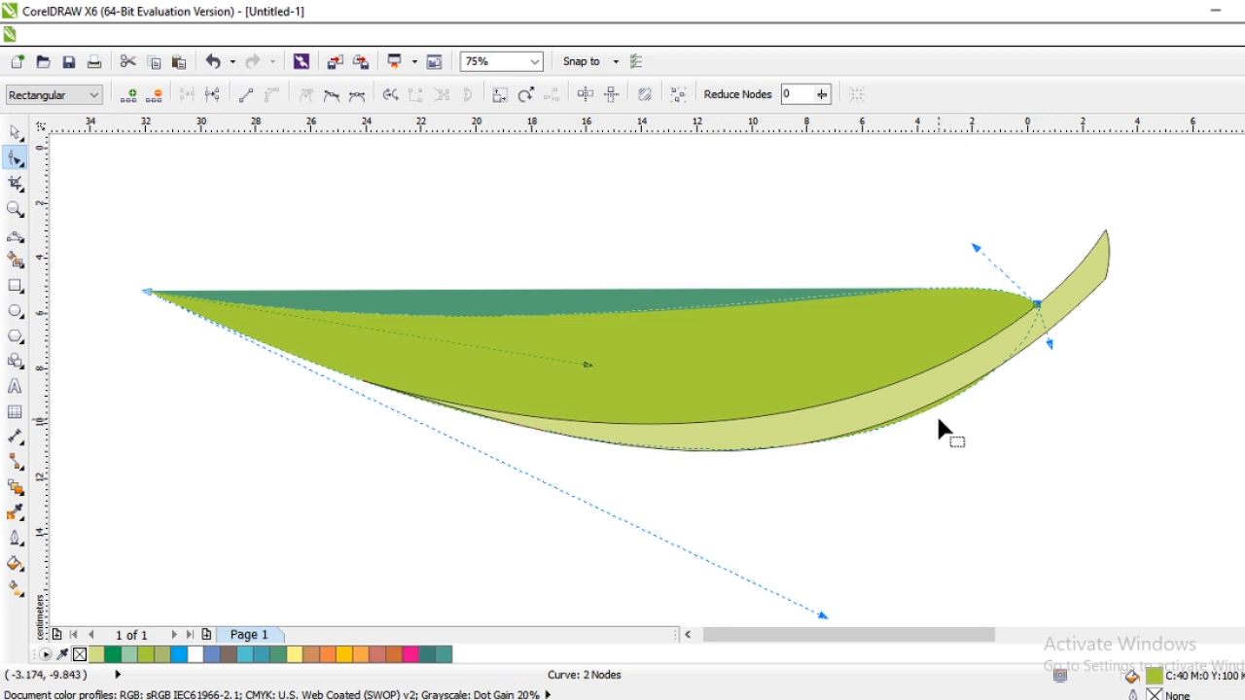
pyautogui.press('space')
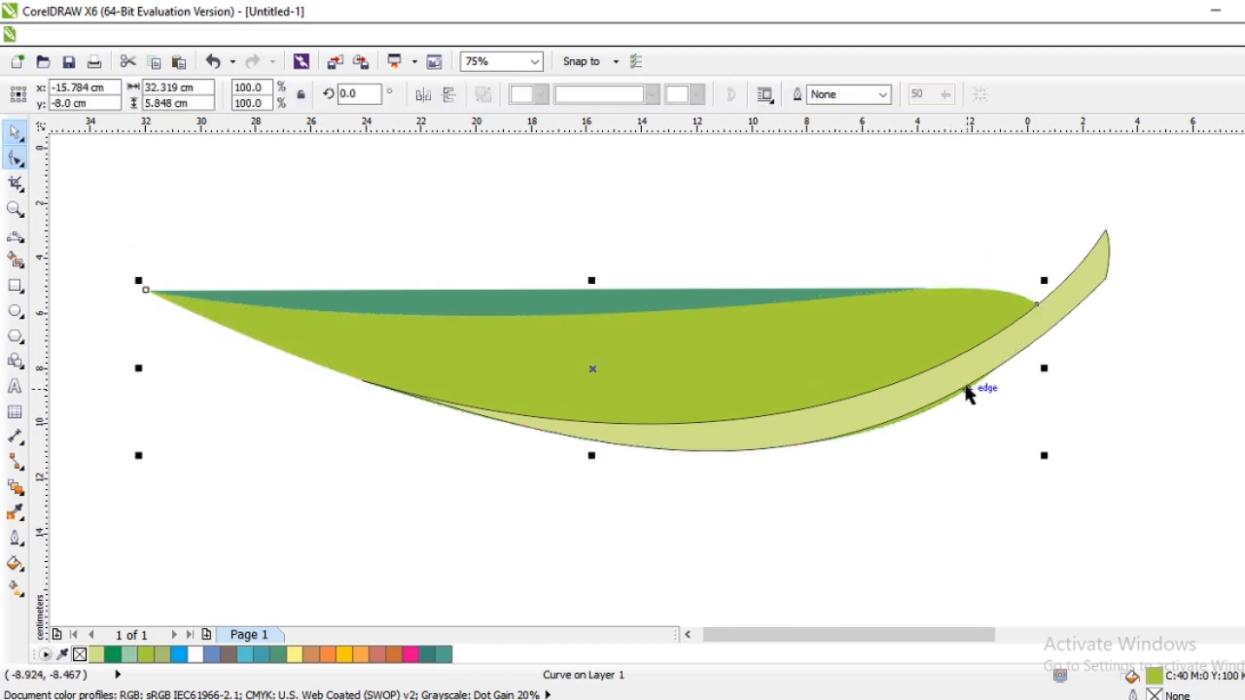
# Step: Push the crescent's lower edge outward with the lower-right node's handle to cover the green form's exposed rim
pyautogui.press('space')
pyautogui.click(1105, 282)
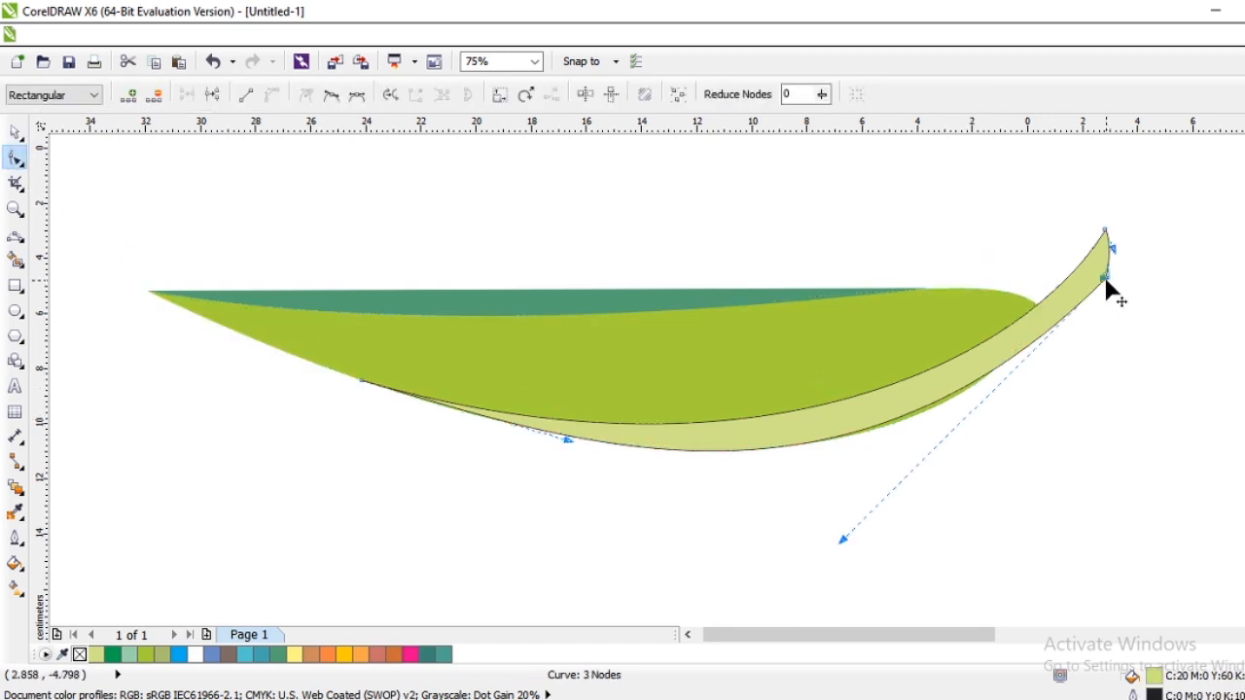
pyautogui.moveTo(842, 540); pyautogui.dragTo(861, 543)
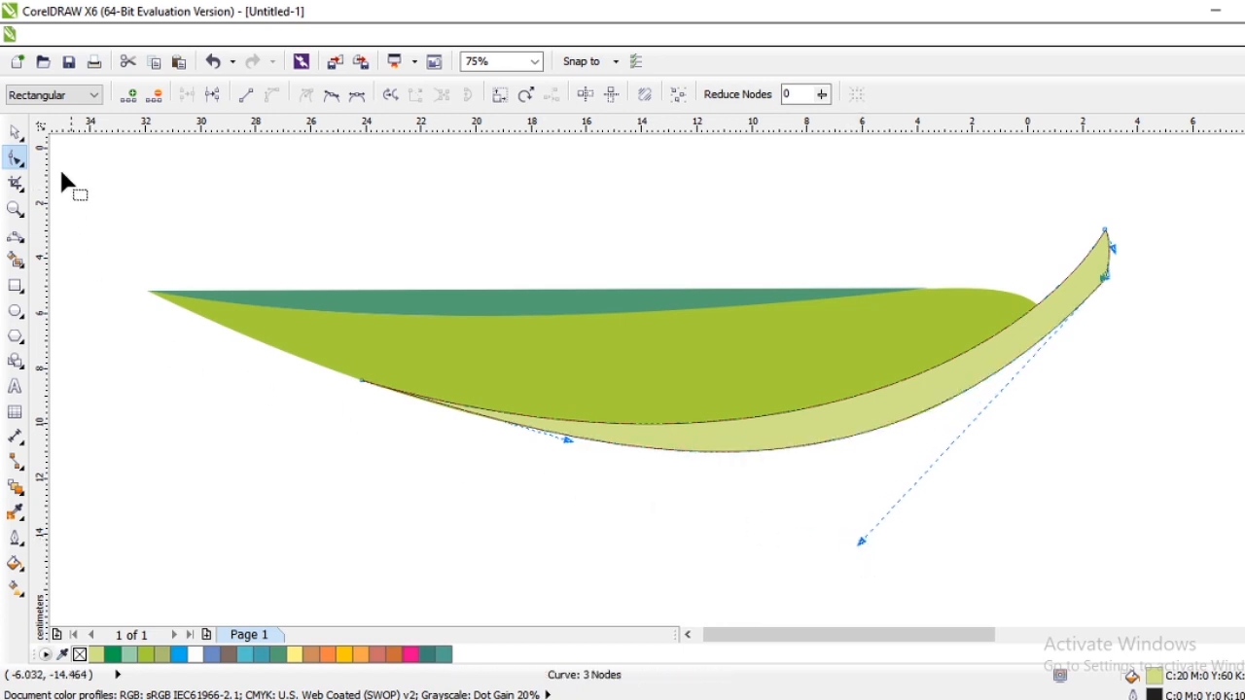
pyautogui.click(16, 135)
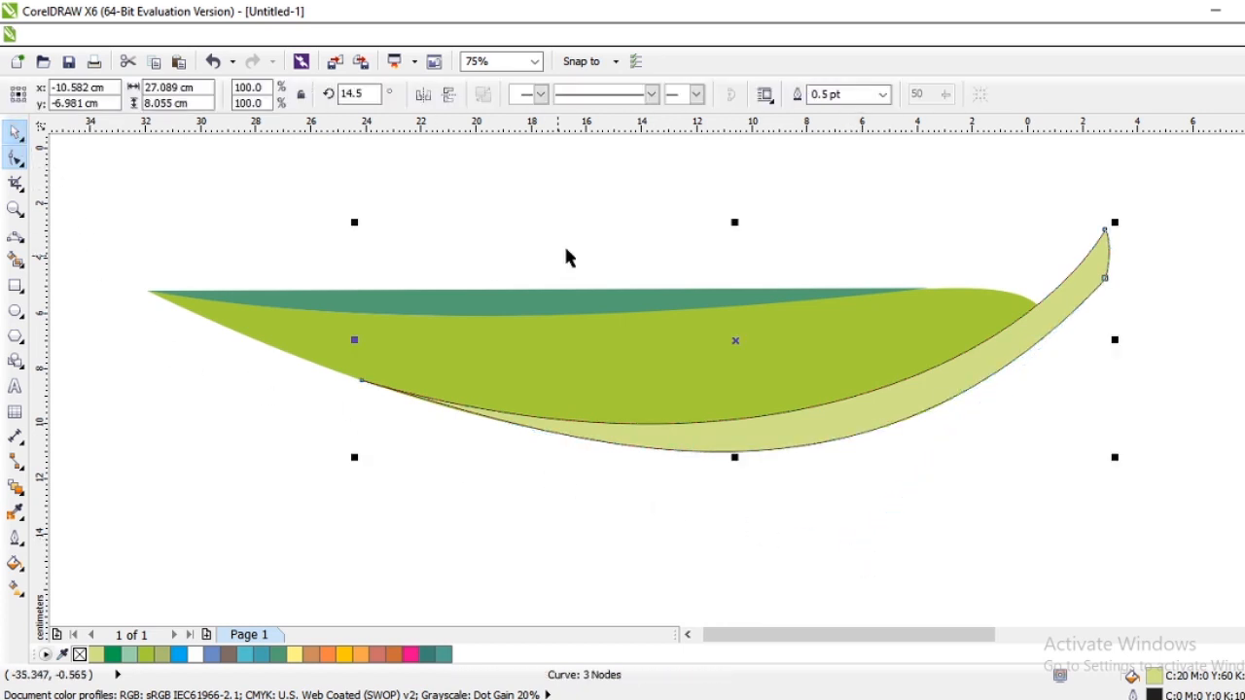
# Step: Remove the outline from the pale green crescent and deselect it
pyautogui.click(883, 94)
pyautogui.click(862, 114)
pyautogui.click(875, 205)
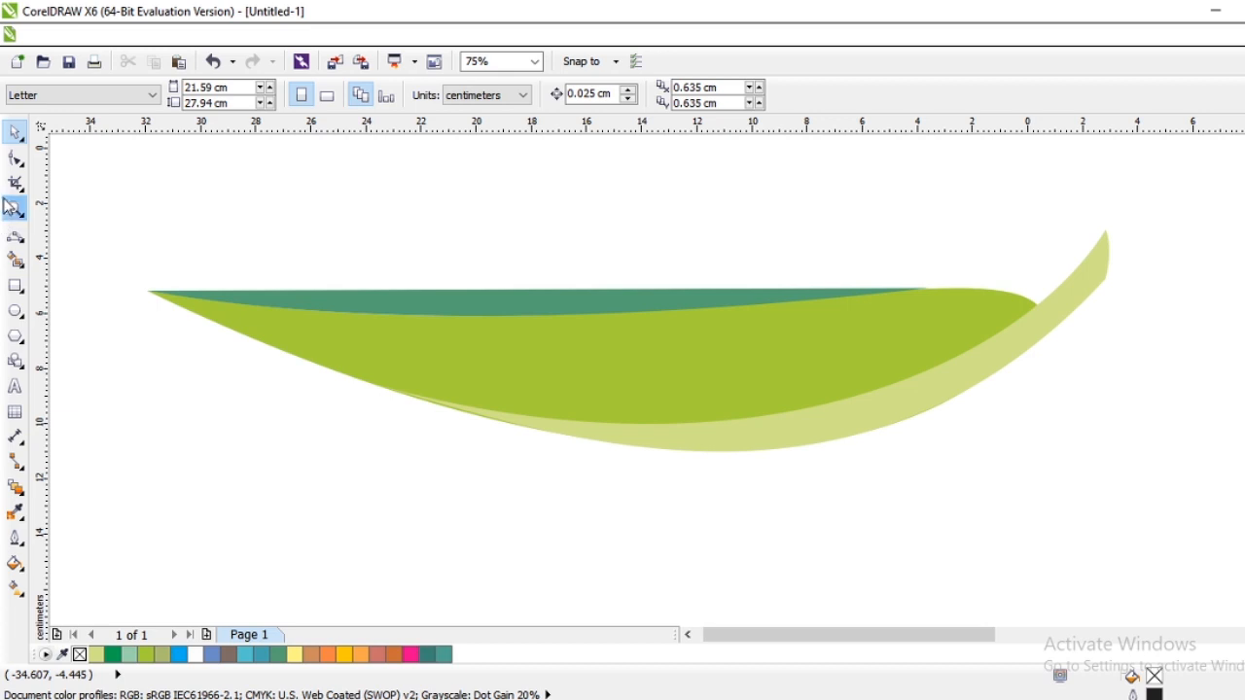
pyautogui.click(16, 237)
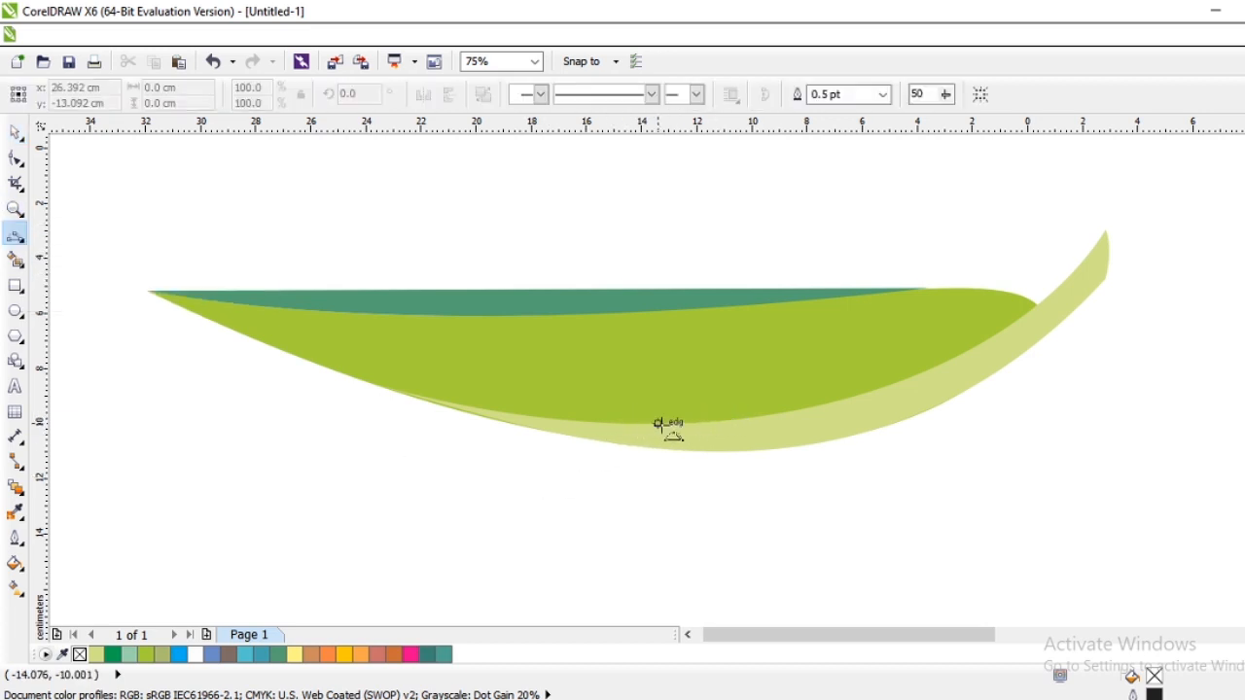
pyautogui.moveTo(668, 423); pyautogui.dragTo(601, 390)
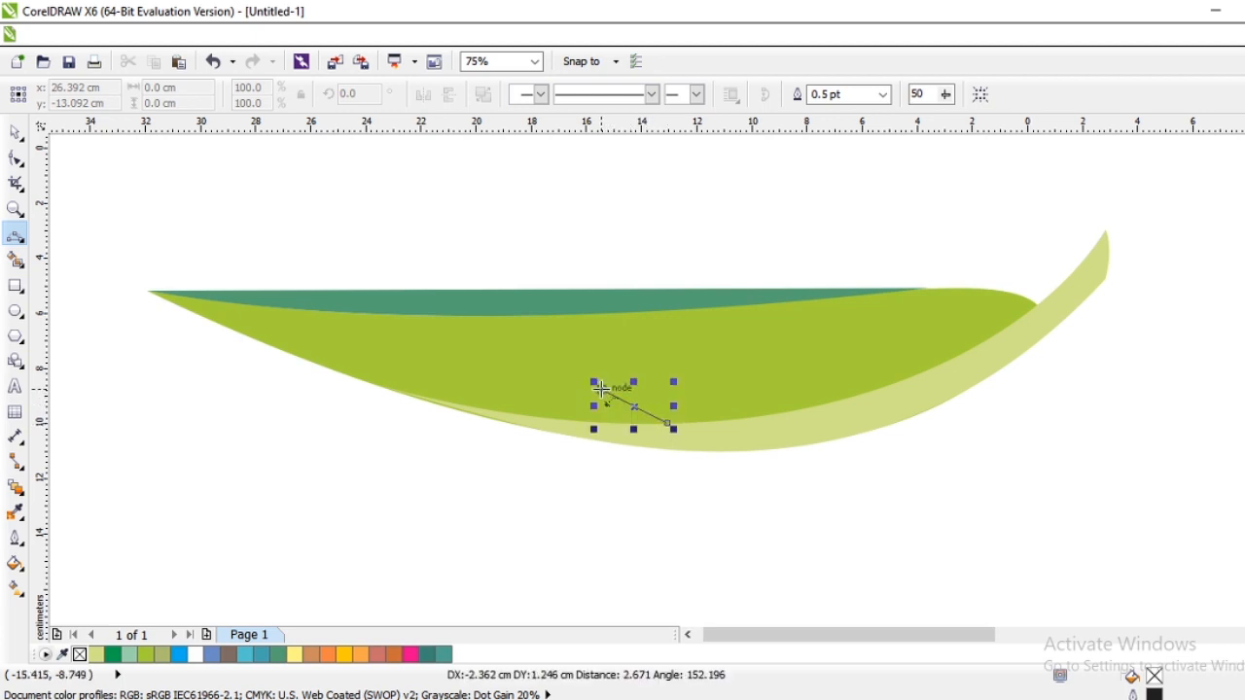
pyautogui.click(603, 397)
pyautogui.scroll(2, 603, 389)
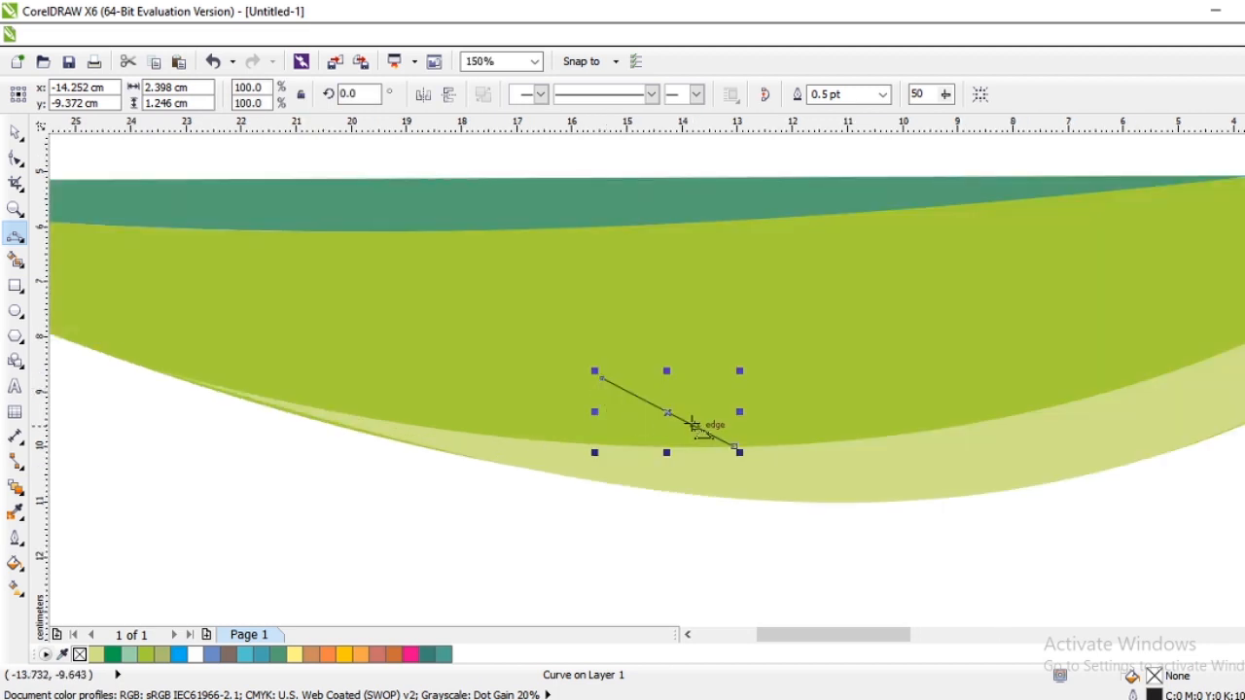
pyautogui.press('Delete')
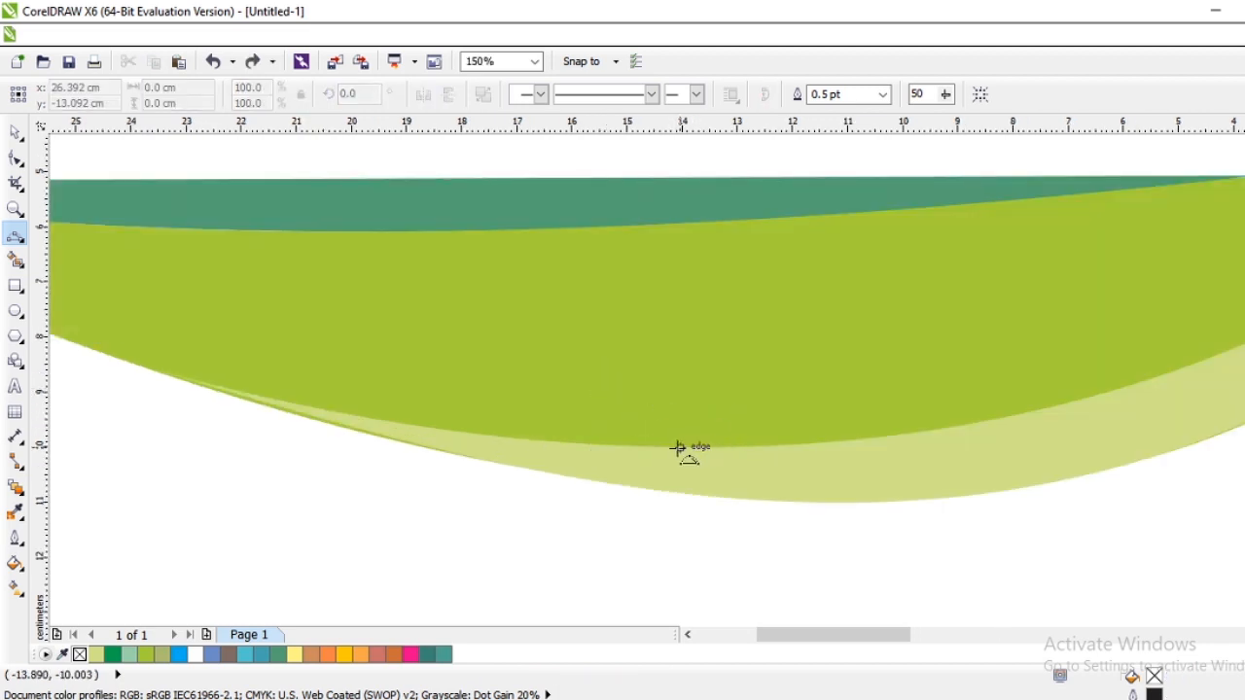
# Step: Draw a closed triangular sliver about 2.6 by 1.4 cm on the crescent's upper edge and fill it pale yellow-green (C:20 M:0 Y:60)
pyautogui.moveTo(683, 447)
pyautogui.mouseDown()
pyautogui.moveTo(549, 399)
pyautogui.moveTo(538, 372)
pyautogui.moveTo(630, 445)
pyautogui.moveTo(682, 446)
pyautogui.mouseUp()
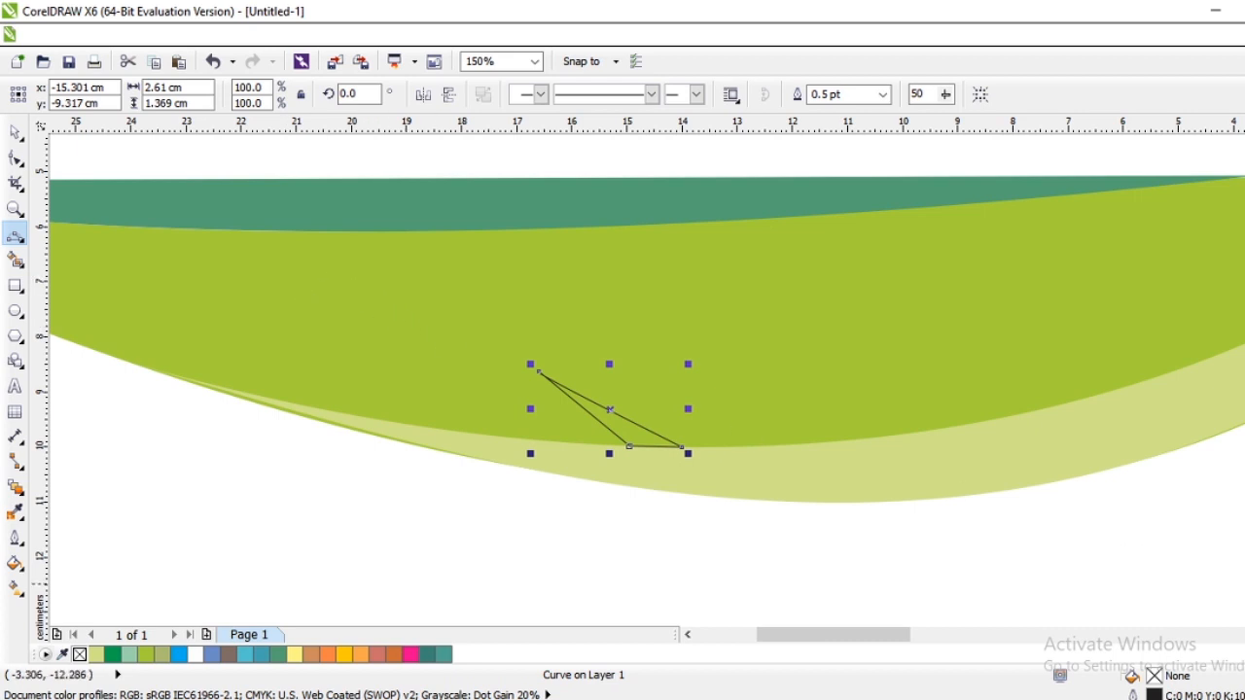
pyautogui.click(1244, 583)
pyautogui.scroll(2, 530, 357)
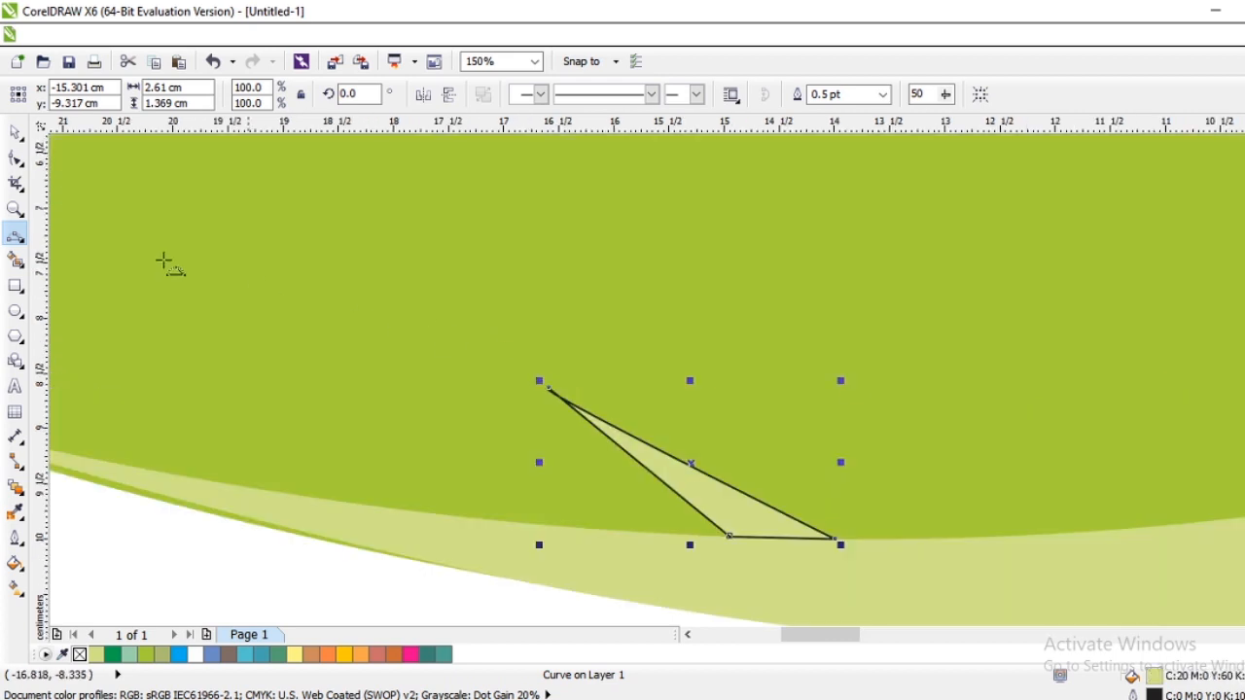
# Step: Bend the sliver's two long sides downward with their curve handles so it forms a curved spike growing out of the crescent
pyautogui.click(14, 131)
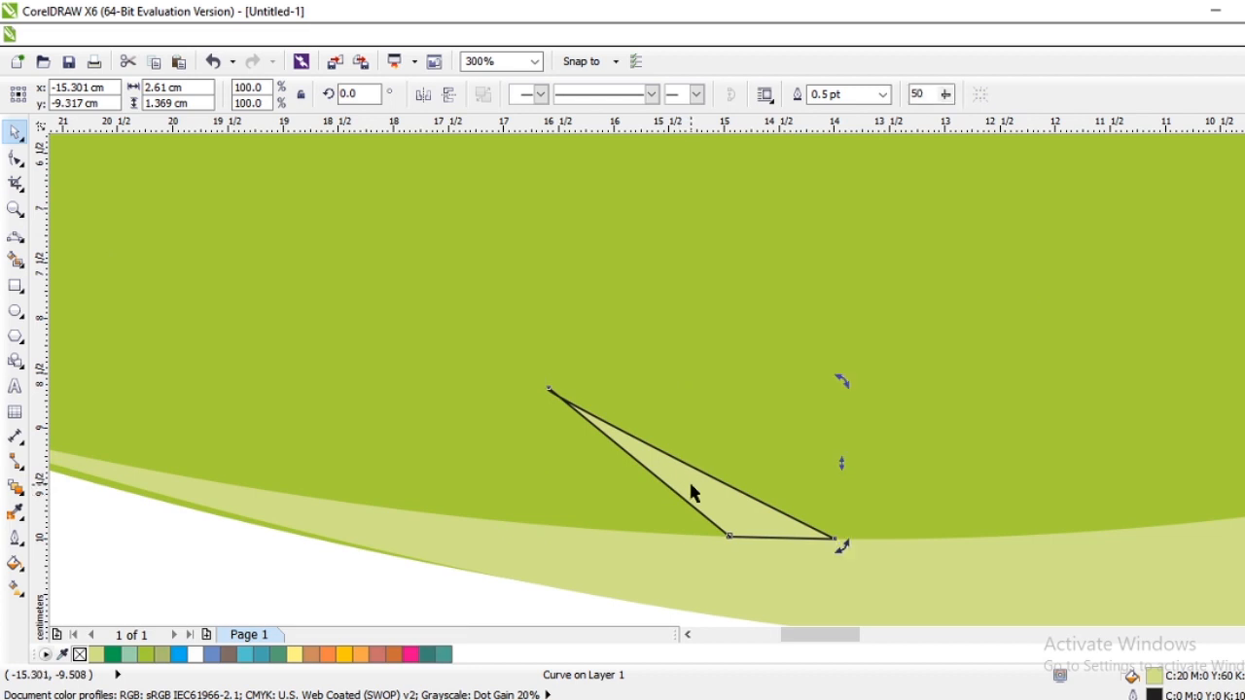
pyautogui.press('F10')
pyautogui.click(726, 541)
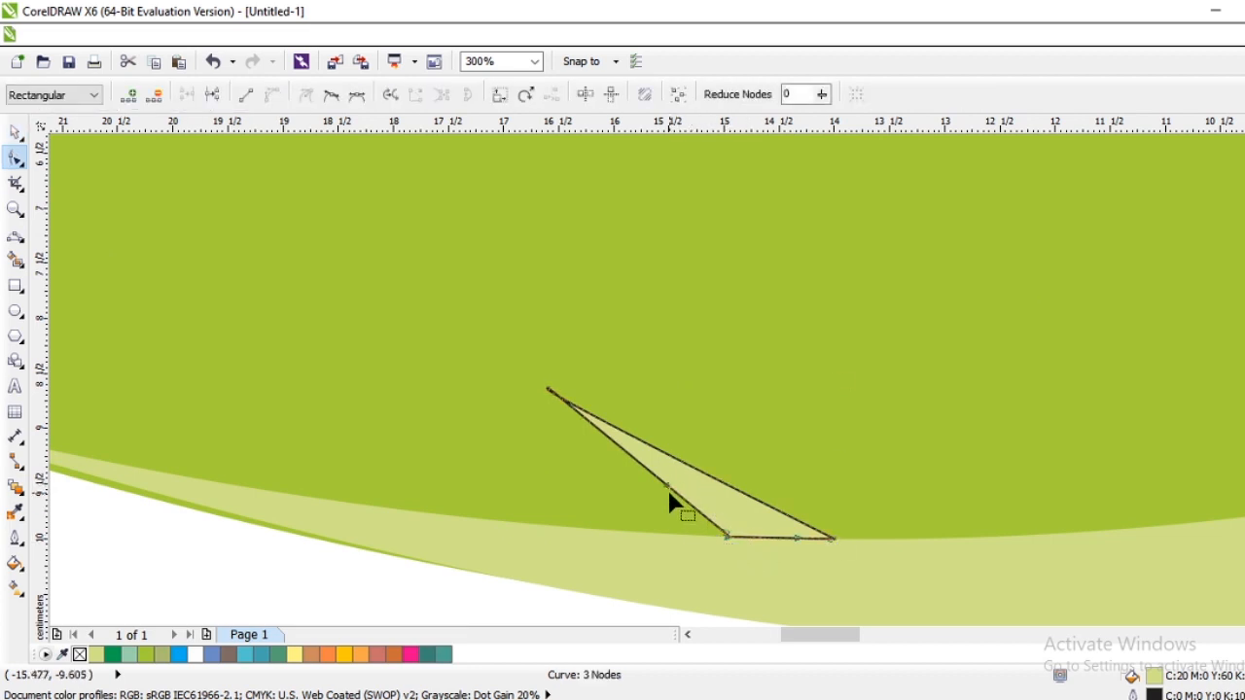
pyautogui.moveTo(667, 487); pyautogui.dragTo(662, 535)
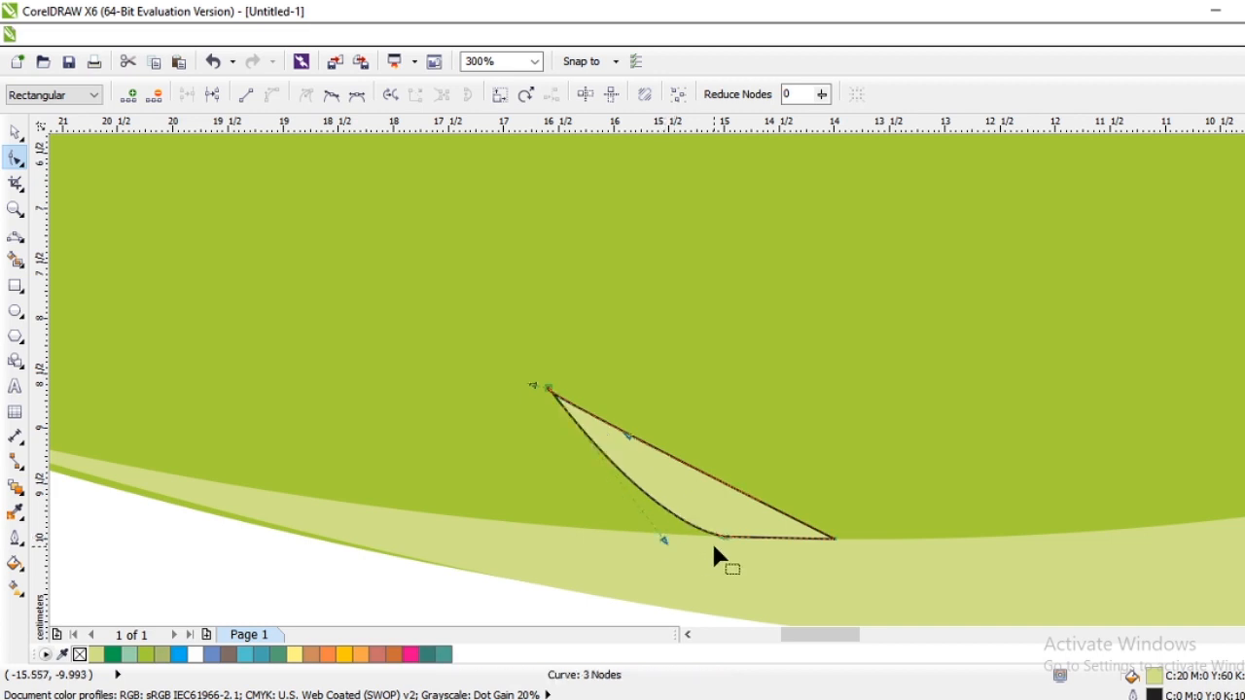
pyautogui.moveTo(631, 439); pyautogui.dragTo(680, 498)
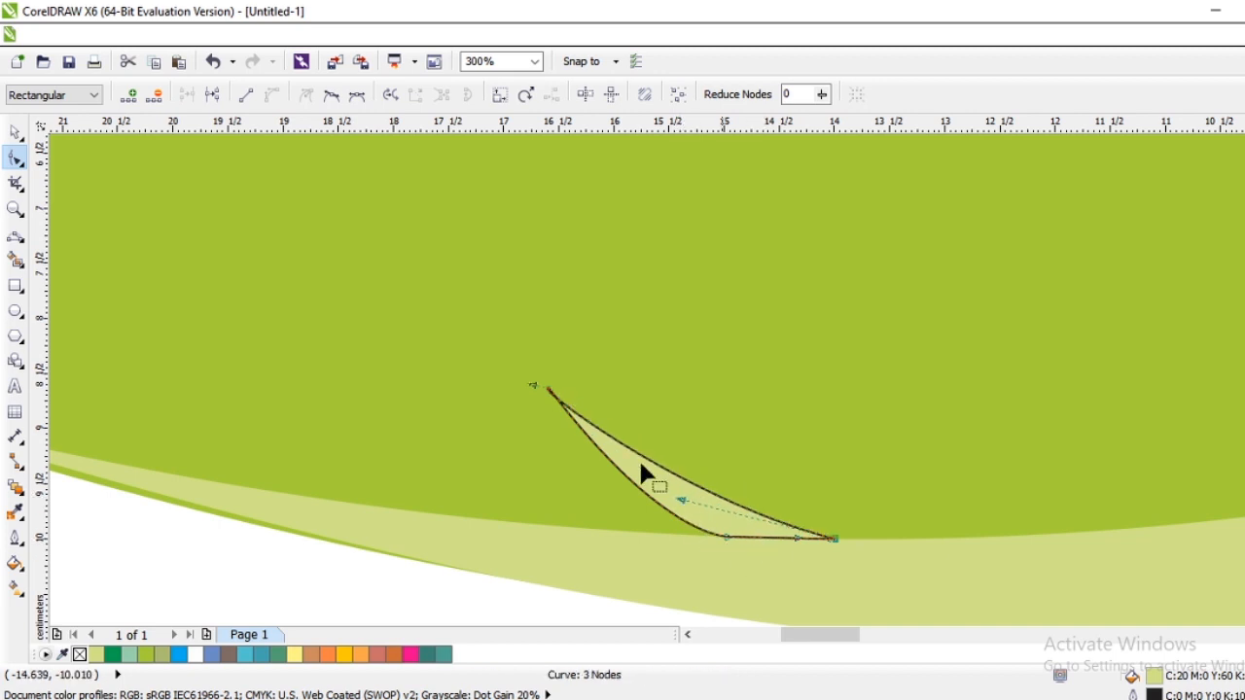
# Step: Remove the outline from the small curved spike by setting its outline width to None
pyautogui.click(15, 131)
pyautogui.scroll(-1, 569, 360)
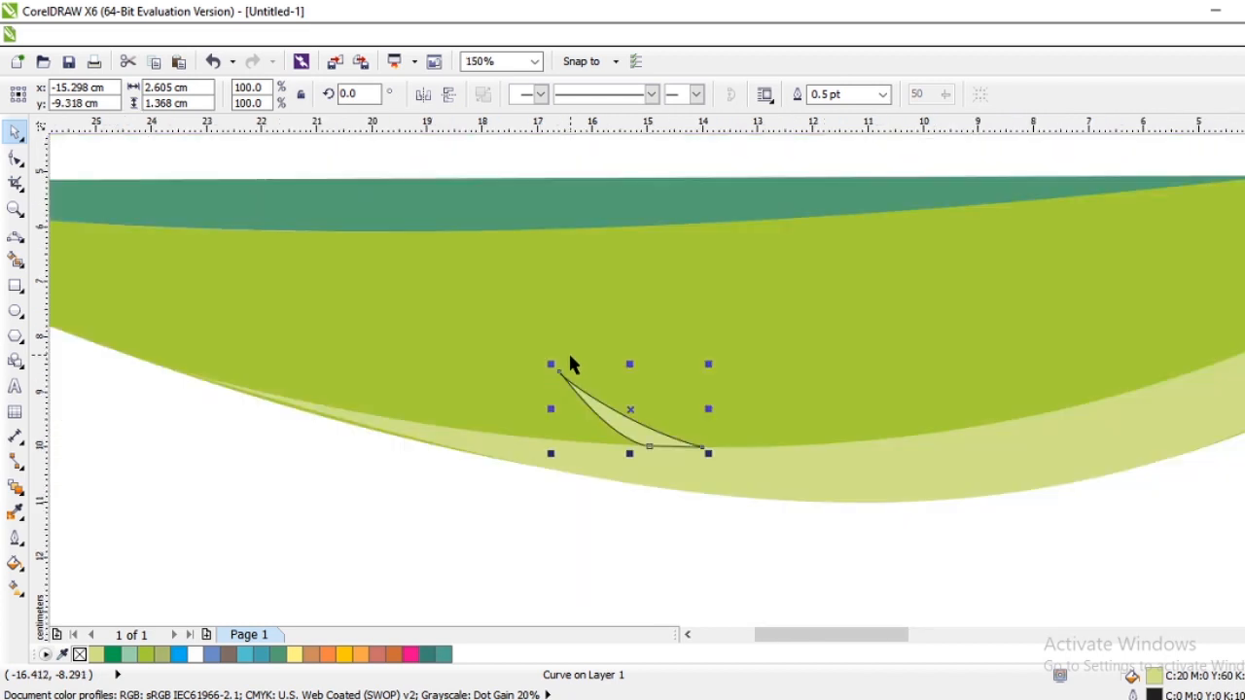
pyautogui.click(882, 95)
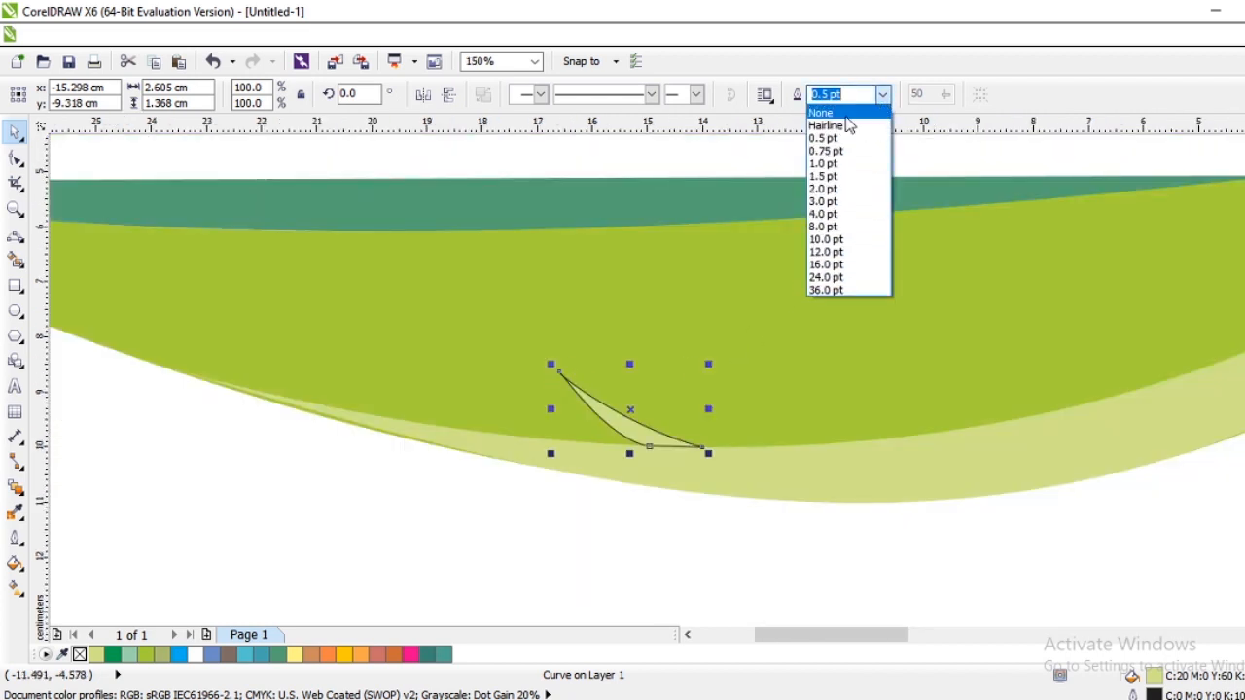
pyautogui.click(838, 113)
pyautogui.scroll(-1, 819, 401)
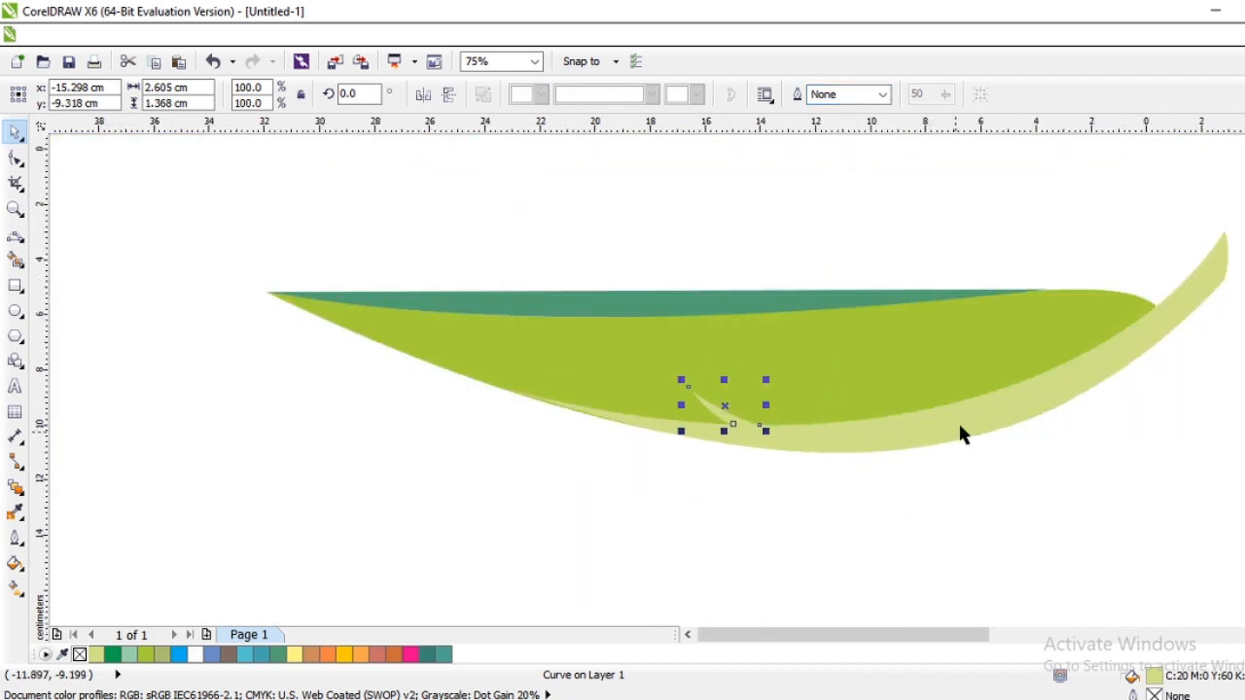
# Step: Duplicate the spike, place the copy further left on the crescent's upper edge, scale it down to 57.7% and deselect it
pyautogui.click(974, 409)
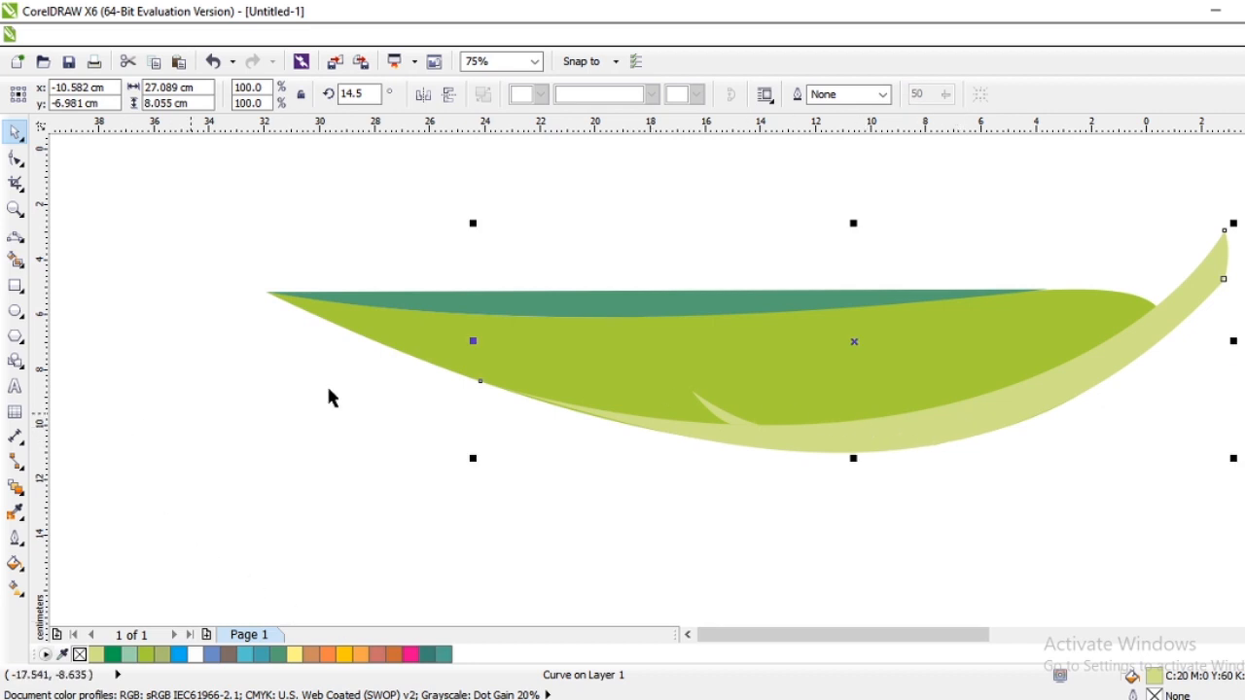
pyautogui.click(729, 413)
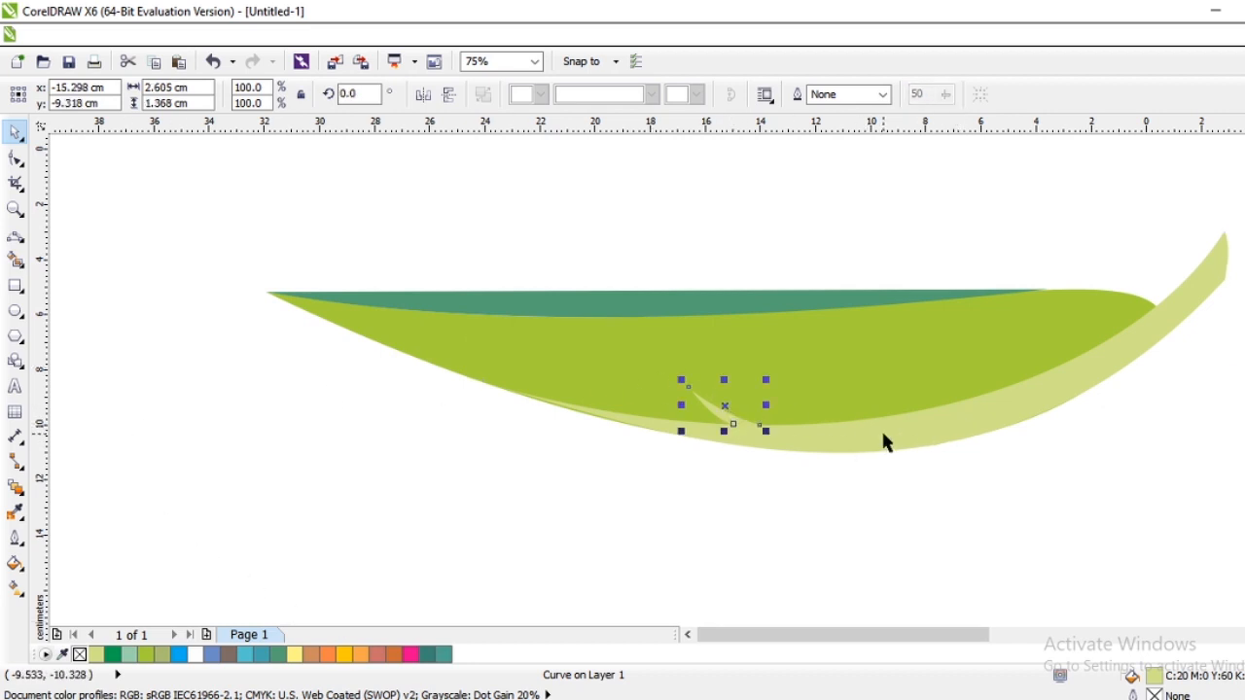
pyautogui.hotkey('ctrl', 'd')
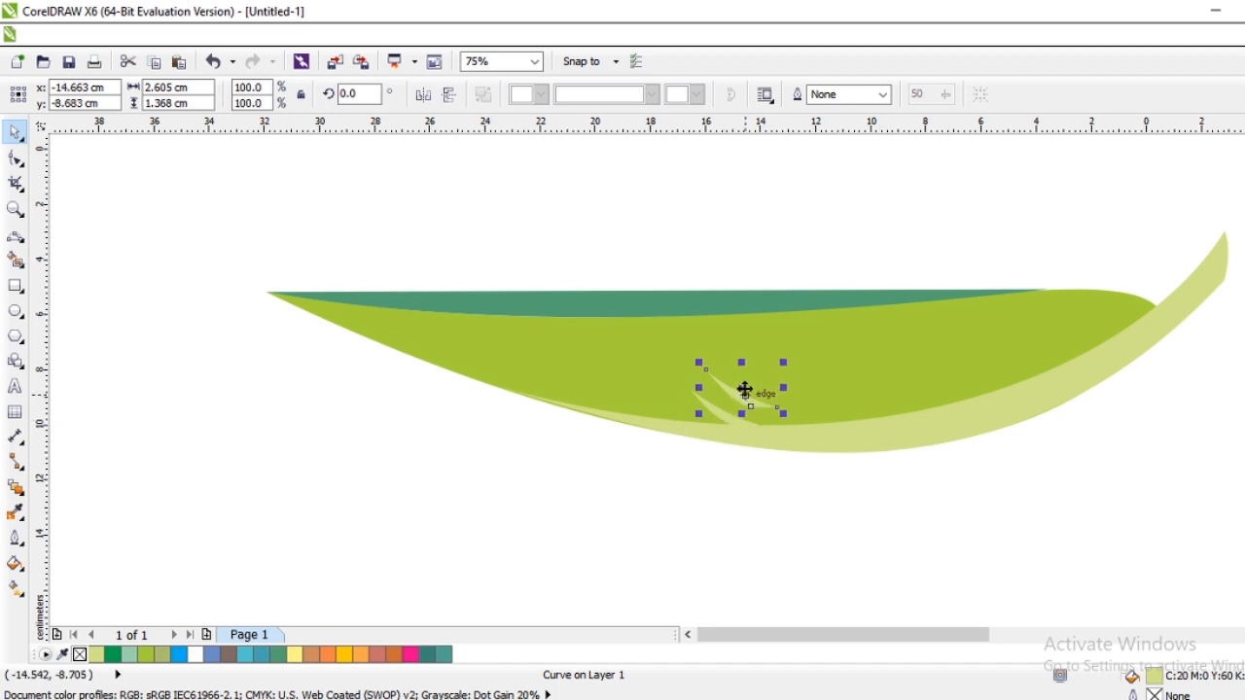
pyautogui.moveTo(744, 389); pyautogui.dragTo(623, 402)
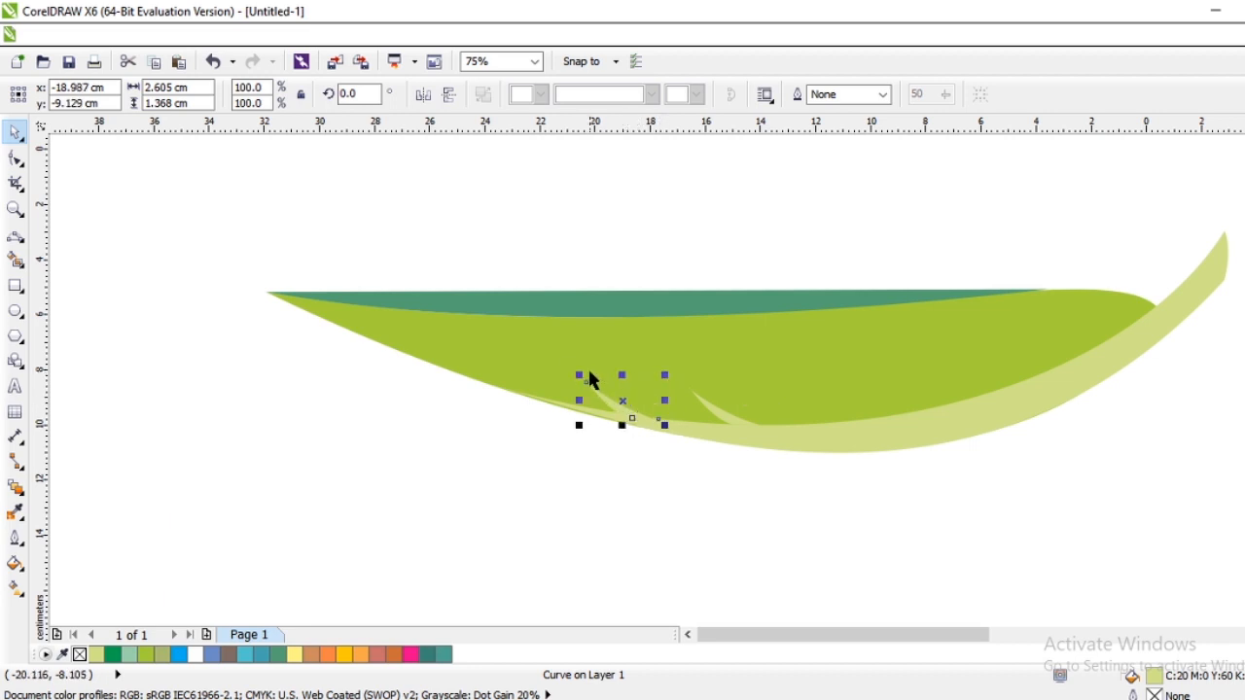
pyautogui.moveTo(580, 374); pyautogui.dragTo(588, 392)
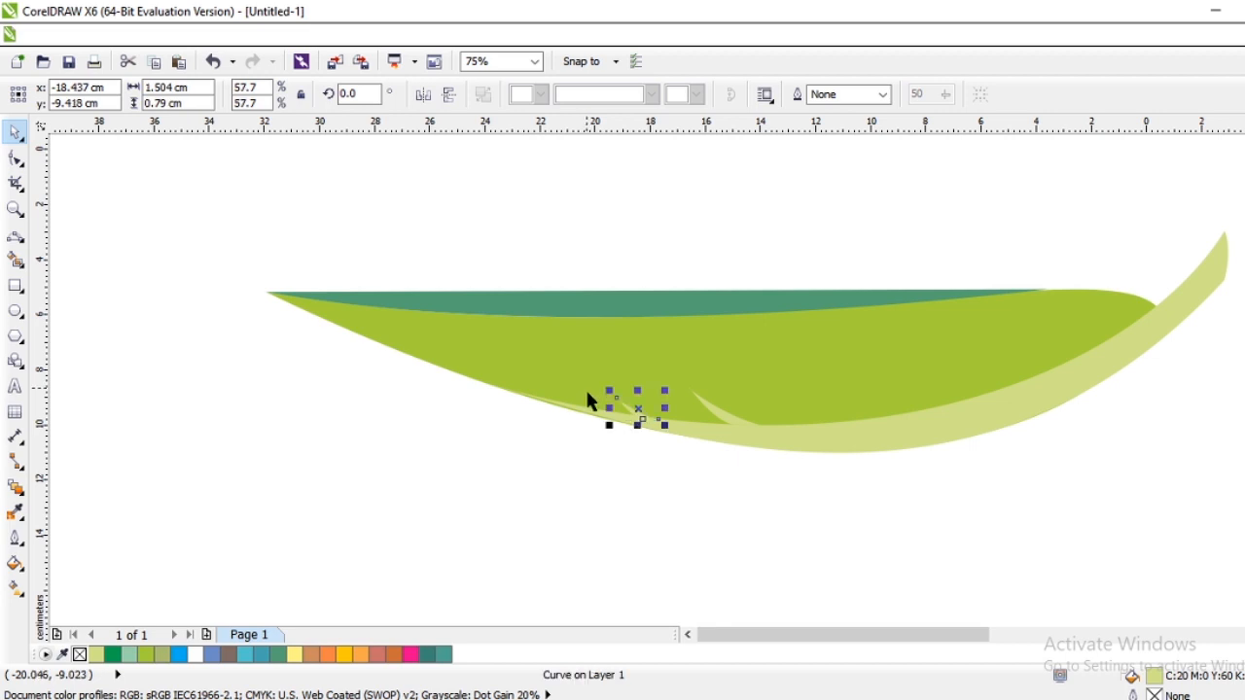
pyautogui.click(746, 466)
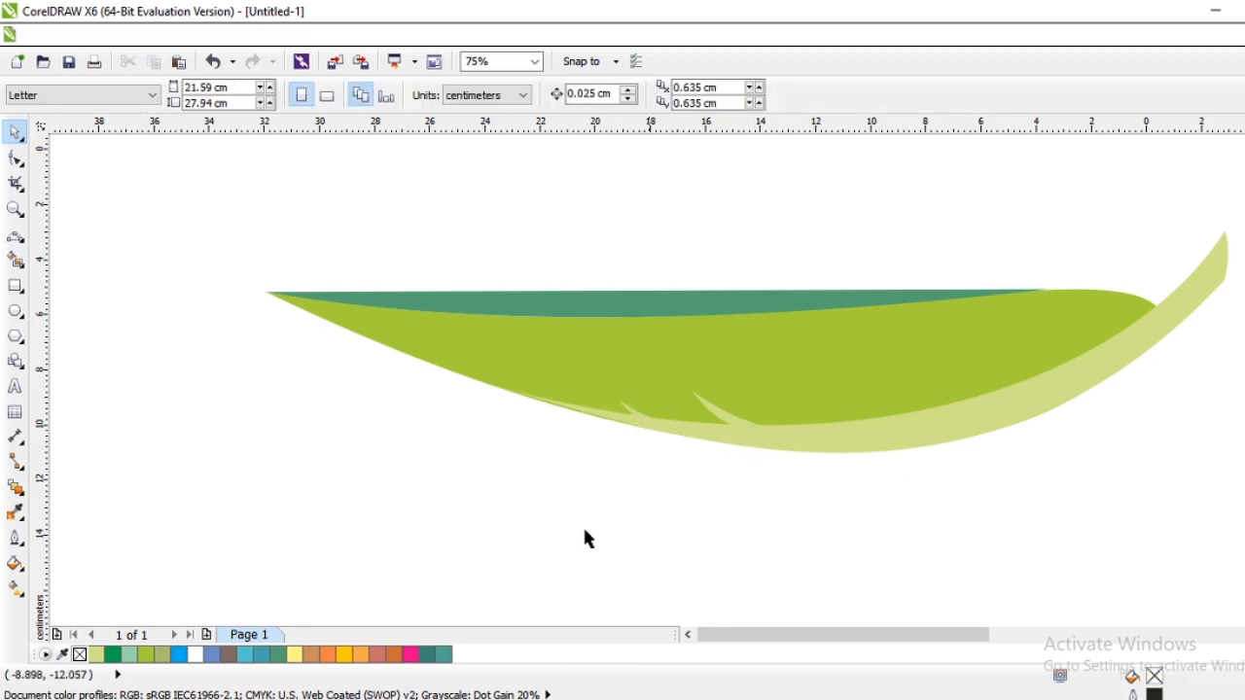
# Step: Duplicate the original spike again, place the copy to its right on the crescent's edge, enlarge it to 140.8% and deselect it
pyautogui.click(14, 235)
pyautogui.click(721, 414)
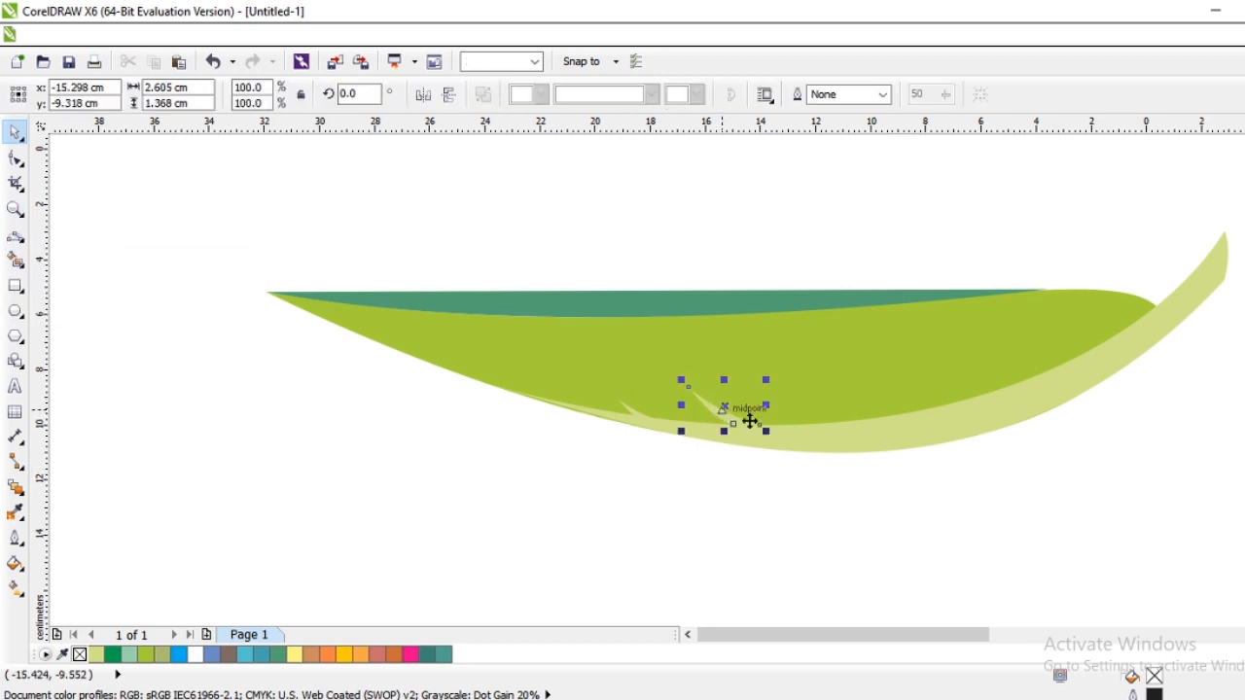
pyautogui.hotkey('ctrl', 'd')
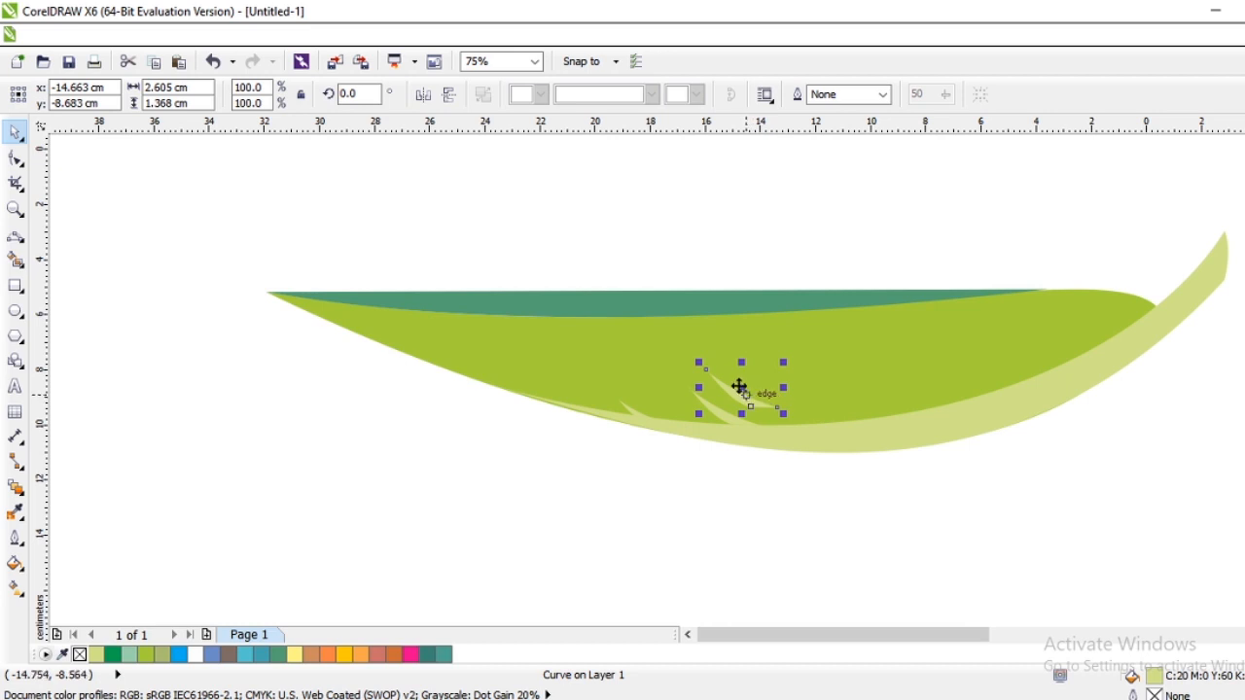
pyautogui.moveTo(745, 398); pyautogui.dragTo(840, 423)
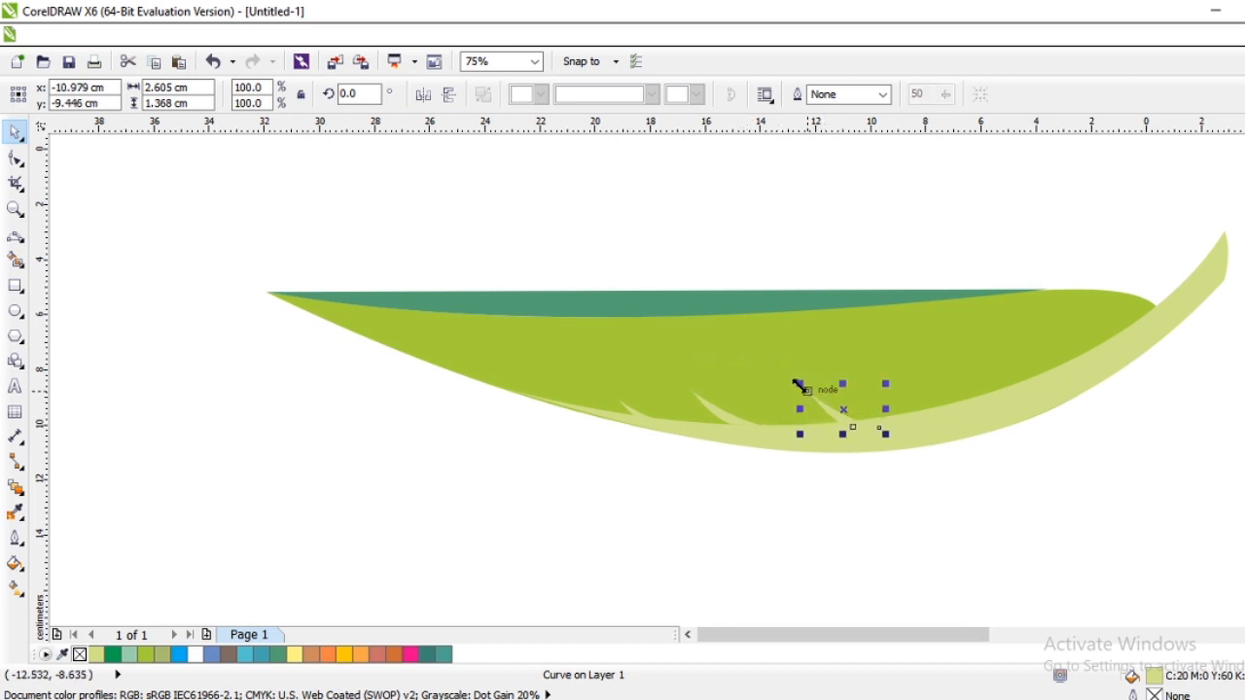
pyautogui.moveTo(800, 384); pyautogui.dragTo(770, 367)
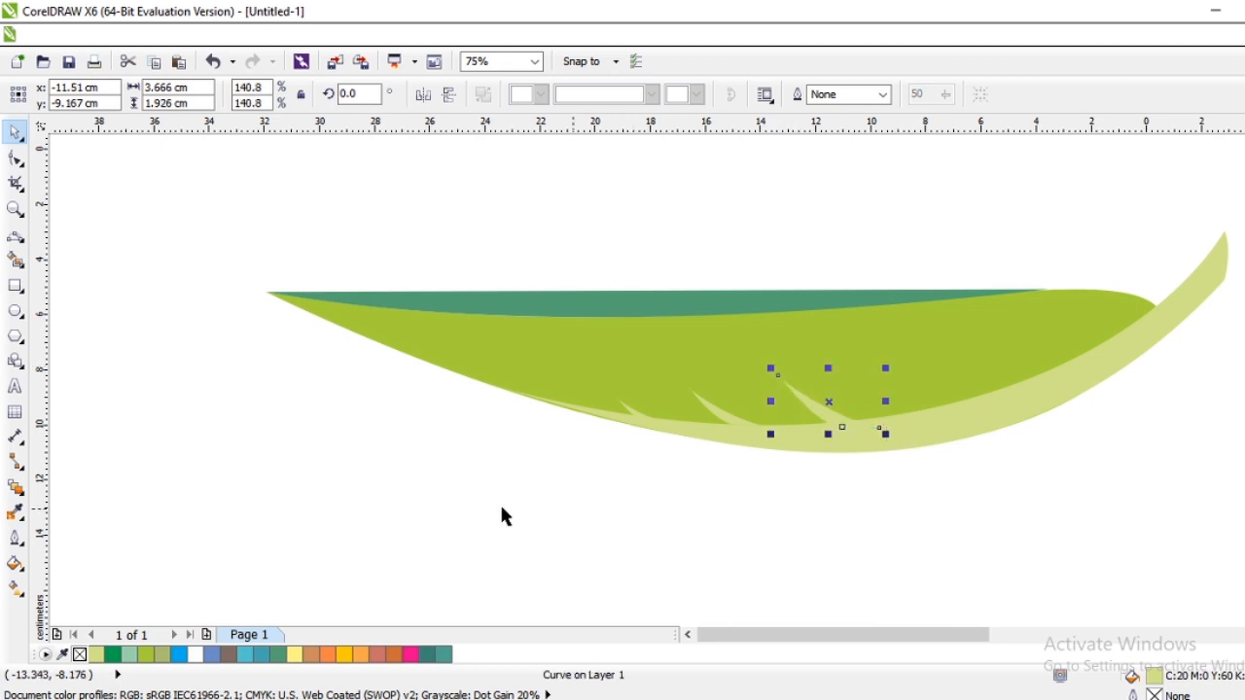
pyautogui.click(278, 477)
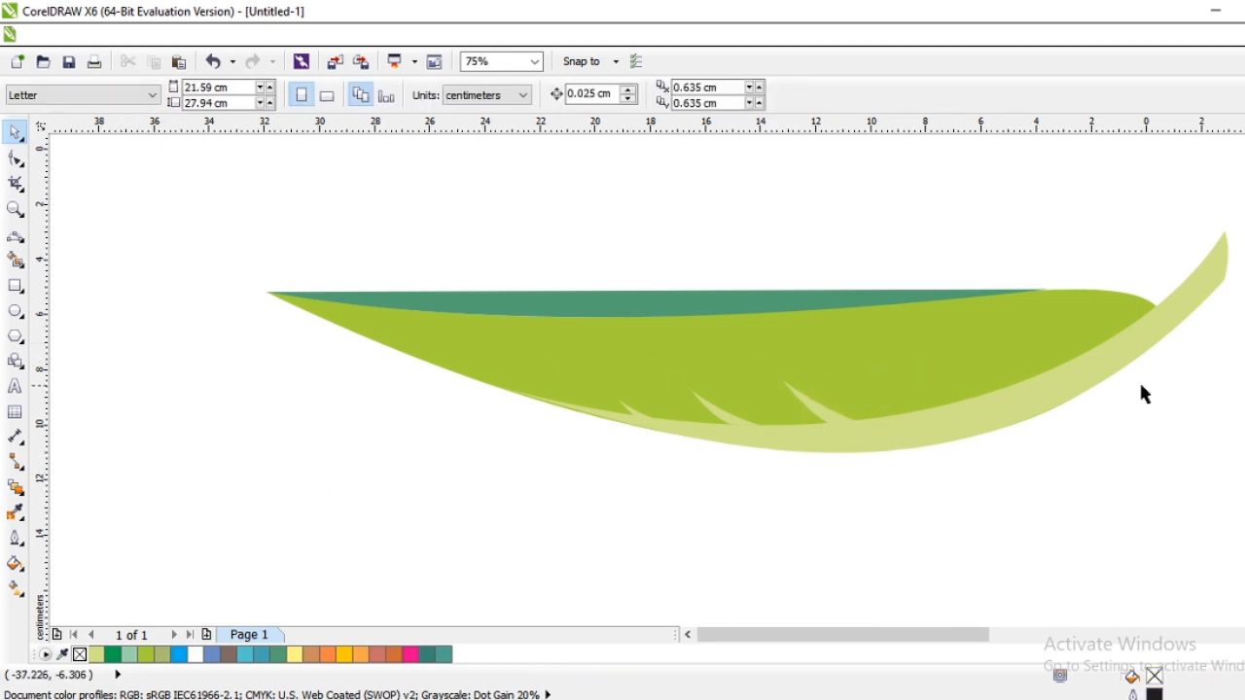
# Step: Place a copy of the largest spike near the crescent's right end, scaled to 58.3% by 140.8% and rotated to 262.2°
pyautogui.click(837, 420)
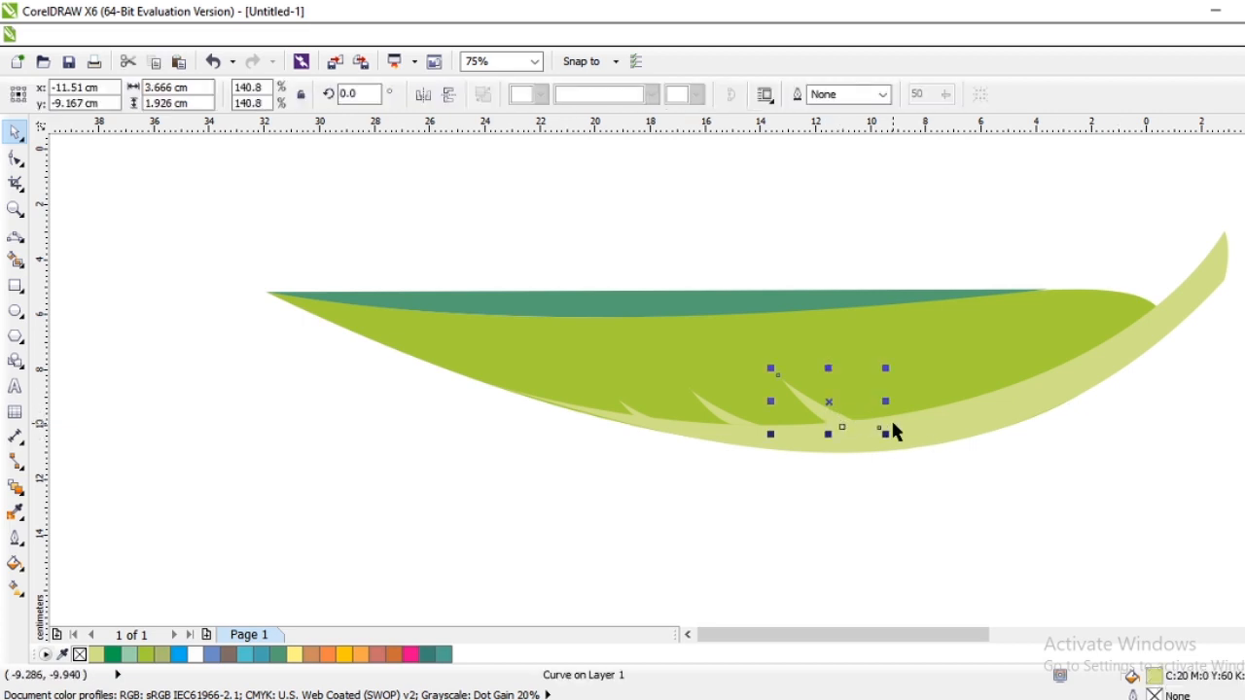
pyautogui.moveTo(847, 383); pyautogui.dragTo(1052, 312)
pyautogui.click(1087, 340)
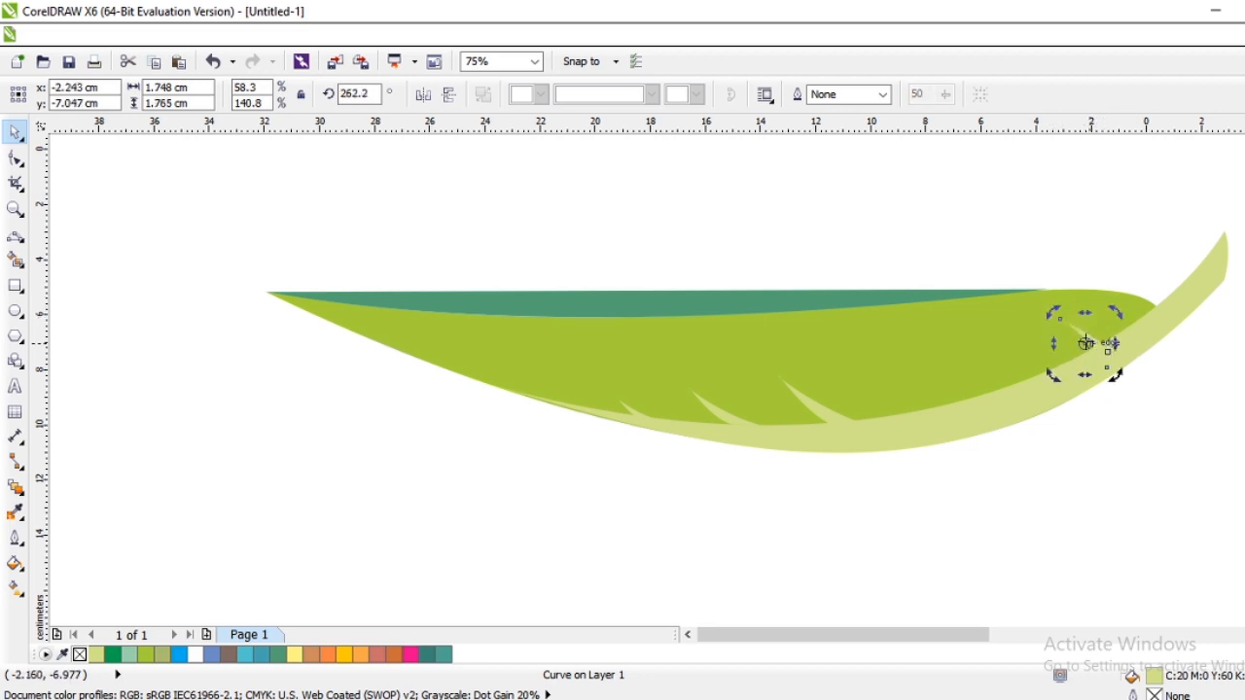
pyautogui.click(1081, 341)
pyautogui.click(1085, 342)
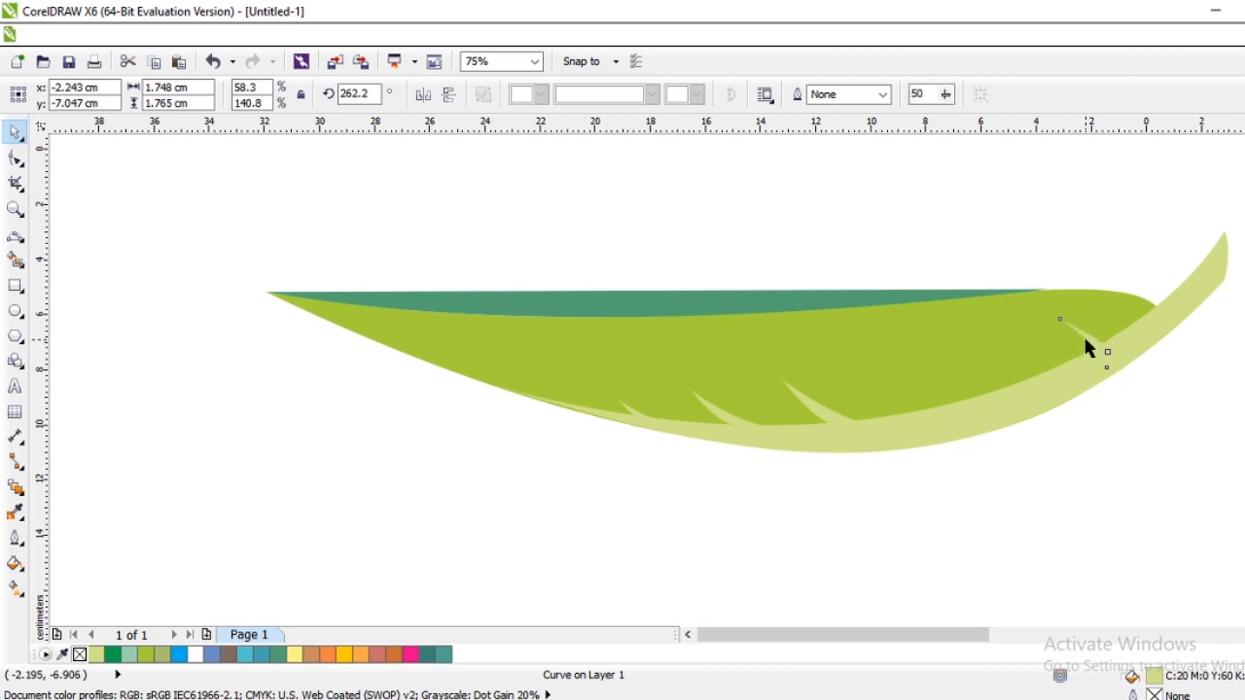
pyautogui.click(1086, 344)
pyautogui.moveTo(1086, 344); pyautogui.dragTo(1116, 351)
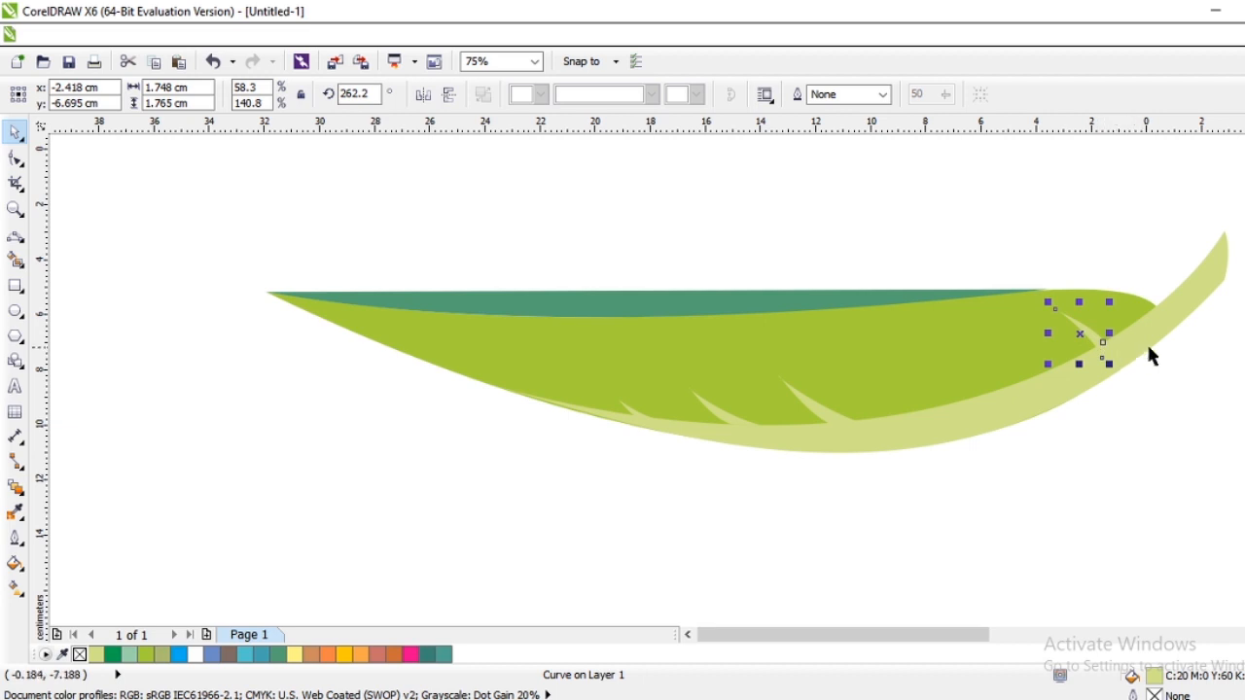
pyautogui.click(1151, 343)
pyautogui.scroll(-1, 973, 418)
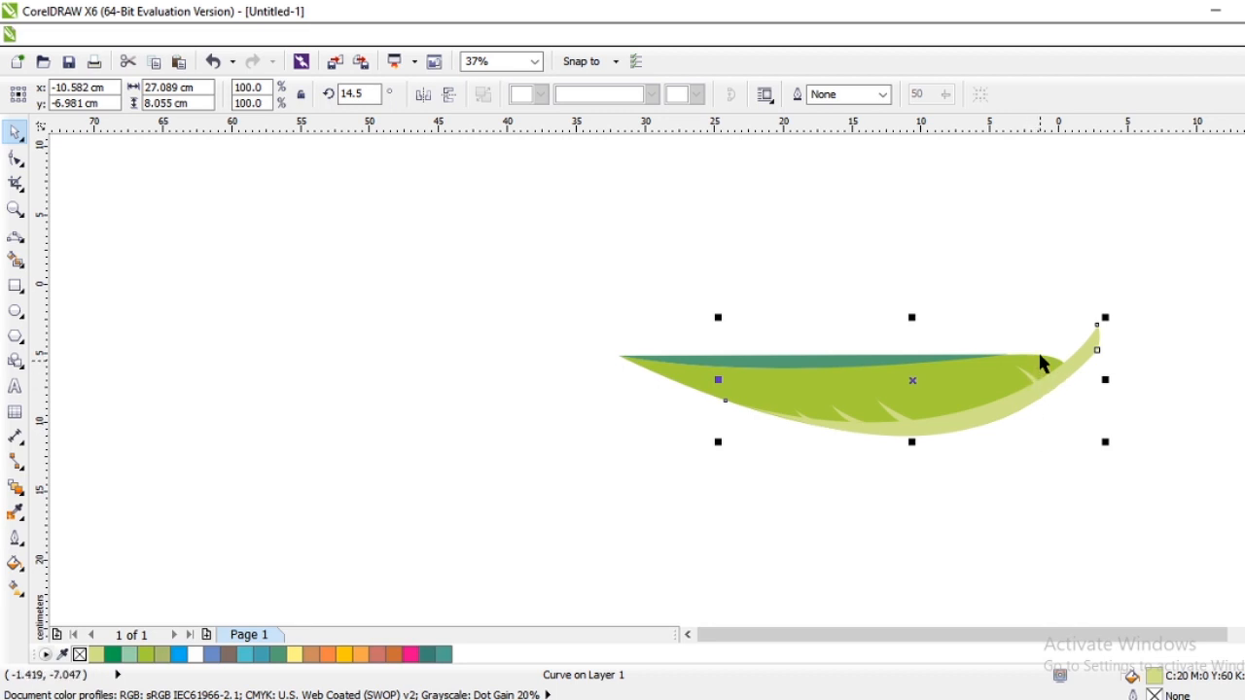
pyautogui.click(1022, 315)
pyautogui.scroll(-1, 1026, 321)
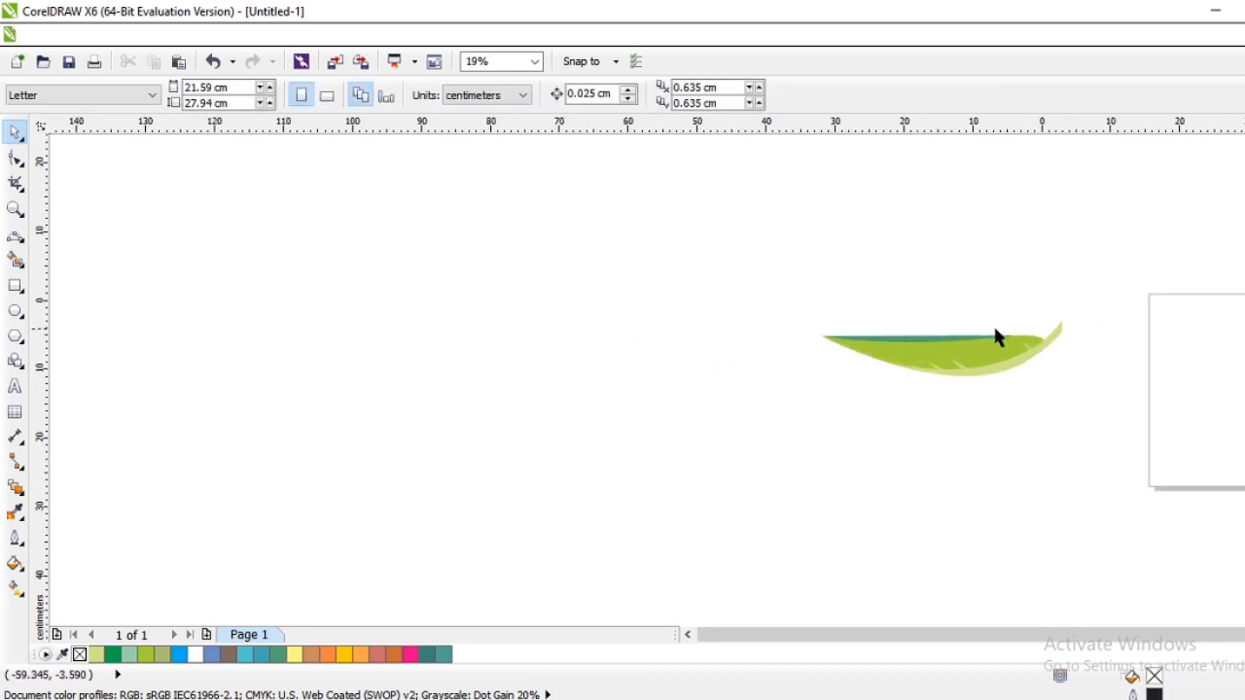
# Step: Duplicate the spike near the crescent's right end and move the copy down and left along the crescent's upper edge
pyautogui.scroll(3, 997, 335)
pyautogui.click(1093, 366)
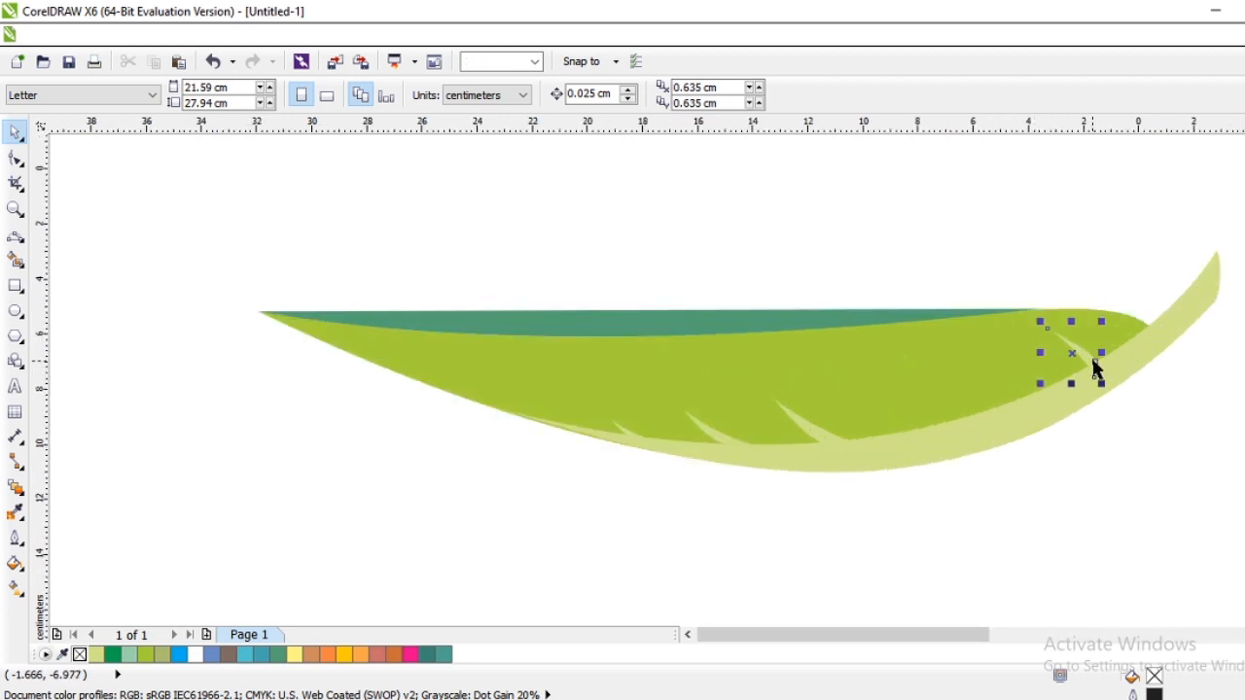
pyautogui.hotkey('ctrl', 'd')
pyautogui.click(1087, 343)
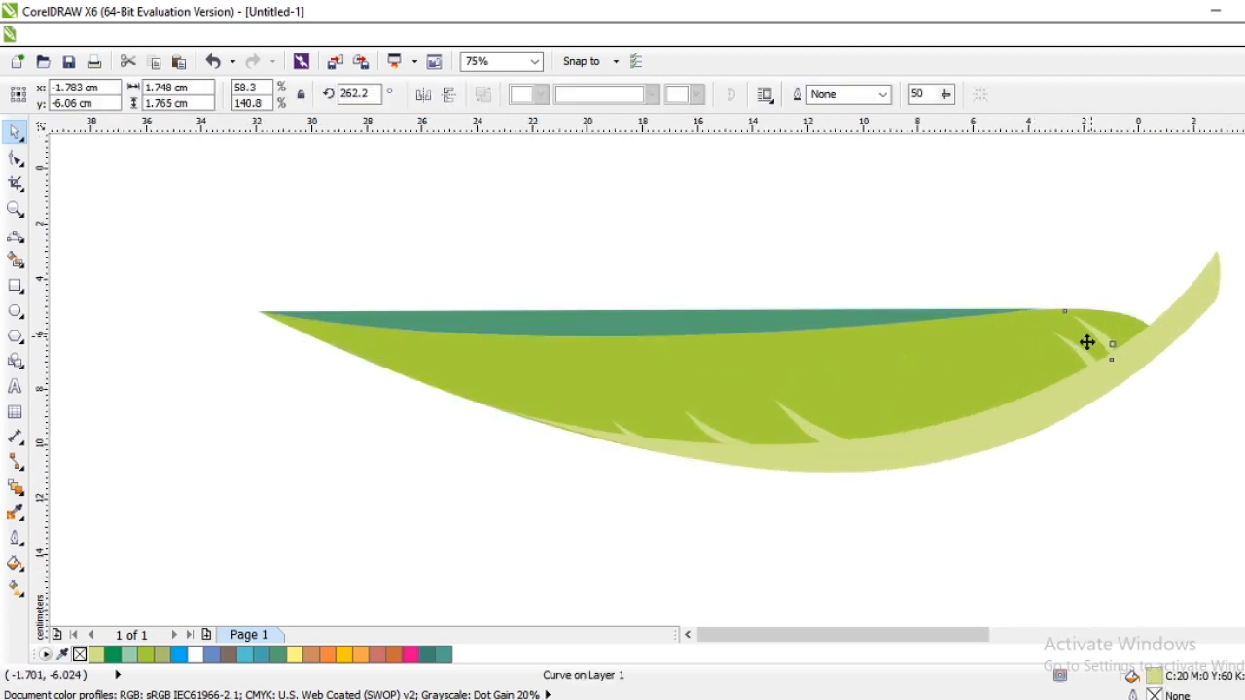
pyautogui.moveTo(1088, 343); pyautogui.dragTo(1038, 376)
pyautogui.moveTo(1038, 374); pyautogui.dragTo(1035, 378)
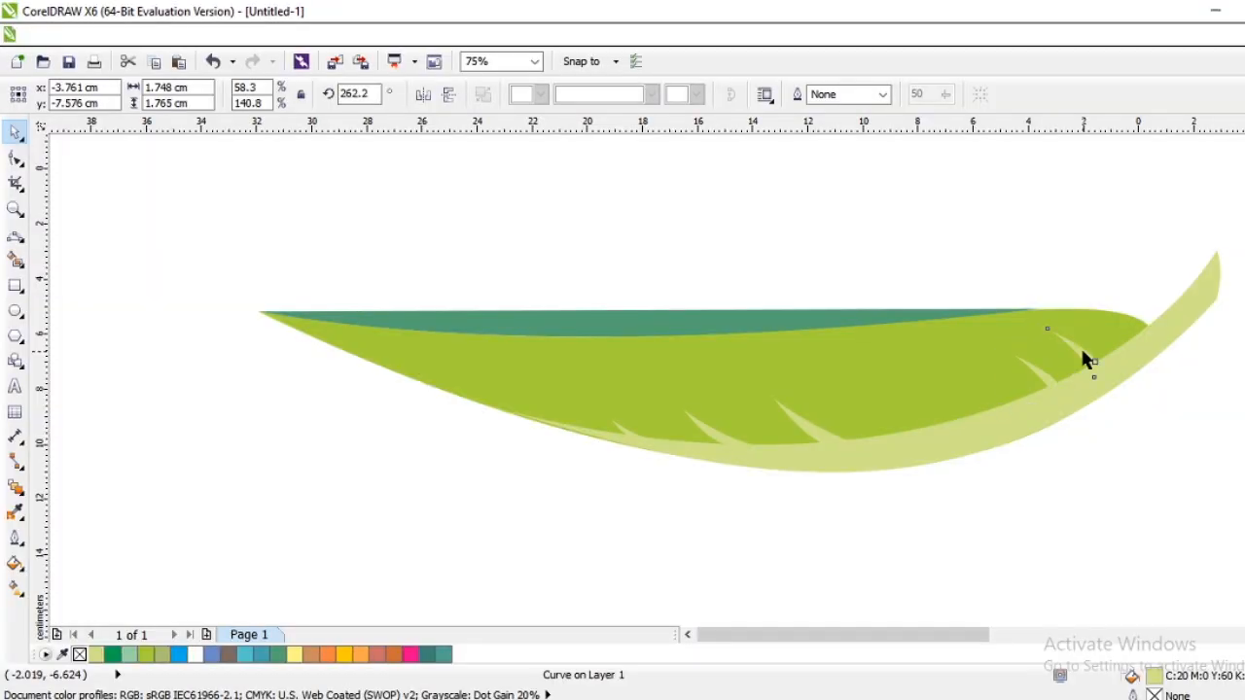
# Step: Shrink the rightmost spike, enlarge the copy to its left, and deselect them
pyautogui.moveTo(1086, 361)
pyautogui.mouseDown()
pyautogui.moveTo(1049, 331)
pyautogui.moveTo(996, 345)
pyautogui.moveTo(961, 330)
pyautogui.mouseUp()
pyautogui.click(1028, 365)
pyautogui.click(1084, 282)
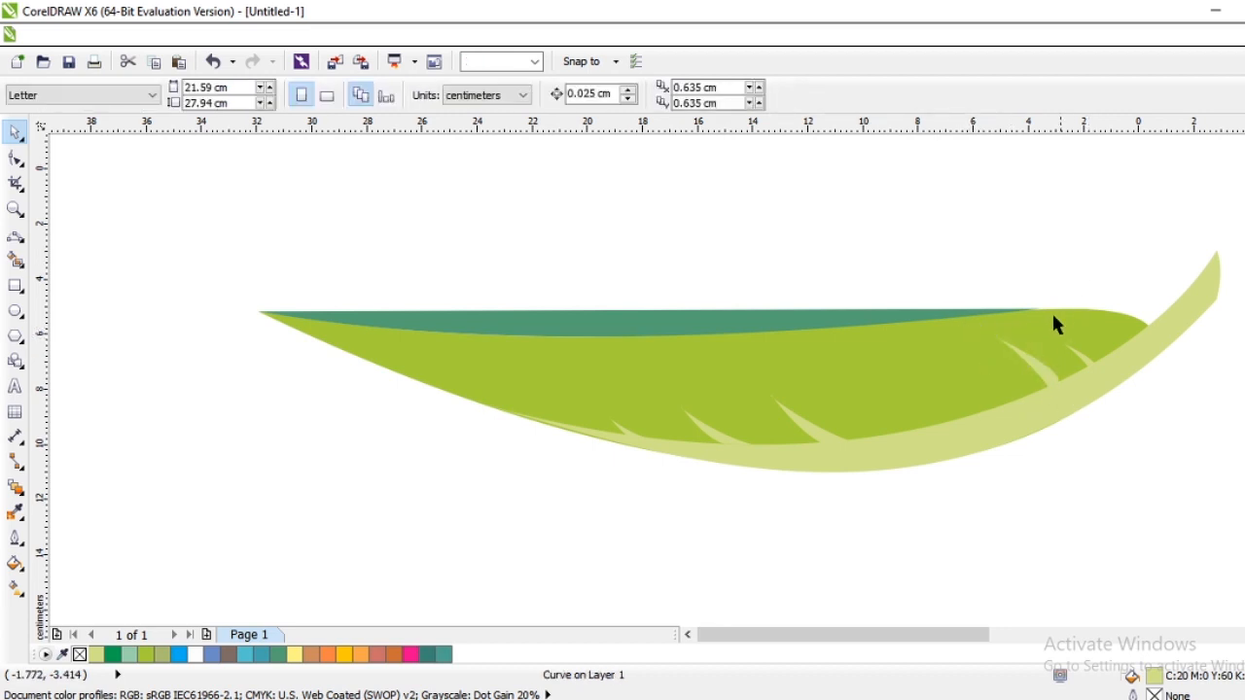
pyautogui.scroll(-2, 1040, 345)
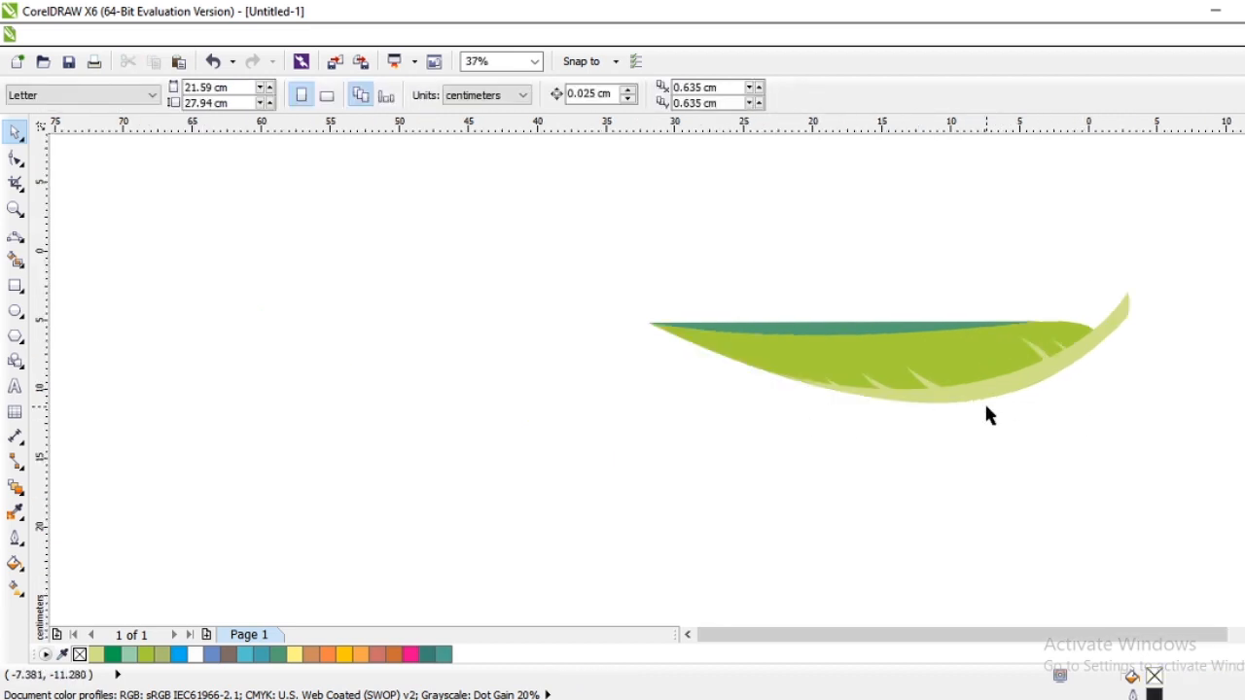
# Step: Remove the large spike at the middle of the crescent's upper edge and clear the selection
pyautogui.scroll(2, 970, 394)
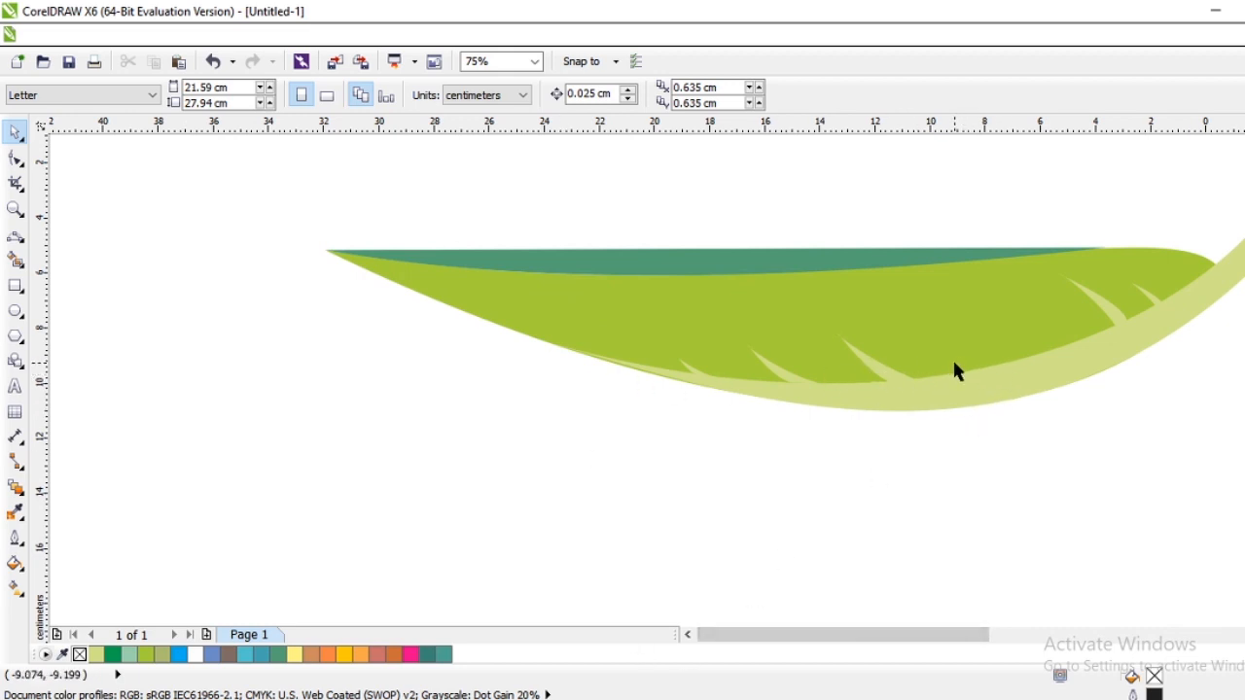
pyautogui.click(894, 382)
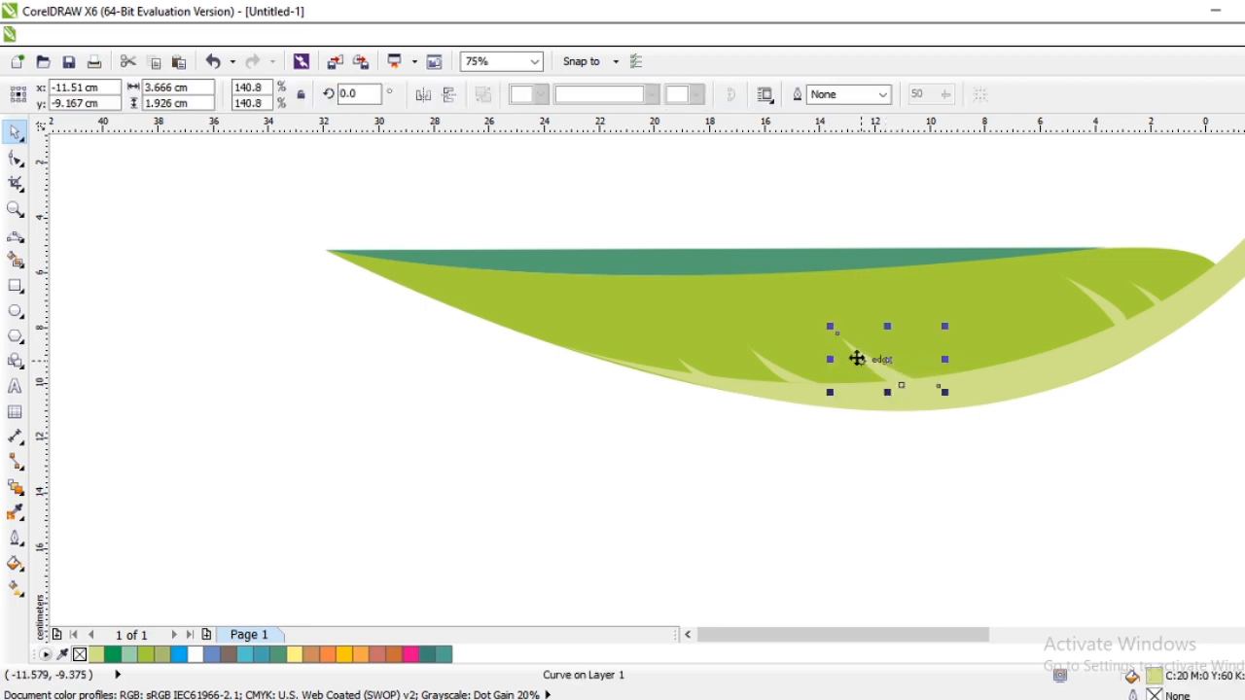
pyautogui.moveTo(830, 361); pyautogui.dragTo(994, 340)
pyautogui.press('Escape')
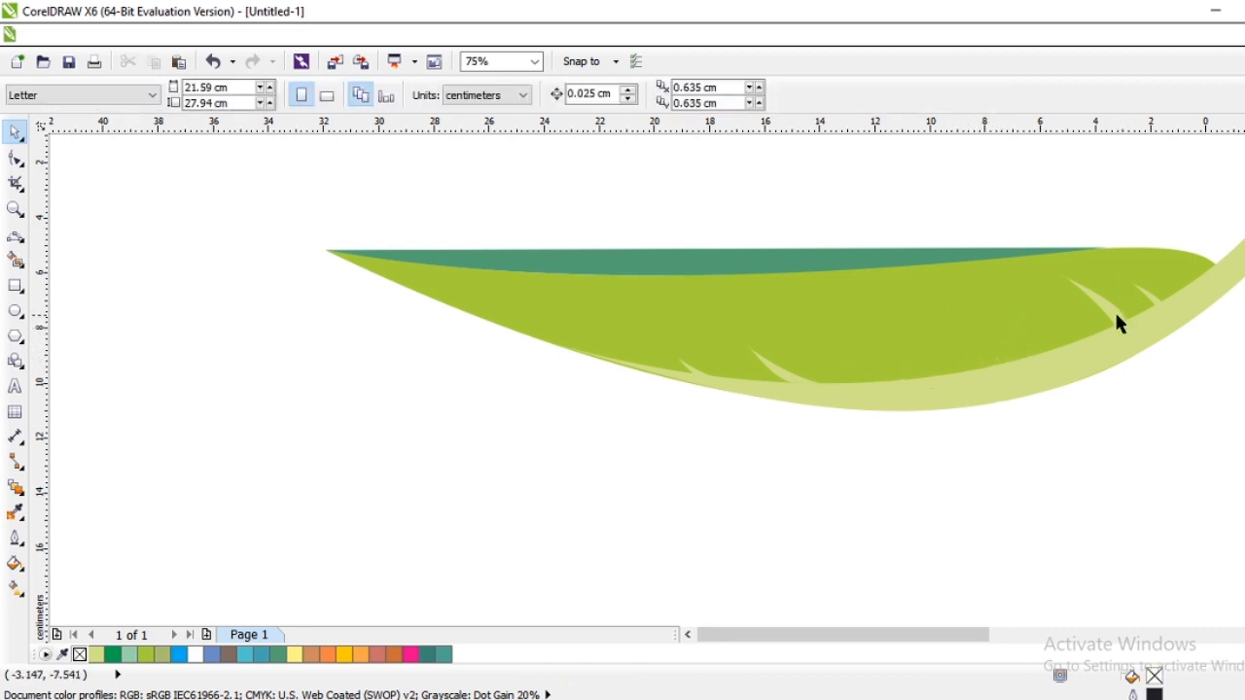
# Step: Widen the larger spike near the crescent's right end leftward to about 3.5 cm and deselect it
pyautogui.click(1115, 326)
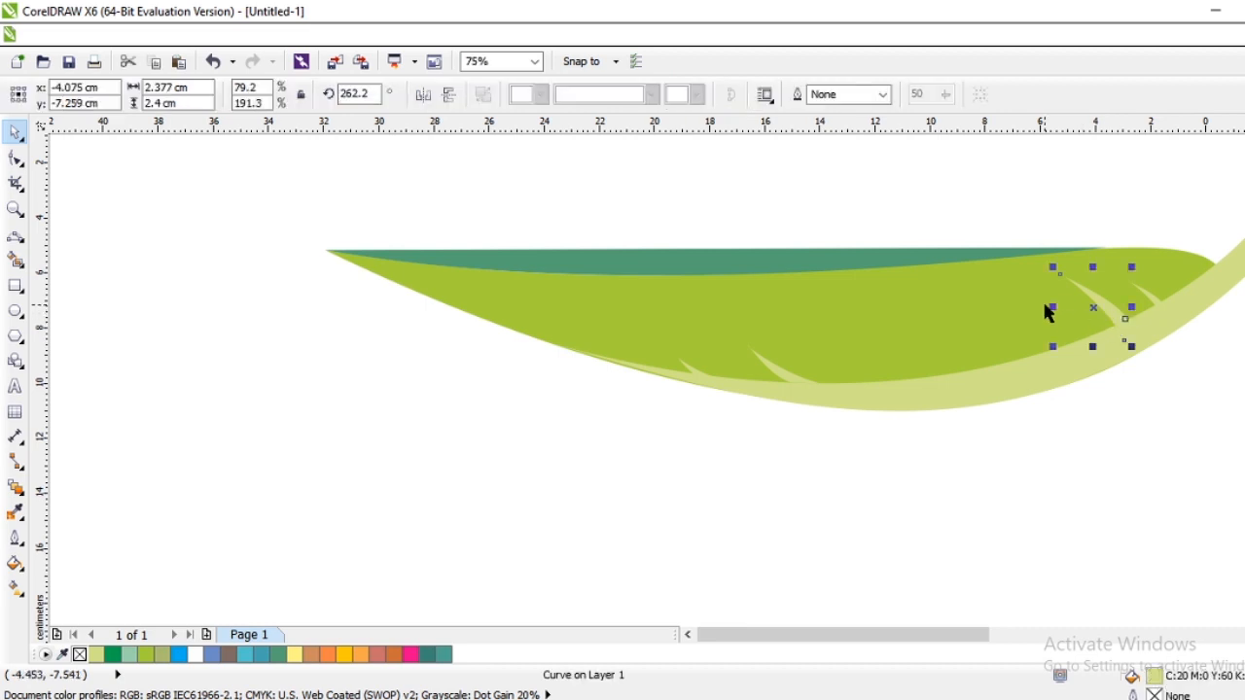
pyautogui.moveTo(1050, 306); pyautogui.dragTo(1018, 308)
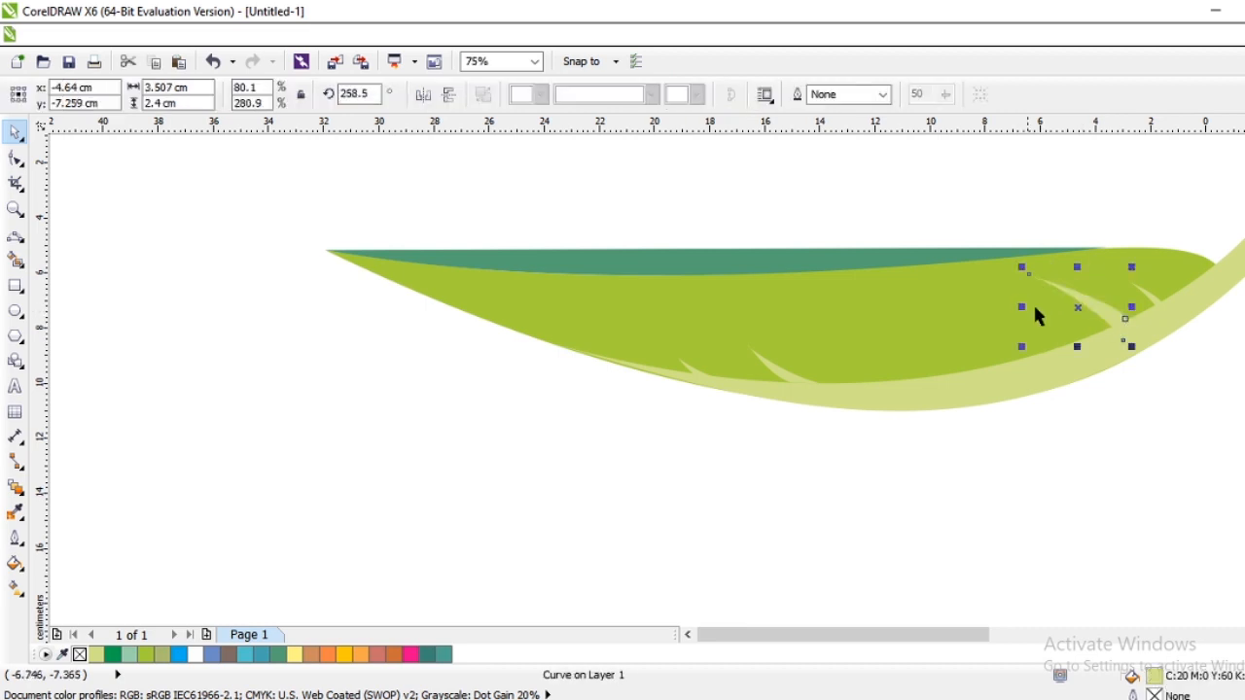
pyautogui.press('Escape')
pyautogui.scroll(-2, 1153, 359)
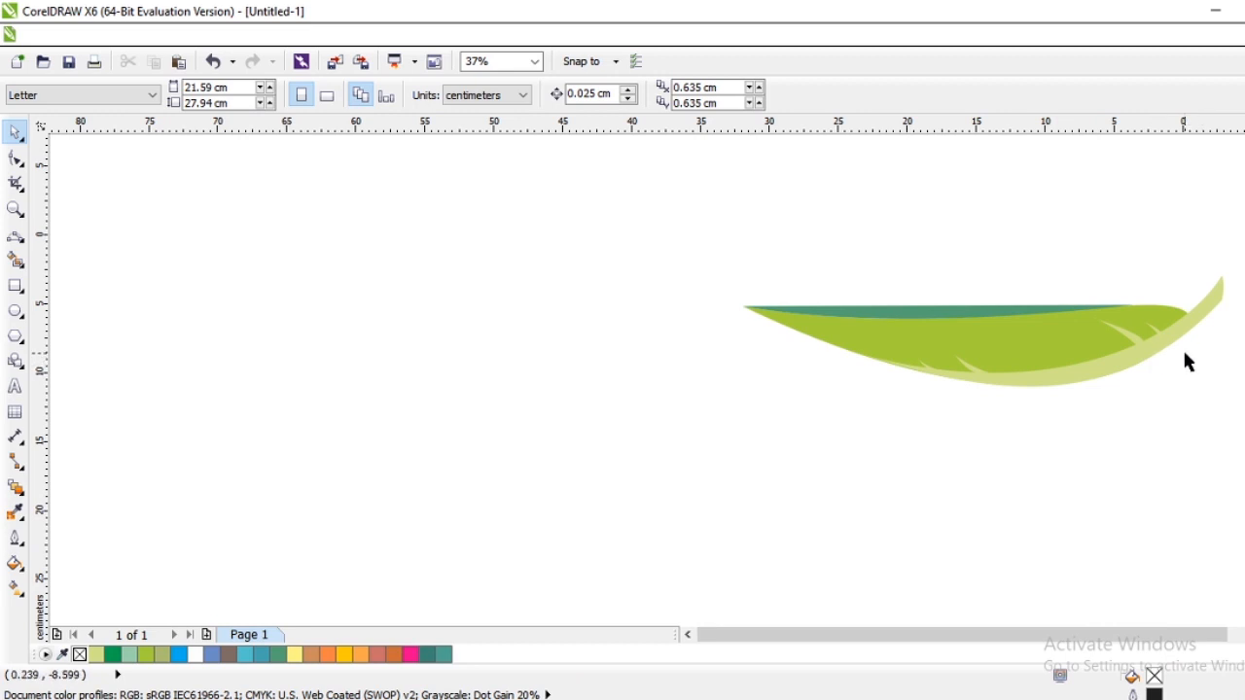
pyautogui.scroll(2, 1167, 336)
pyautogui.scroll(-4, 691, 416)
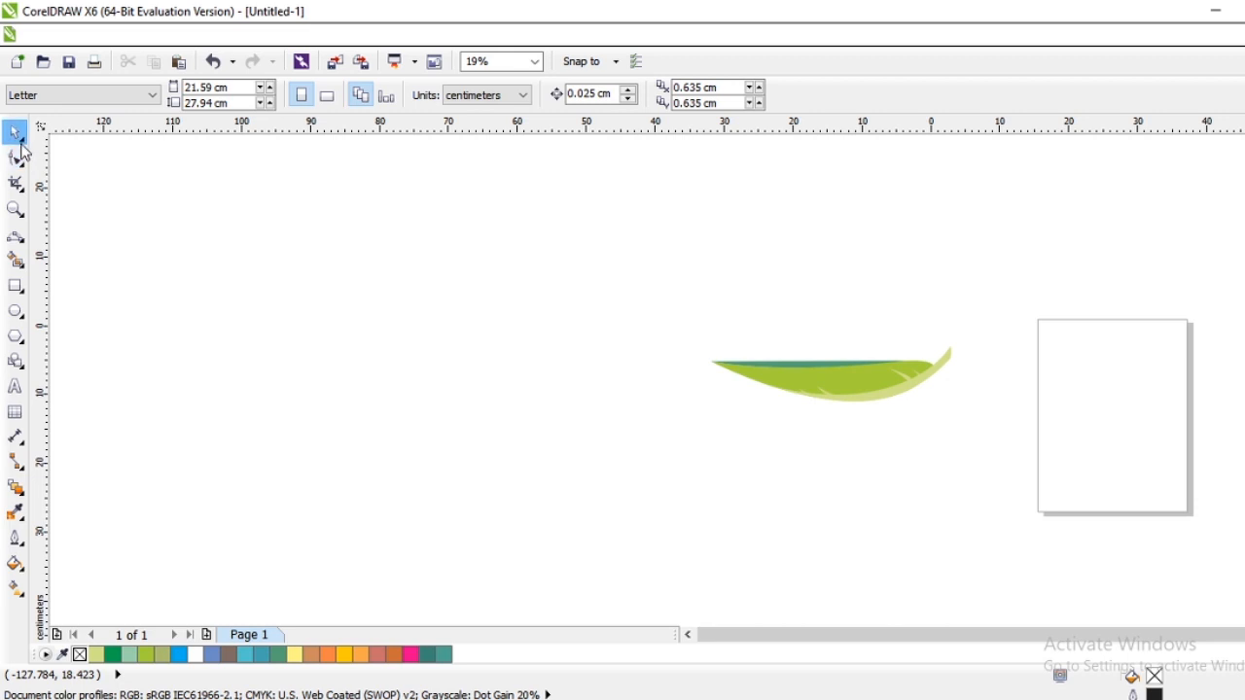
# Step: Reshape the widened spike by moving its lower base node down and left into the crescent, and deselect it
pyautogui.scroll(1, 874, 411)
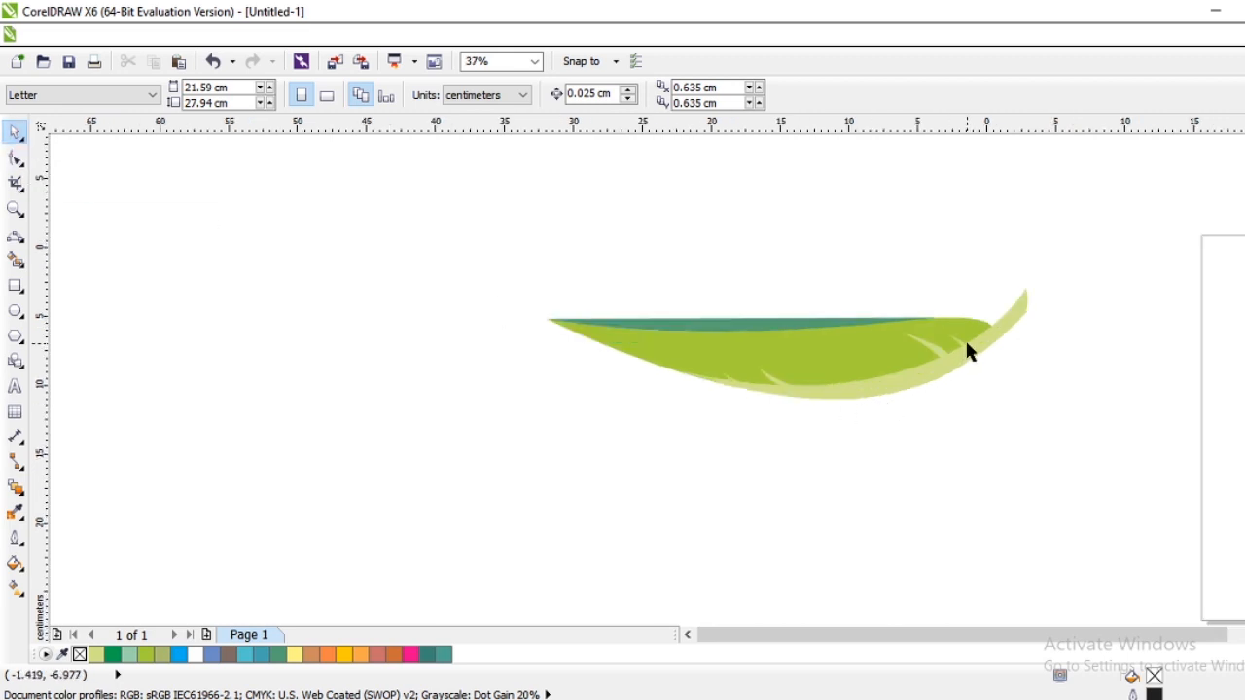
pyautogui.scroll(1, 966, 349)
pyautogui.click(909, 358)
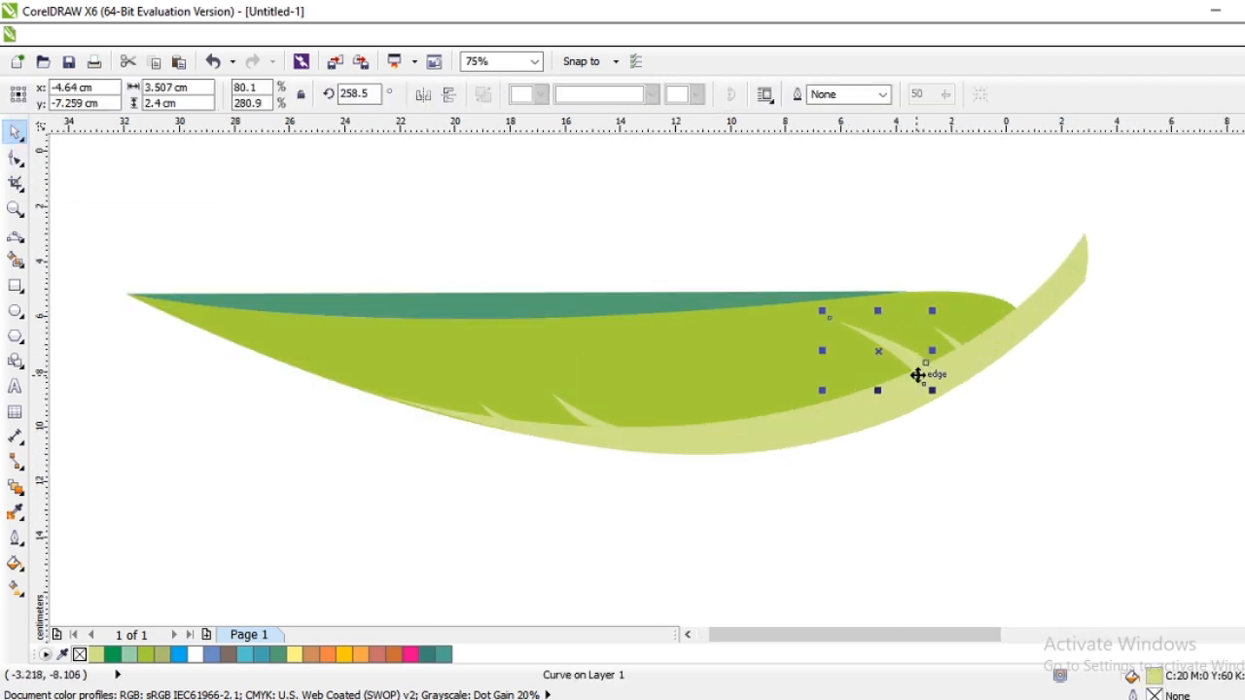
pyautogui.click(916, 361)
pyautogui.press('F10')
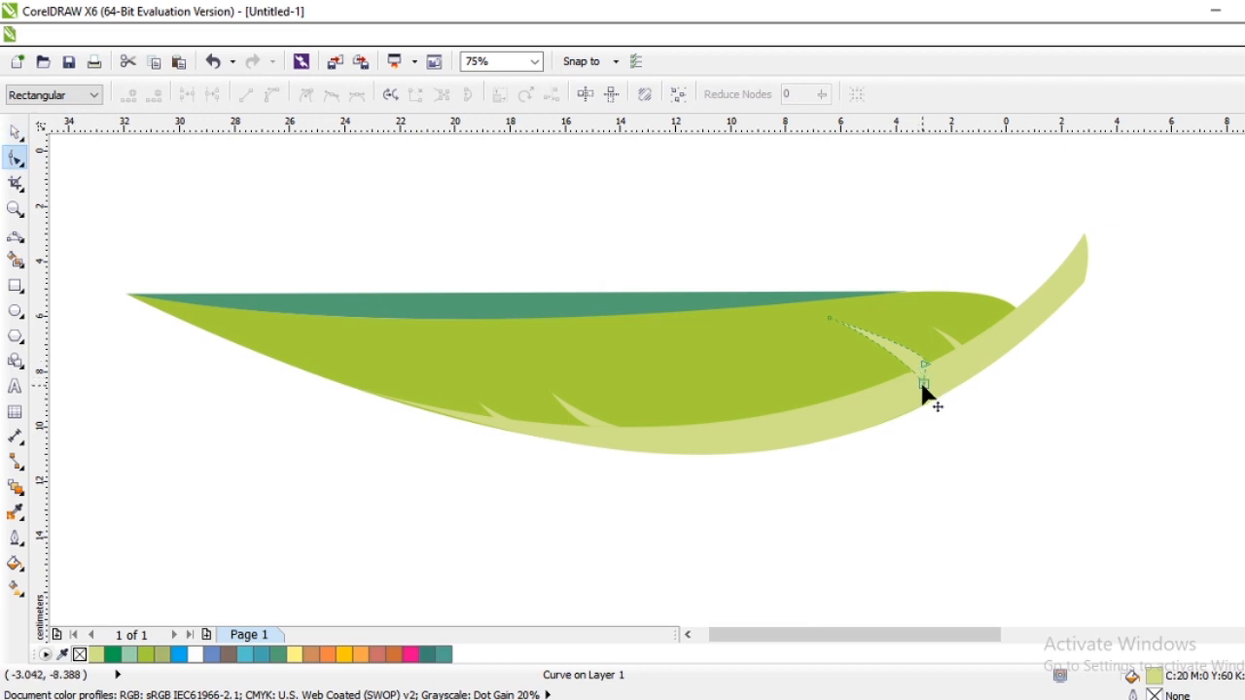
pyautogui.moveTo(922, 384); pyautogui.dragTo(910, 393)
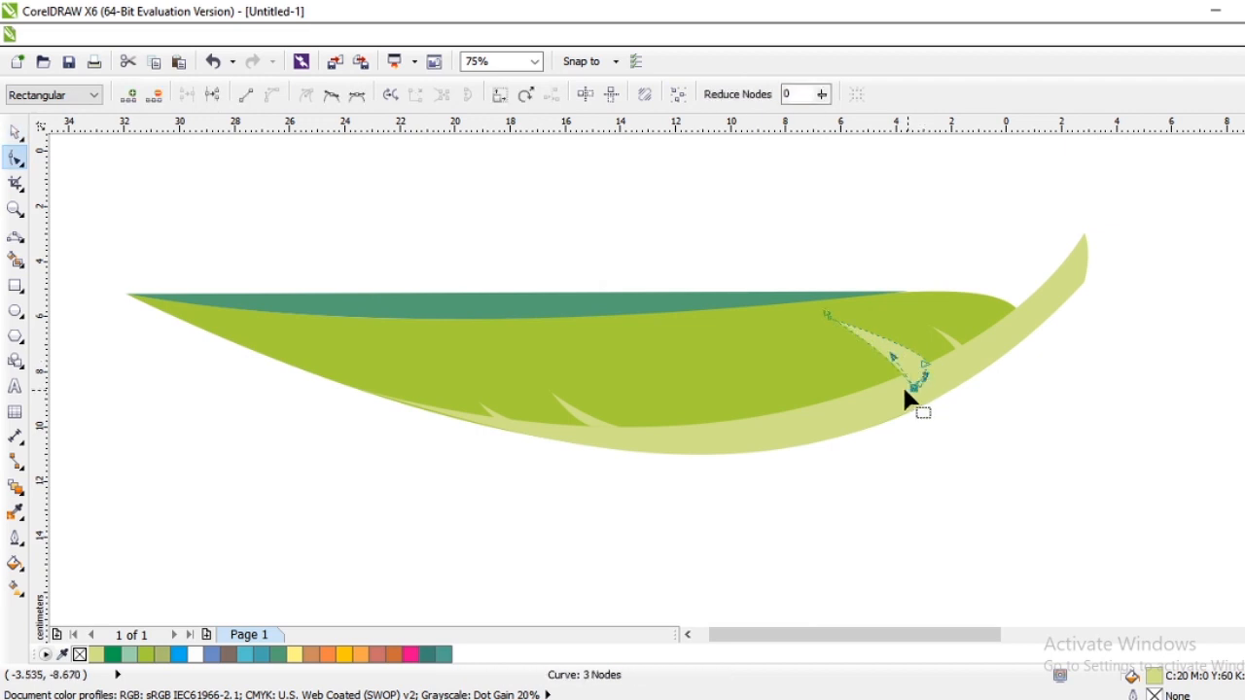
pyautogui.scroll(-2, 817, 359)
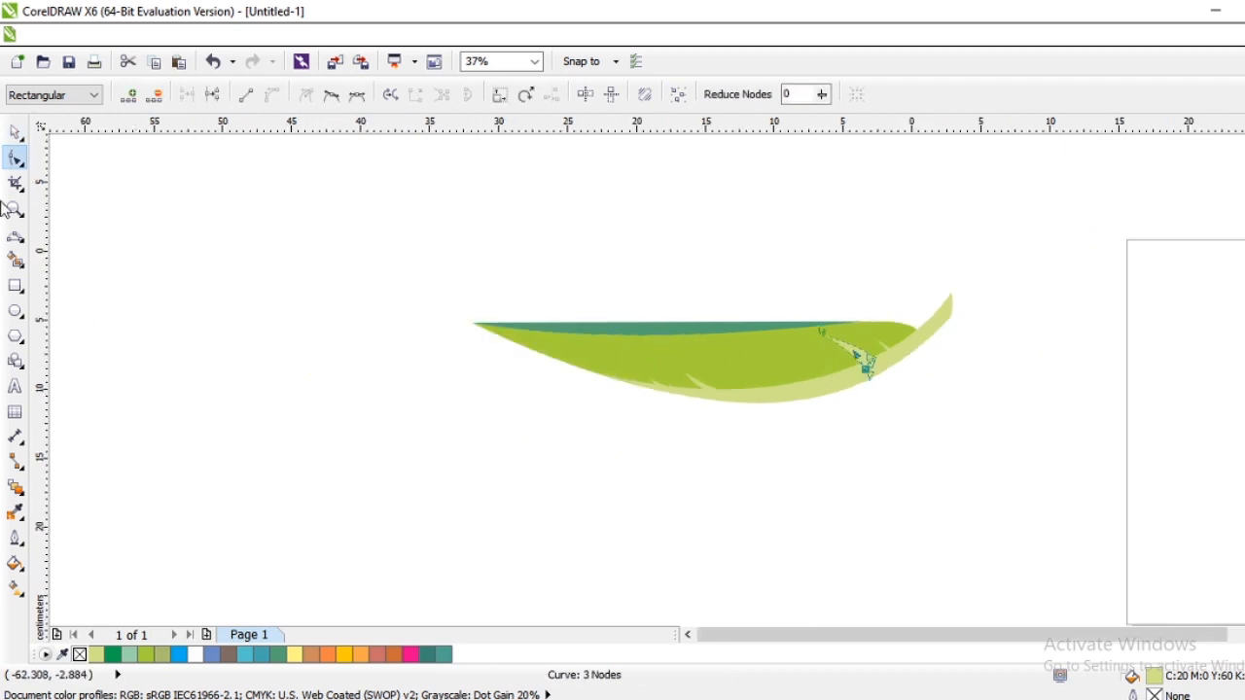
pyautogui.click(15, 135)
pyautogui.click(558, 428)
pyautogui.scroll(-1, 588, 435)
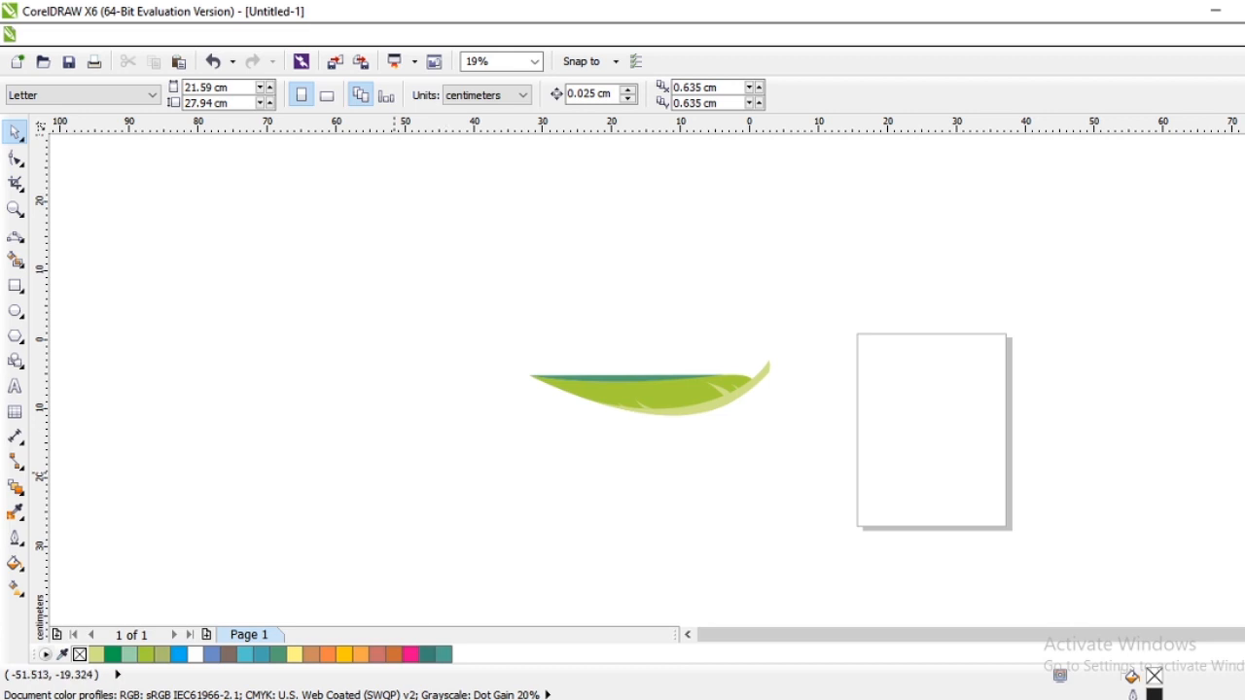
# Step: Draw a circle about 26.7 cm across to the left of the leaf and fill it with blue
pyautogui.click(15, 311)
pyautogui.moveTo(245, 348); pyautogui.dragTo(428, 519)
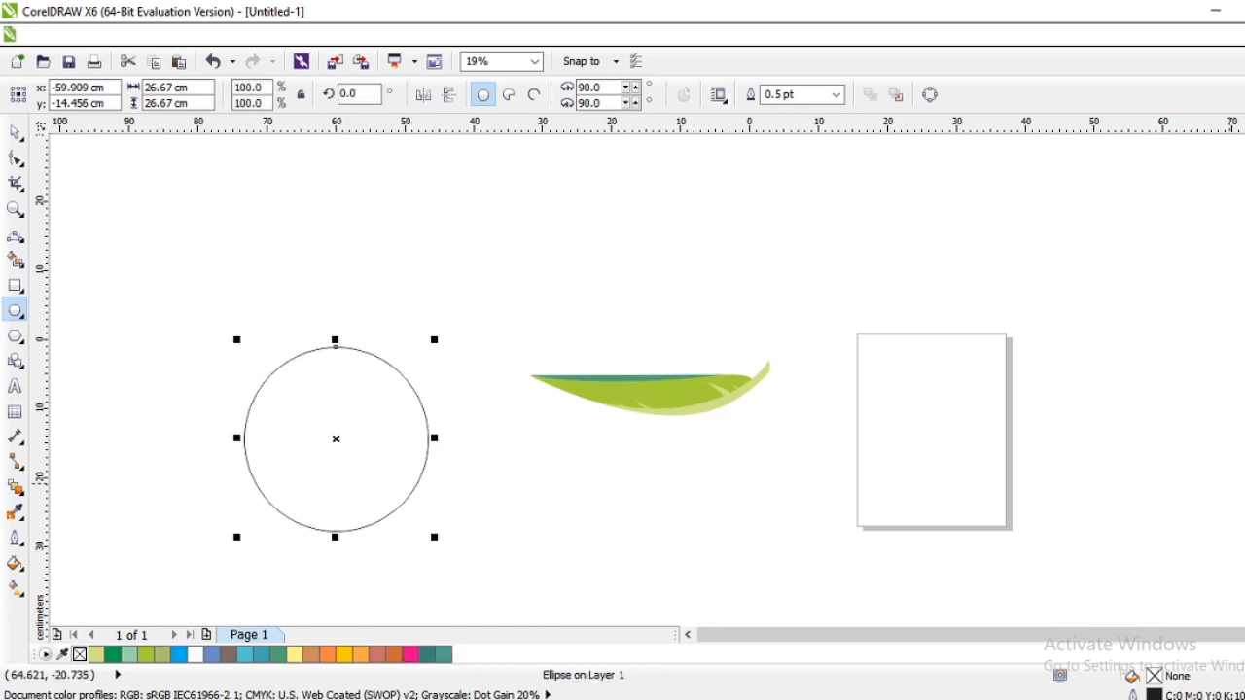
pyautogui.click(1244, 482)
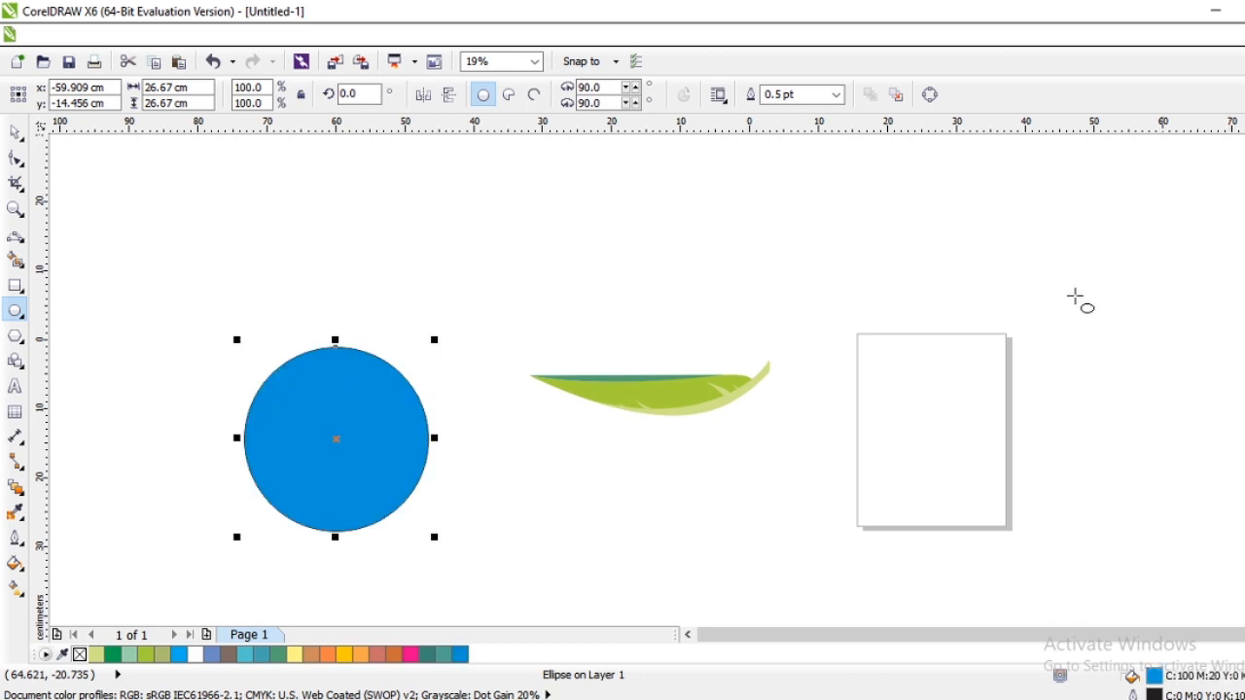
# Step: Apply a radial two-colour fountain fill to the circle, blending from blue to white
pyautogui.click(20, 570)
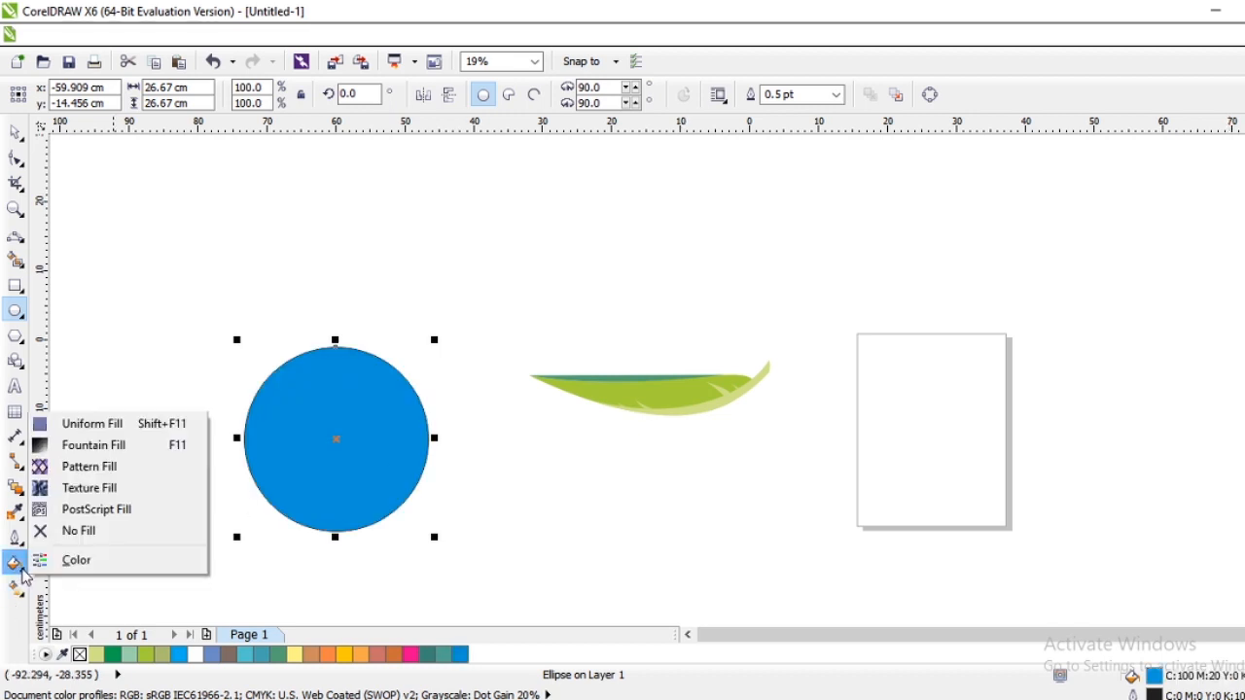
pyautogui.click(83, 445)
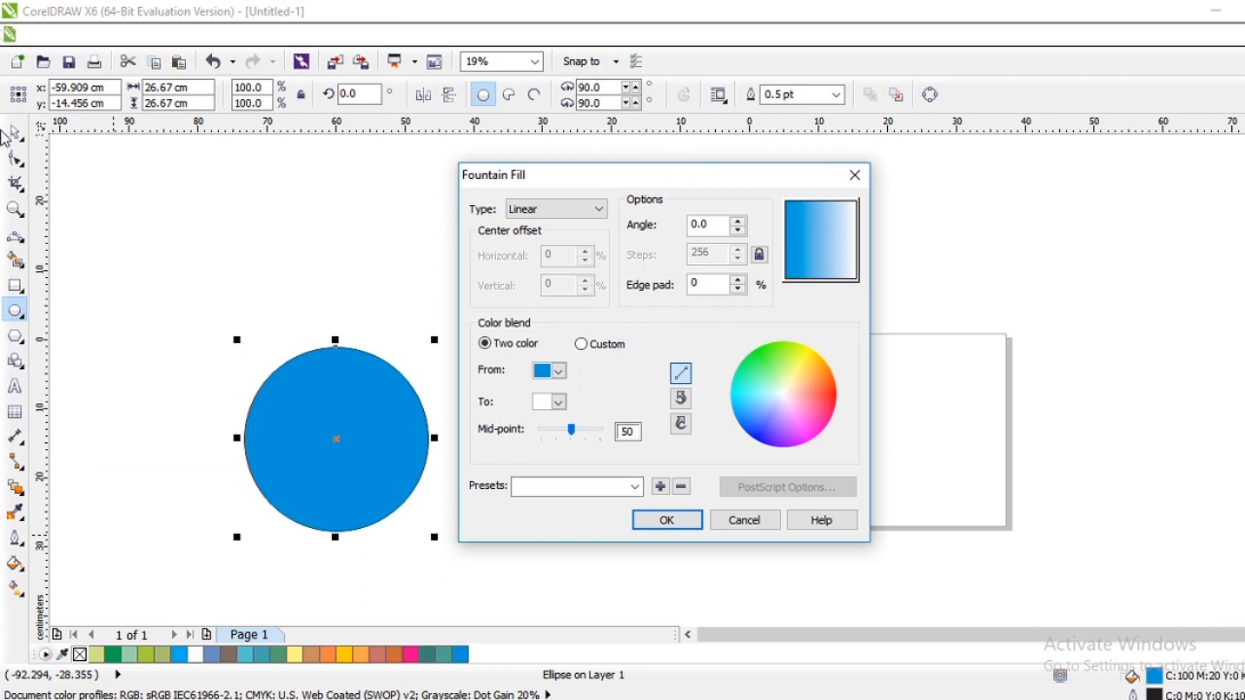
pyautogui.click(599, 213)
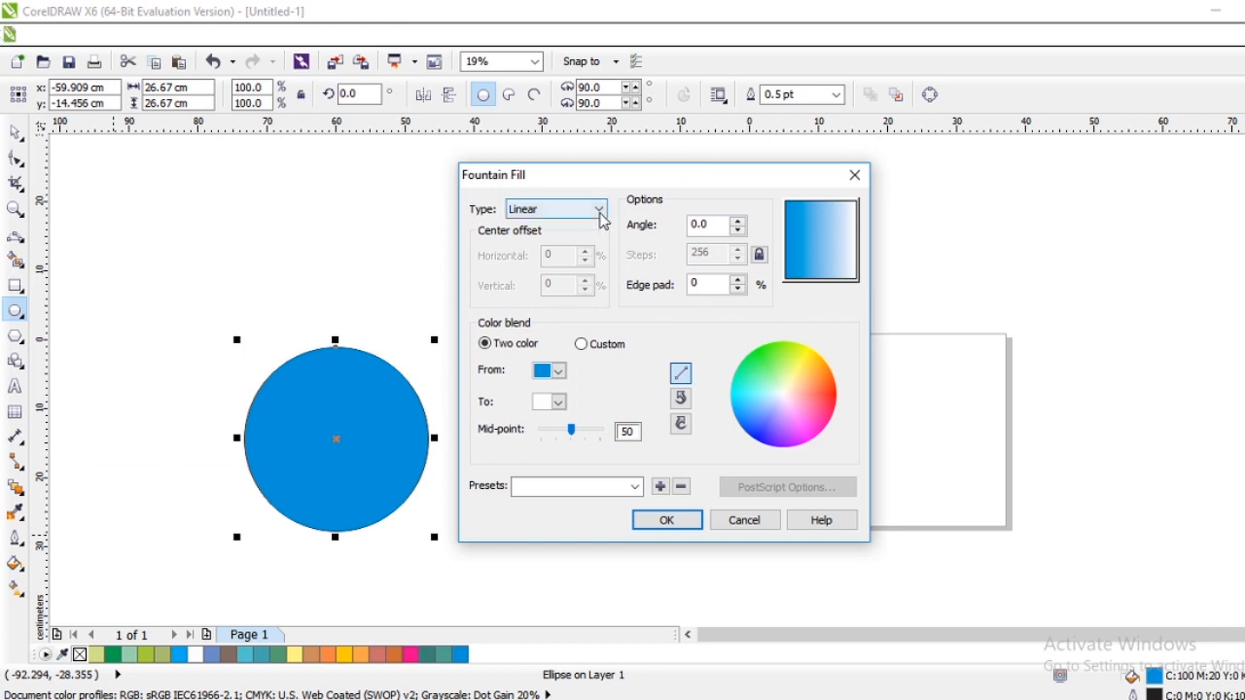
pyautogui.click(576, 239)
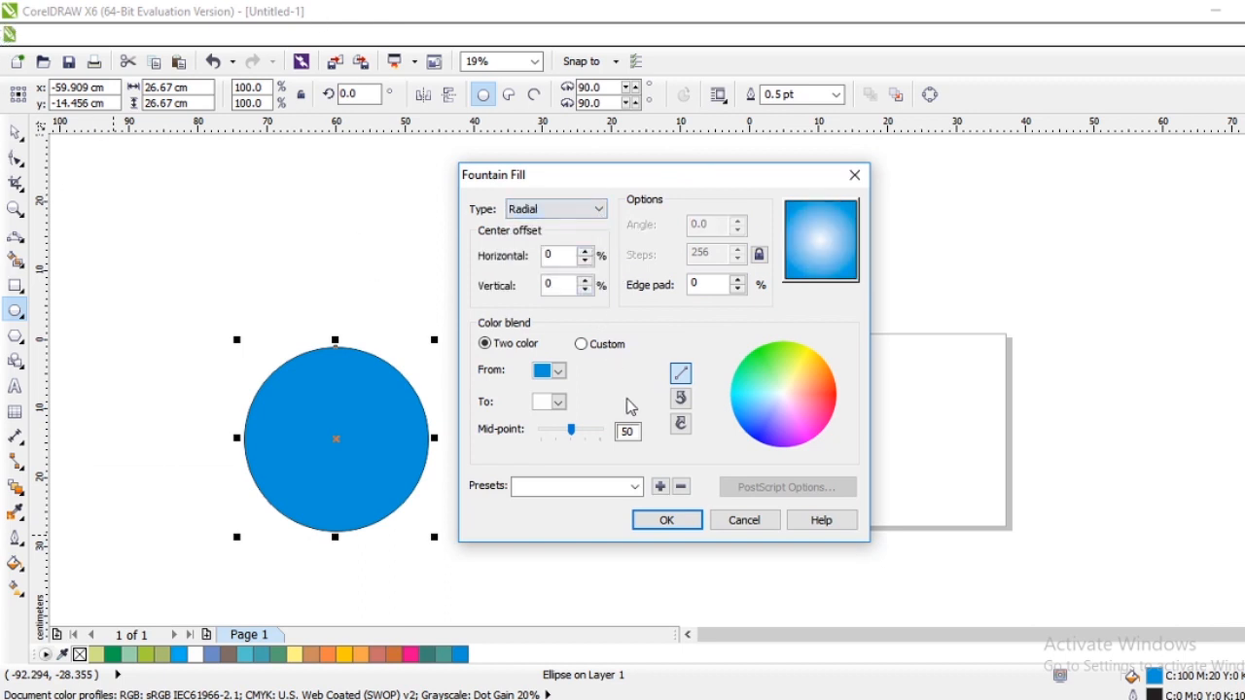
pyautogui.click(665, 521)
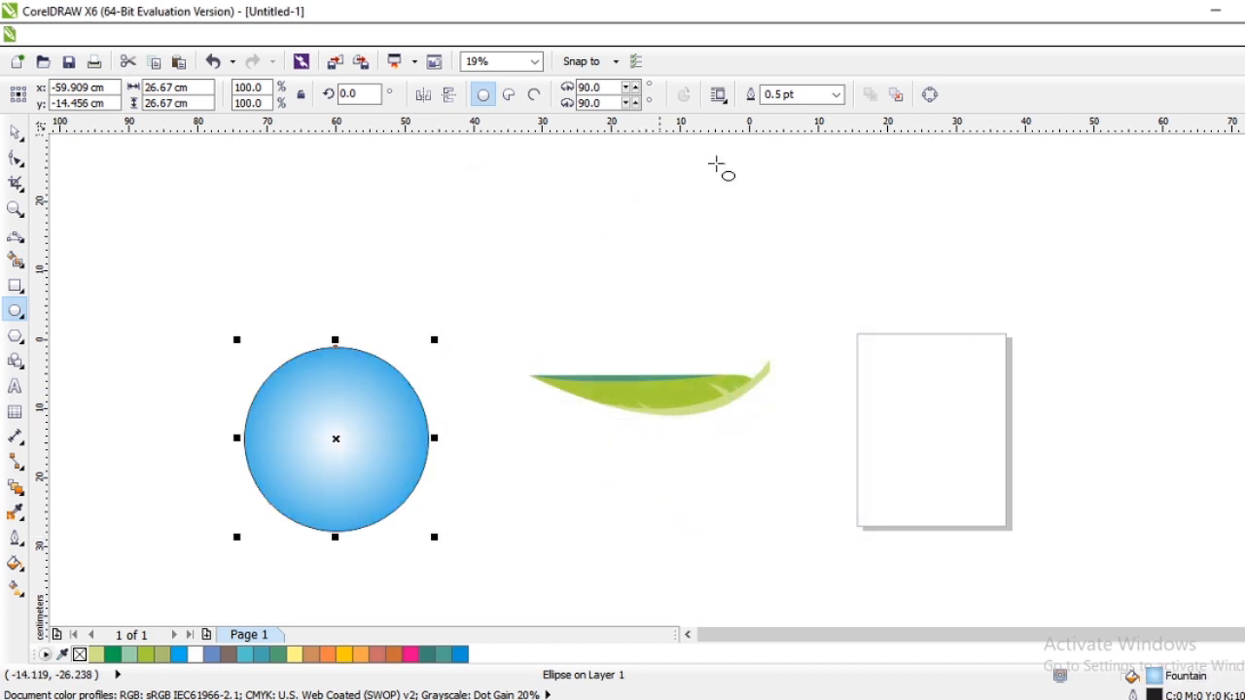
# Step: Remove the circle's outline by setting its outline width to None
pyautogui.click(836, 94)
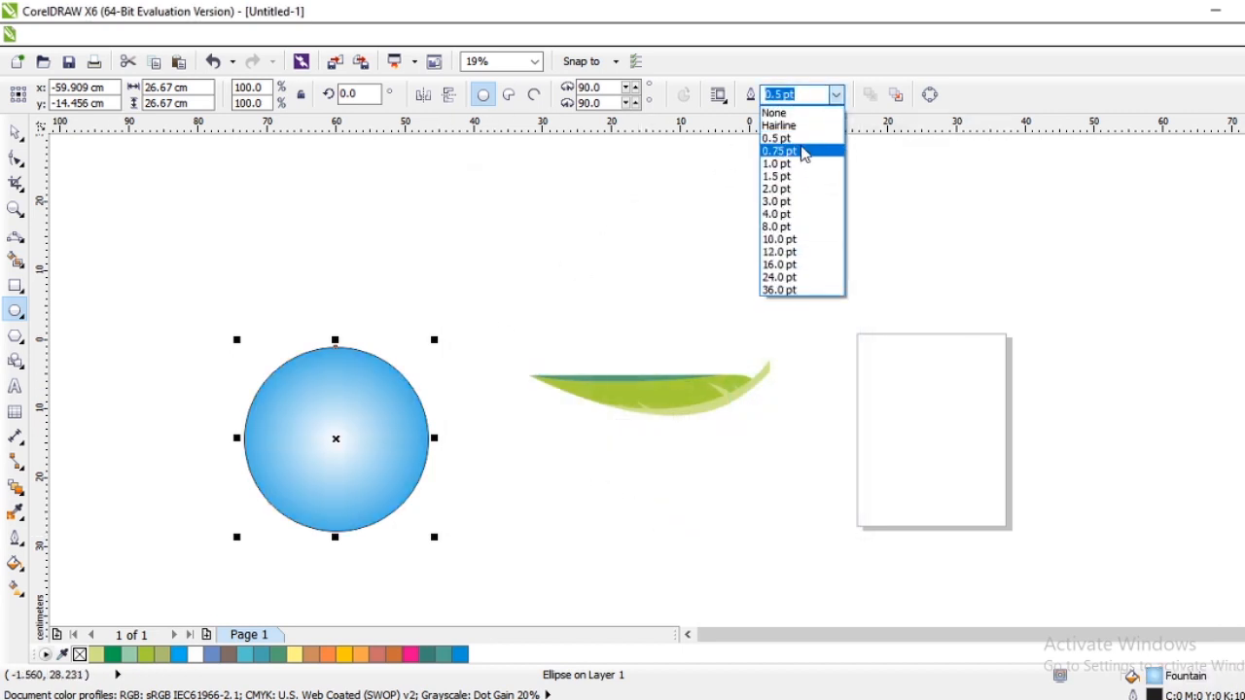
pyautogui.click(796, 113)
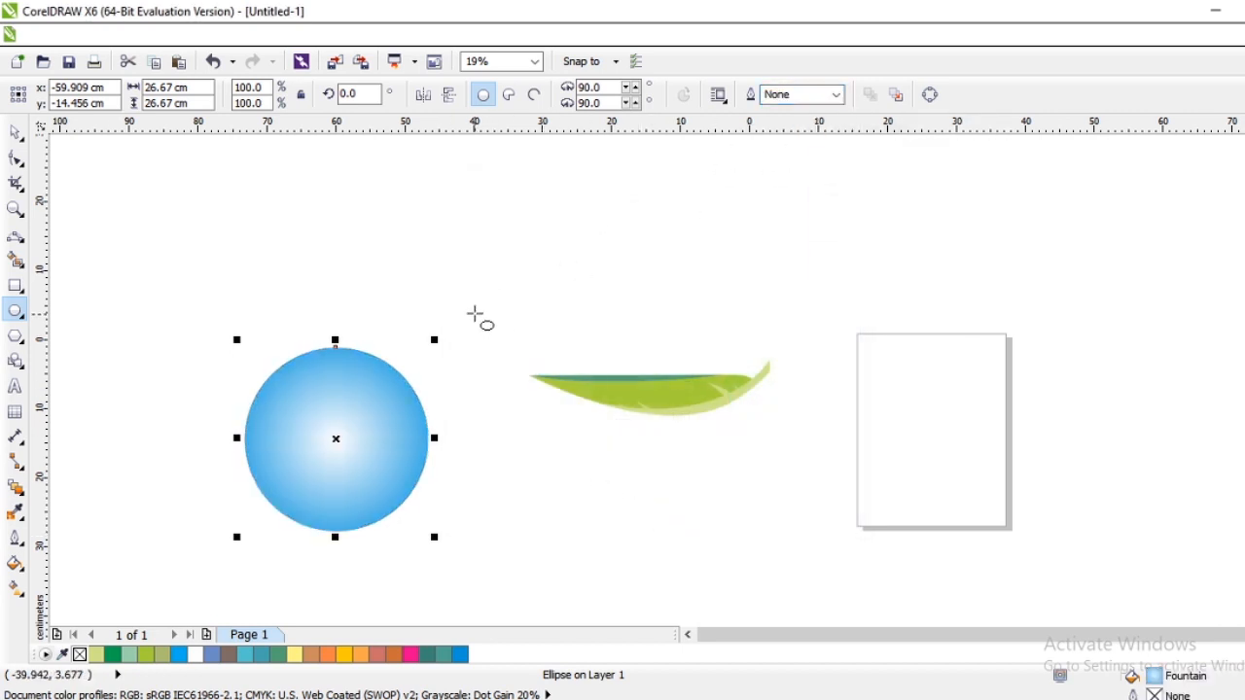
pyautogui.click(14, 131)
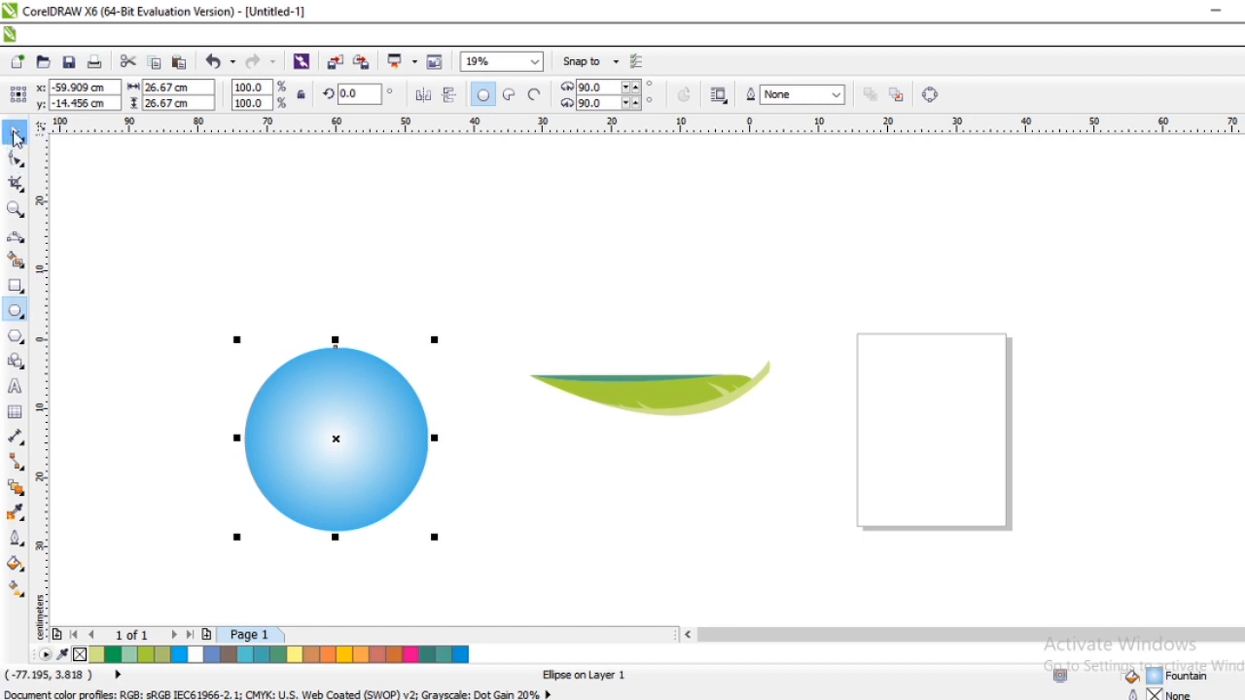
# Step: Add the artistic text "M" above the page's upper left corner and enlarge it to about 19.3 by 20.2 cm
pyautogui.click(15, 386)
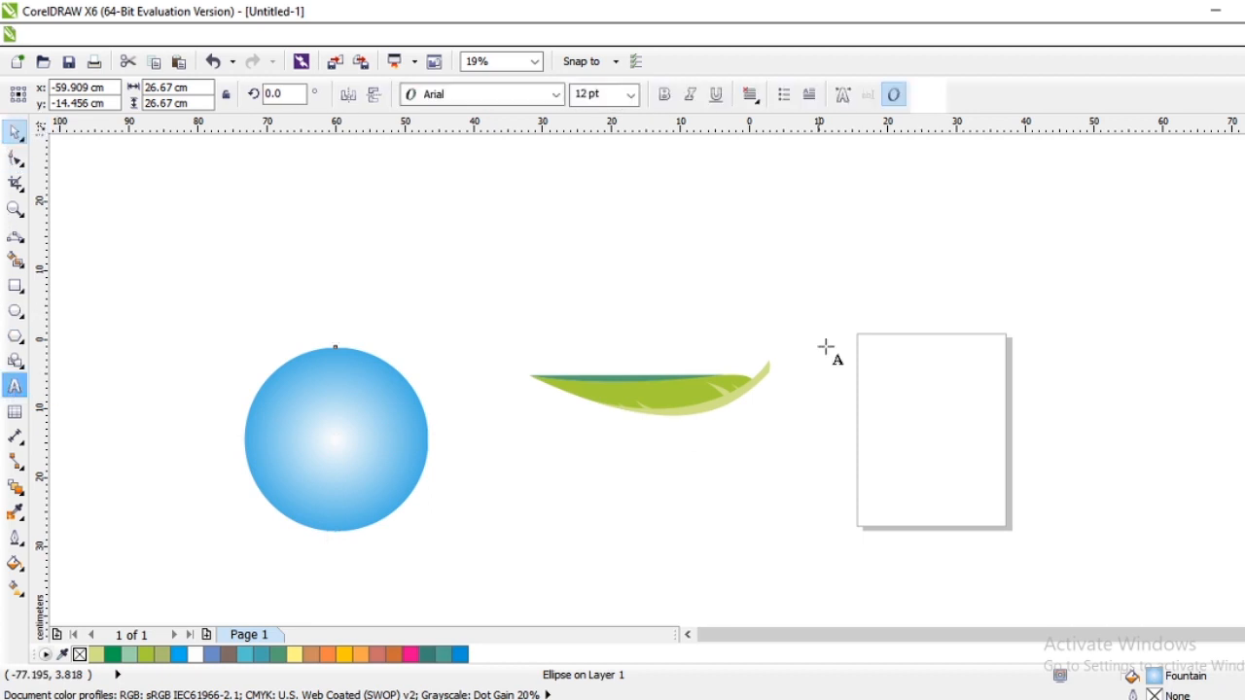
pyautogui.click(842, 314)
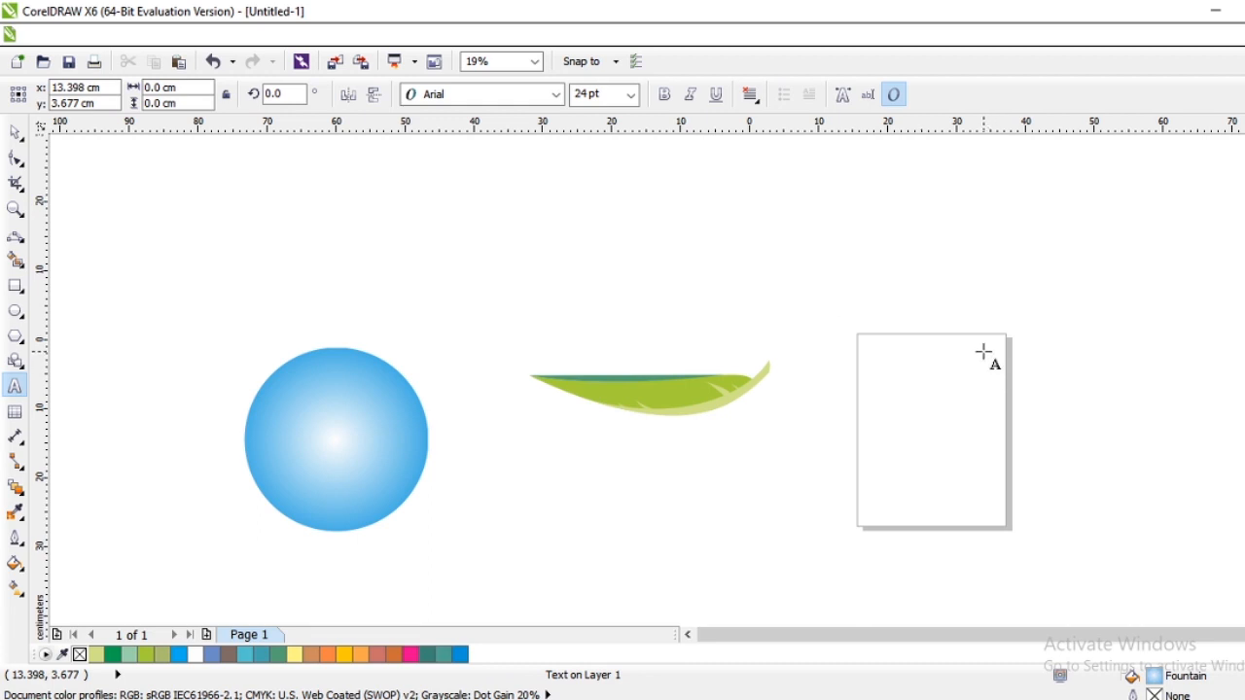
pyautogui.write('LM')
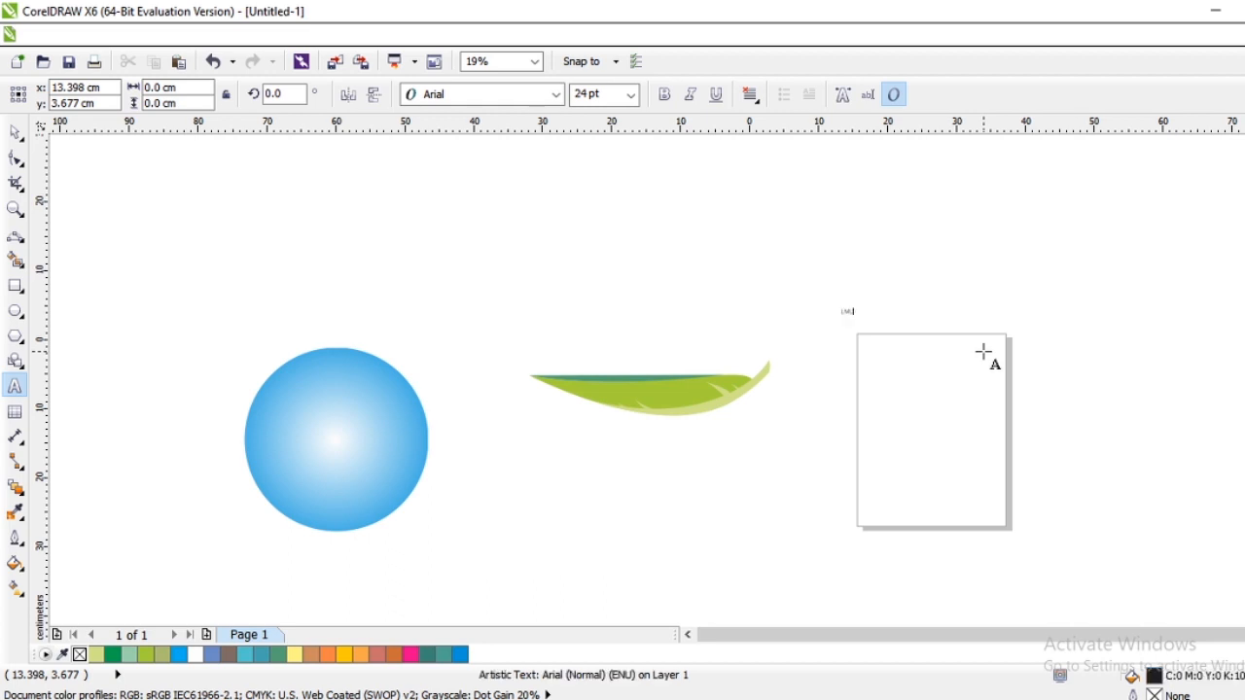
pyautogui.press('Escape')
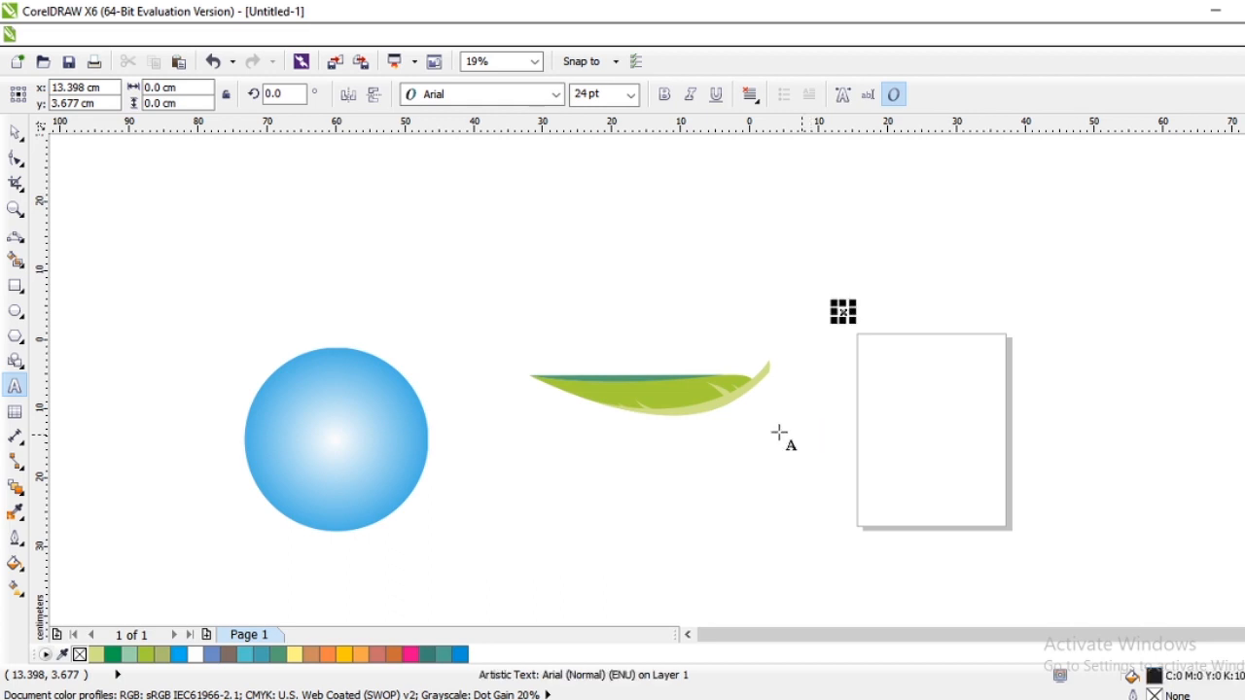
pyautogui.moveTo(856, 326); pyautogui.dragTo(981, 486)
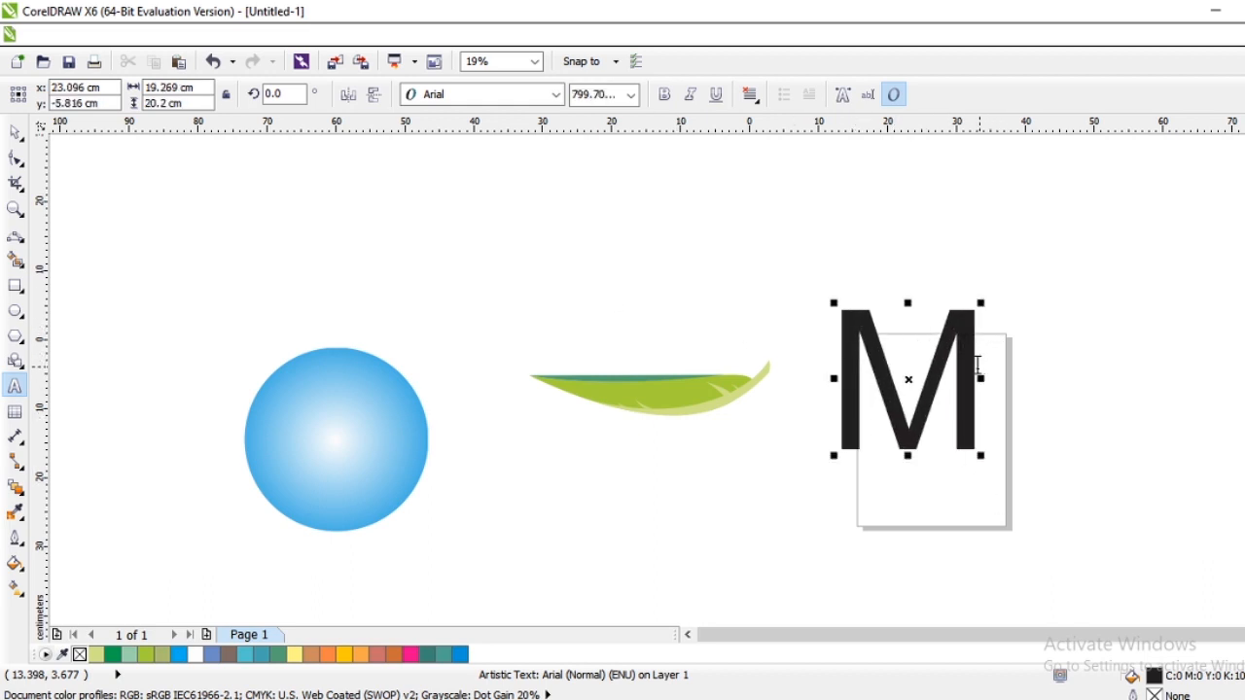
# Step: Set the letter M in Arial Black and fill it with orange
pyautogui.moveTo(977, 364); pyautogui.dragTo(898, 365)
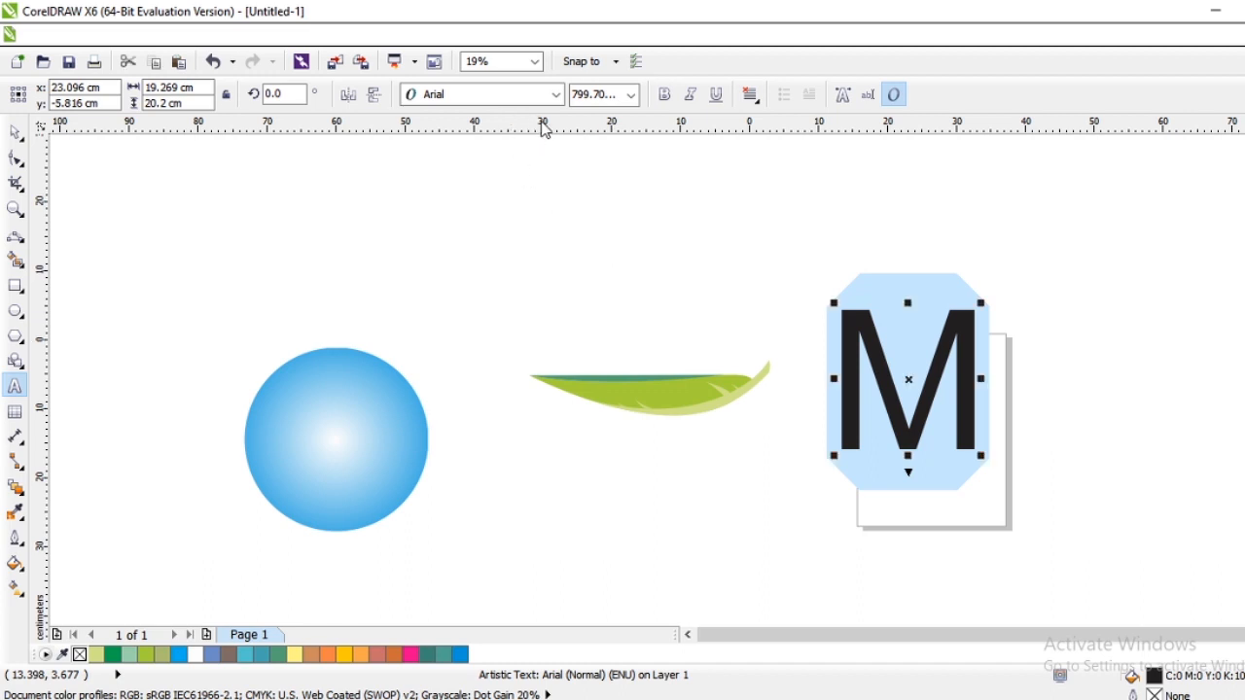
pyautogui.click(556, 94)
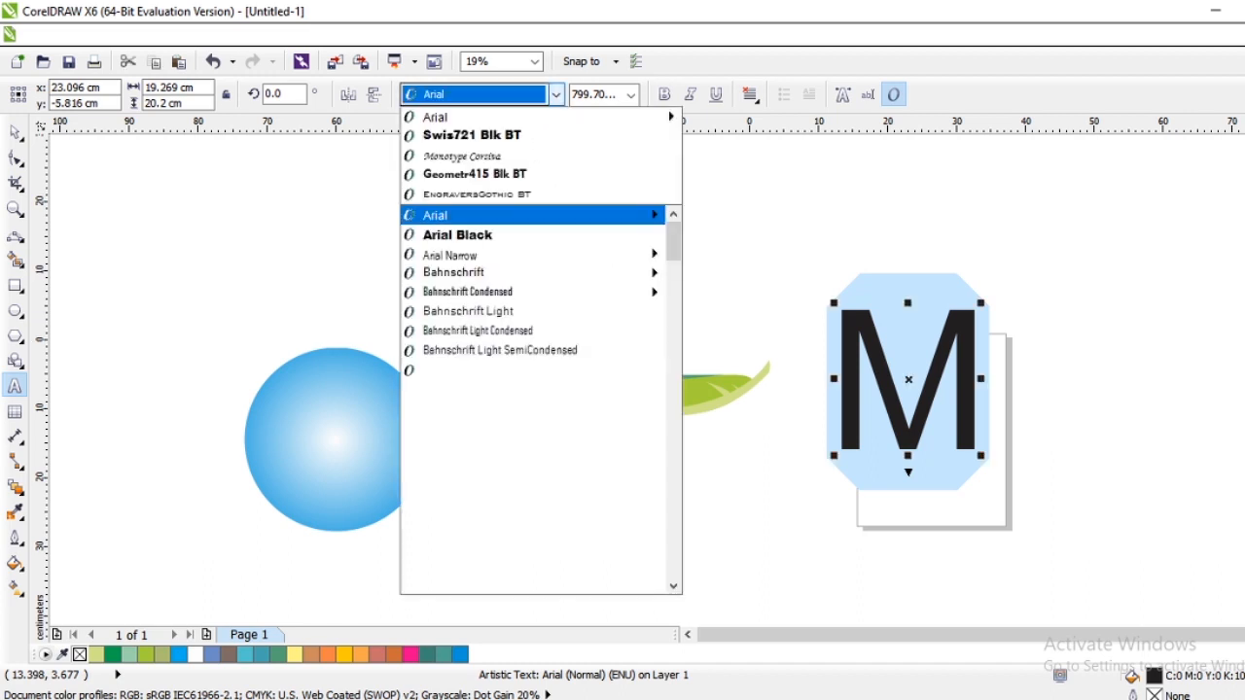
pyautogui.click(535, 236)
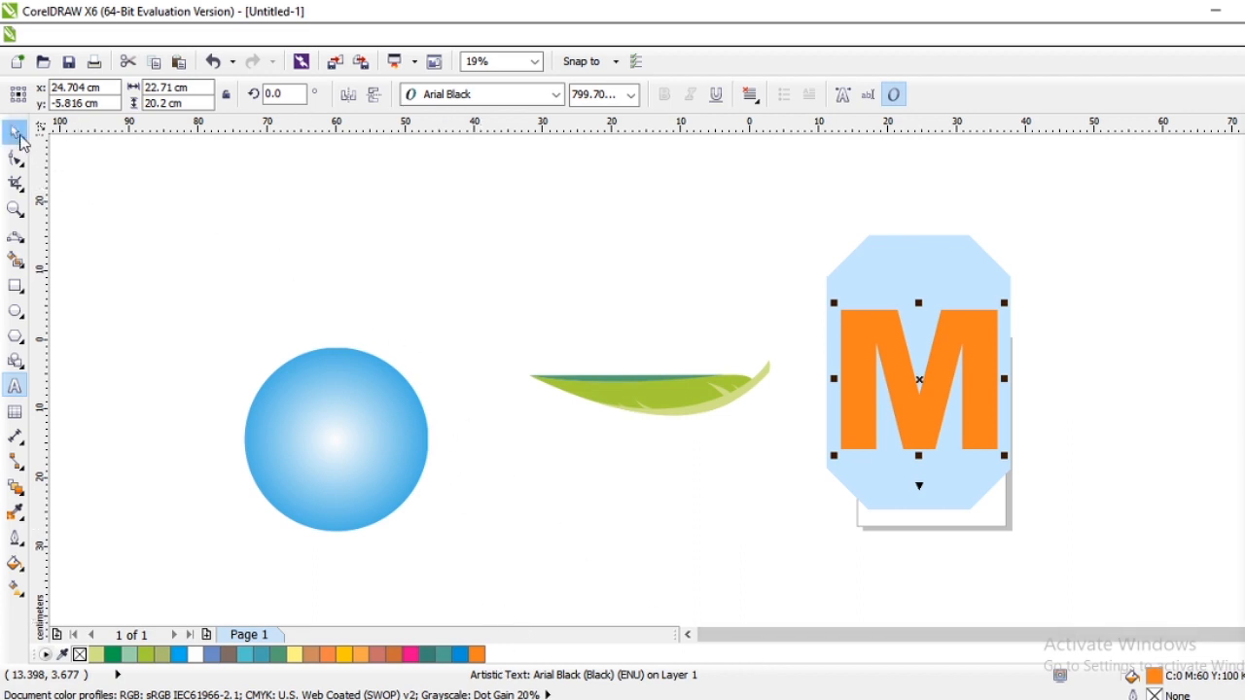
# Step: Draw a rectangle about 25.8 by 23.4 cm around the letter M and fill it with light grey
pyautogui.click(16, 286)
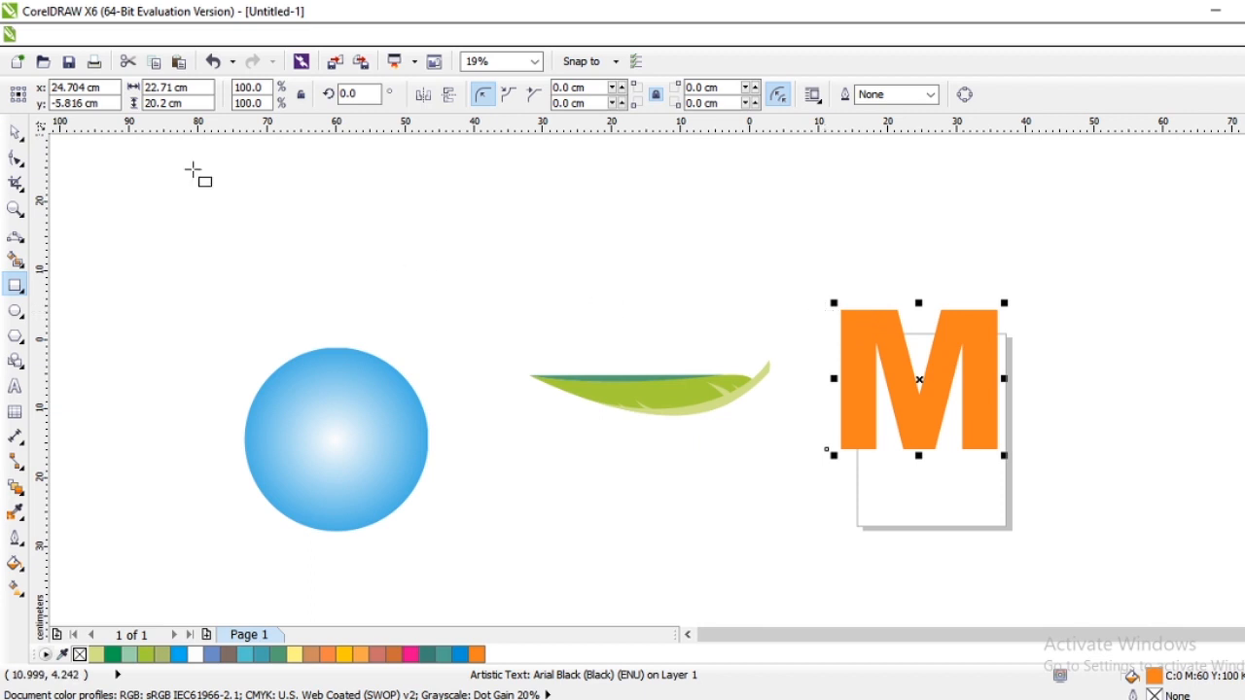
pyautogui.press('space')
pyautogui.press('Escape')
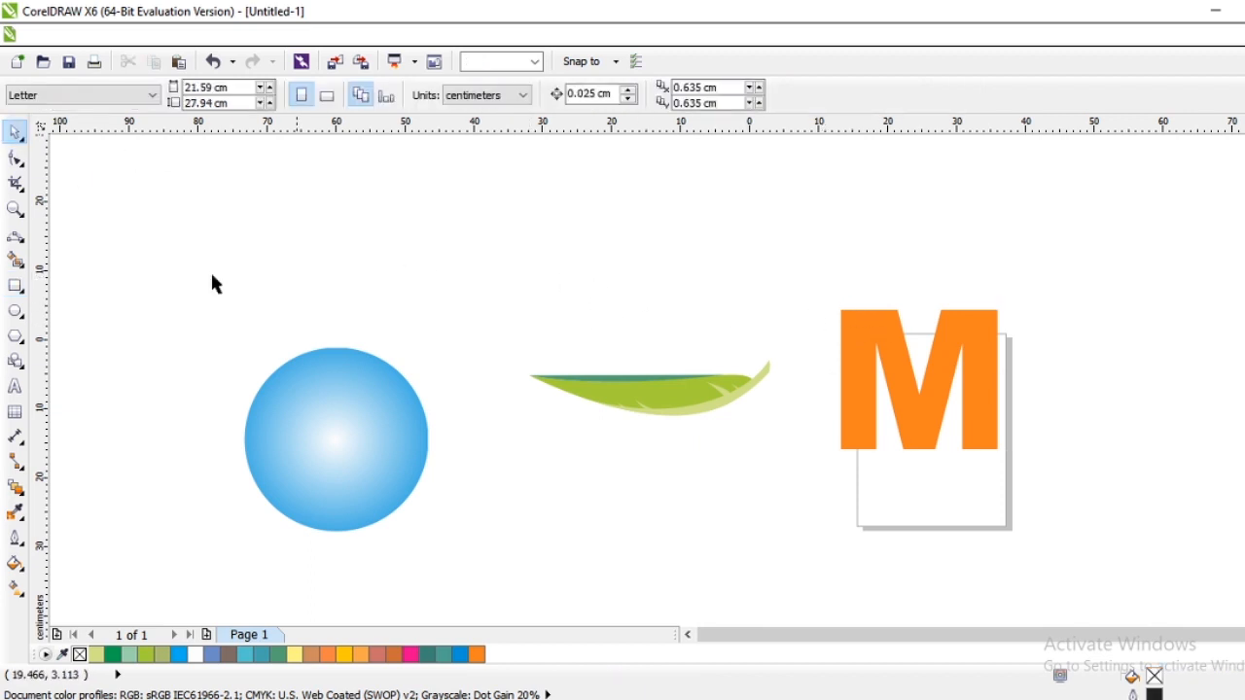
pyautogui.click(13, 290)
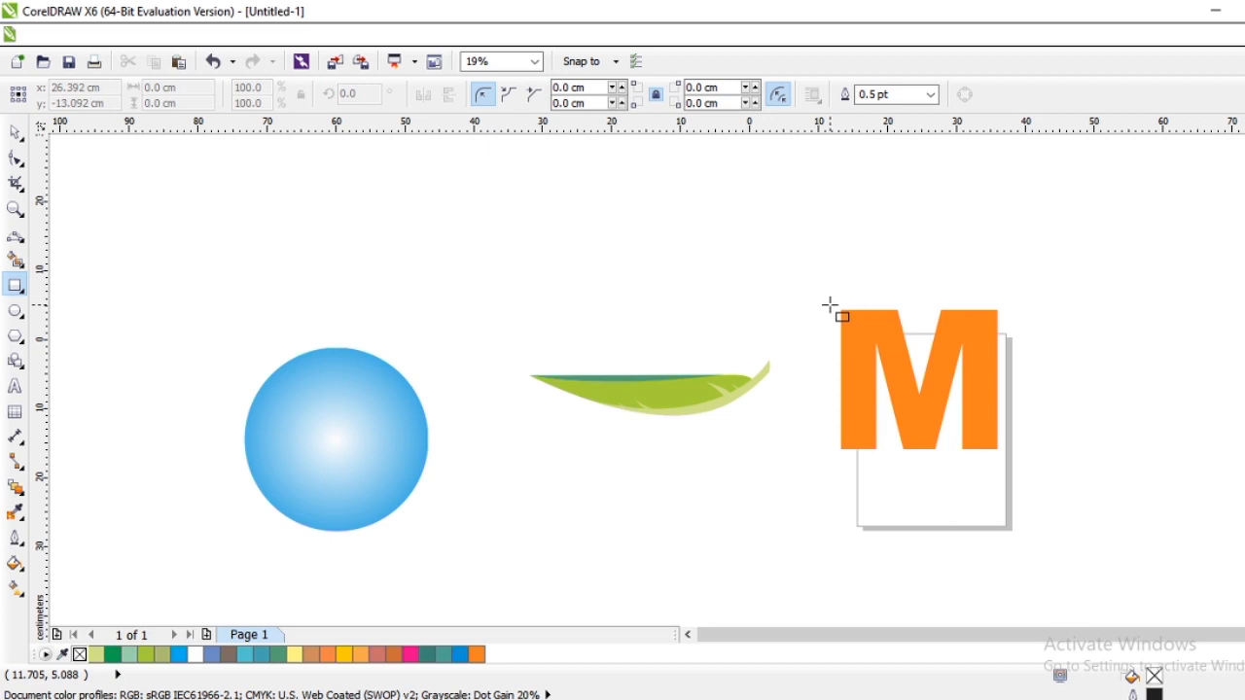
pyautogui.moveTo(831, 306)
pyautogui.mouseDown()
pyautogui.moveTo(1017, 453)
pyautogui.moveTo(1010, 440)
pyautogui.mouseUp()
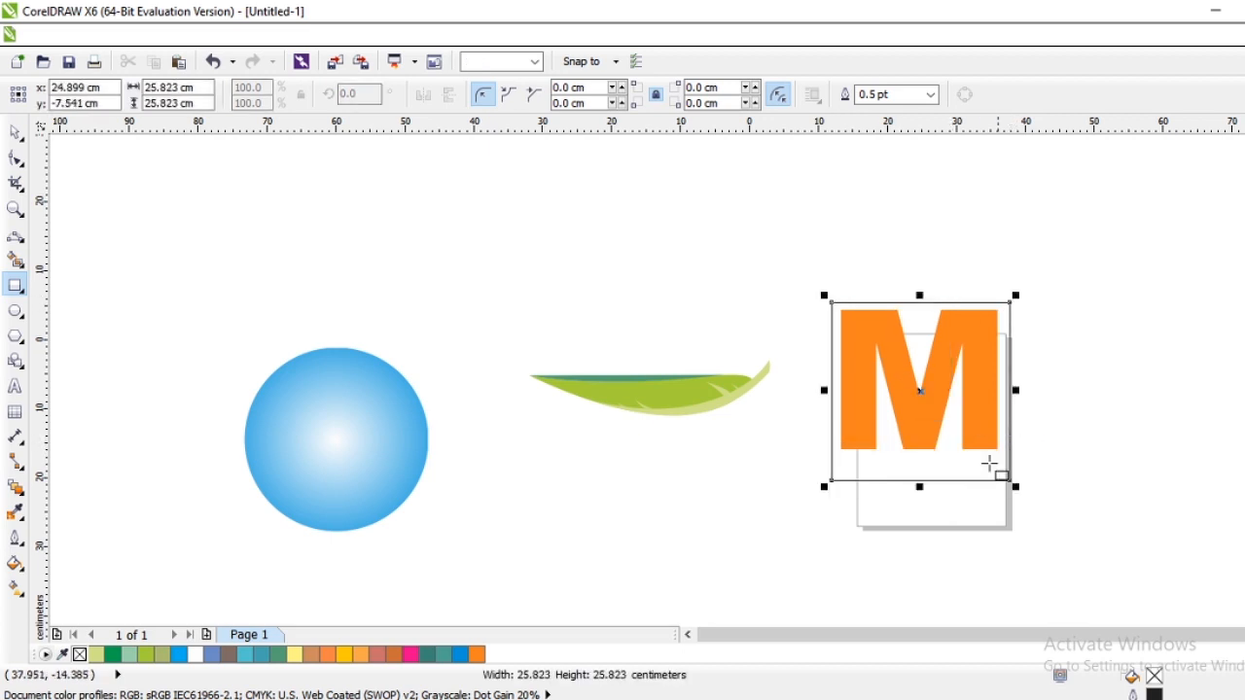
pyautogui.moveTo(922, 480); pyautogui.dragTo(920, 468)
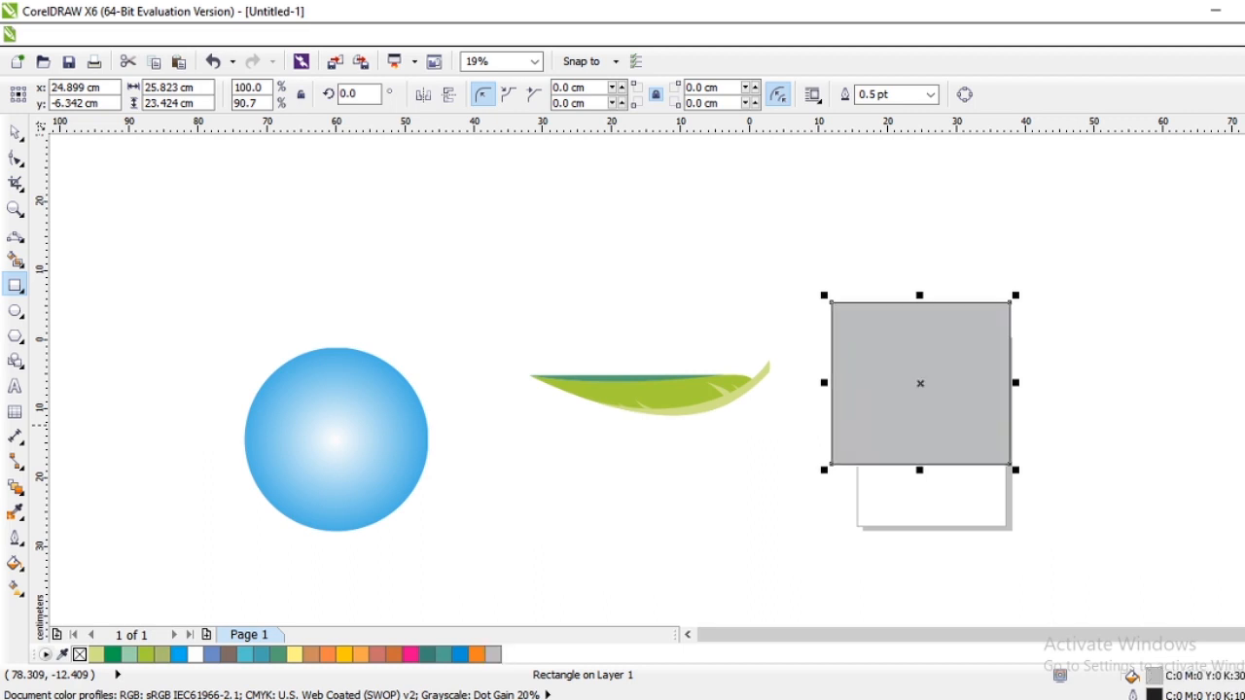
# Step: Send the rectangle behind the letter M and fill it with pale yellow
pyautogui.hotkey('shift', 'pagedown')
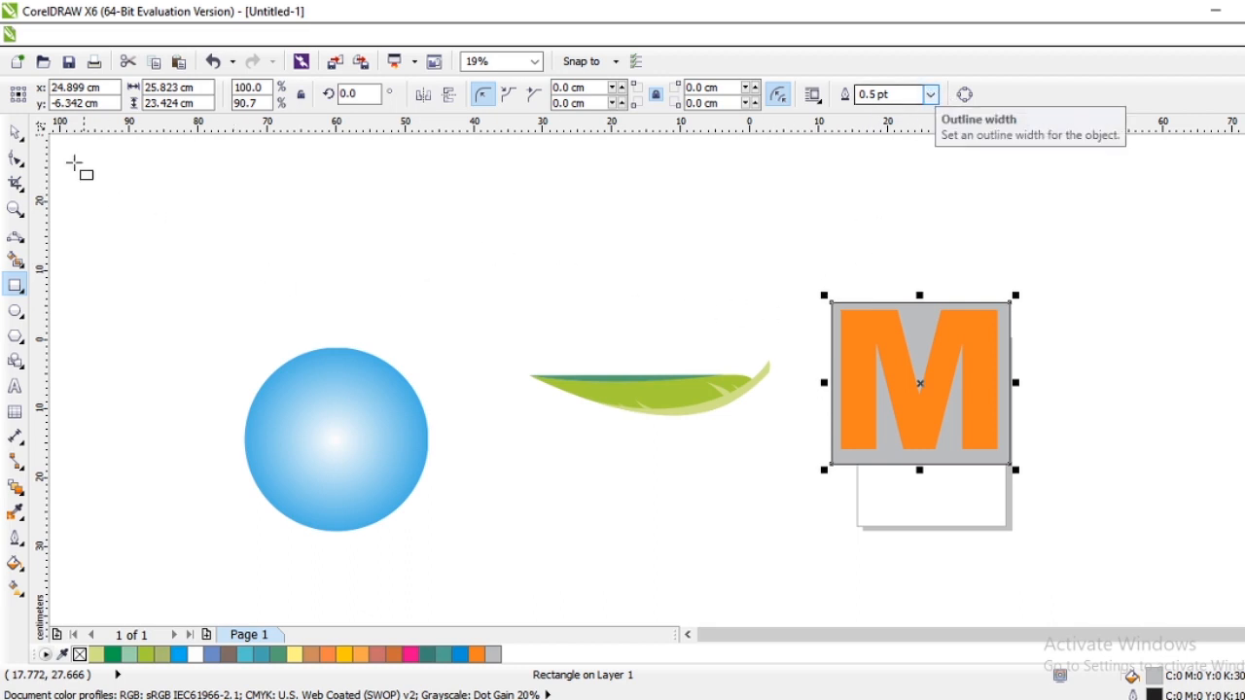
pyautogui.click(19, 132)
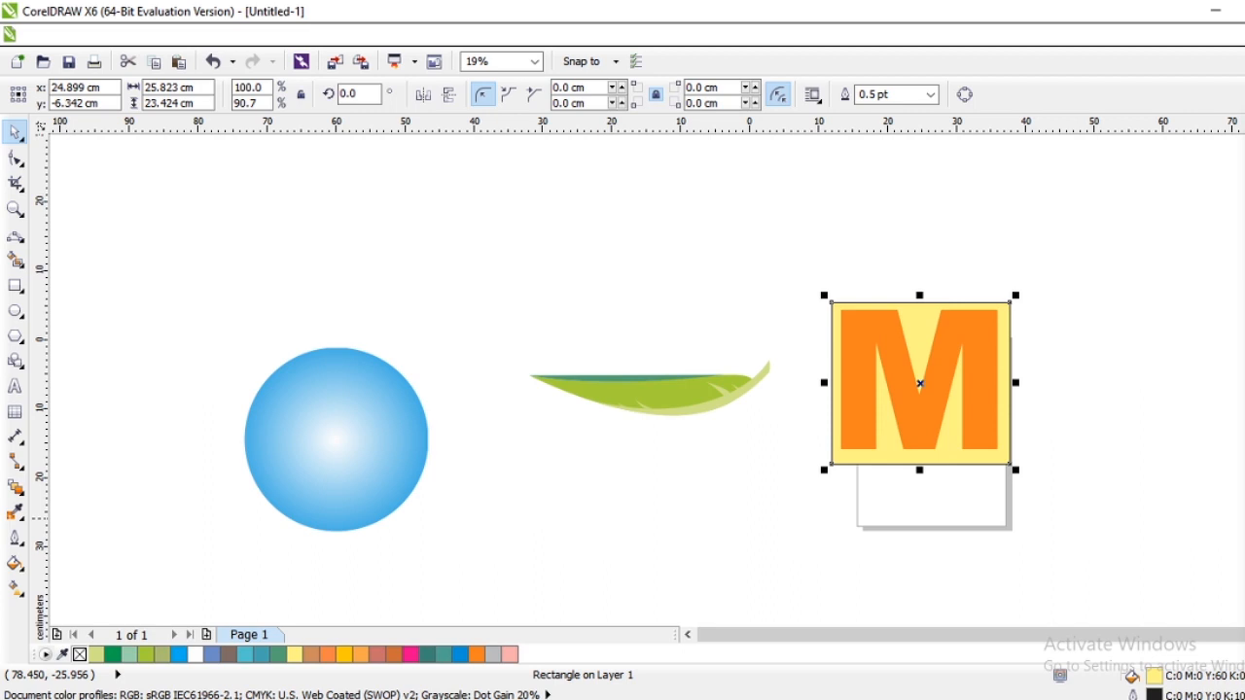
# Step: Try a golden yellow fill on the letter M and undo it
pyautogui.click(975, 384)
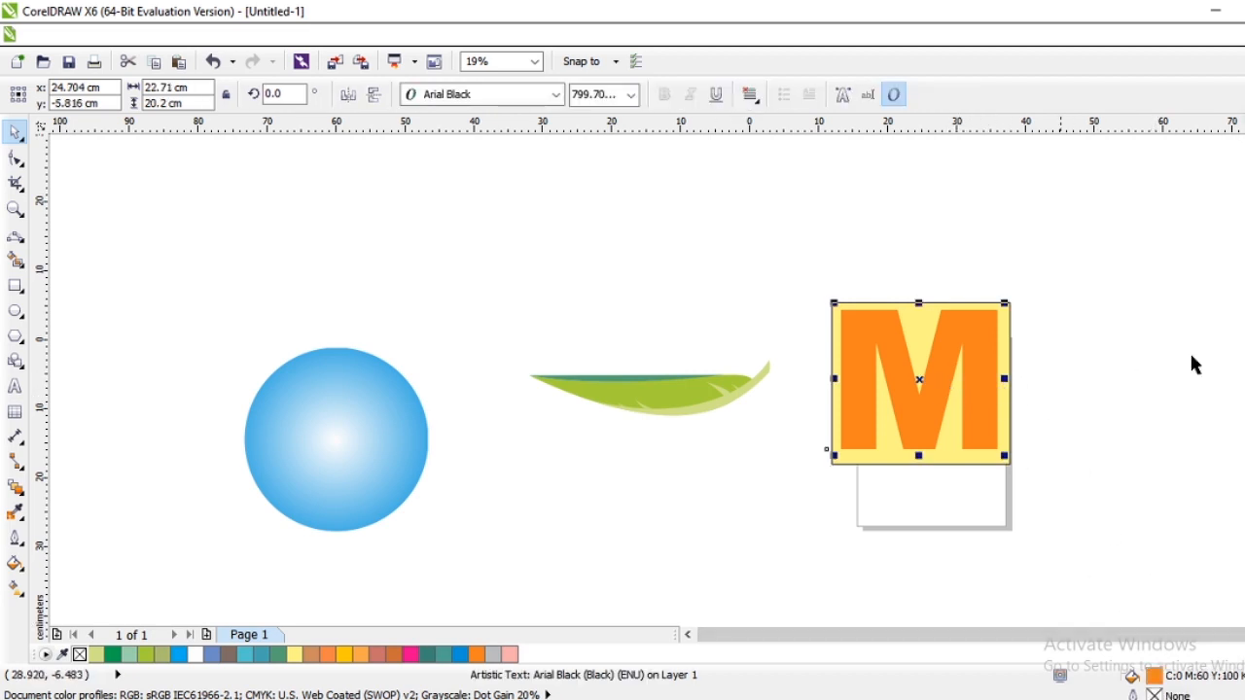
pyautogui.click(1244, 477)
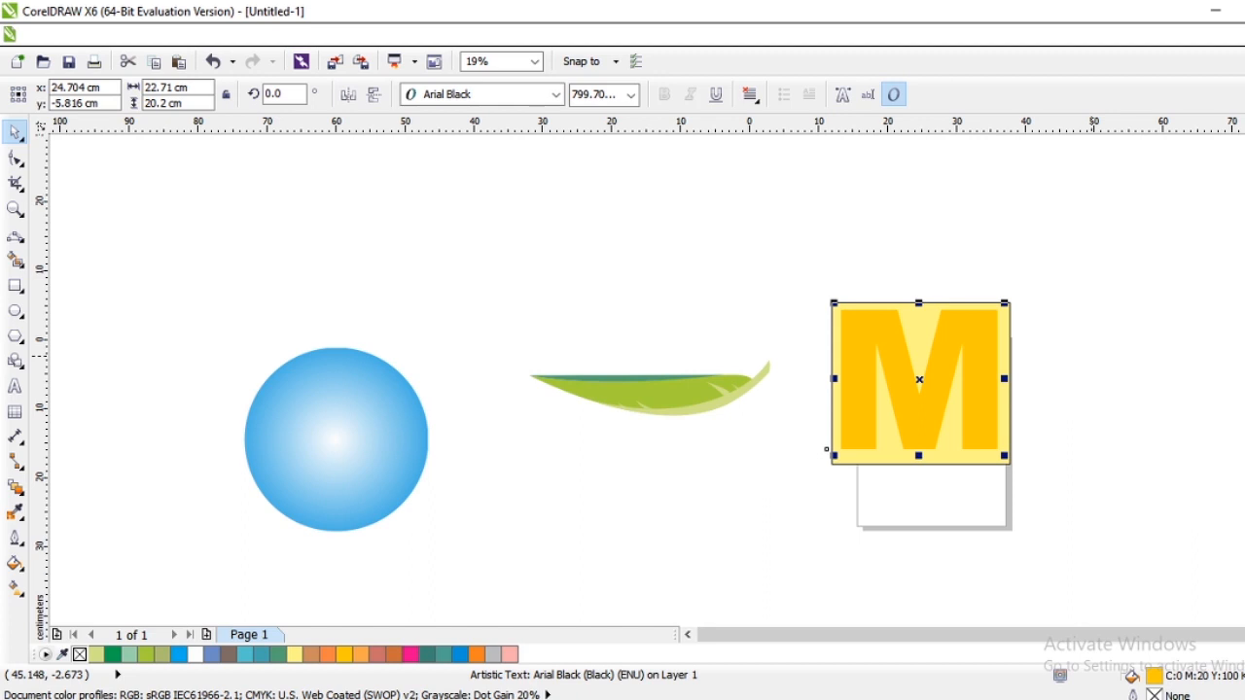
pyautogui.hotkey('ctrl', 'z')
# Step: Fill the rectangle behind the letter M with muted green
pyautogui.click(1012, 454)
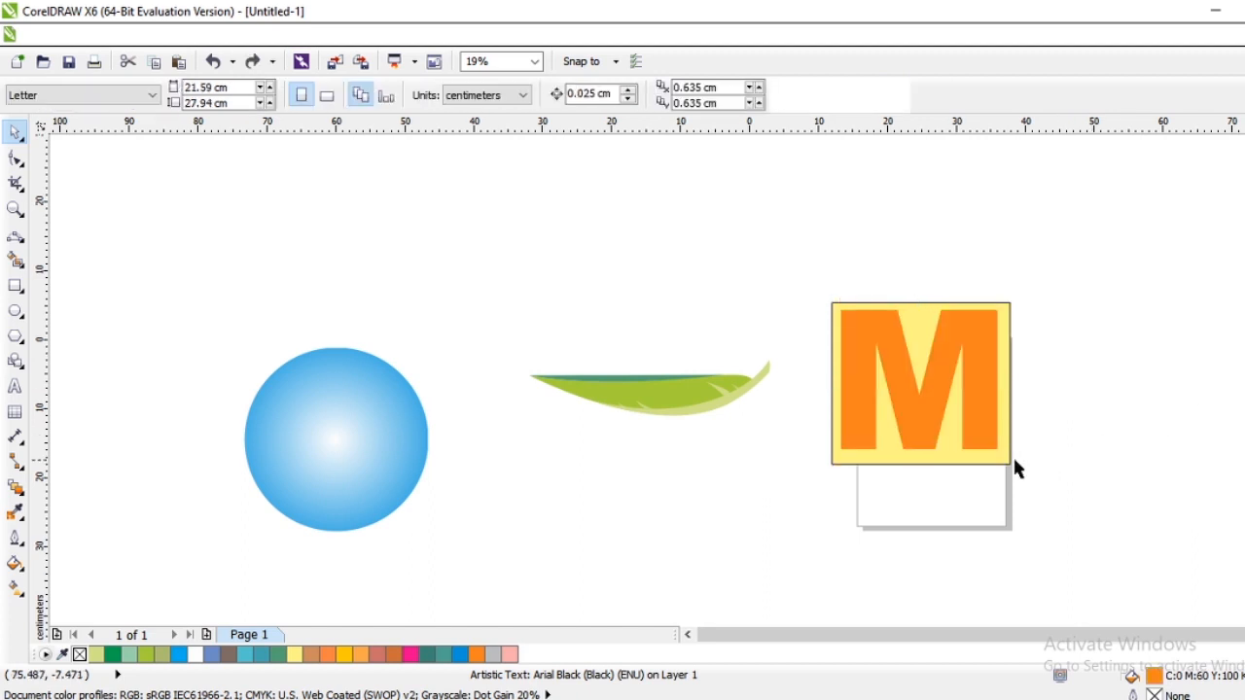
pyautogui.click(986, 451)
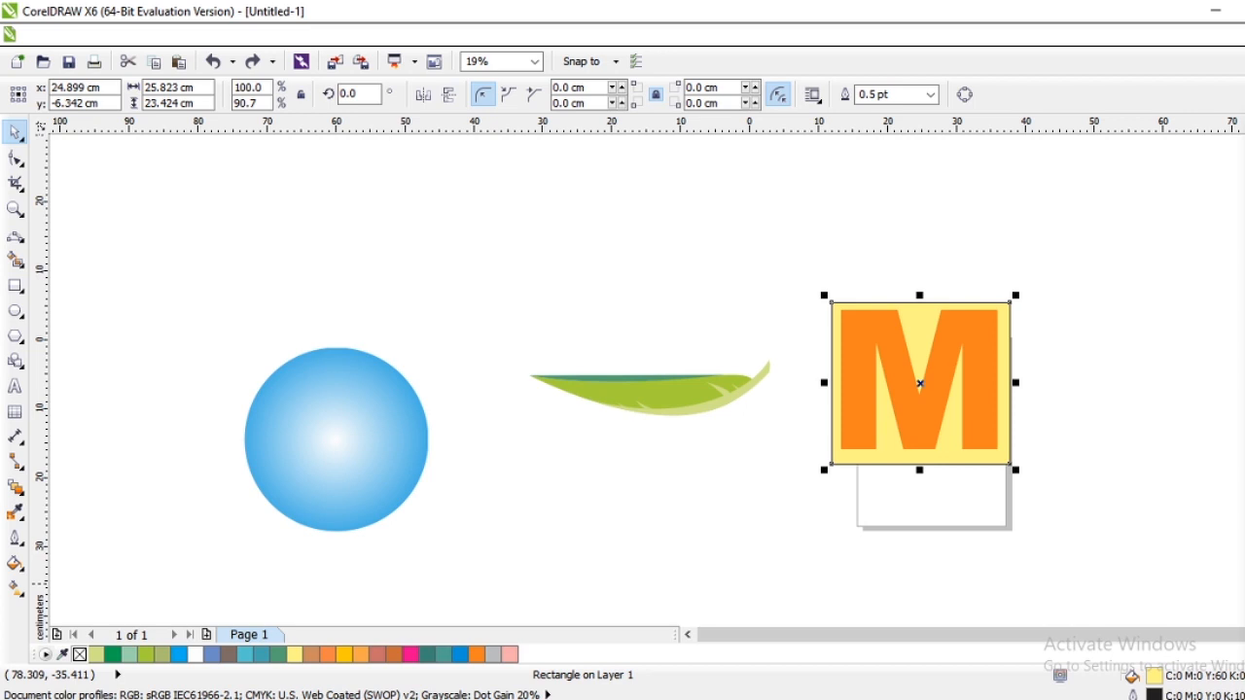
pyautogui.click(128, 655)
pyautogui.click(1185, 357)
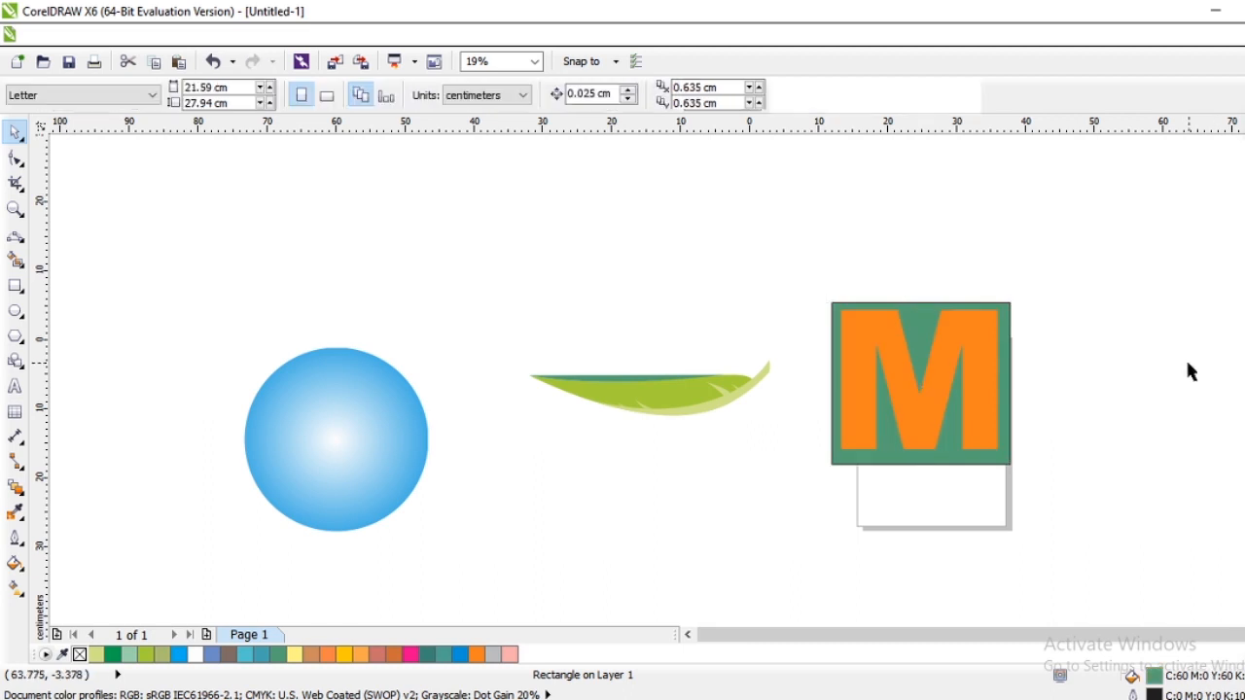
# Step: Give the letter M a pale yellow outline with a width of 8.0 pt
pyautogui.click(982, 393)
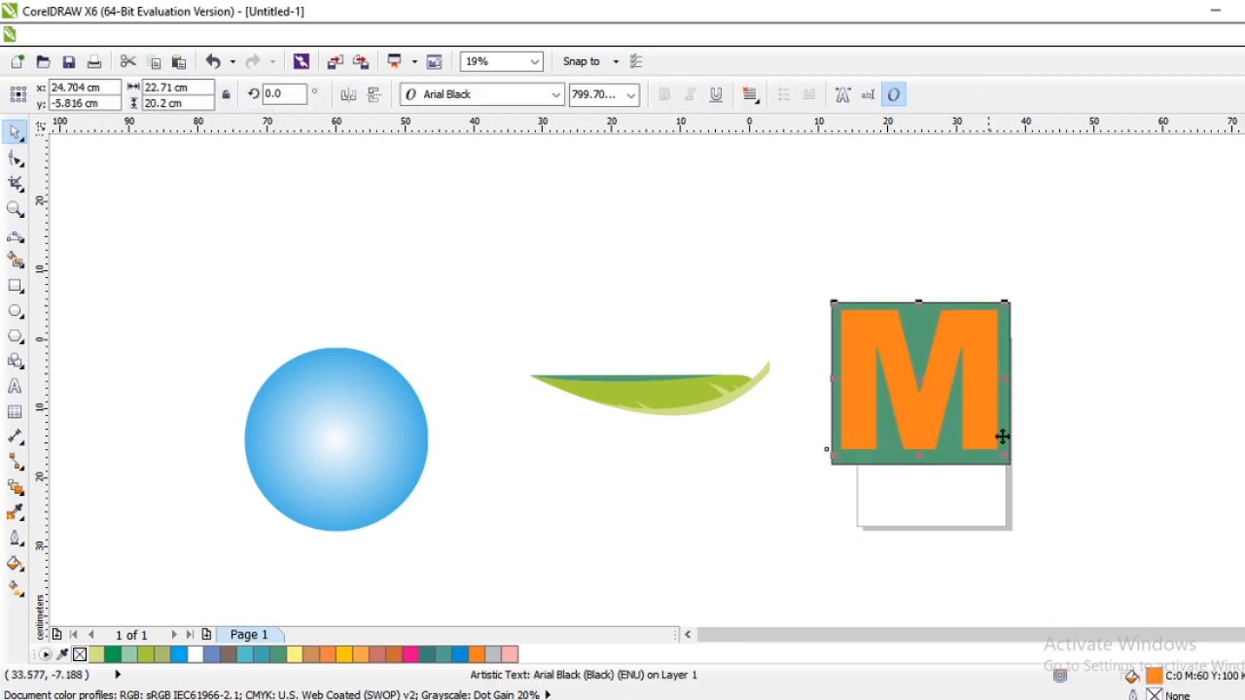
pyautogui.doubleClick(1155, 693)
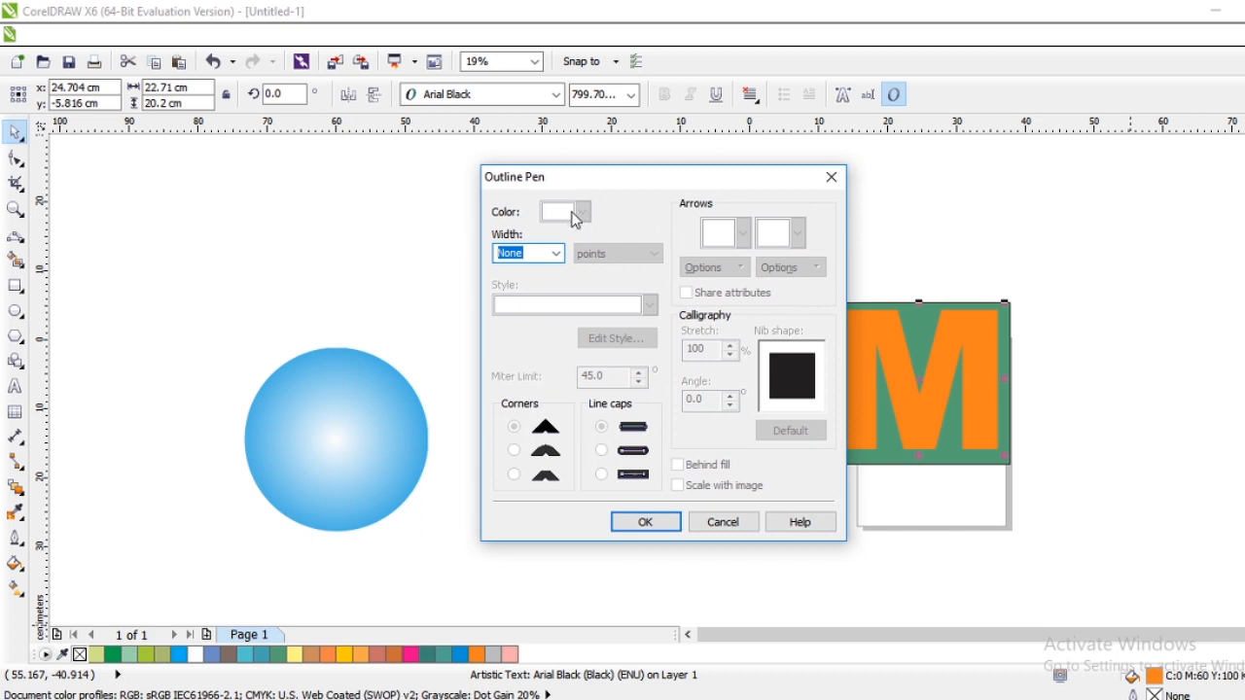
pyautogui.click(556, 253)
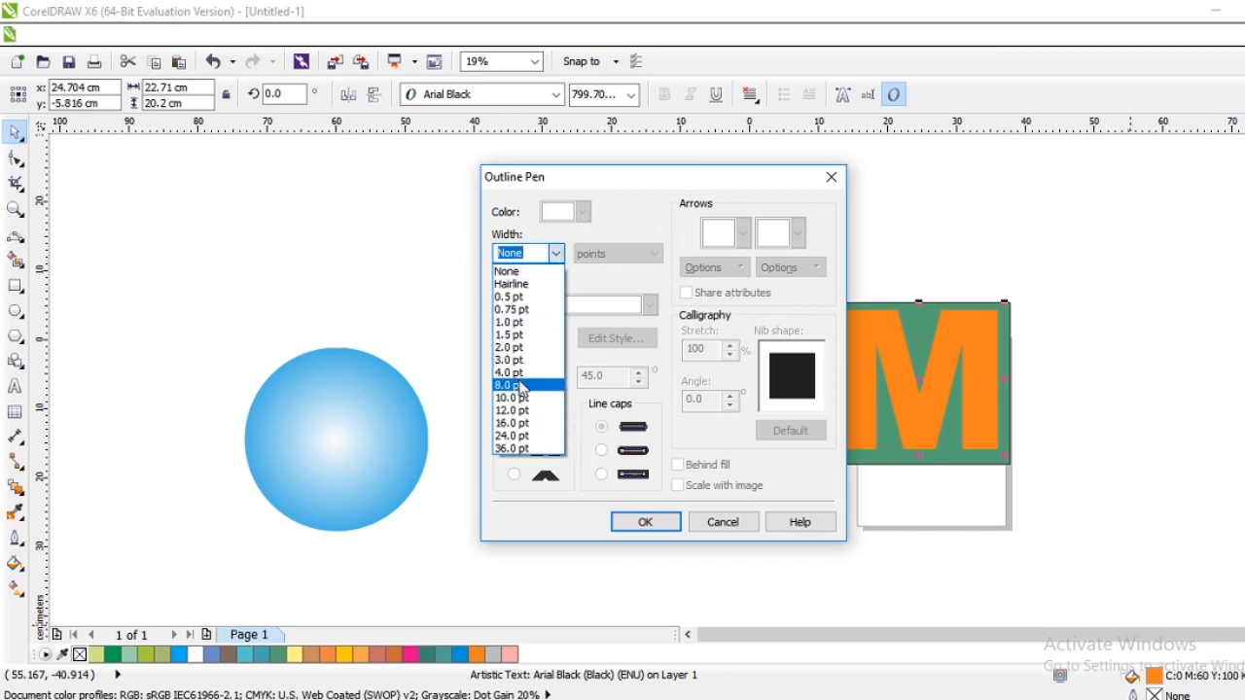
pyautogui.click(522, 386)
pyautogui.click(582, 211)
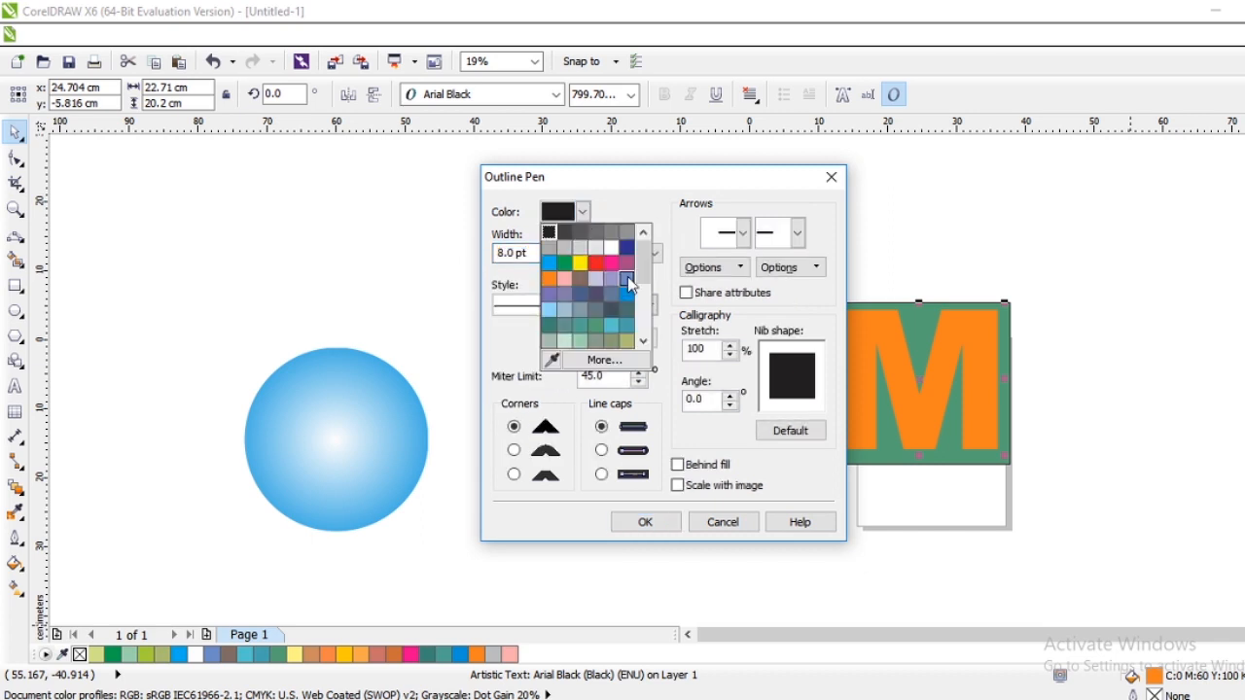
pyautogui.moveTo(643, 289); pyautogui.dragTo(642, 306)
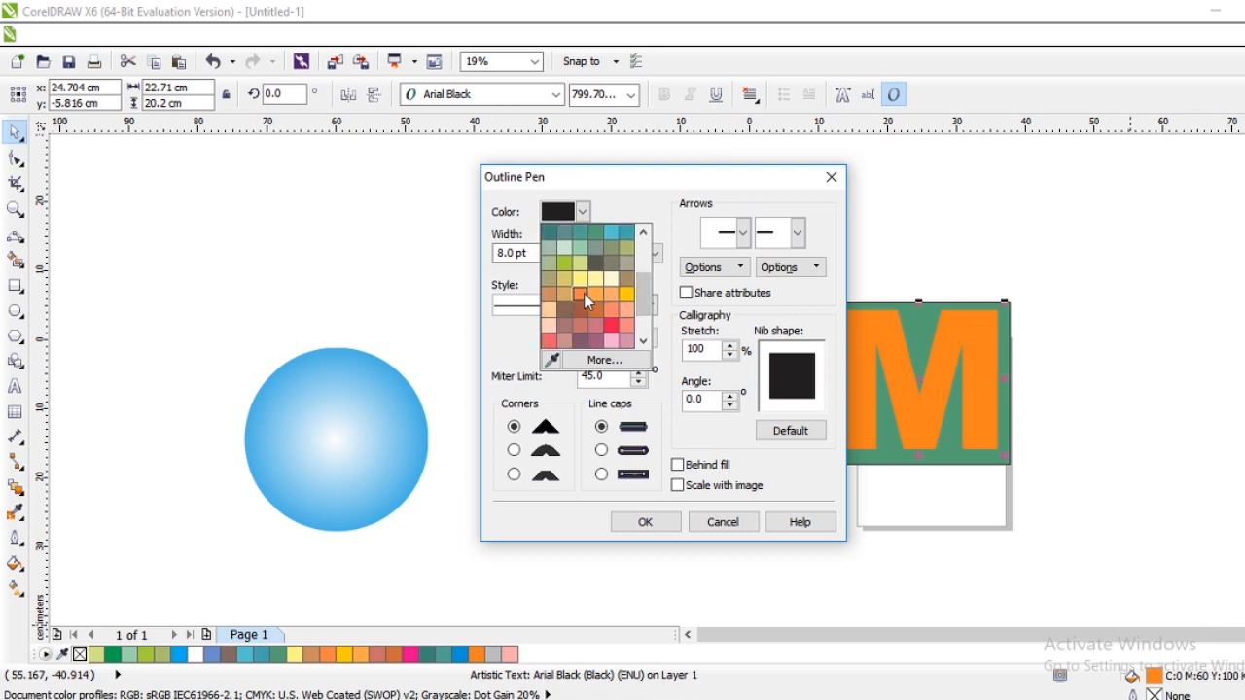
pyautogui.press('Escape')
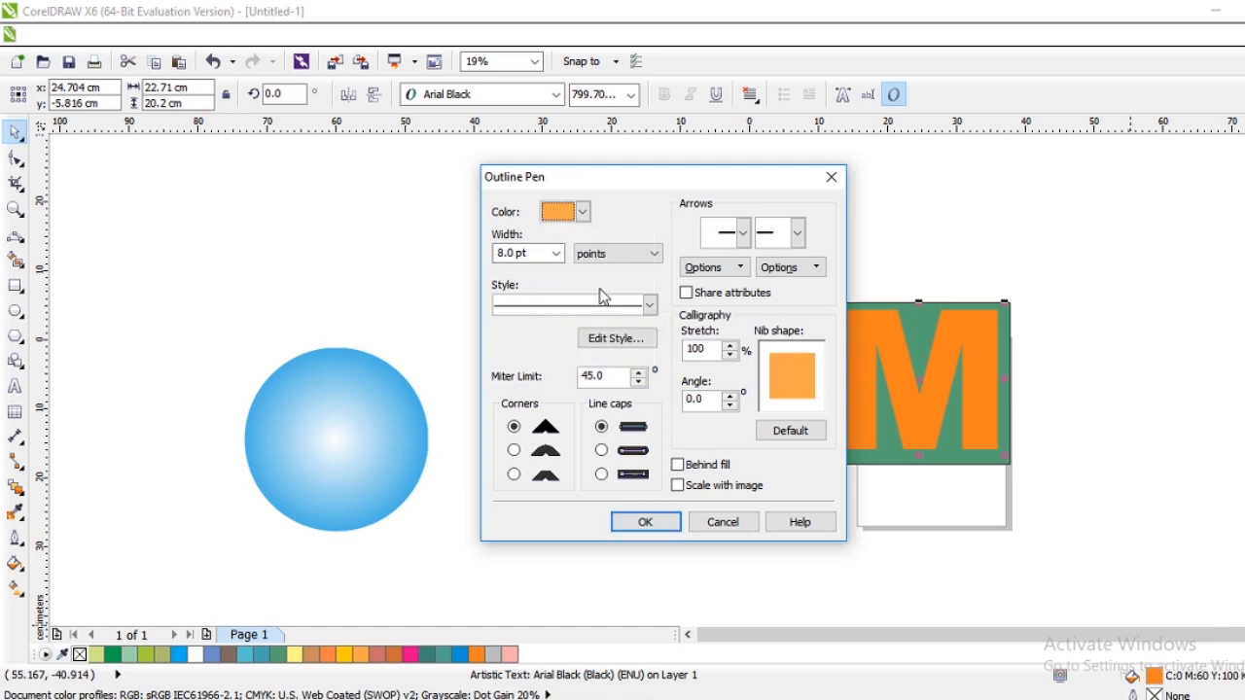
pyautogui.click(583, 214)
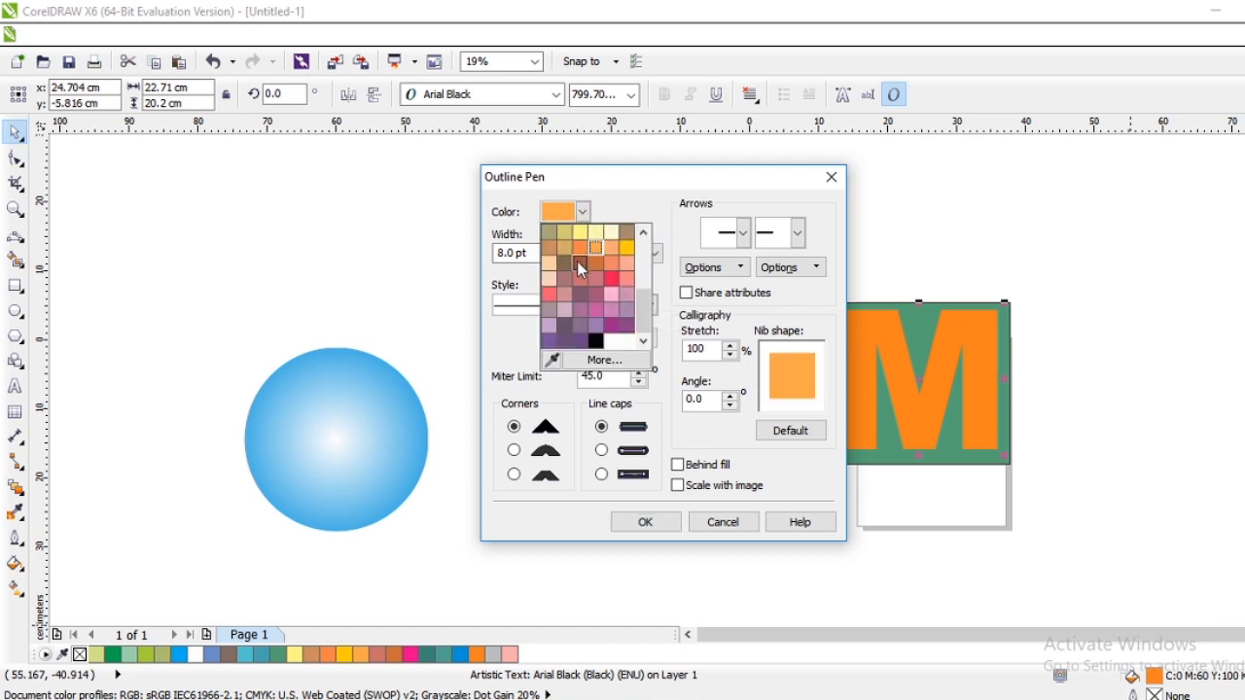
pyautogui.click(580, 232)
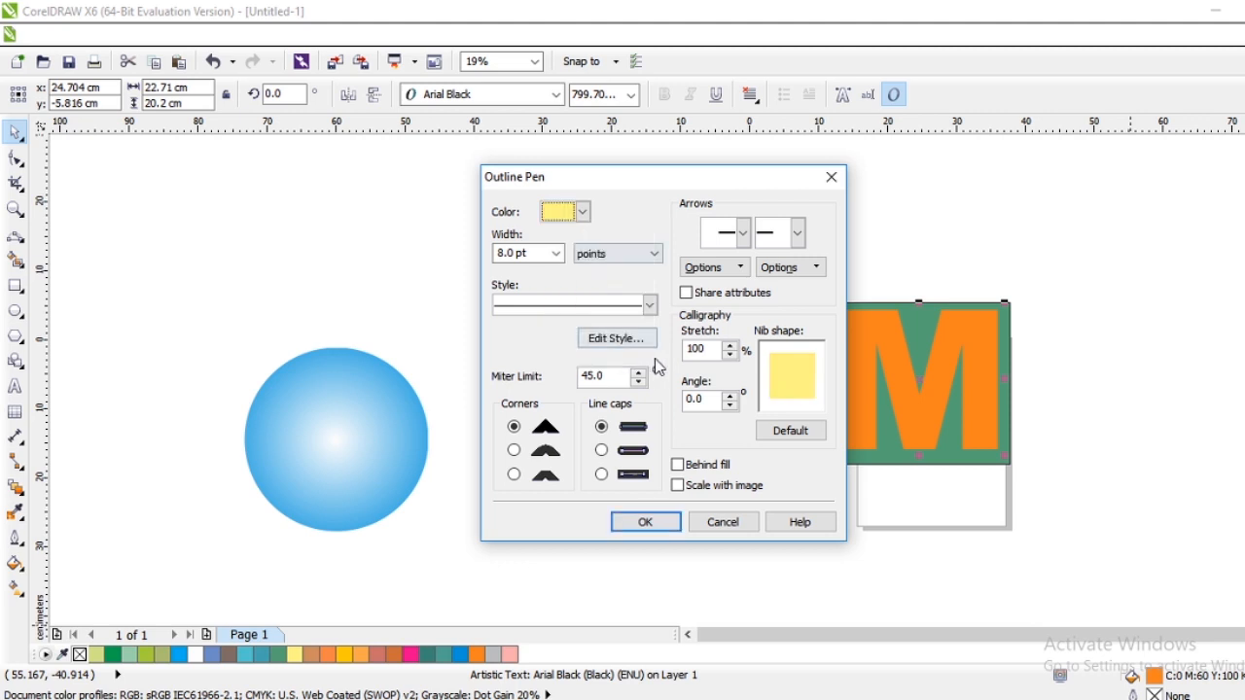
pyautogui.click(660, 521)
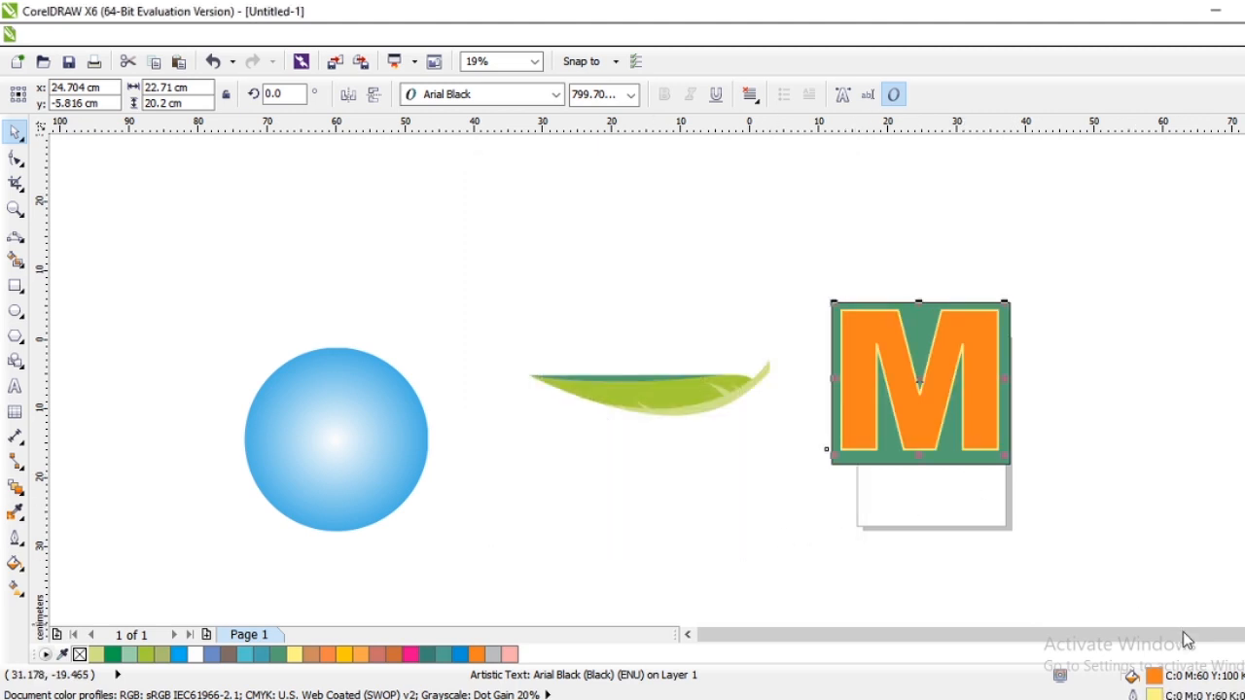
# Step: Increase the letter M's outline width to 16.0 pt
pyautogui.doubleClick(1156, 694)
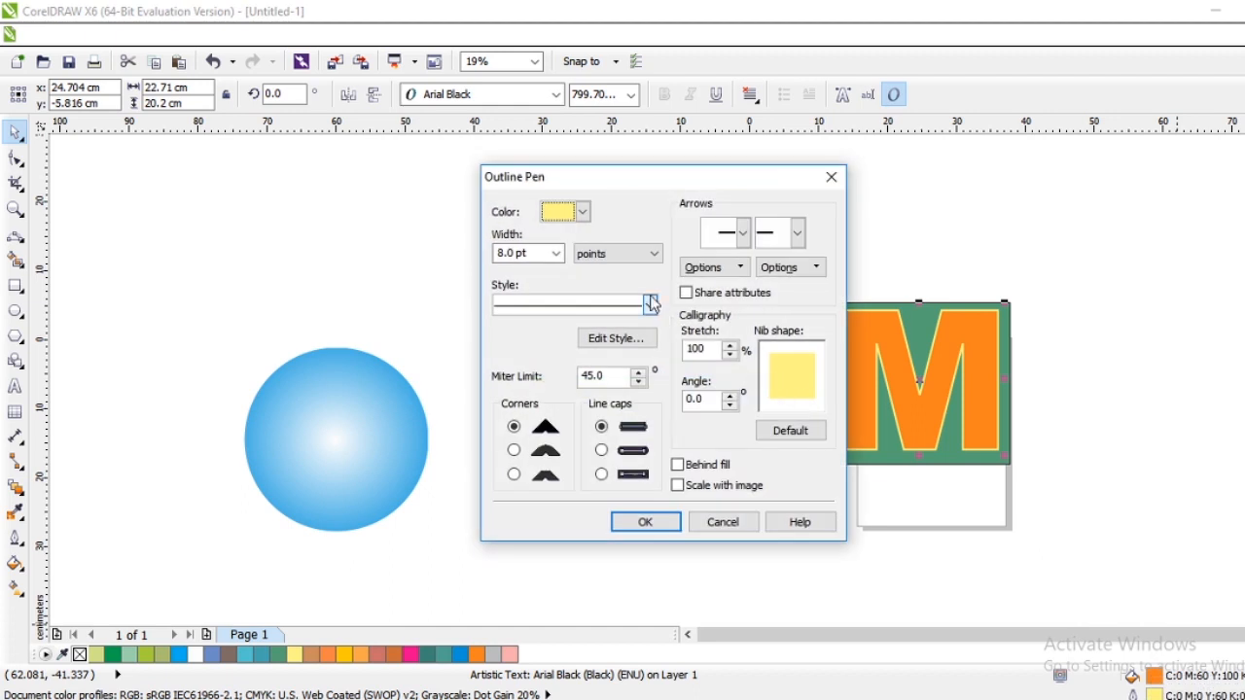
pyautogui.click(551, 255)
pyautogui.click(556, 255)
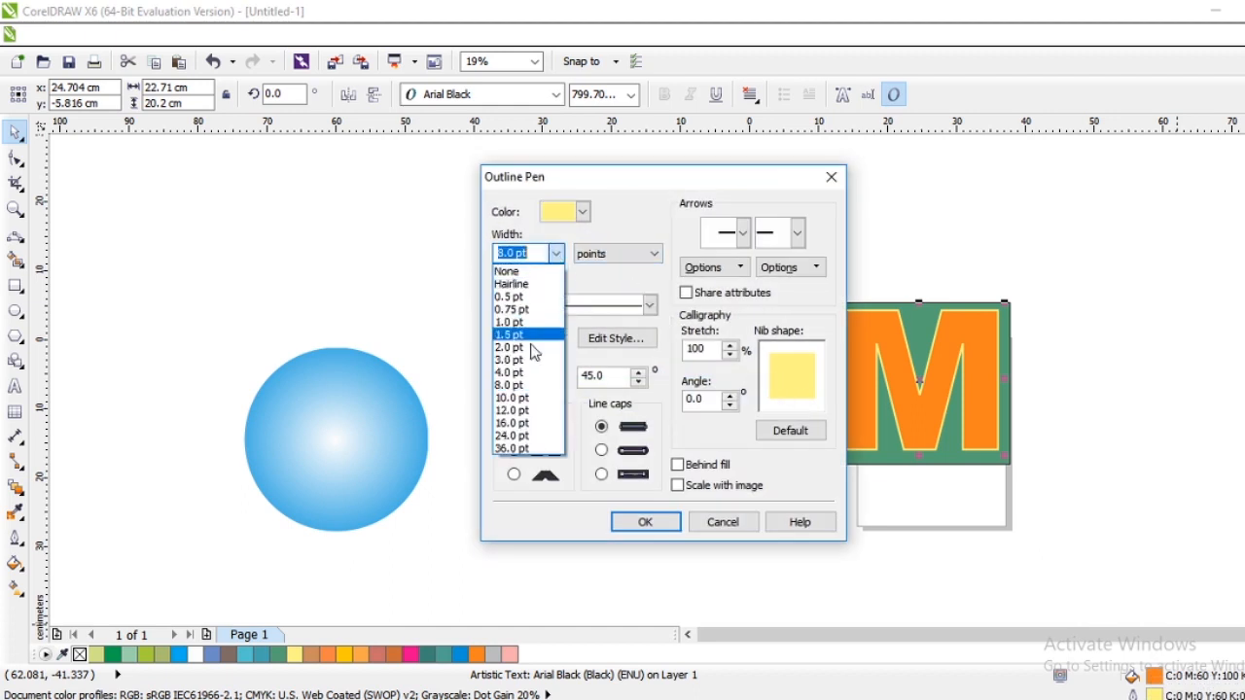
pyautogui.click(526, 423)
pyautogui.click(669, 523)
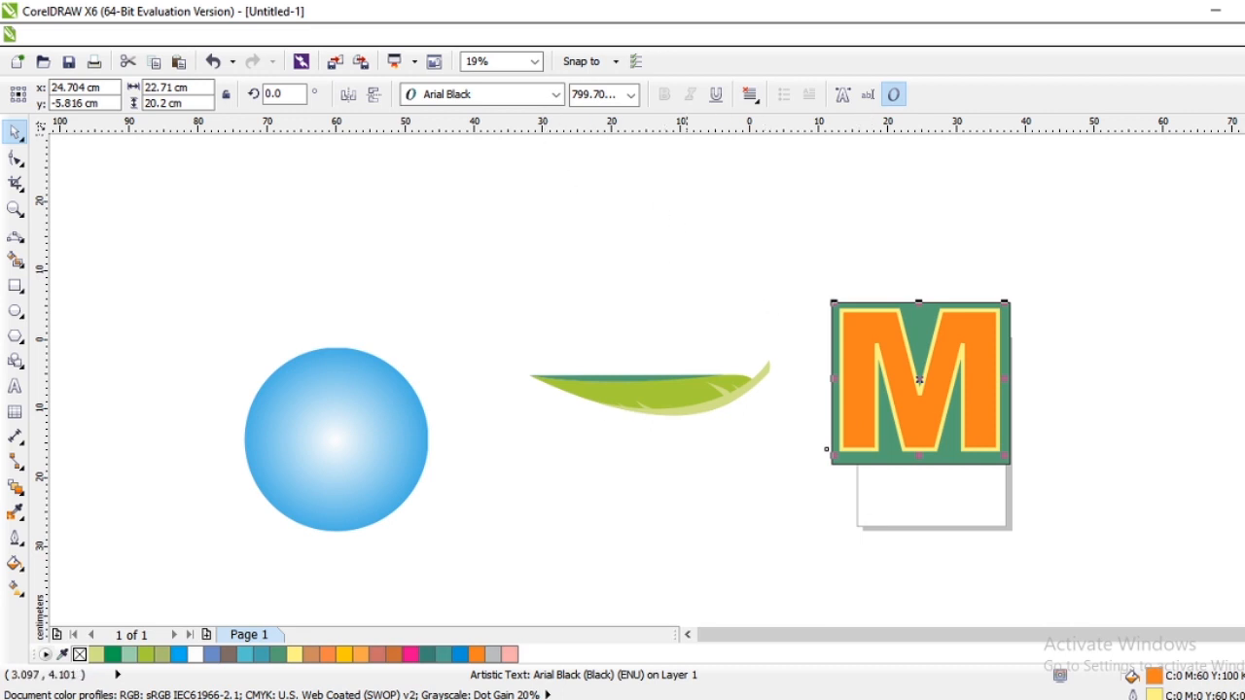
pyautogui.click(556, 94)
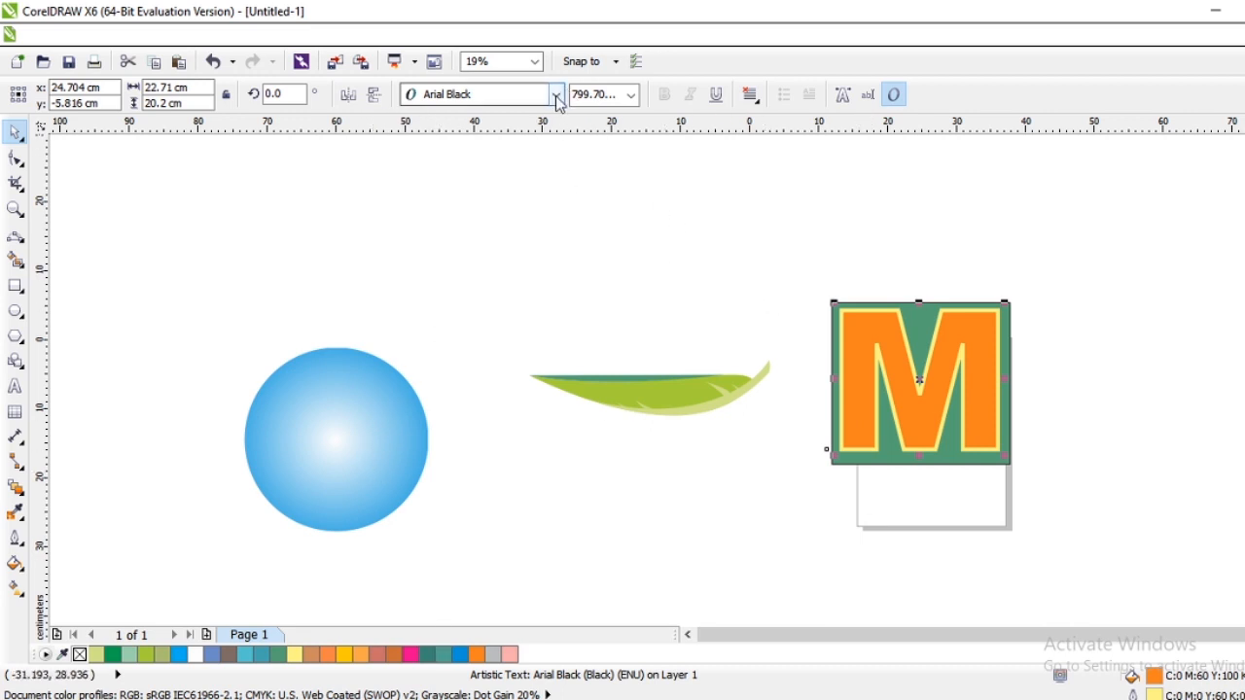
pyautogui.moveTo(582, 92); pyautogui.dragTo(863, 280)
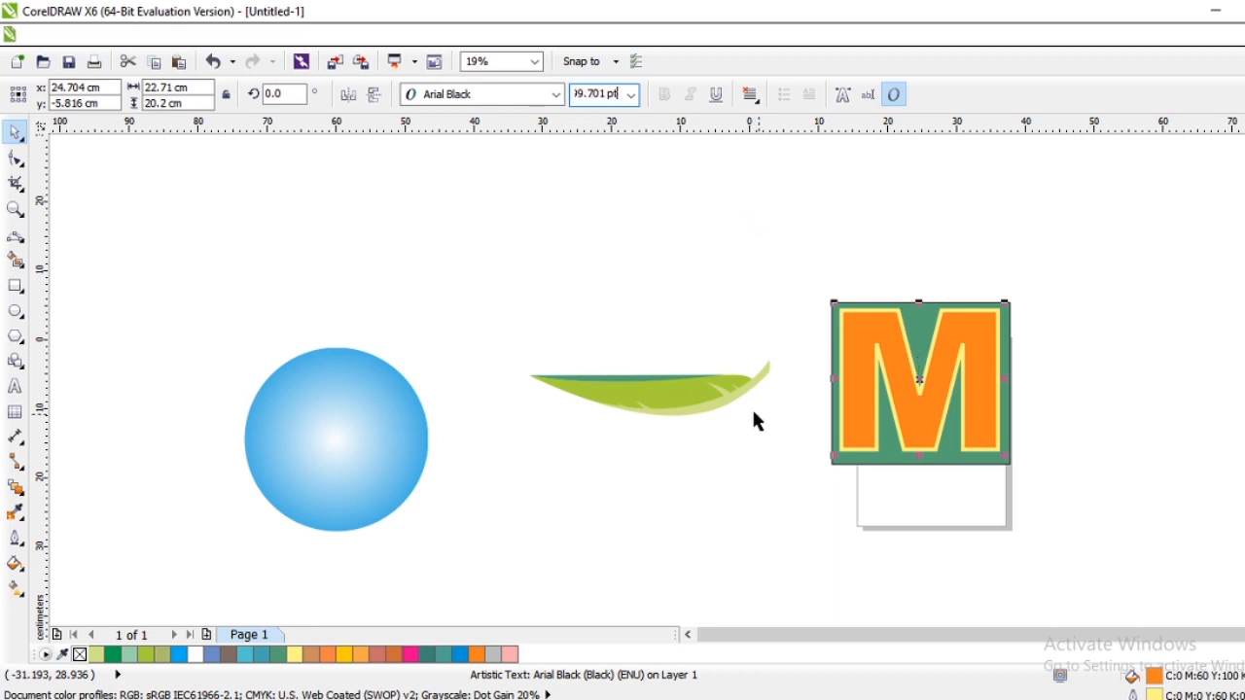
pyautogui.click(14, 131)
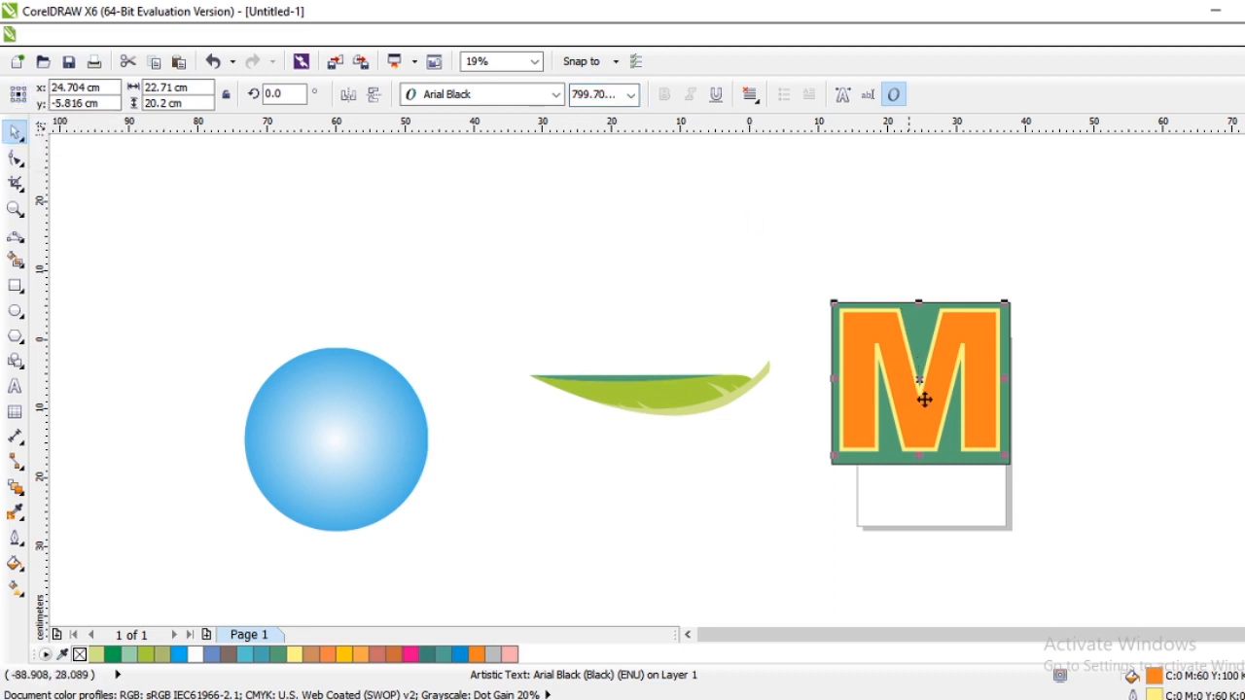
# Step: Set the outline width of the letter M to 36.0 pt
pyautogui.click(1082, 383)
pyautogui.click(993, 402)
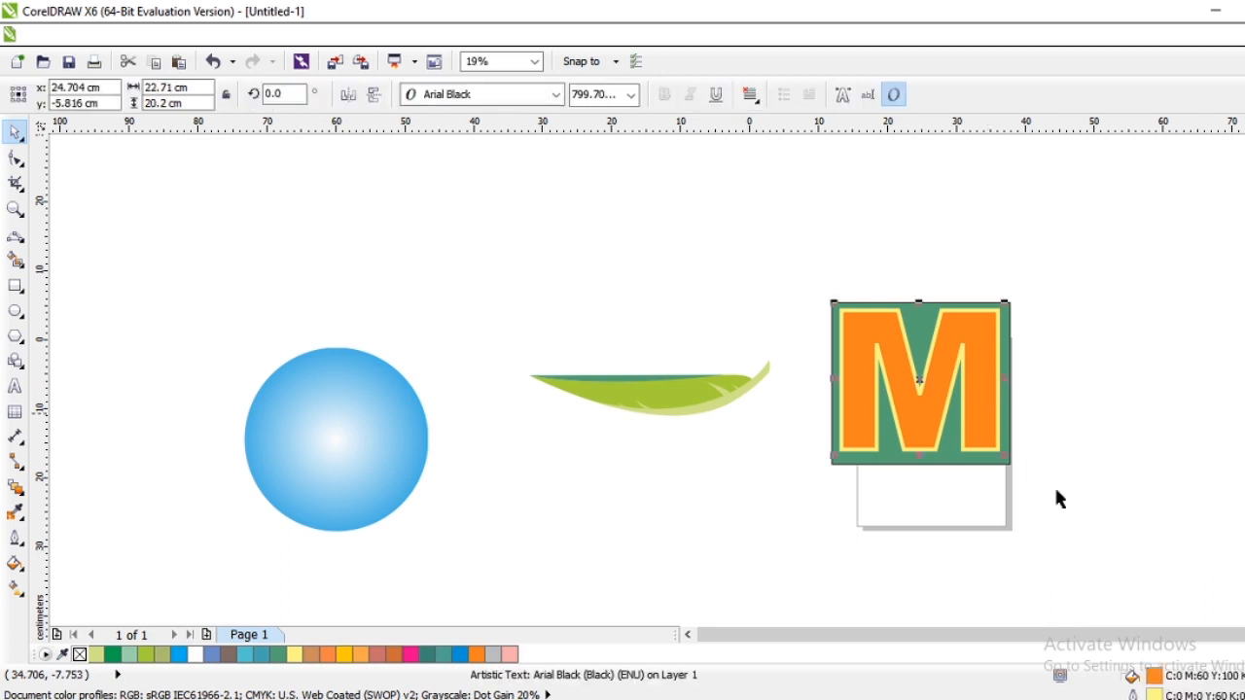
pyautogui.press('F12')
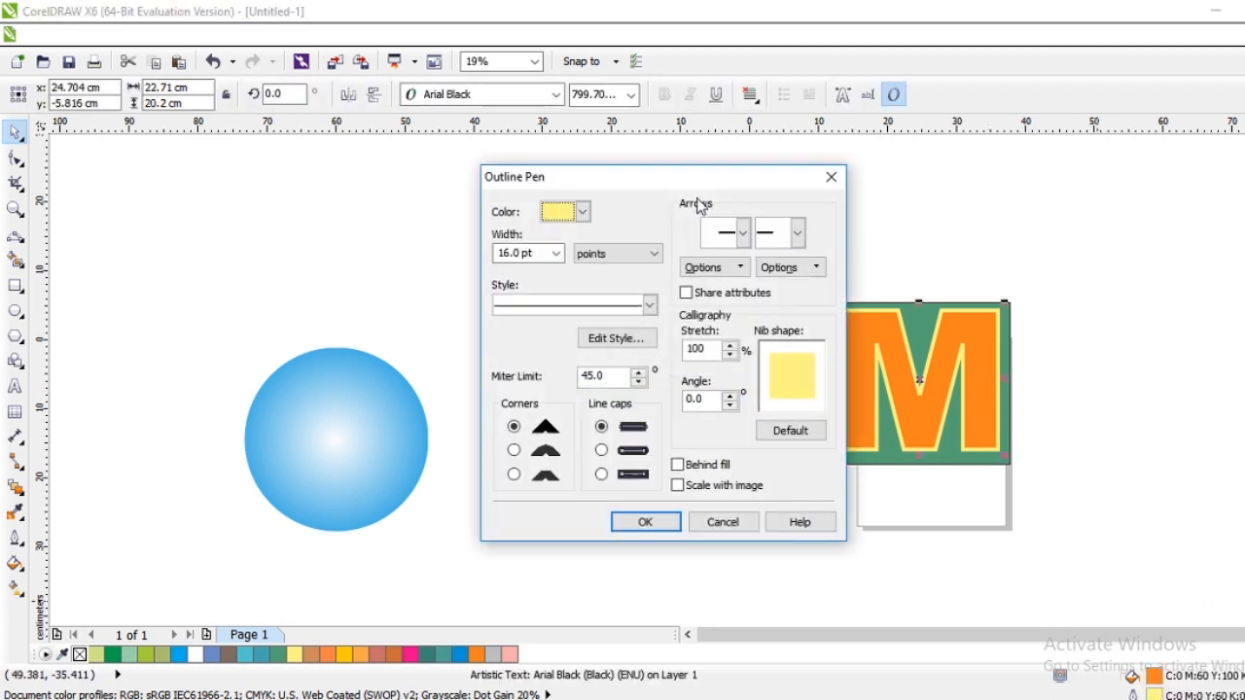
pyautogui.click(556, 253)
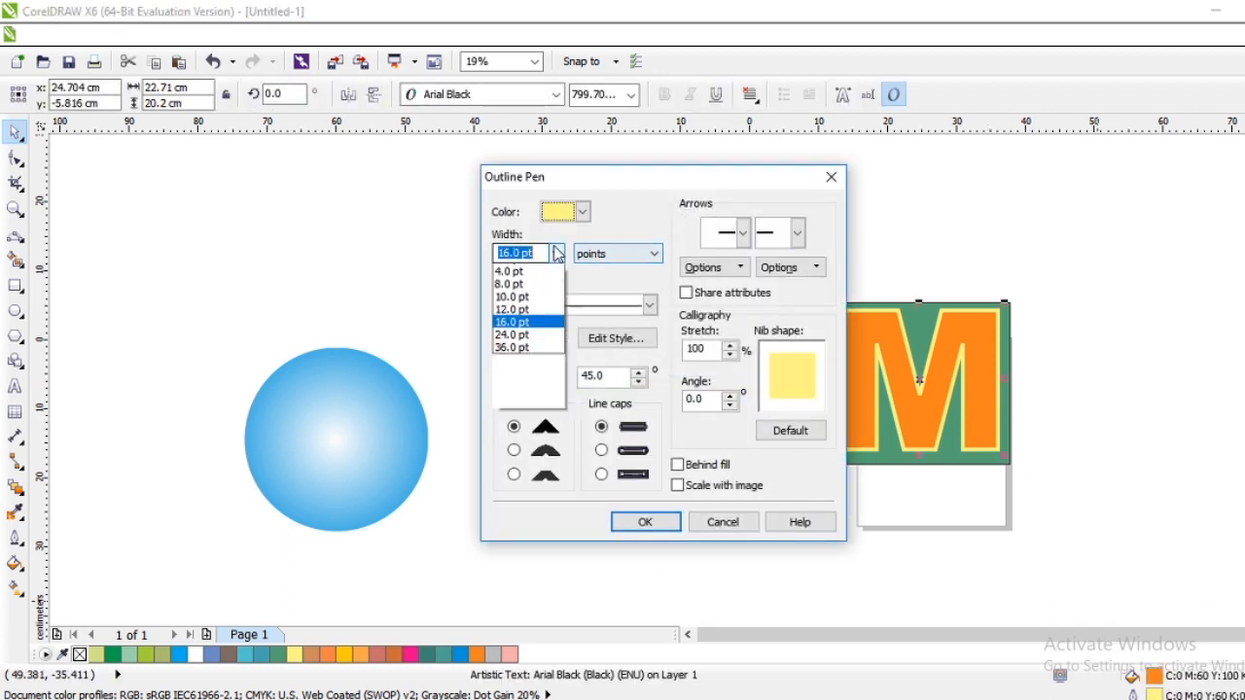
pyautogui.click(548, 449)
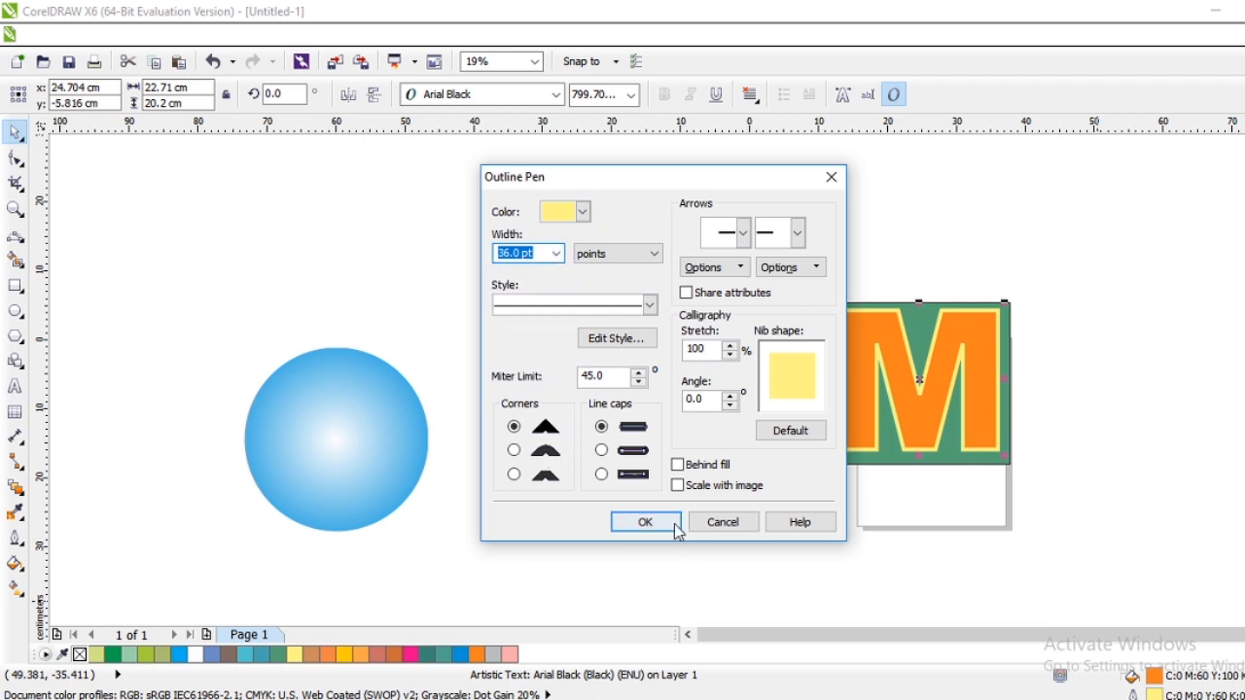
pyautogui.click(671, 522)
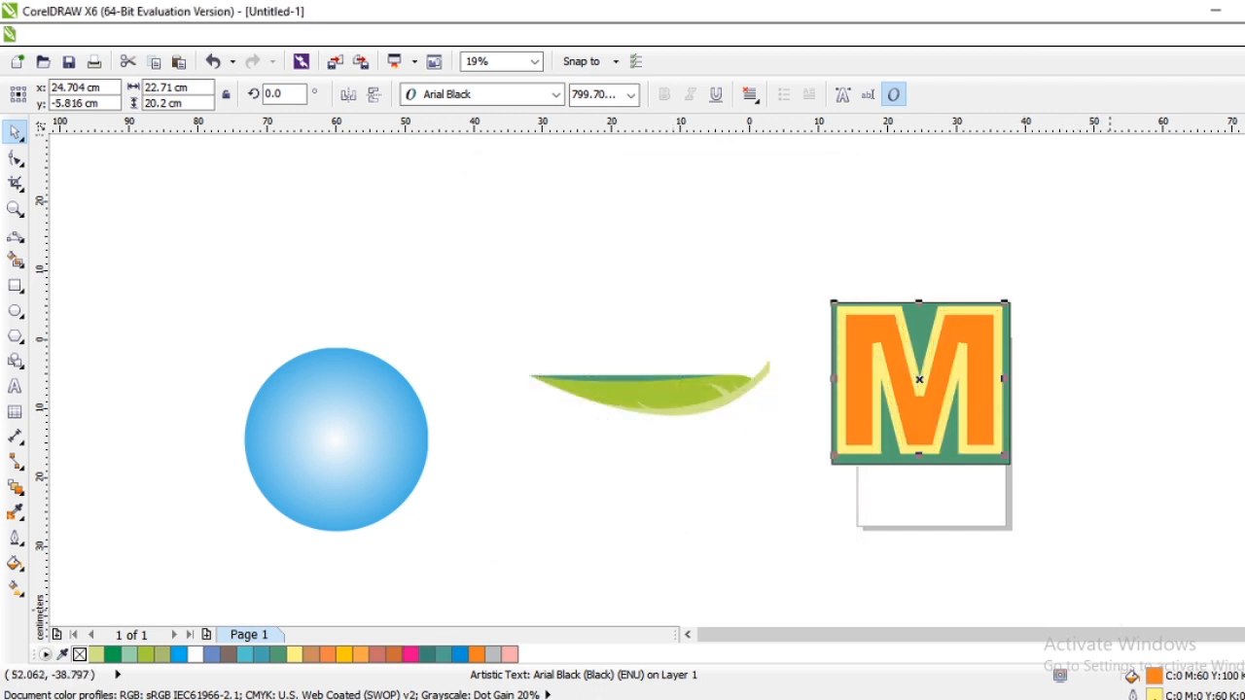
# Step: Reduce the letter M's outline width to 24.0 pt
pyautogui.press('F12')
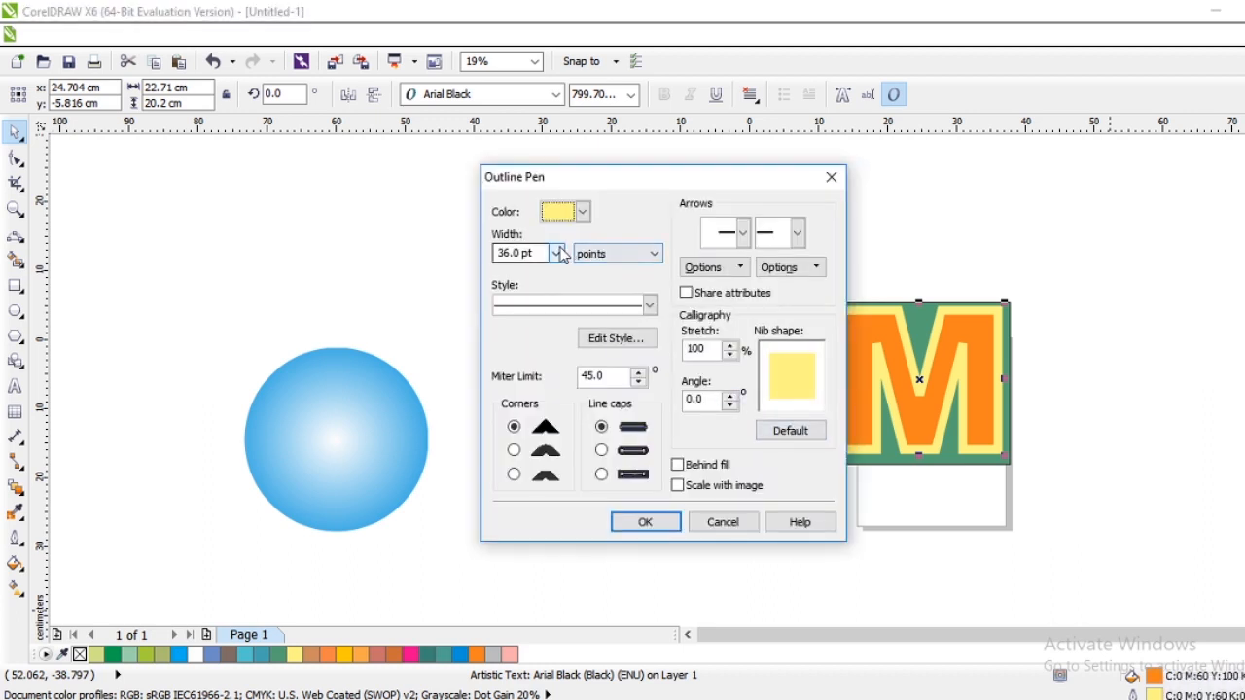
pyautogui.click(557, 254)
pyautogui.click(515, 433)
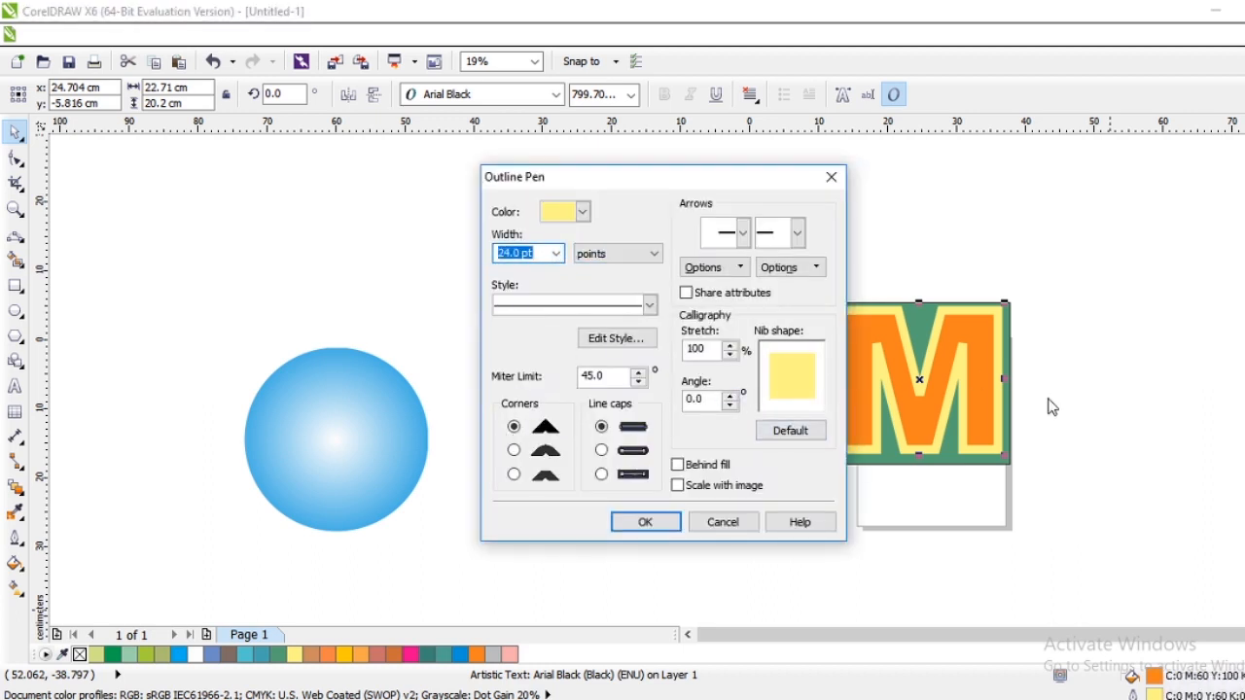
pyautogui.click(670, 521)
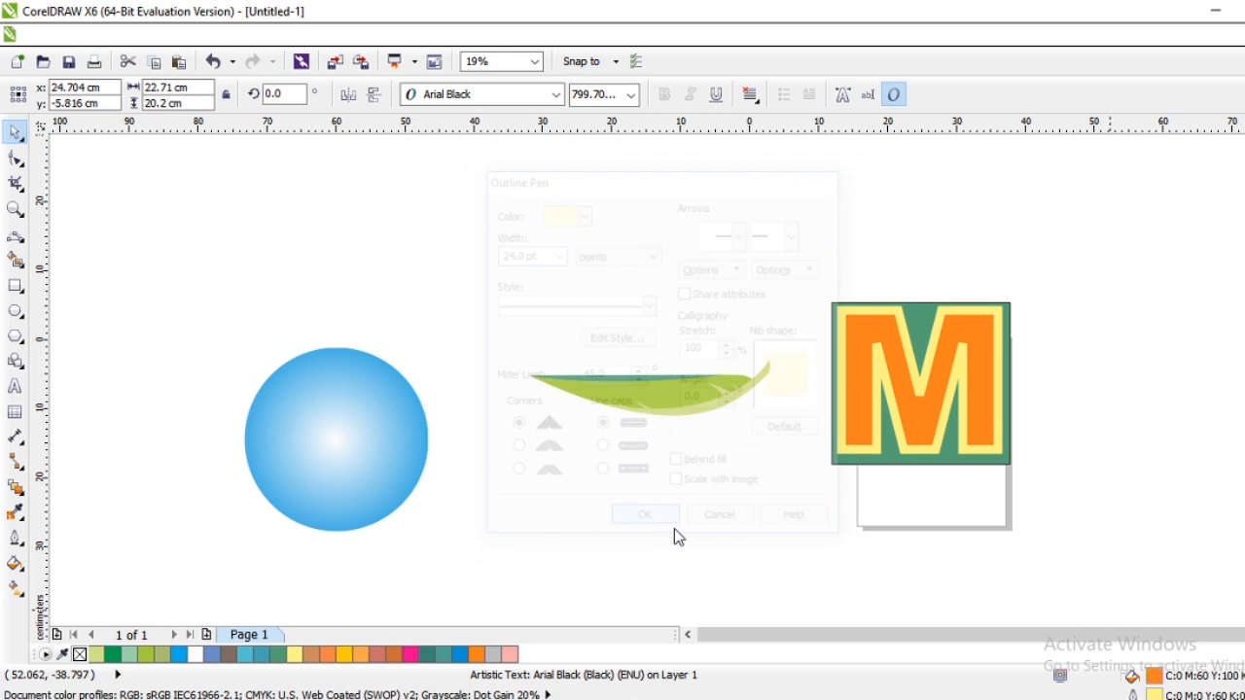
# Step: Nudge the green rectangle slightly upward so it sits evenly behind the letter M
pyautogui.click(902, 507)
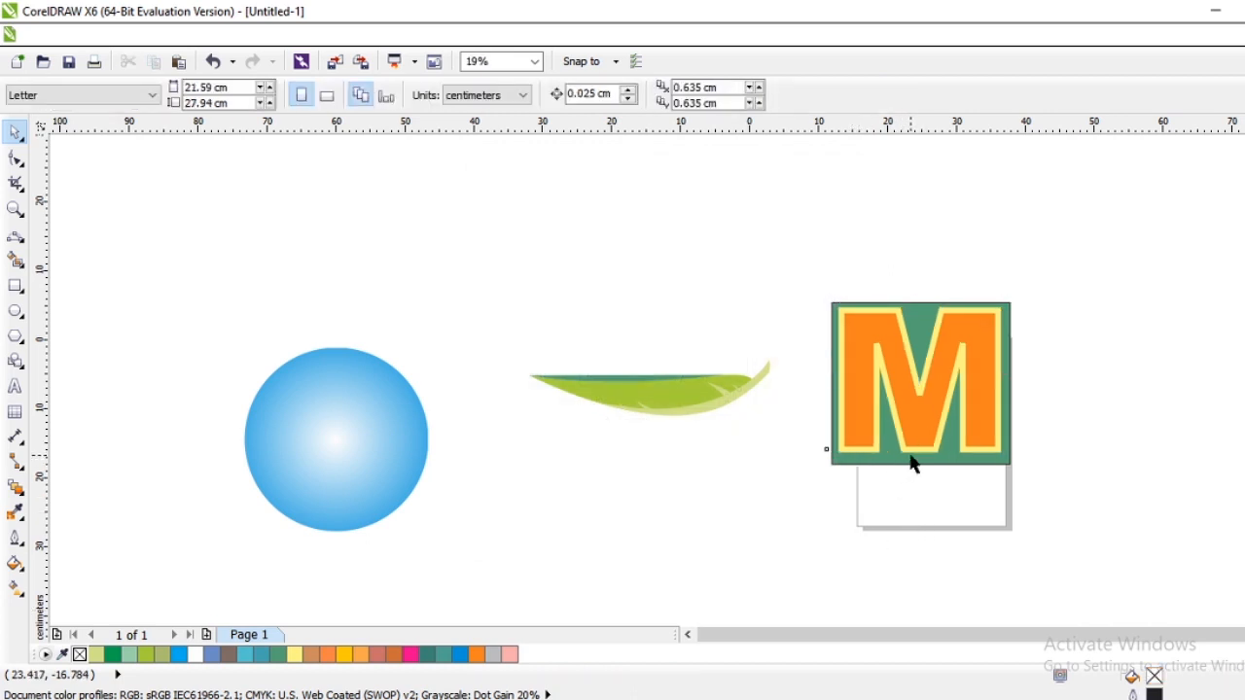
pyautogui.click(914, 466)
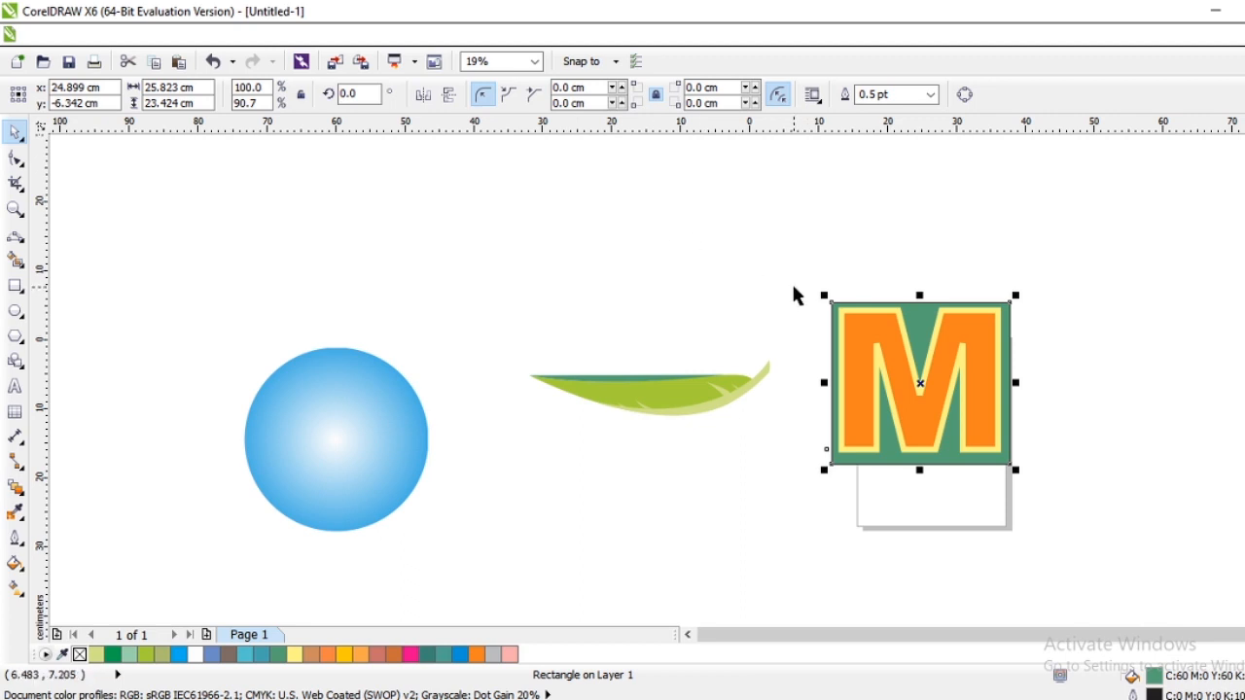
pyautogui.press('Up')
pyautogui.press('Up')
pyautogui.press('Up')
pyautogui.press('Up')
pyautogui.press('Up')
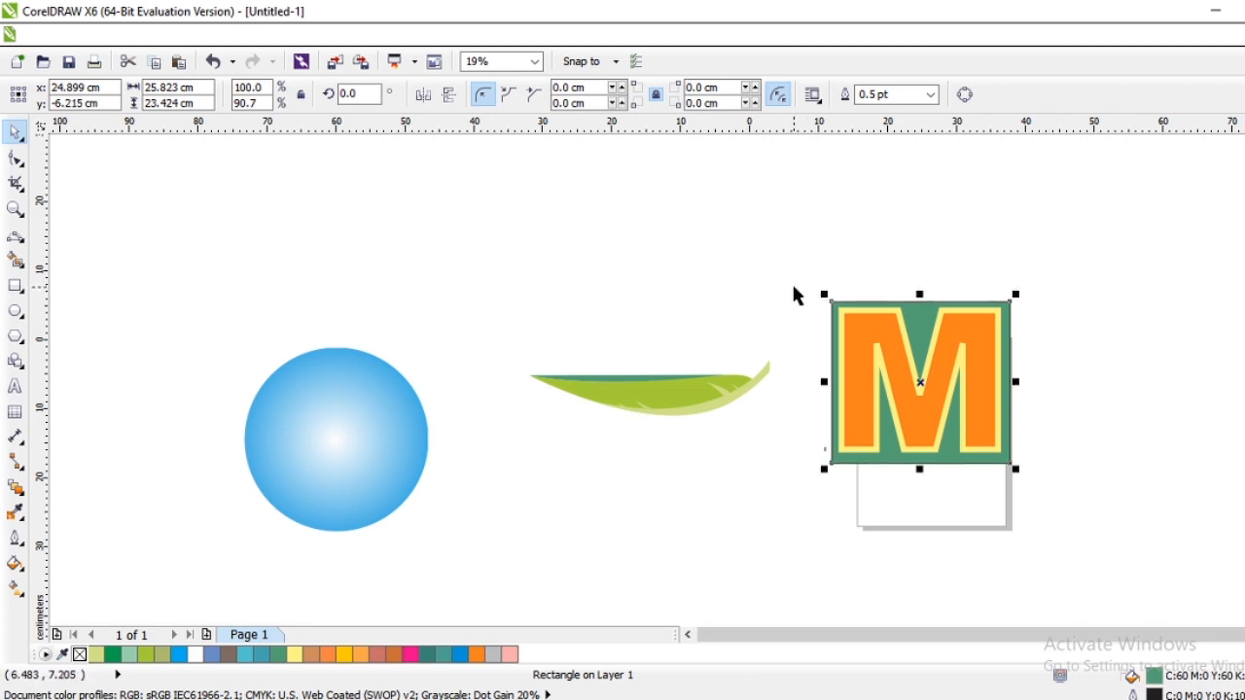
pyautogui.press('Up')
pyautogui.press('Up')
pyautogui.press('Up')
pyautogui.press('Up')
pyautogui.press('Up')
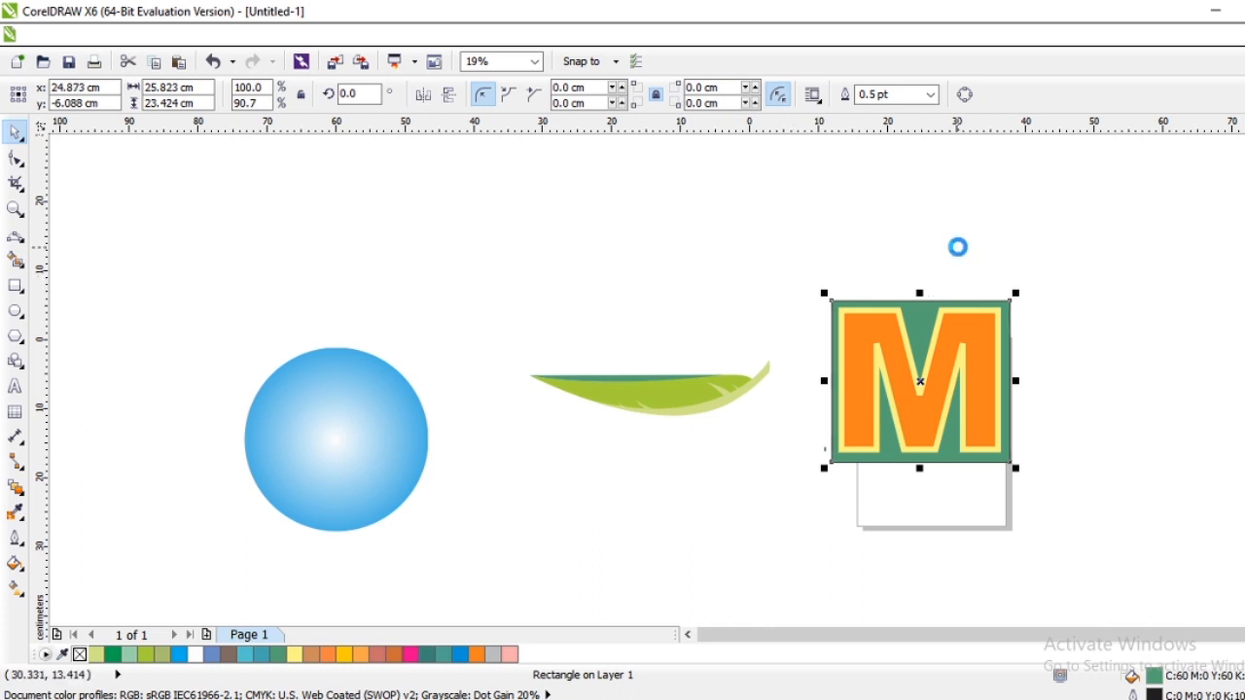
pyautogui.click(922, 293)
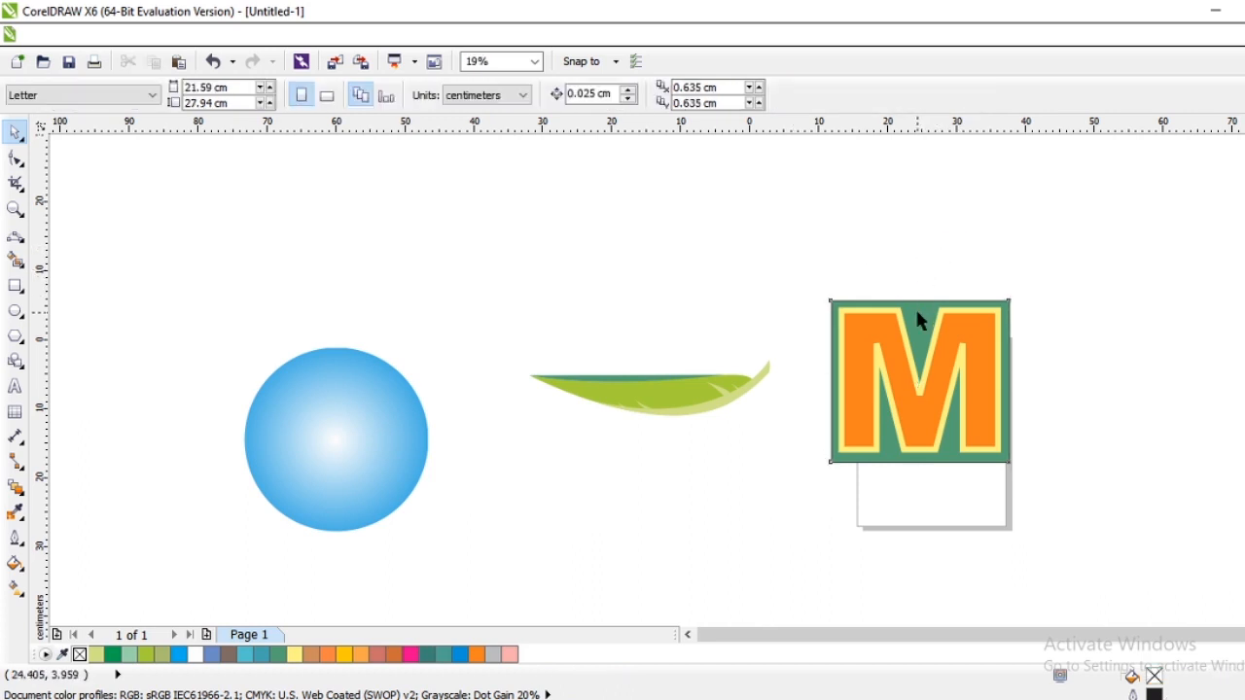
# Step: Convert the green rectangle to a 300 dpi CMYK Color (32-bit) bitmap with anti-aliasing and a transparent background
pyautogui.click(917, 309)
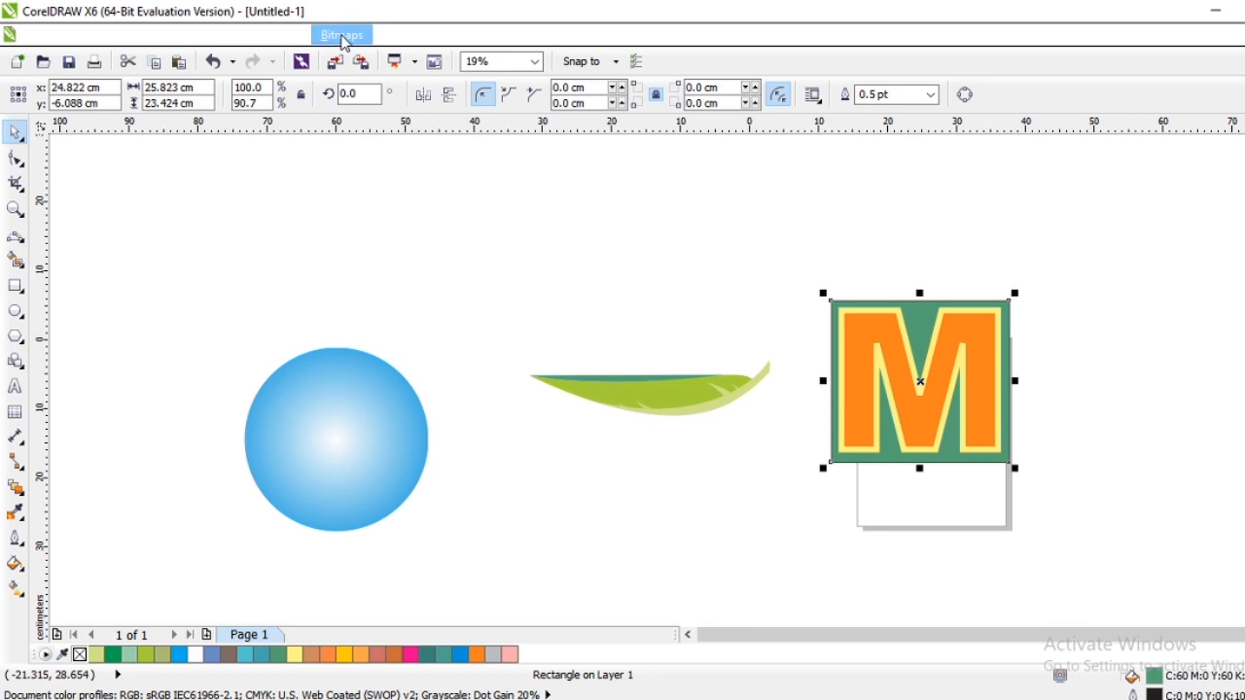
pyautogui.click(342, 36)
pyautogui.click(369, 53)
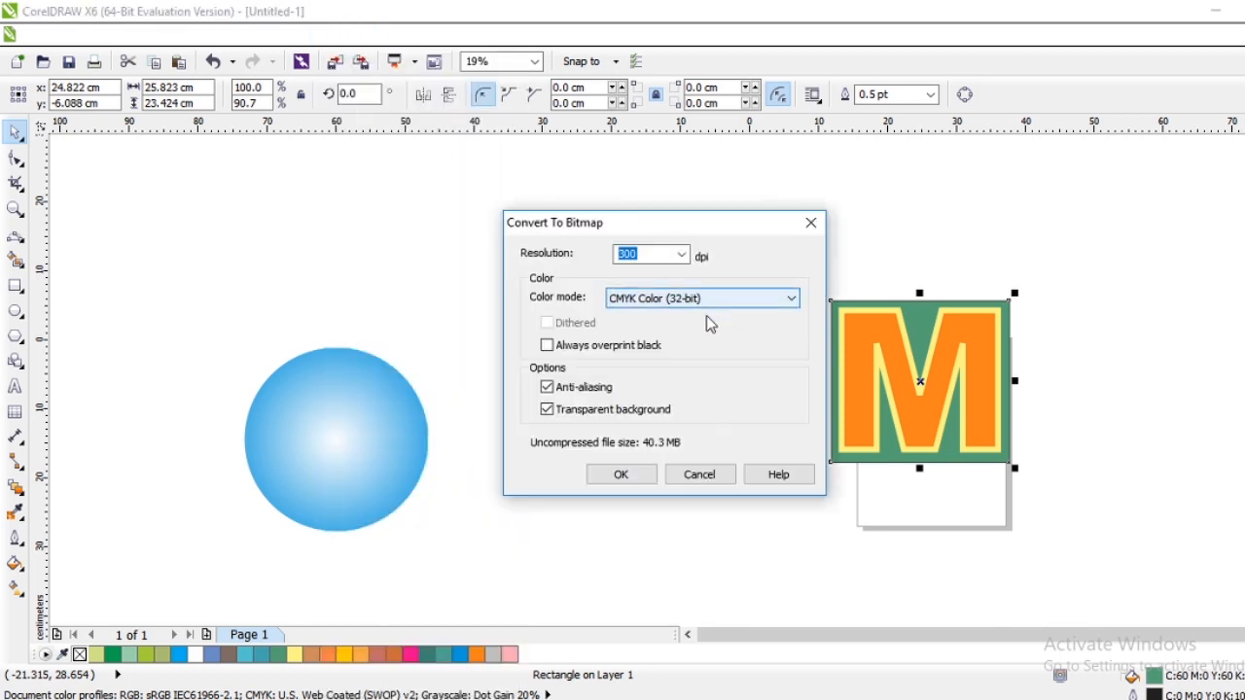
pyautogui.click(620, 474)
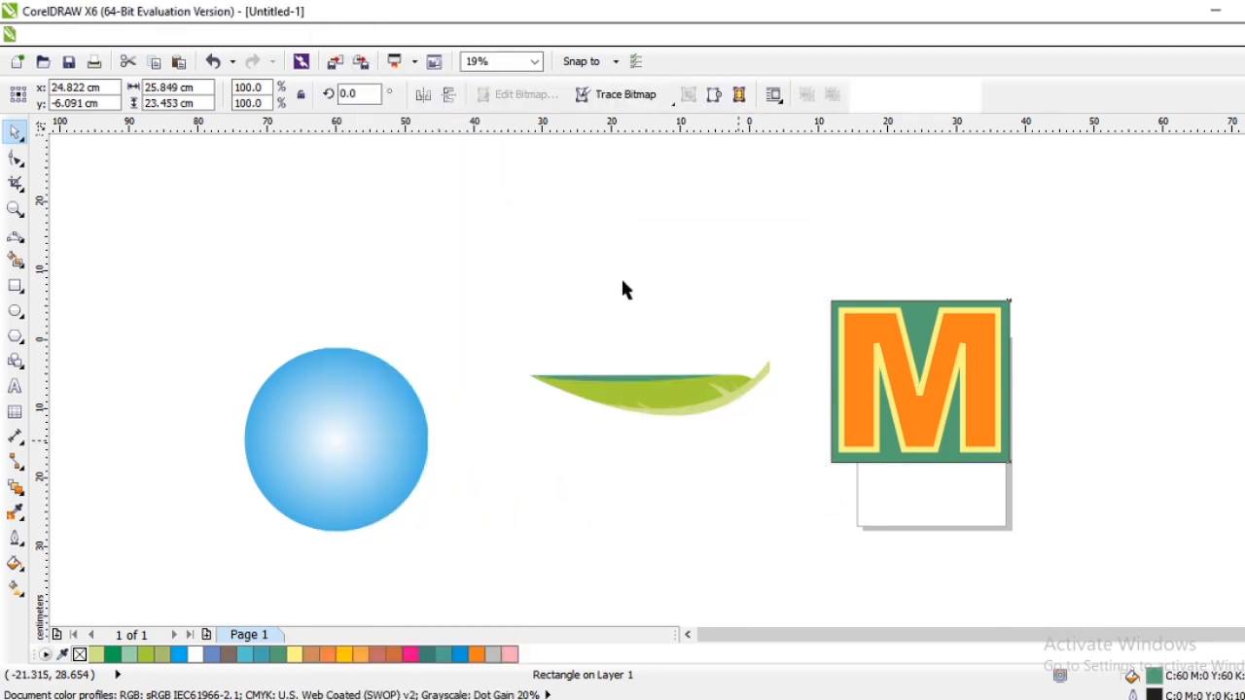
# Step: Apply a Gaussian Blur with a radius of 26.0 pixels to the green rectangle bitmap
pyautogui.click(356, 35)
pyautogui.moveTo(416, 503)
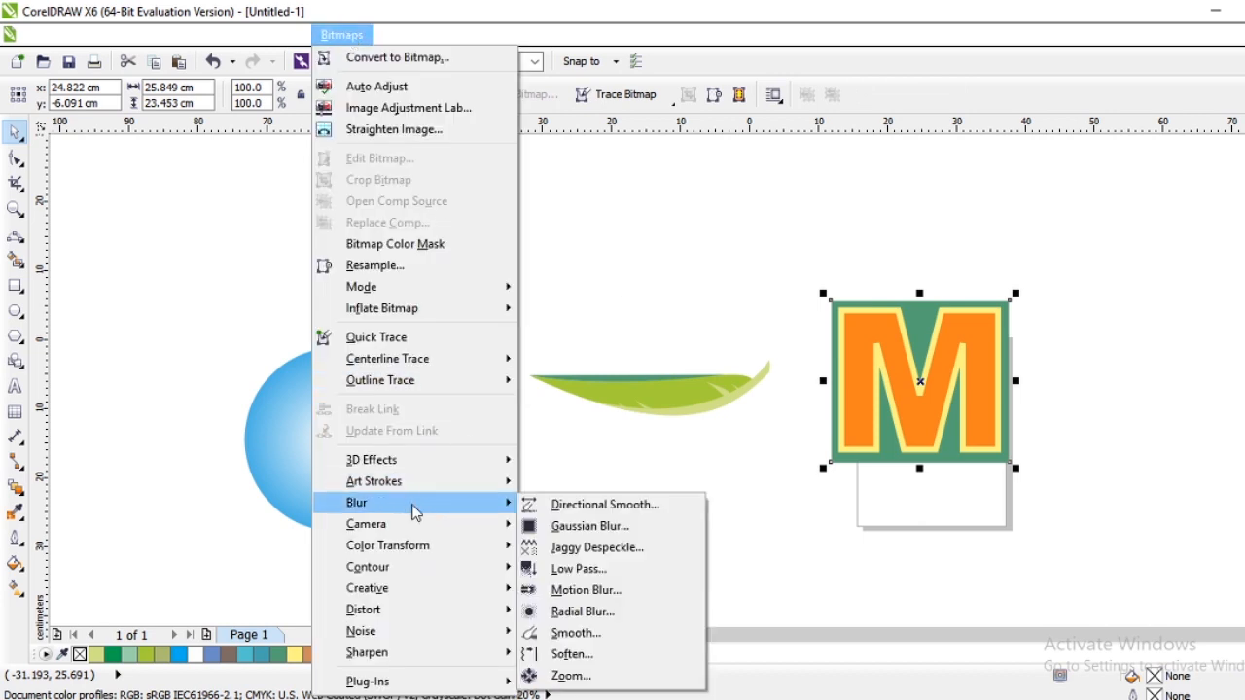
pyautogui.click(657, 526)
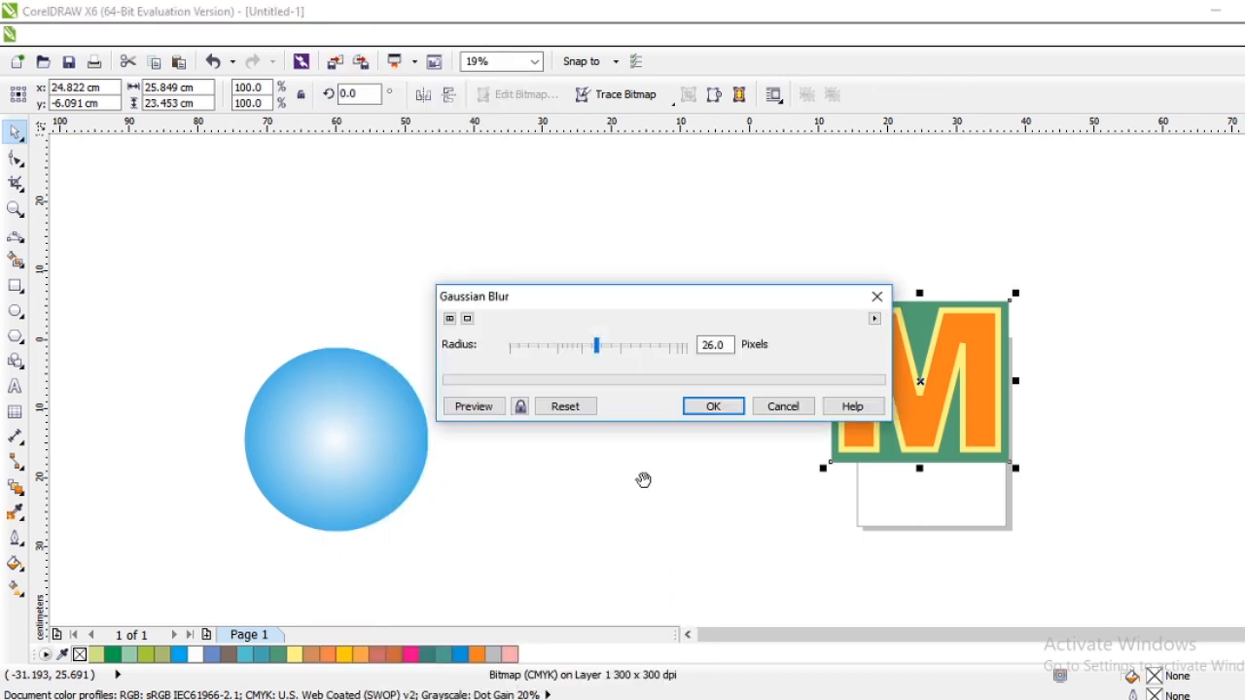
pyautogui.click(712, 407)
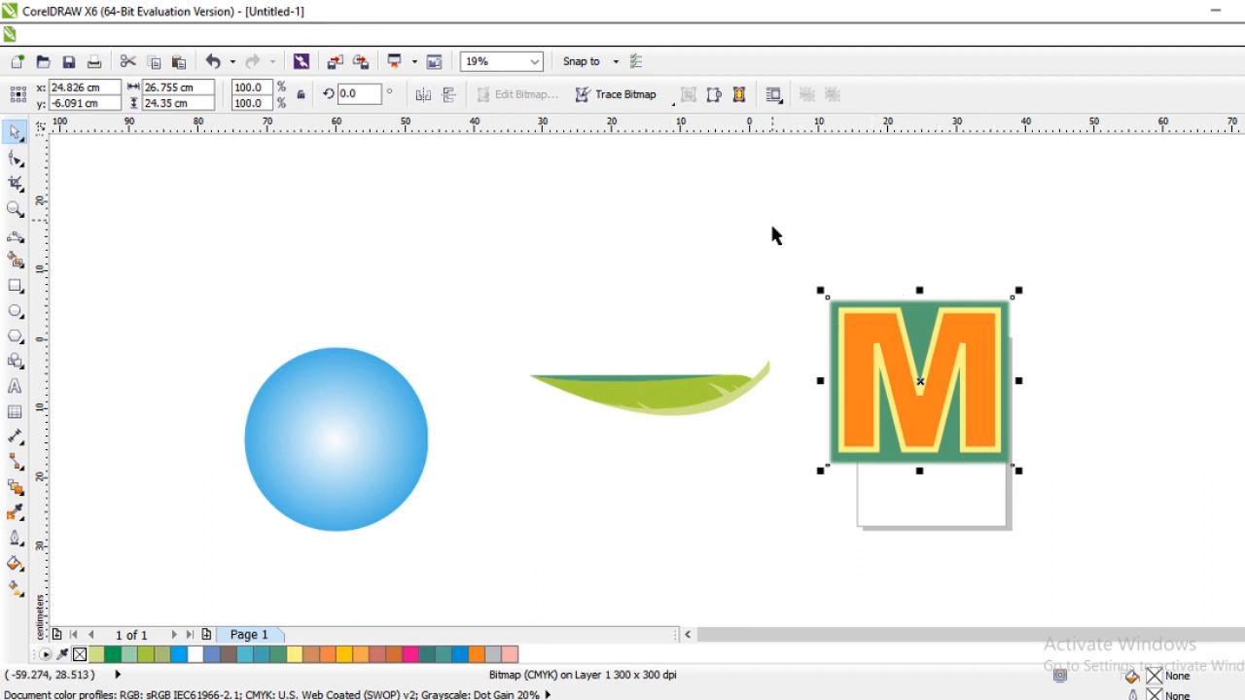
# Step: Scale the letter M and its green background to about 20.4 by 18.6 cm and group them beside the blue circle
pyautogui.moveTo(778, 247); pyautogui.dragTo(1095, 528)
pyautogui.moveTo(920, 381); pyautogui.dragTo(399, 431)
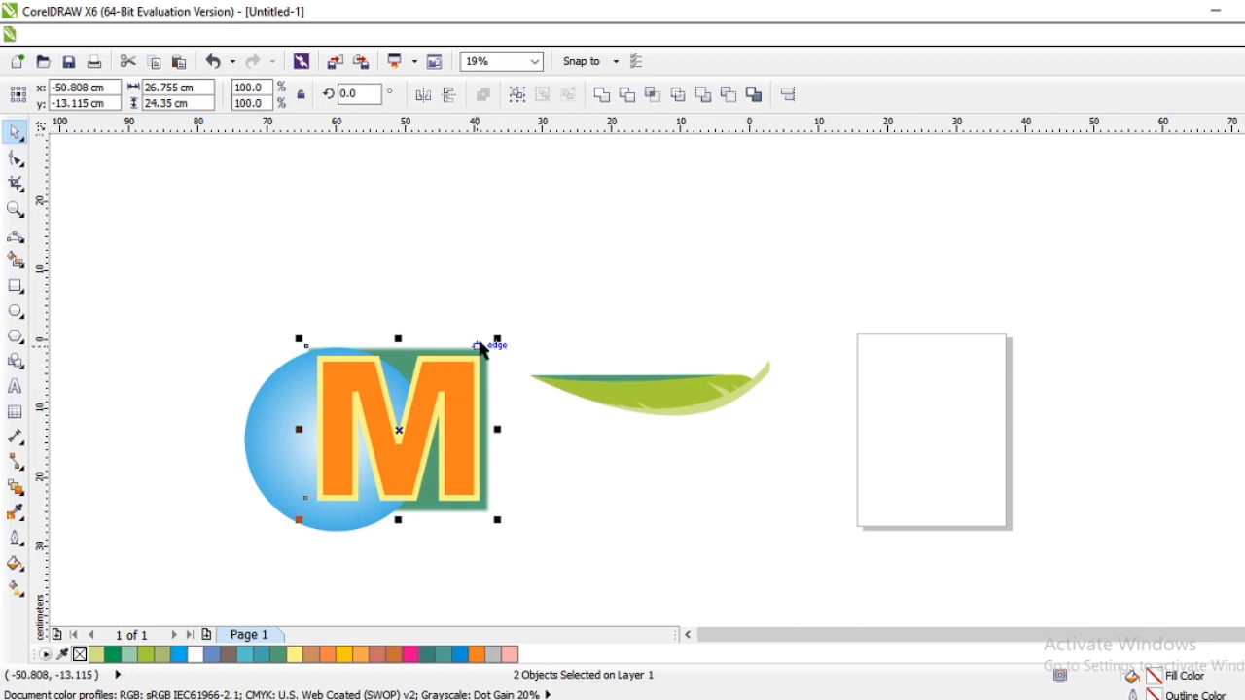
pyautogui.moveTo(497, 341); pyautogui.dragTo(453, 379)
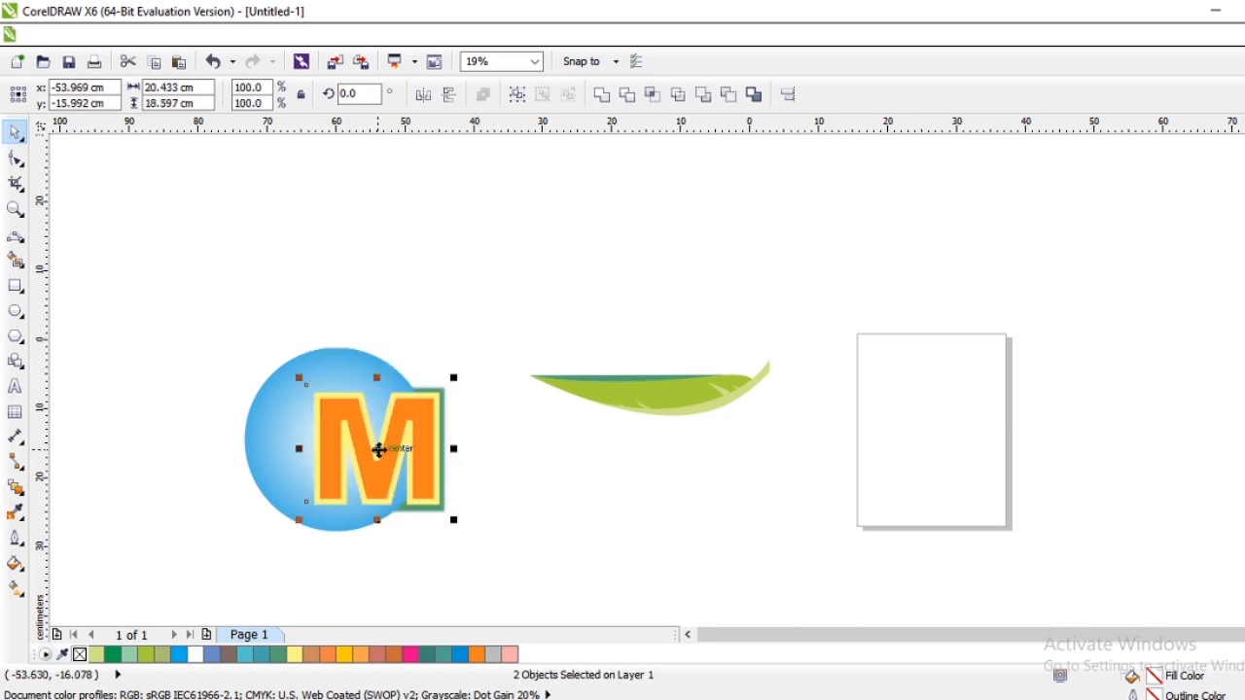
pyautogui.moveTo(379, 449); pyautogui.dragTo(520, 480)
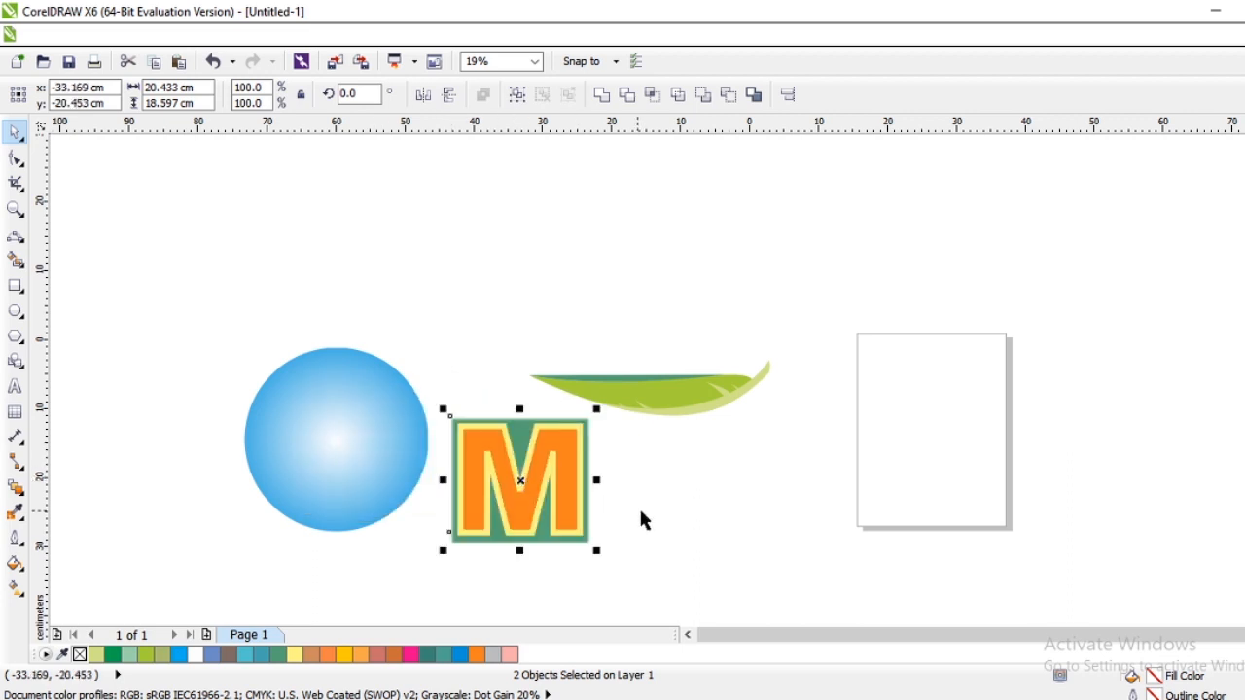
pyautogui.hotkey('ctrl', 'g')
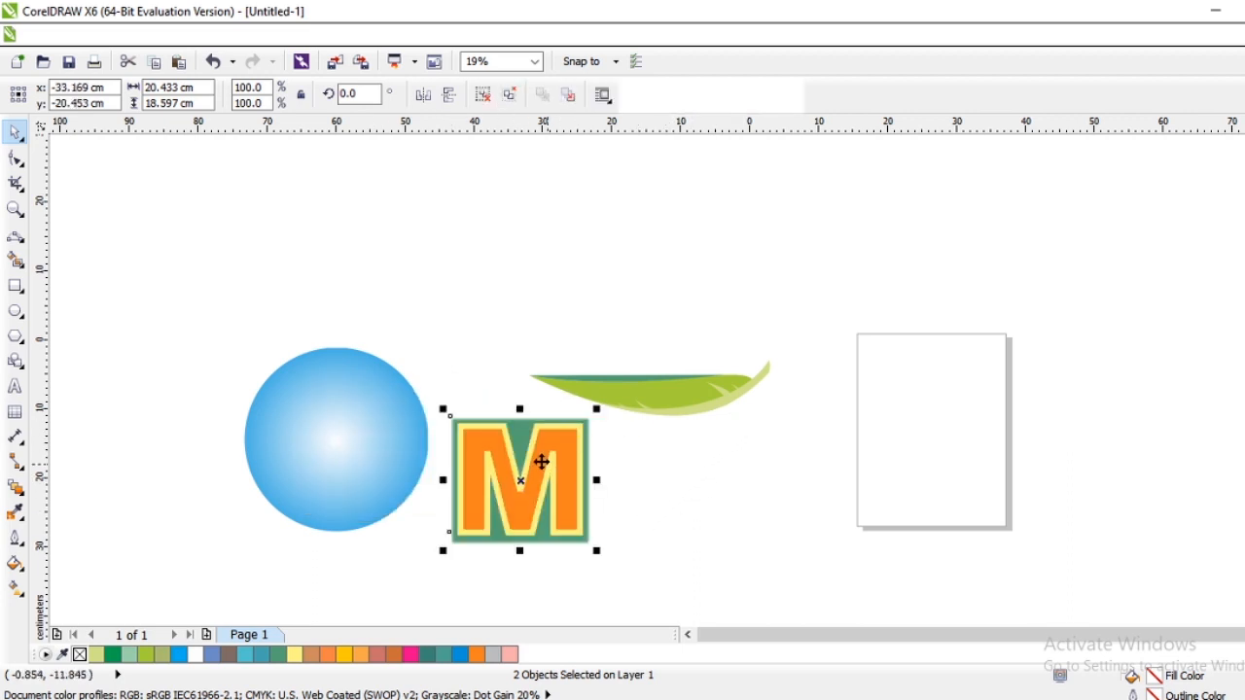
# Step: Try to move the M group up against the edge of the blue circle
pyautogui.moveTo(523, 481)
pyautogui.mouseDown()
pyautogui.moveTo(402, 434)
pyautogui.moveTo(497, 467)
pyautogui.moveTo(500, 453)
pyautogui.mouseUp()
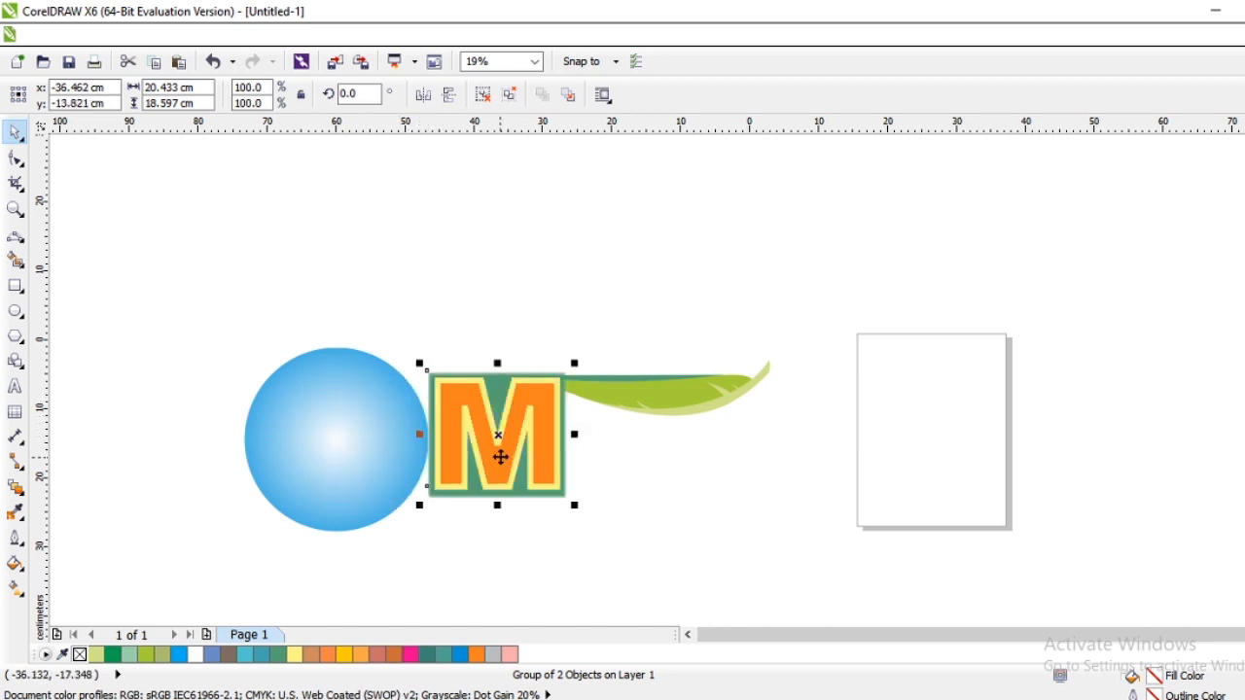
pyautogui.click(658, 494)
pyautogui.click(522, 450)
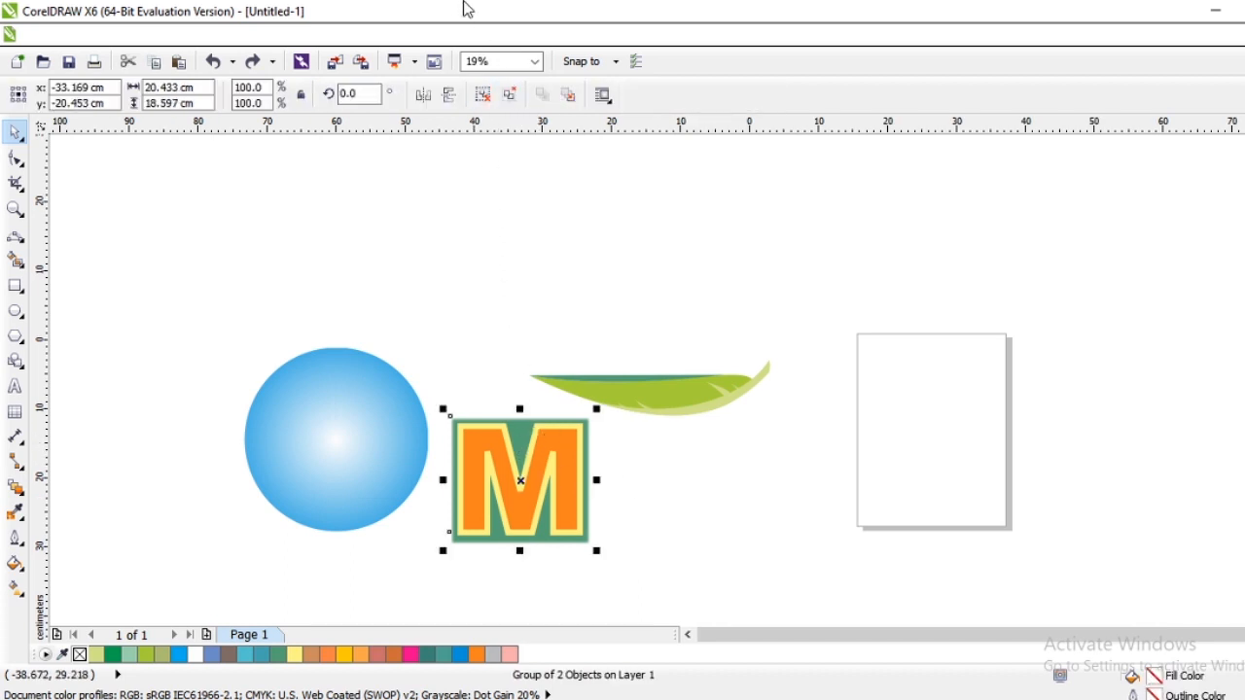
# Step: Apply a Gaussian Blur with a radius of 39.0 pixels to the M group's green background
pyautogui.click(345, 35)
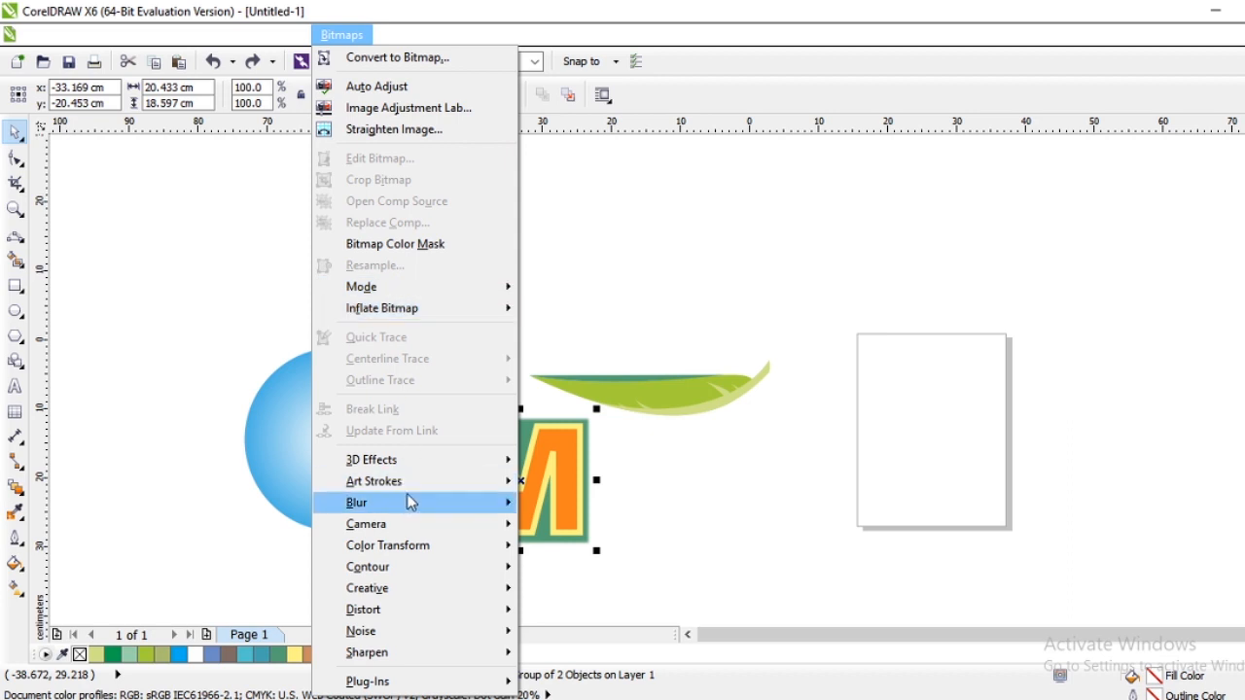
pyautogui.moveTo(435, 502)
pyautogui.click(568, 524)
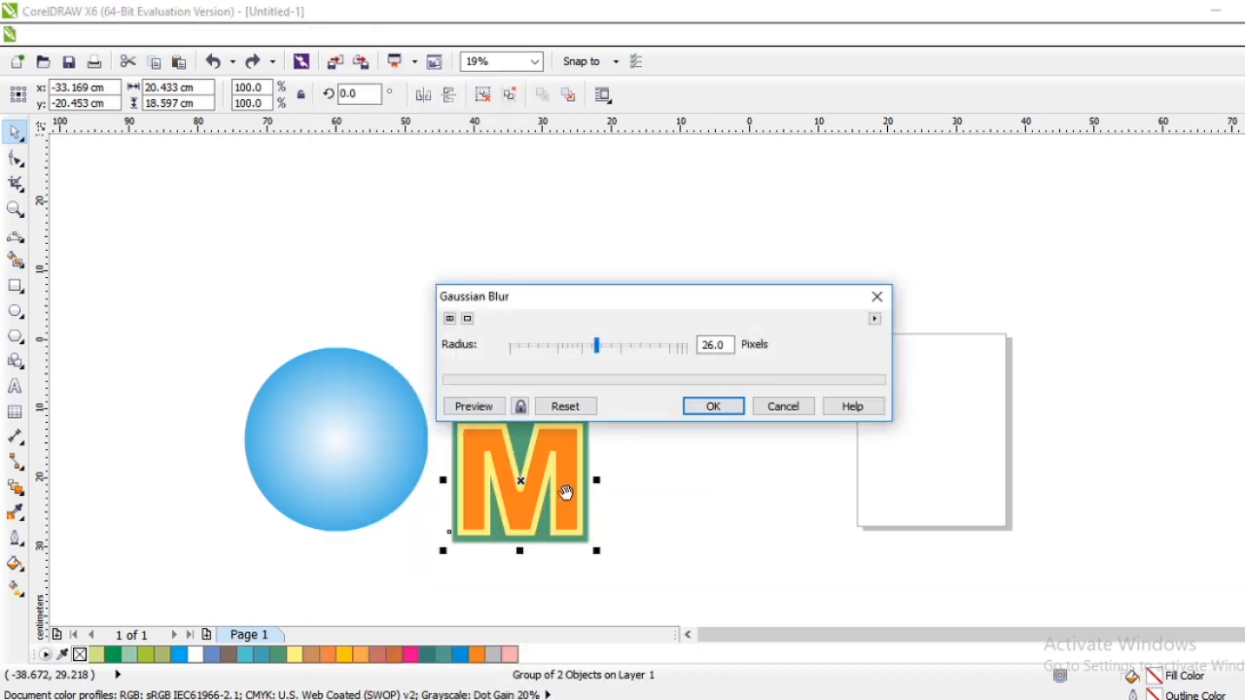
pyautogui.click(609, 352)
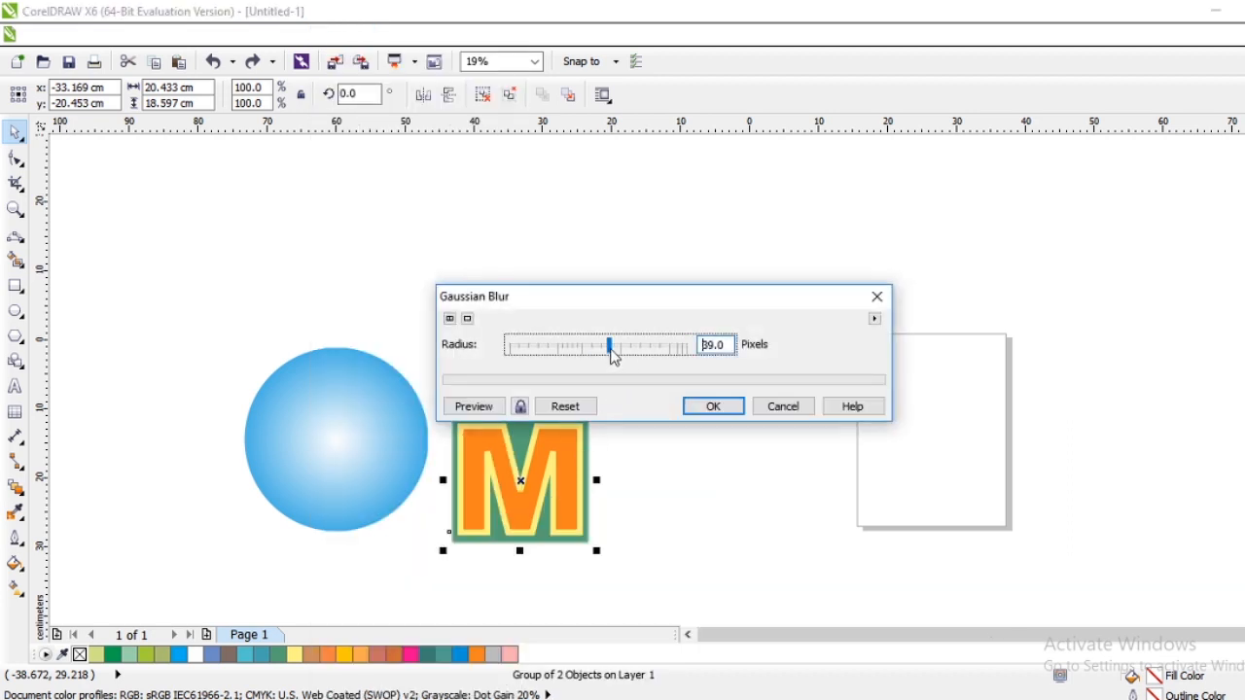
pyautogui.click(709, 406)
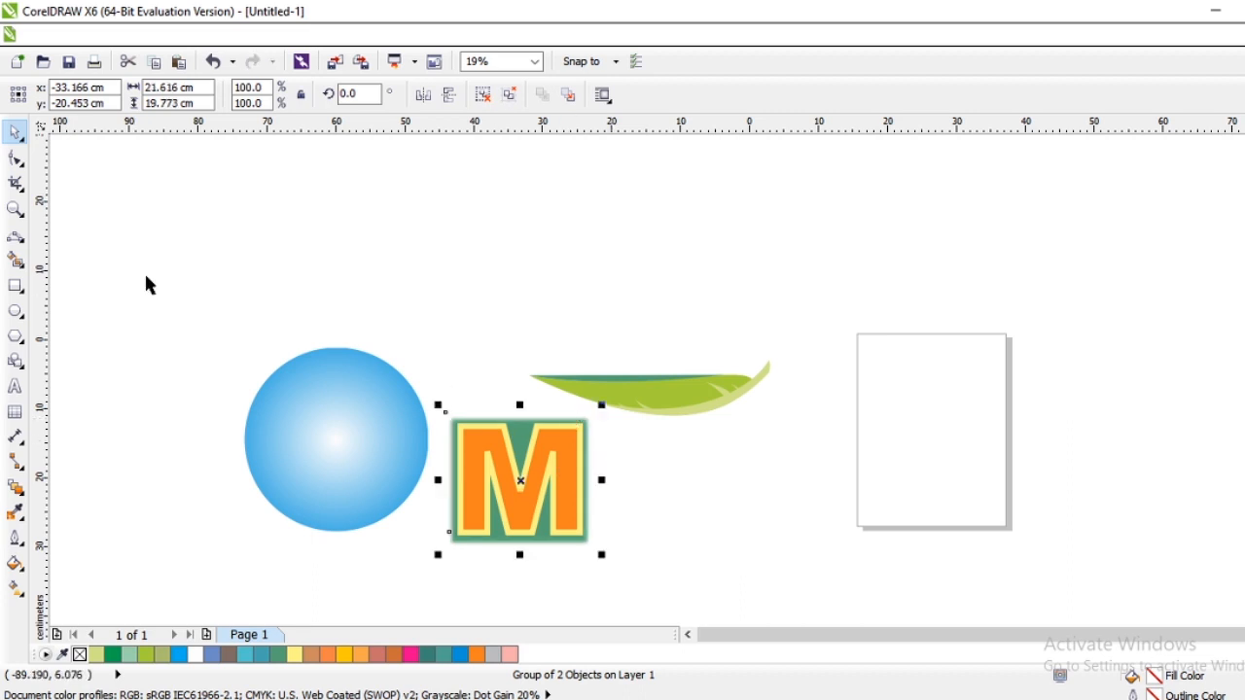
# Step: Group the M artwork with the small leaf piece beside it and place the group over the right half of the blue circle
pyautogui.moveTo(408, 367); pyautogui.dragTo(642, 608)
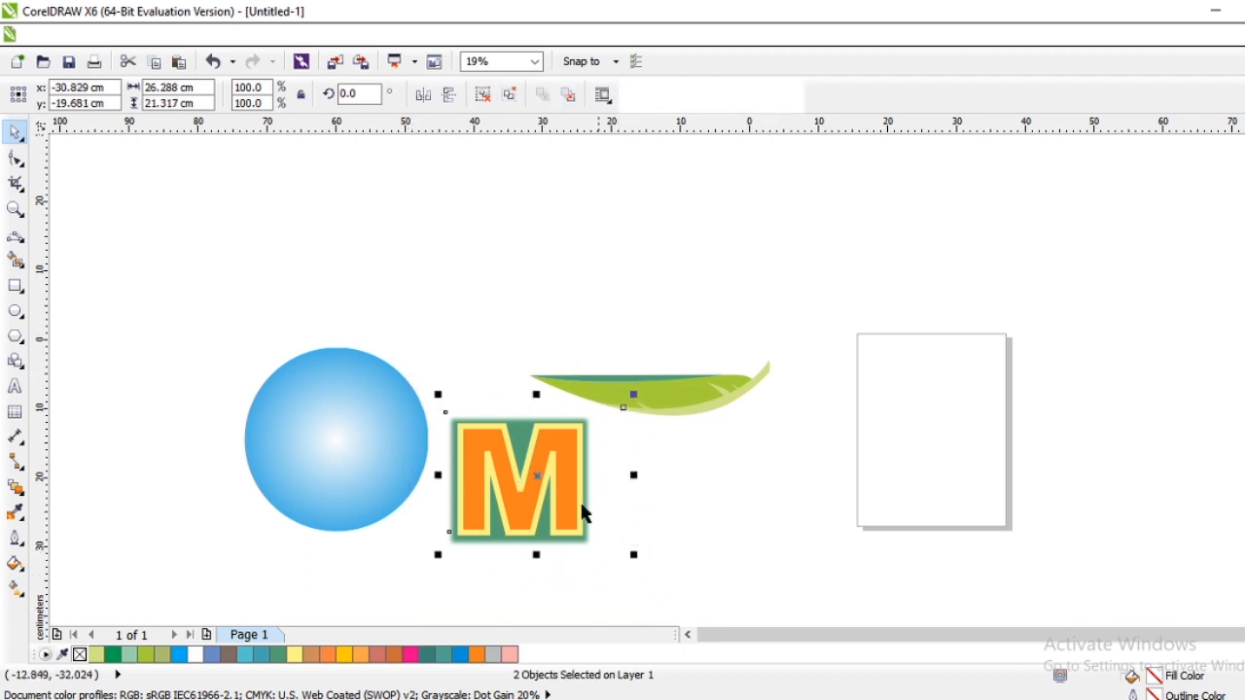
pyautogui.hotkey('ctrl', 'g')
pyautogui.moveTo(527, 475); pyautogui.dragTo(397, 436)
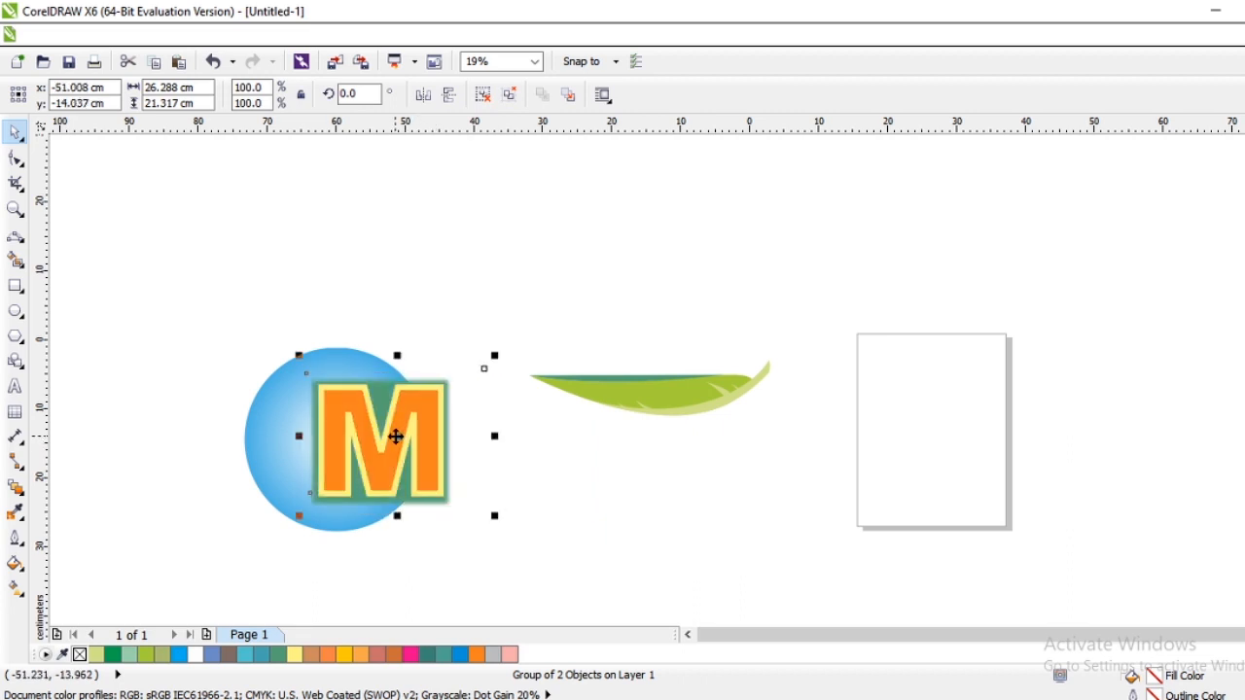
pyautogui.click(534, 497)
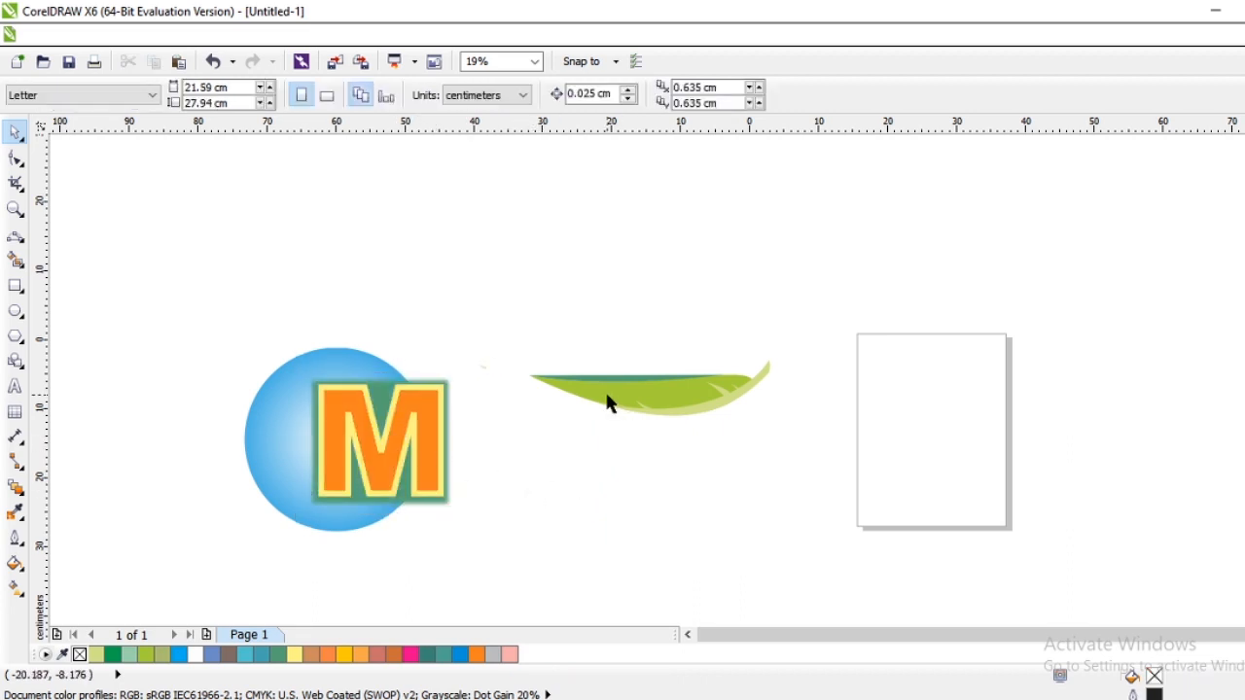
# Step: Move the green leaf to the lower edge of the blue circle and send the circle behind the leaf
pyautogui.moveTo(504, 334); pyautogui.dragTo(839, 443)
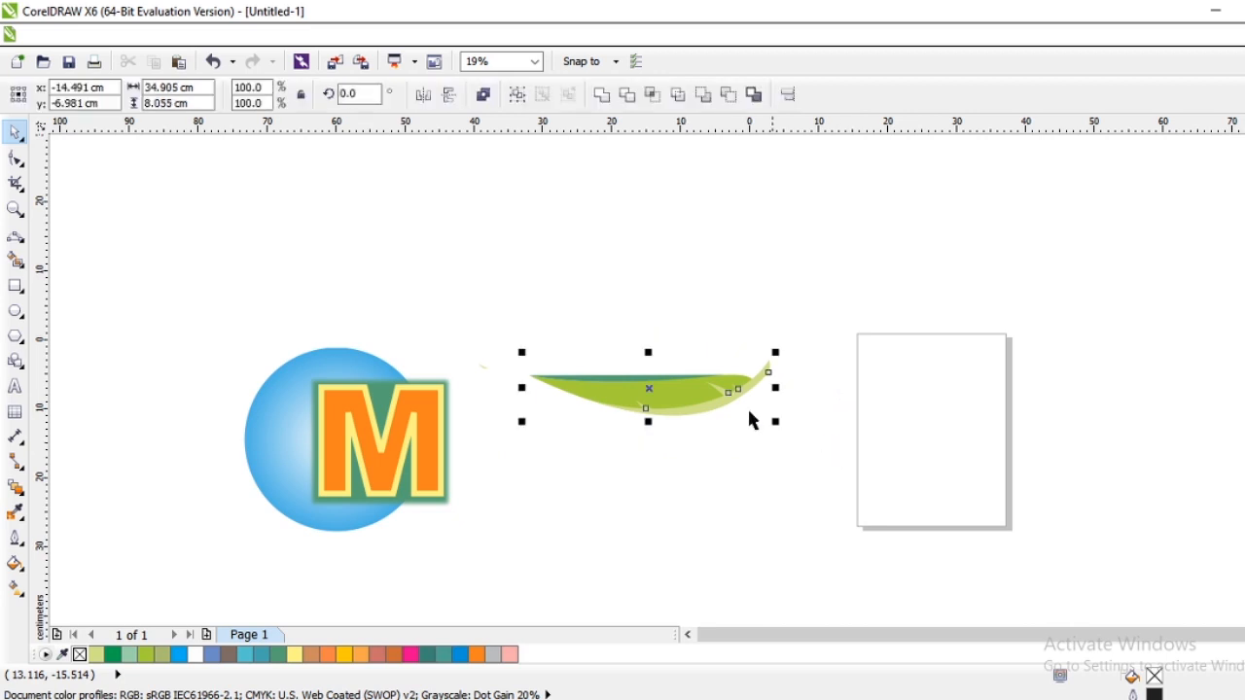
pyautogui.moveTo(648, 394); pyautogui.dragTo(337, 519)
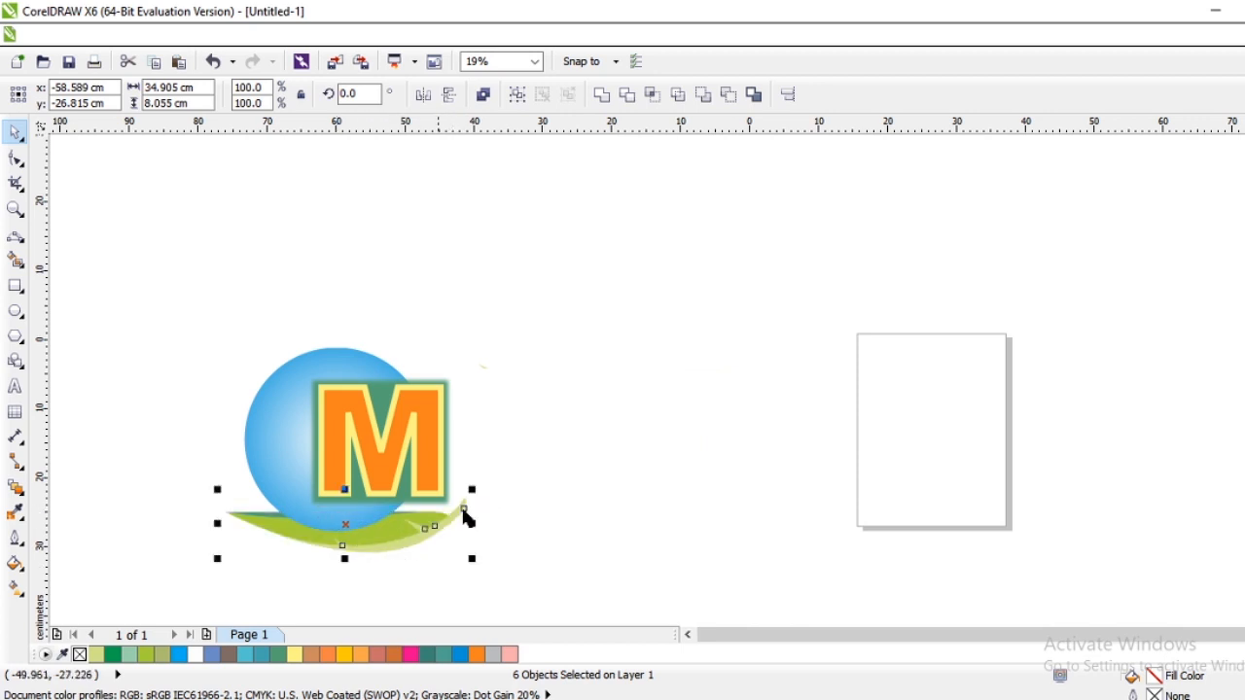
pyautogui.click(290, 439)
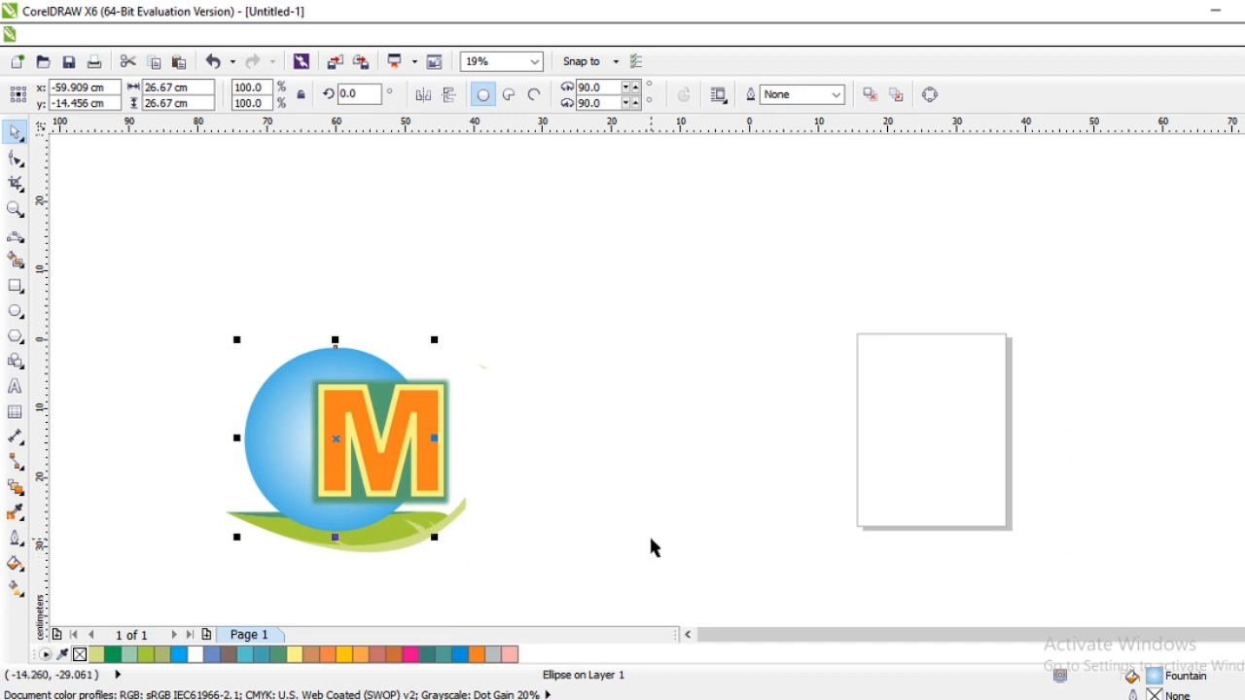
pyautogui.press('pageup')
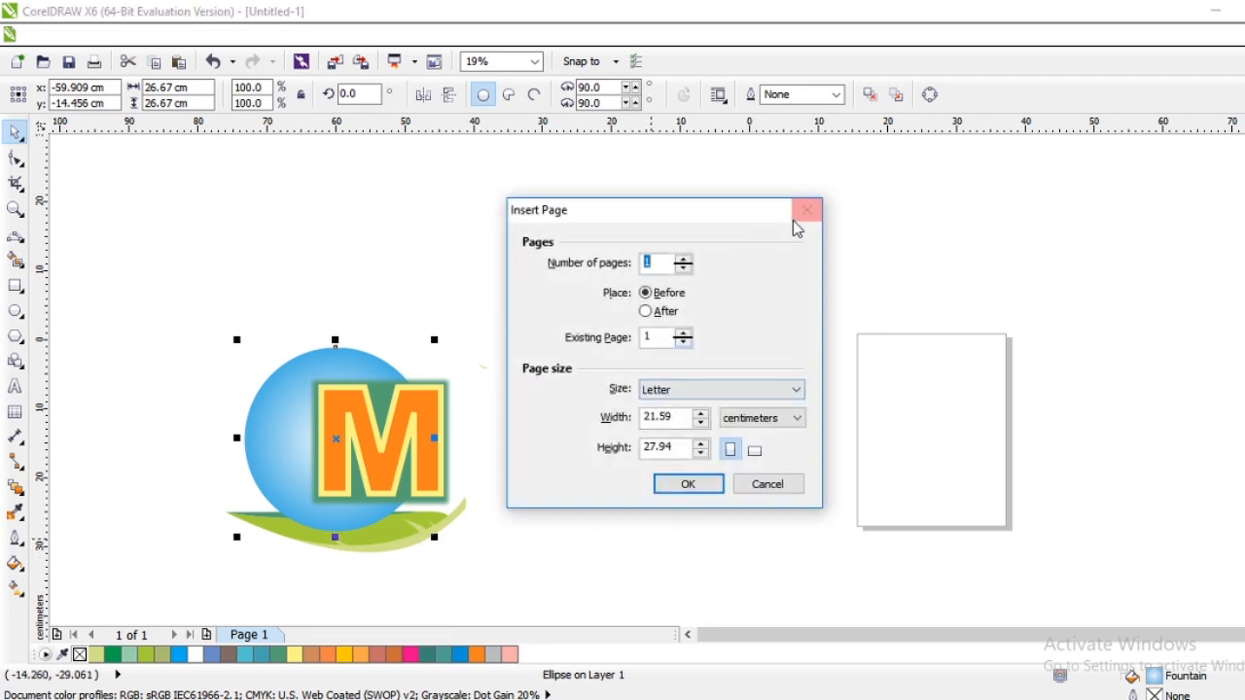
pyautogui.click(794, 223)
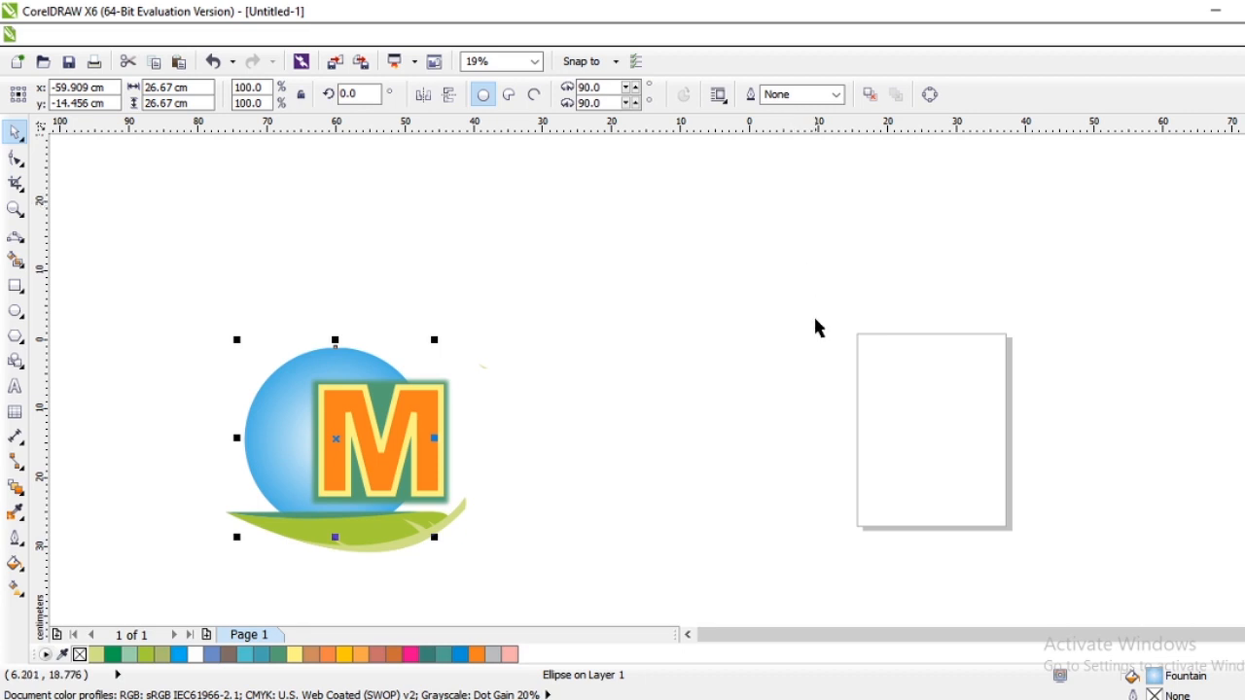
pyautogui.click(665, 463)
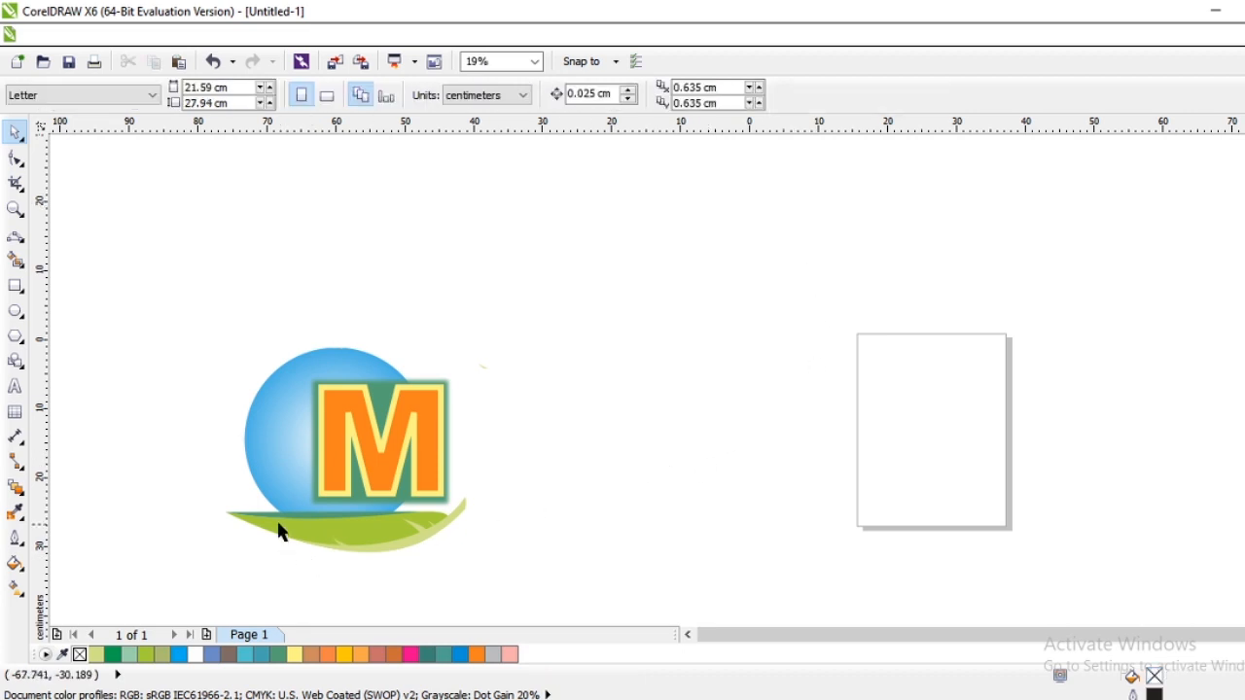
# Step: Select all the green leaf pieces together and enlarge the leaf to about 38.3 cm wide and 8.8 cm high
pyautogui.click(275, 525)
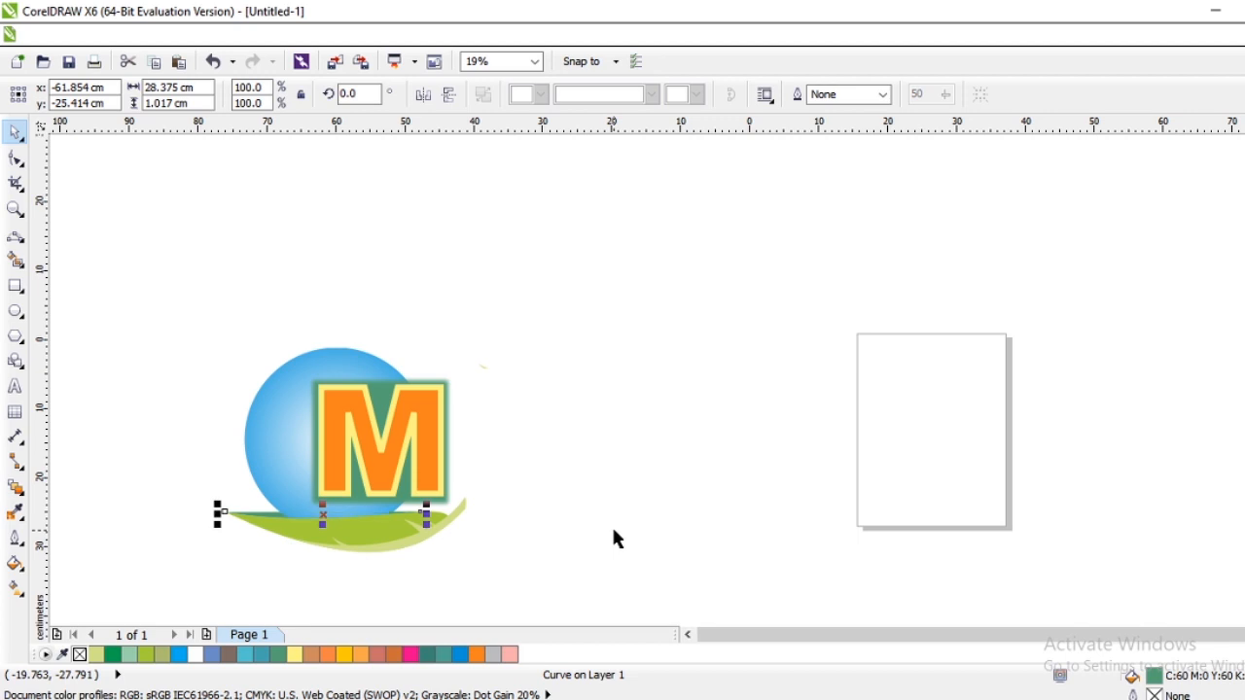
pyautogui.click(542, 480)
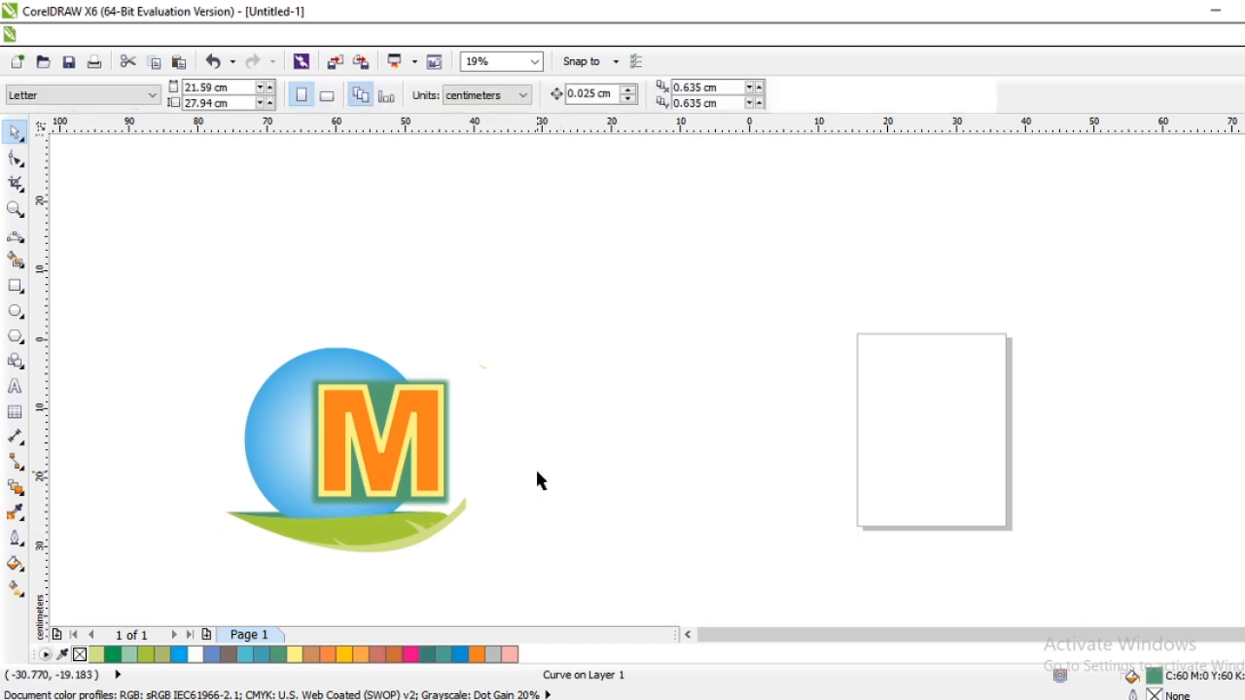
pyautogui.scroll(-2, 539, 482)
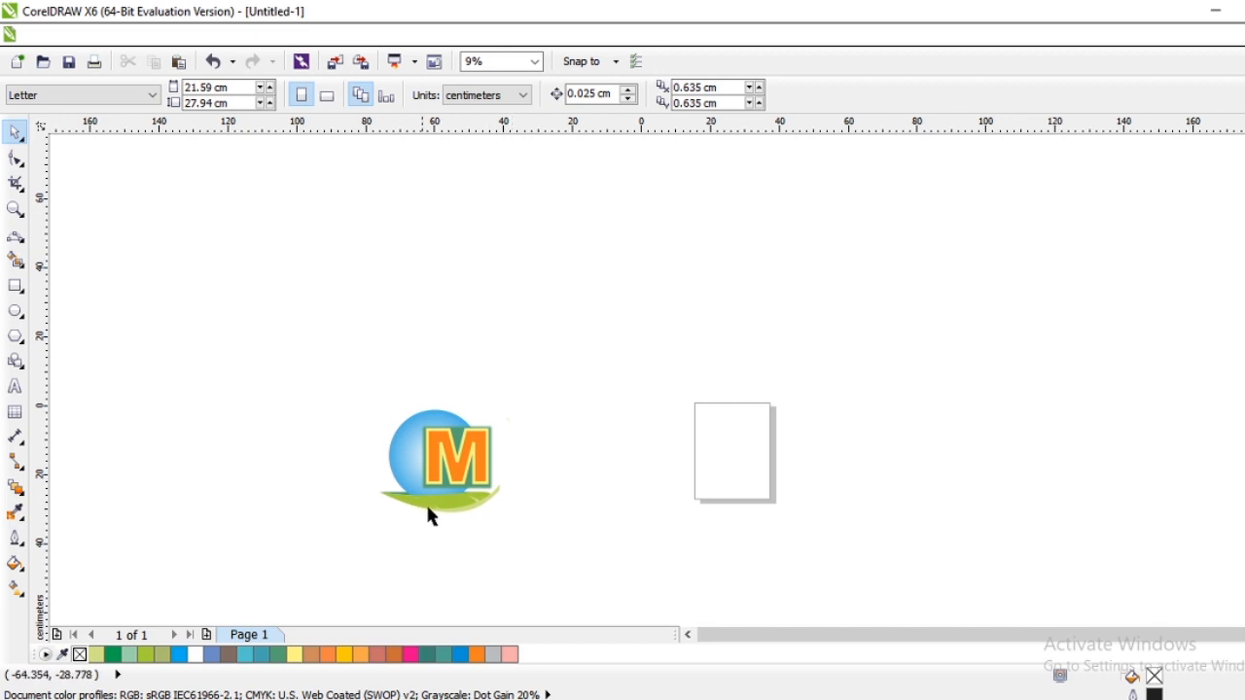
pyautogui.scroll(2, 442, 512)
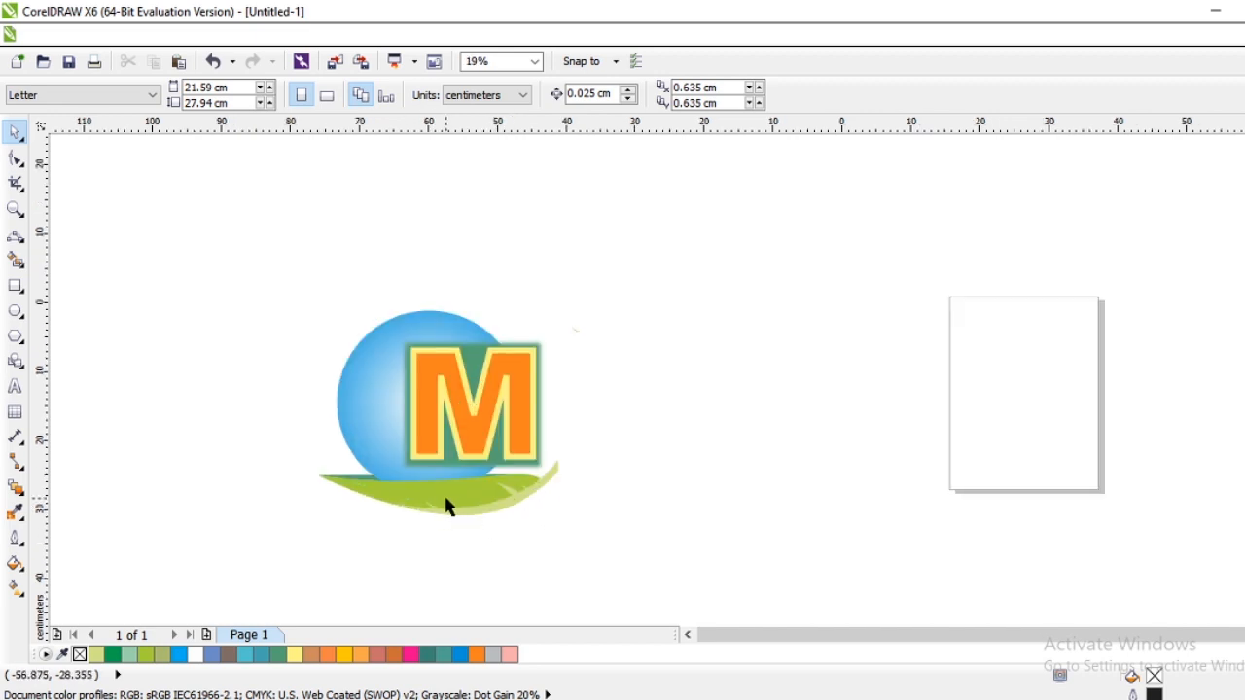
pyautogui.moveTo(275, 457); pyautogui.dragTo(612, 566)
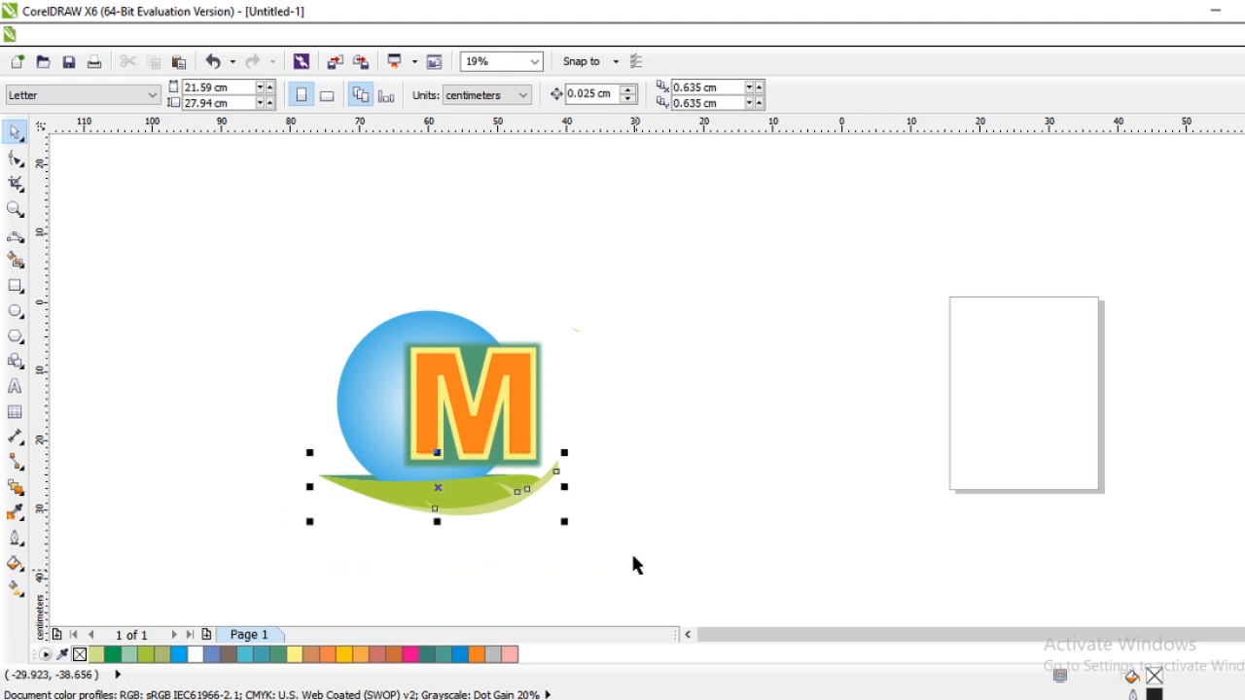
pyautogui.moveTo(563, 453); pyautogui.dragTo(595, 450)
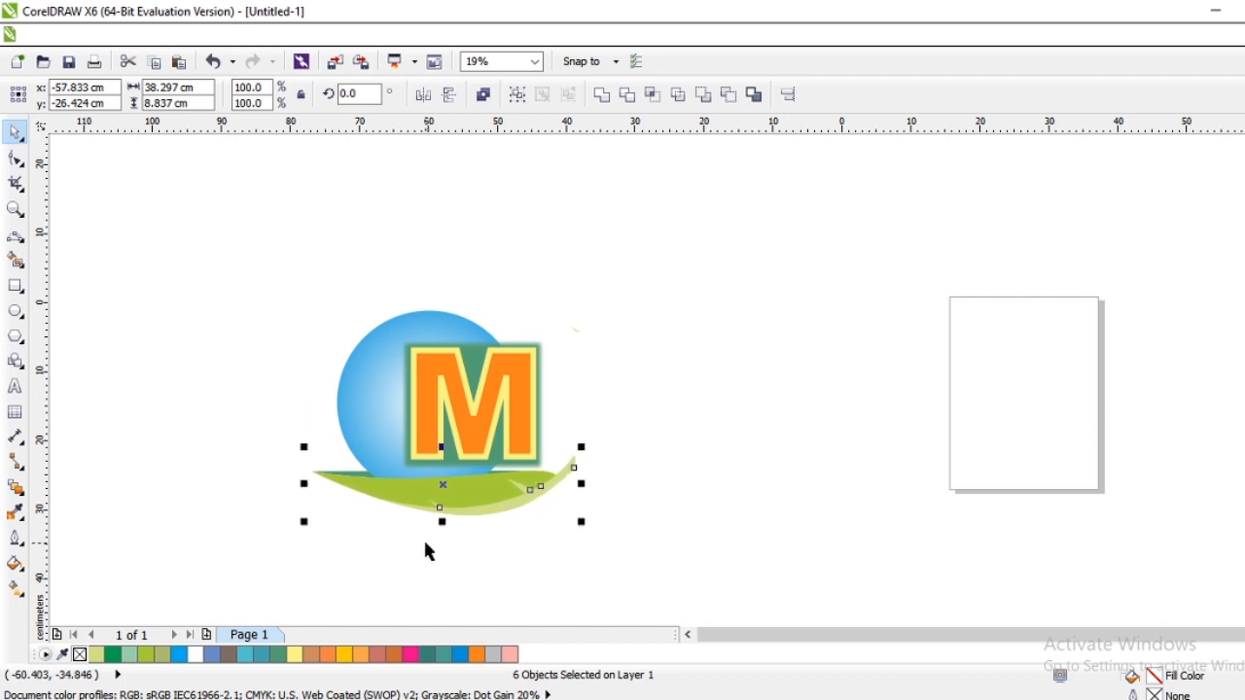
pyautogui.click(691, 452)
# Step: Move both stacked blue gradient circles out of the logo to the same empty spot between the M and the page
pyautogui.scroll(-1, 608, 286)
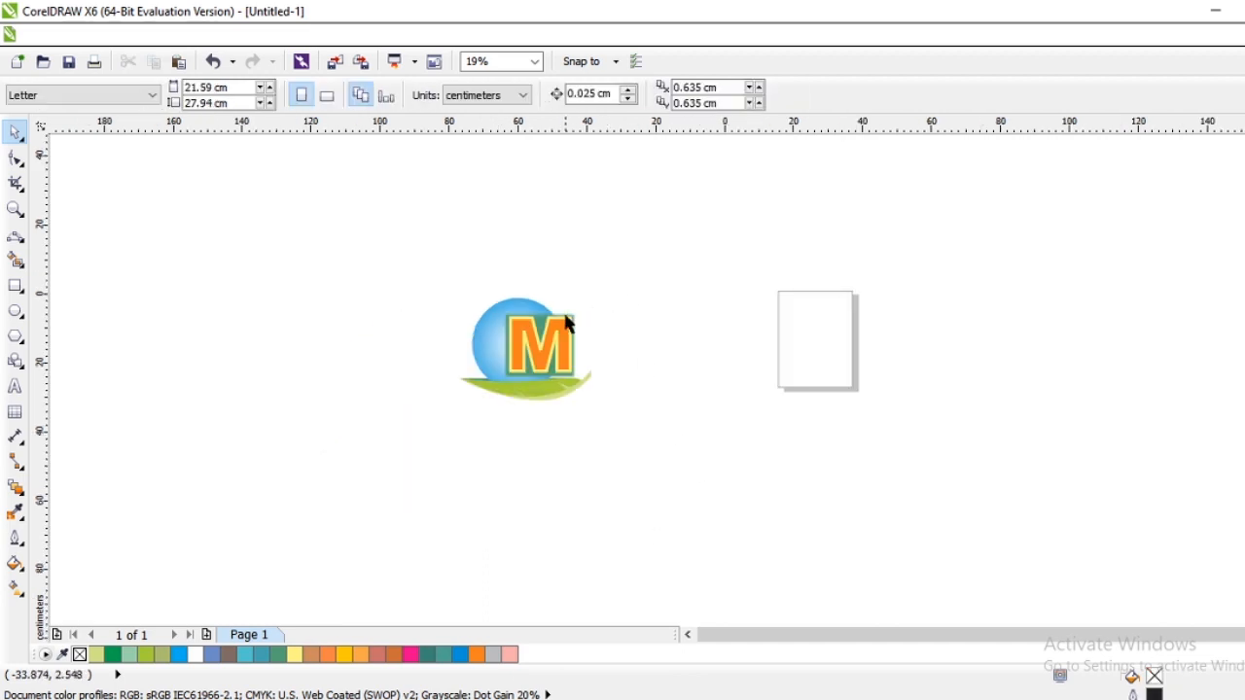
pyautogui.scroll(1, 564, 326)
pyautogui.click(410, 352)
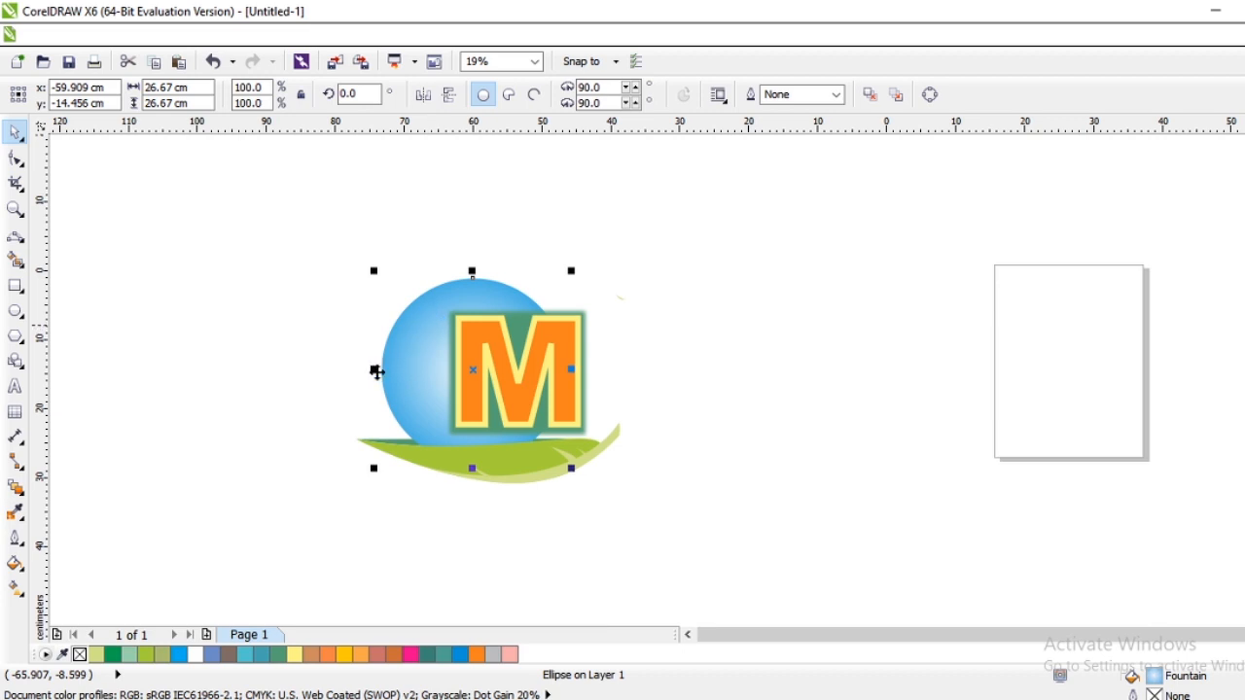
pyautogui.hotkey('shift', 'pageup')
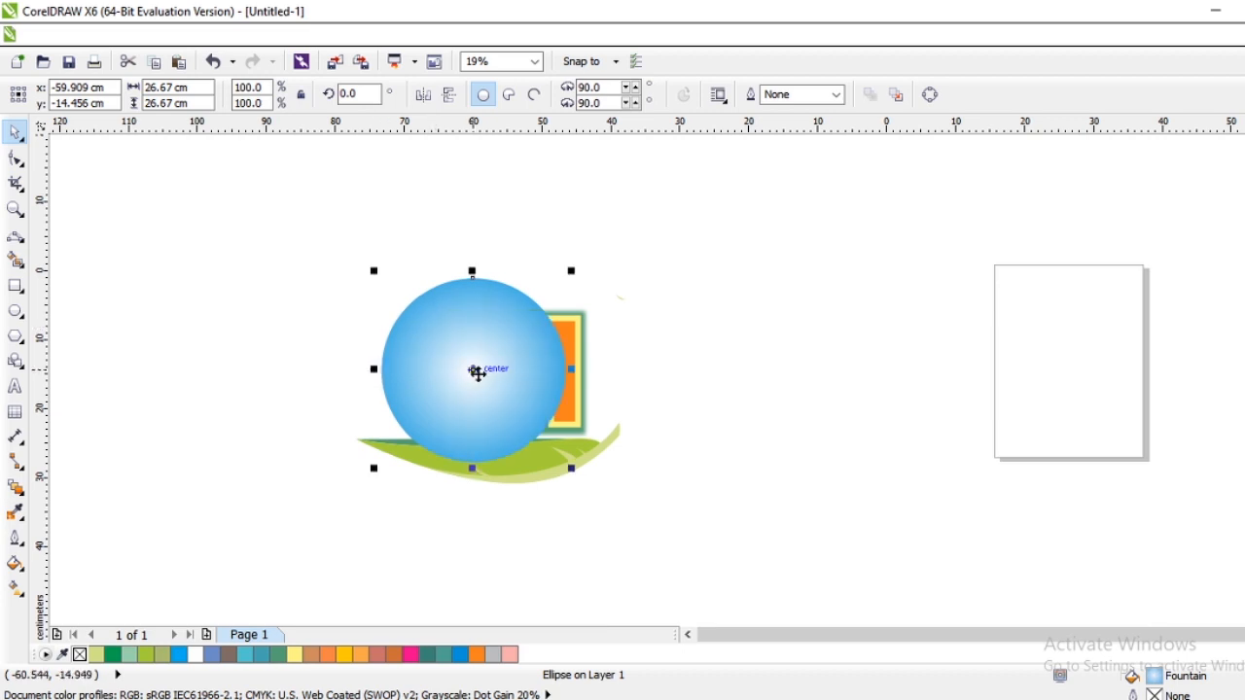
pyautogui.moveTo(478, 370); pyautogui.dragTo(775, 398)
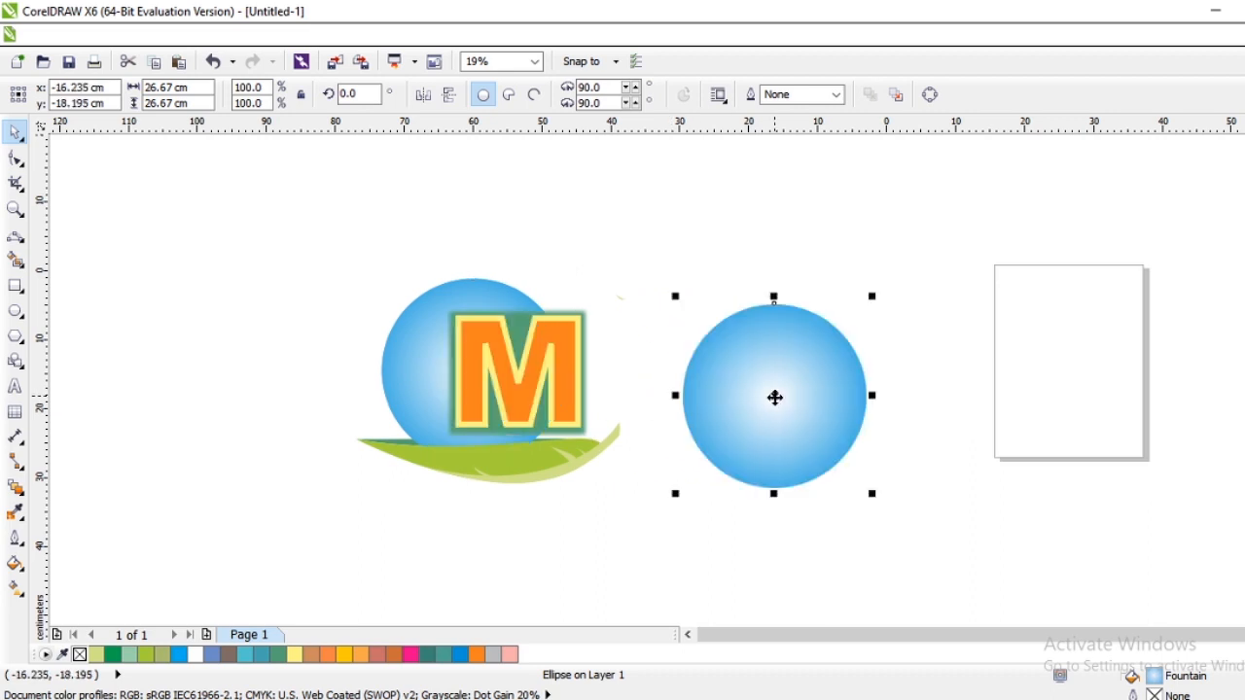
pyautogui.click(433, 362)
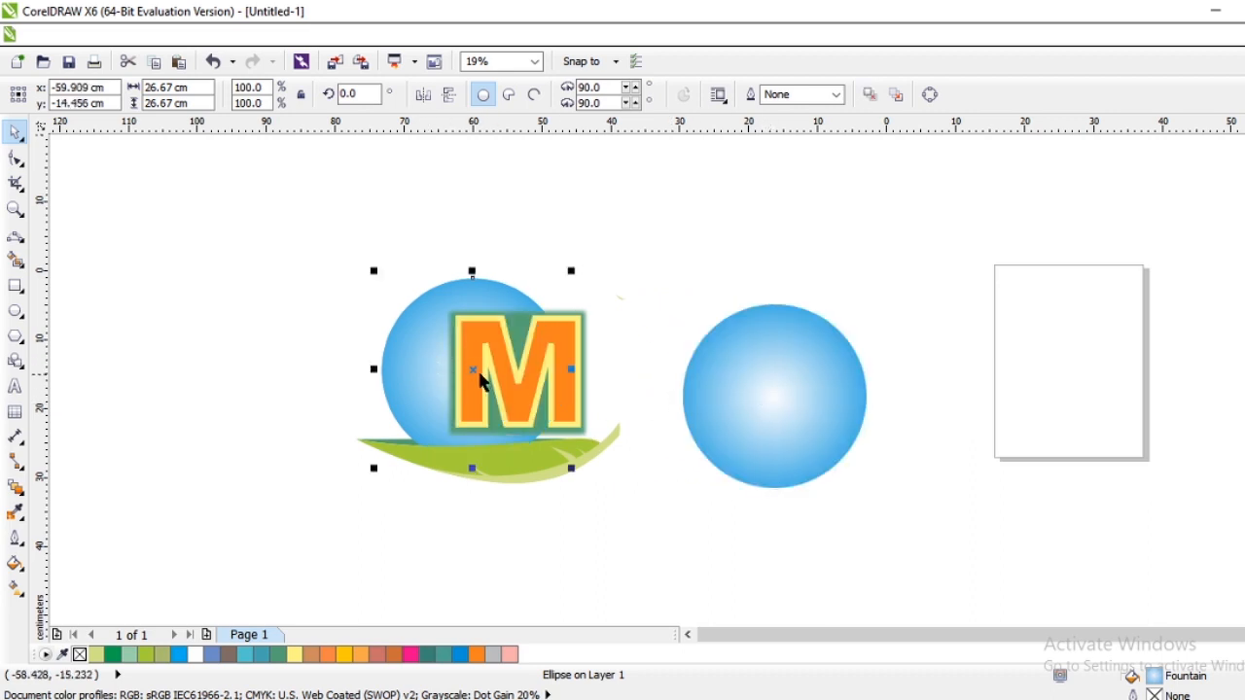
pyautogui.moveTo(479, 369); pyautogui.dragTo(777, 398)
# Step: Build vertical globe bands inside the blue circle with concentric ellipses narrowed about the center to widths of 21.519, 17.674 and 15.187 cm
pyautogui.moveTo(874, 397); pyautogui.dragTo(819, 389)
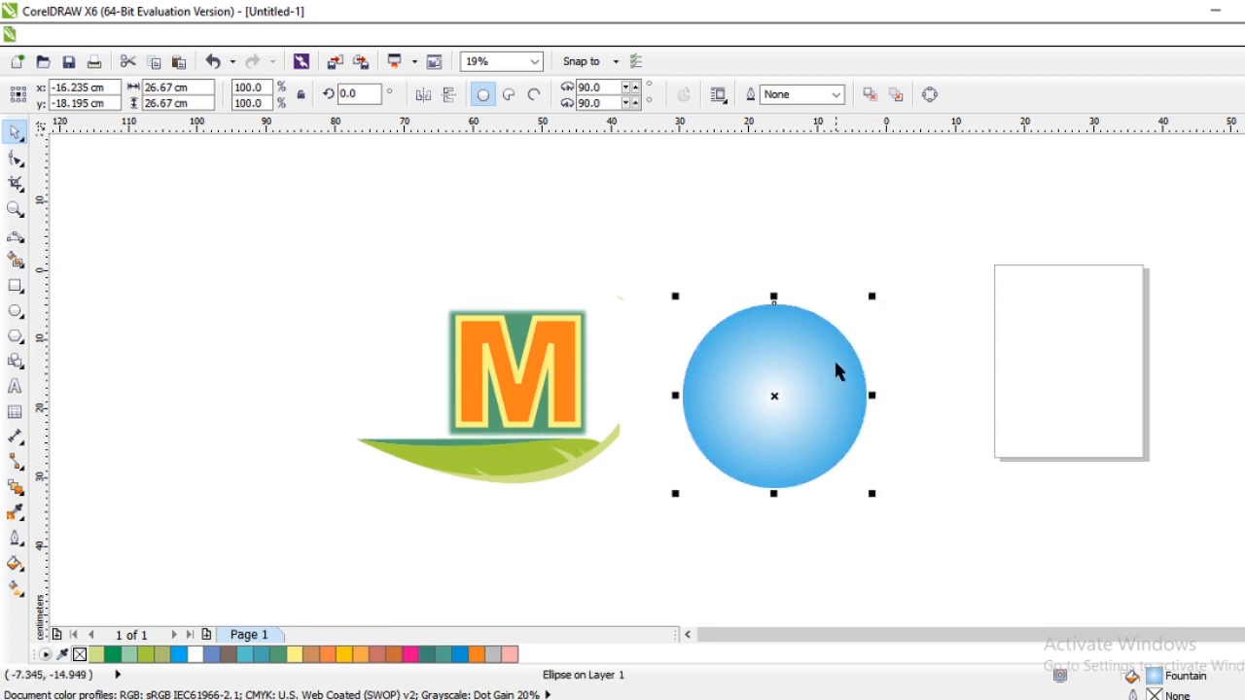
pyautogui.click(882, 401)
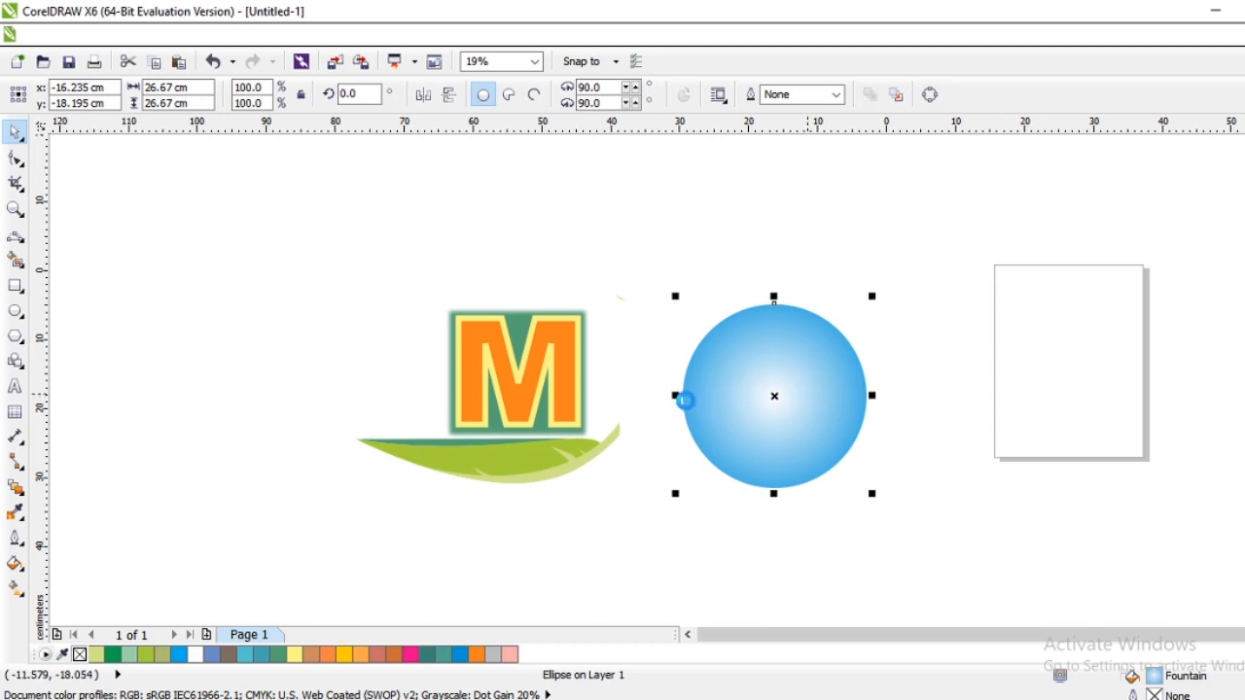
pyautogui.moveTo(676, 397); pyautogui.dragTo(713, 395)
pyautogui.moveTo(789, 402); pyautogui.dragTo(770, 395)
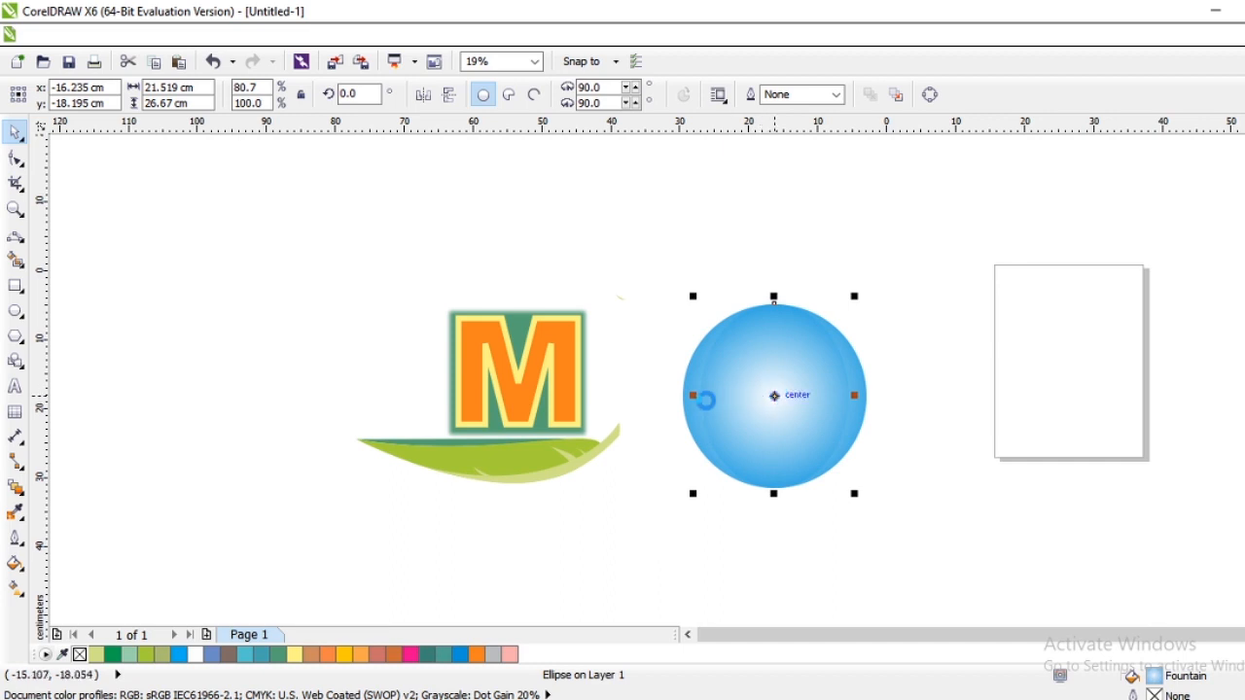
pyautogui.moveTo(693, 395); pyautogui.dragTo(774, 397)
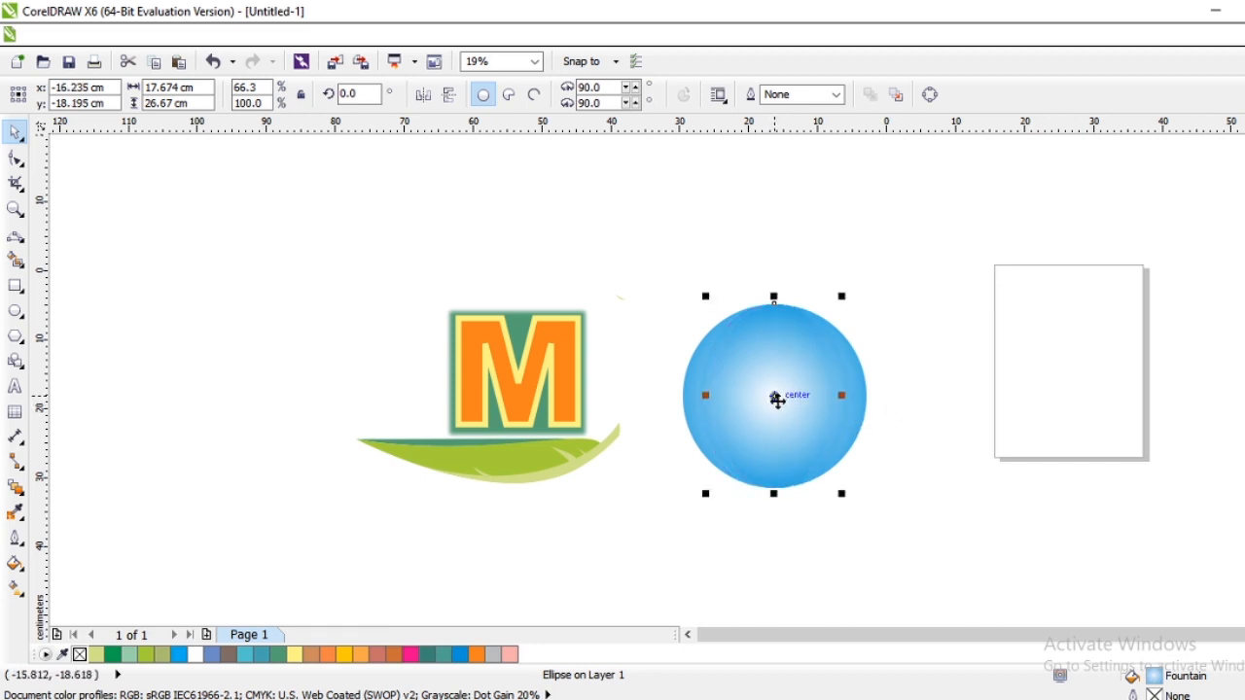
pyautogui.moveTo(701, 396); pyautogui.dragTo(774, 396)
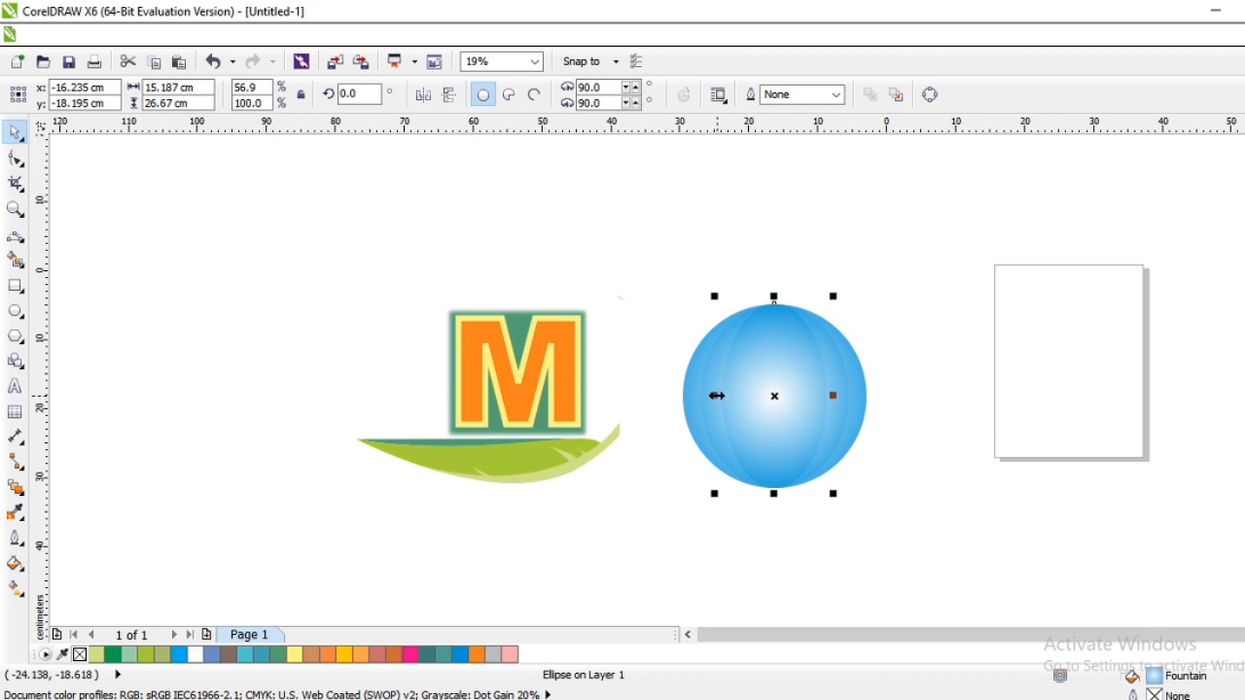
pyautogui.moveTo(716, 396); pyautogui.dragTo(774, 399)
pyautogui.click(897, 398)
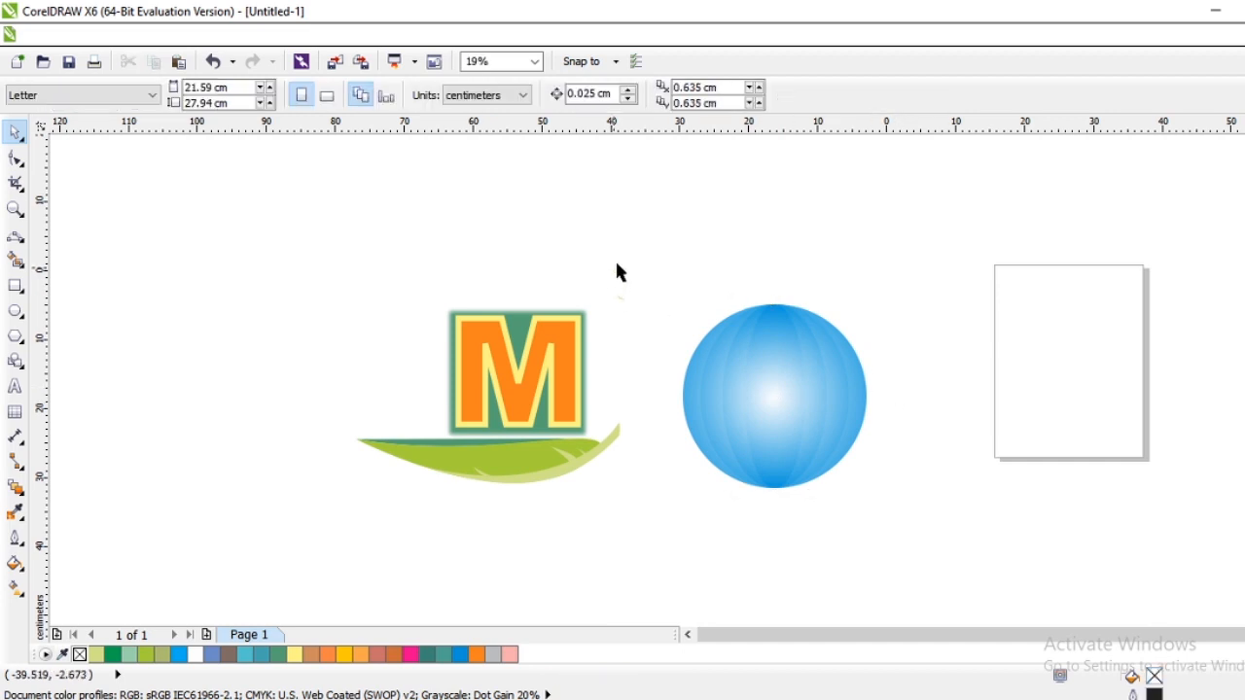
# Step: Group the four blue ellipses of the banded circle and shift the group slightly toward the M artwork
pyautogui.moveTo(617, 267); pyautogui.dragTo(948, 527)
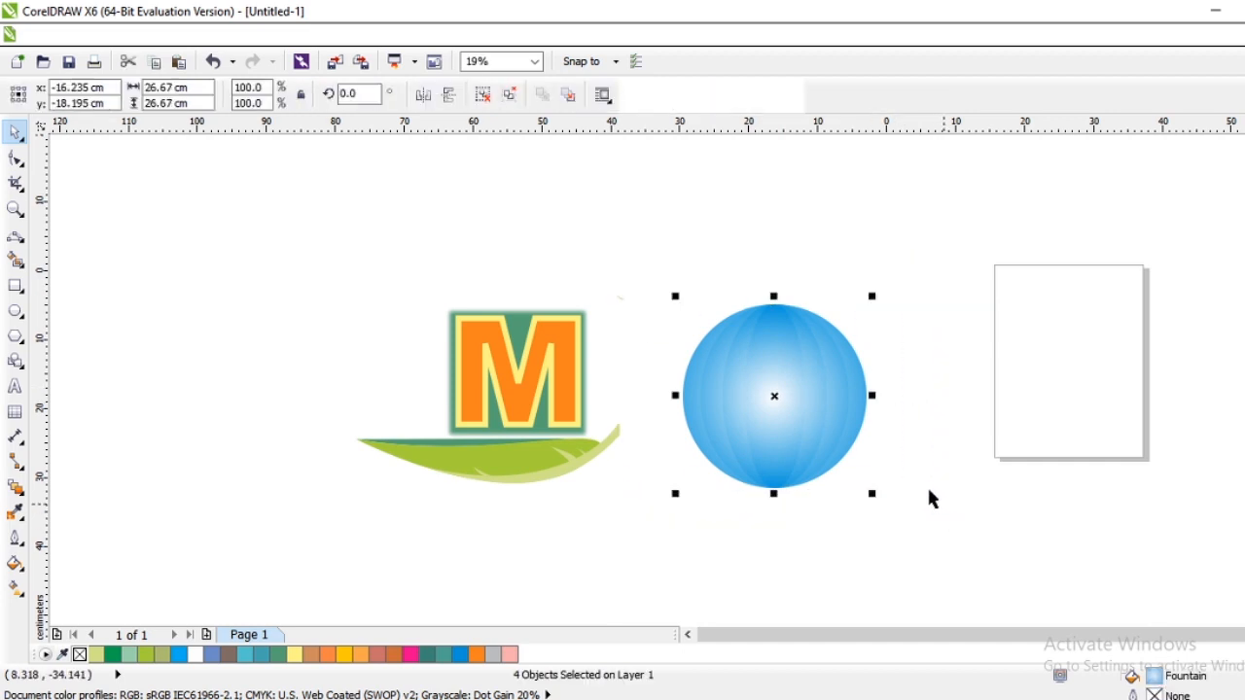
pyautogui.hotkey('ctrl', 'g')
pyautogui.moveTo(779, 398); pyautogui.dragTo(752, 384)
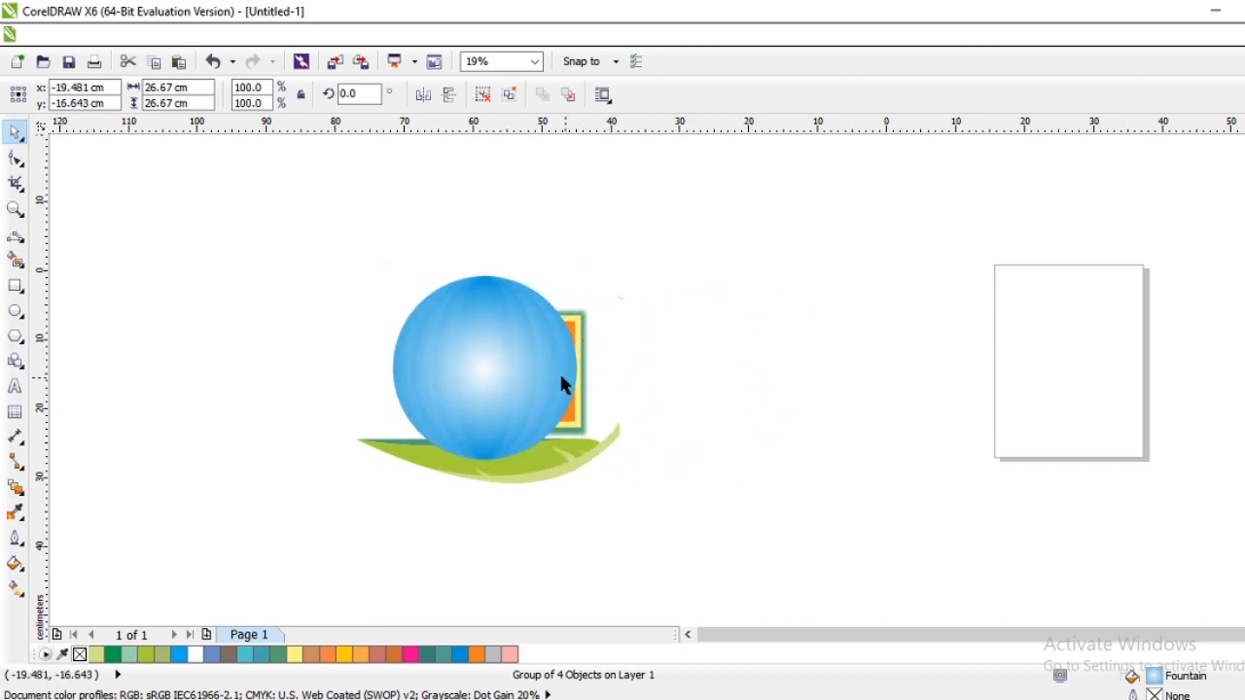
# Step: Move the M group over the upper right part of the banded blue circle and bring it to the front
pyautogui.click(515, 382)
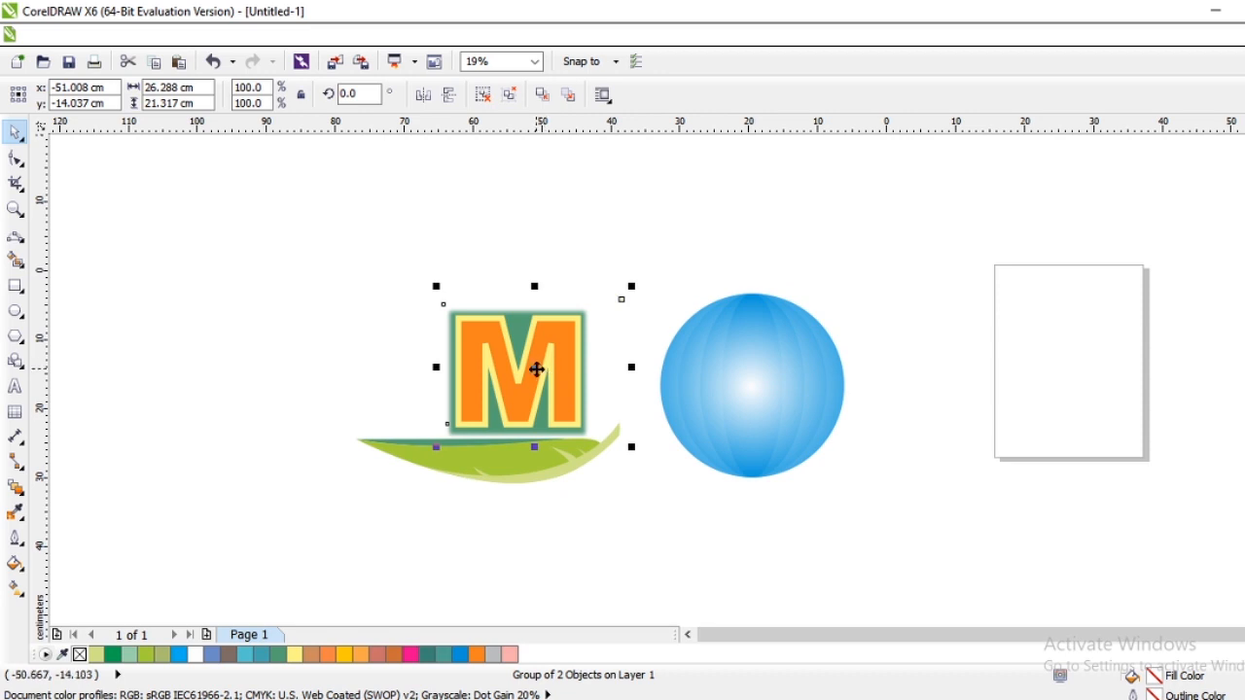
pyautogui.moveTo(537, 369); pyautogui.dragTo(798, 353)
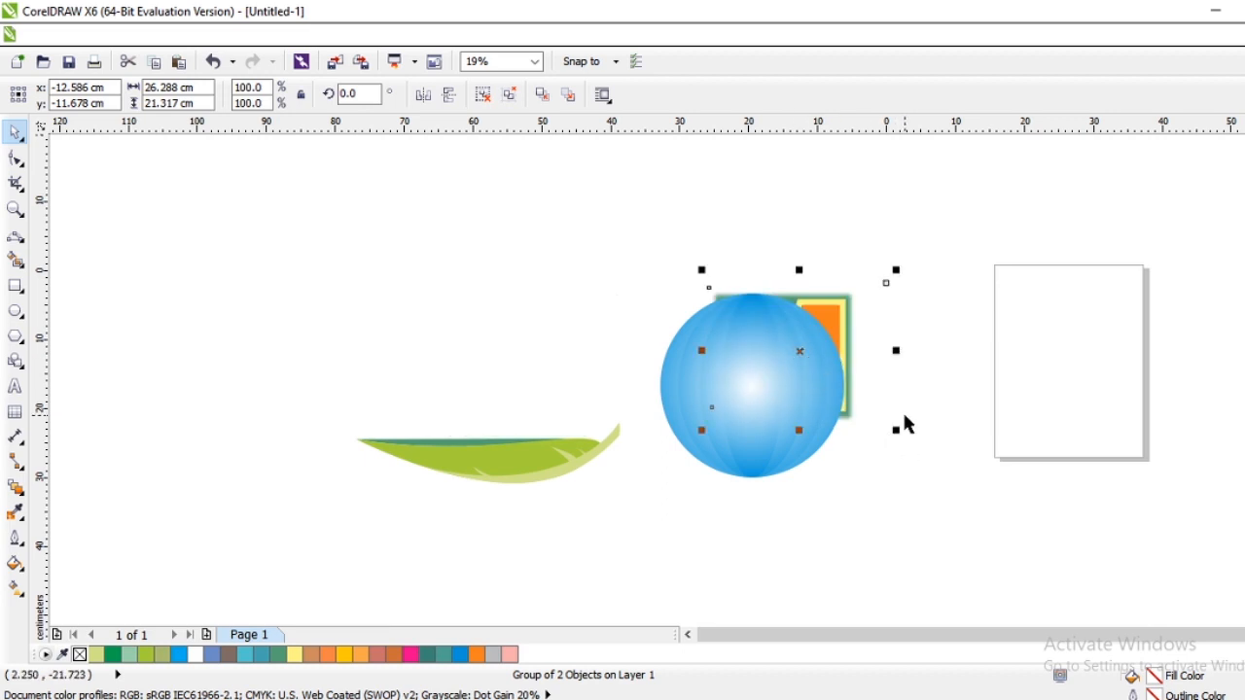
pyautogui.hotkey('shift', 'pageup')
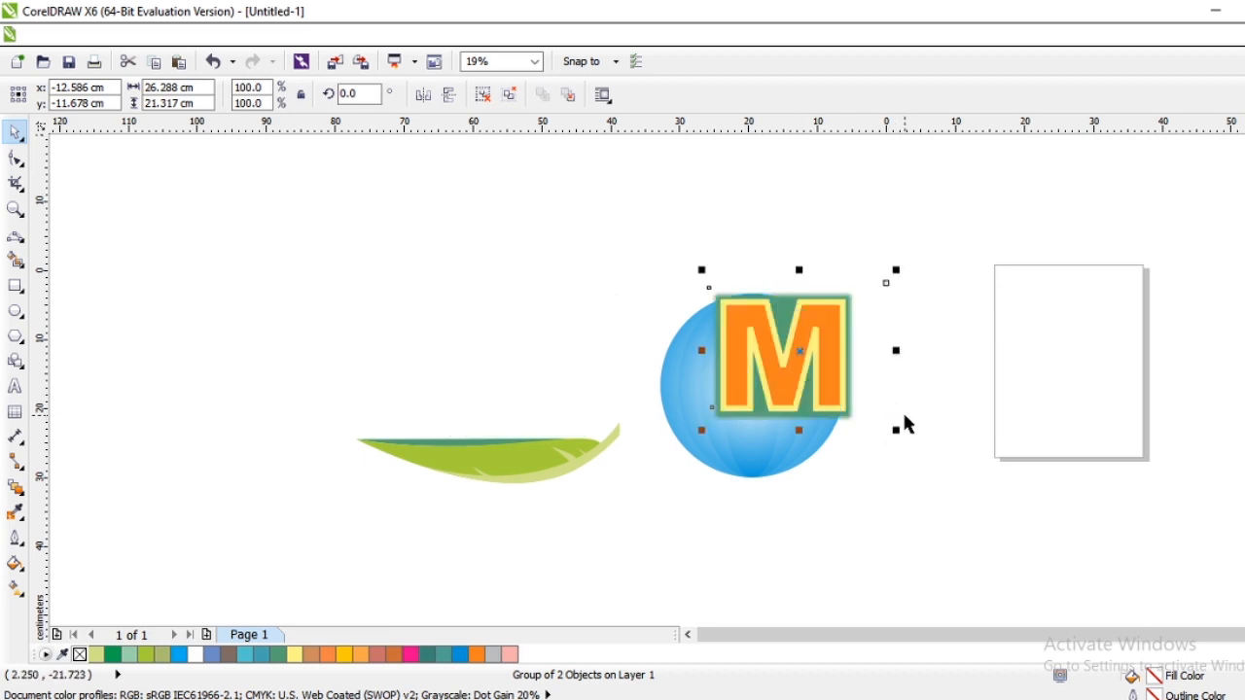
pyautogui.click(904, 417)
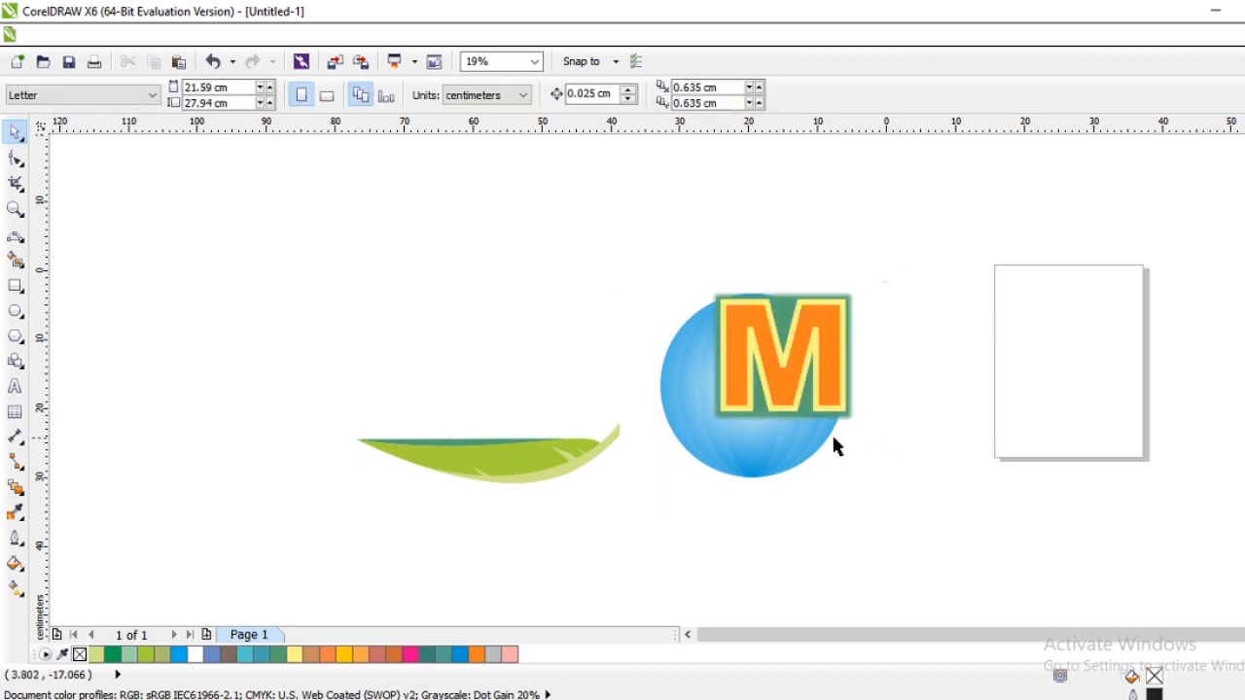
# Step: Move the whole leaf to the lower edge of the banded circle and send the circle group to the back
pyautogui.moveTo(289, 403); pyautogui.dragTo(702, 544)
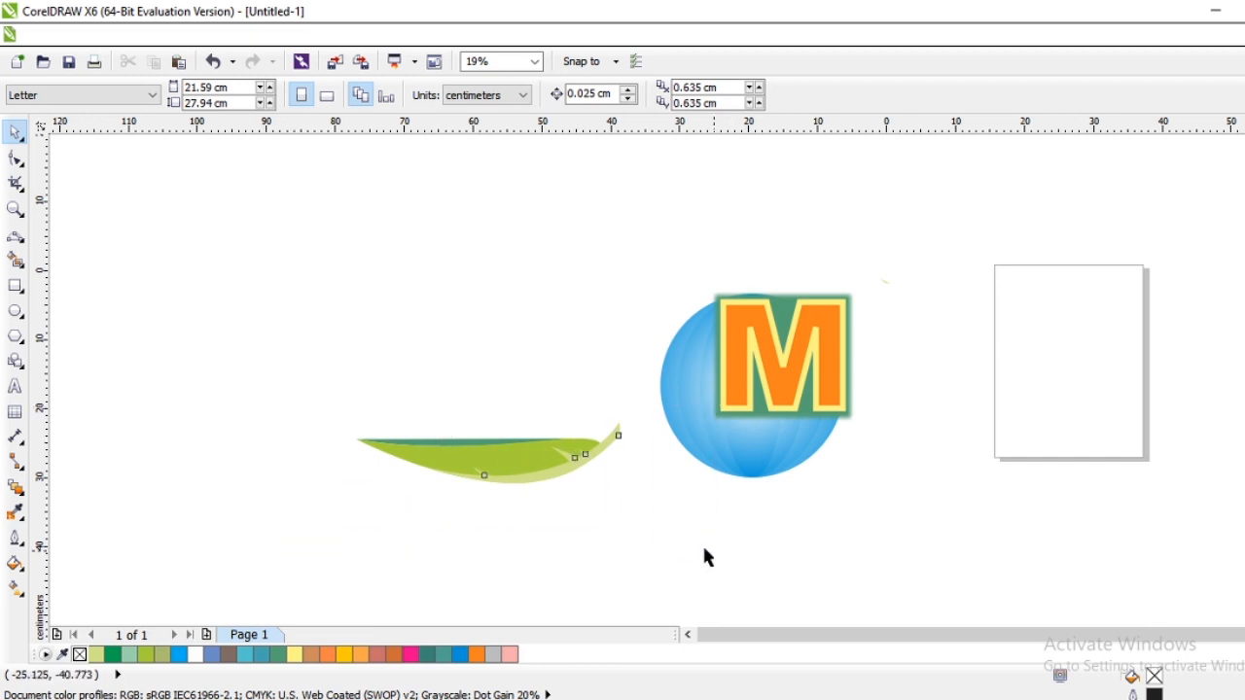
pyautogui.moveTo(489, 455); pyautogui.dragTo(748, 445)
pyautogui.click(902, 499)
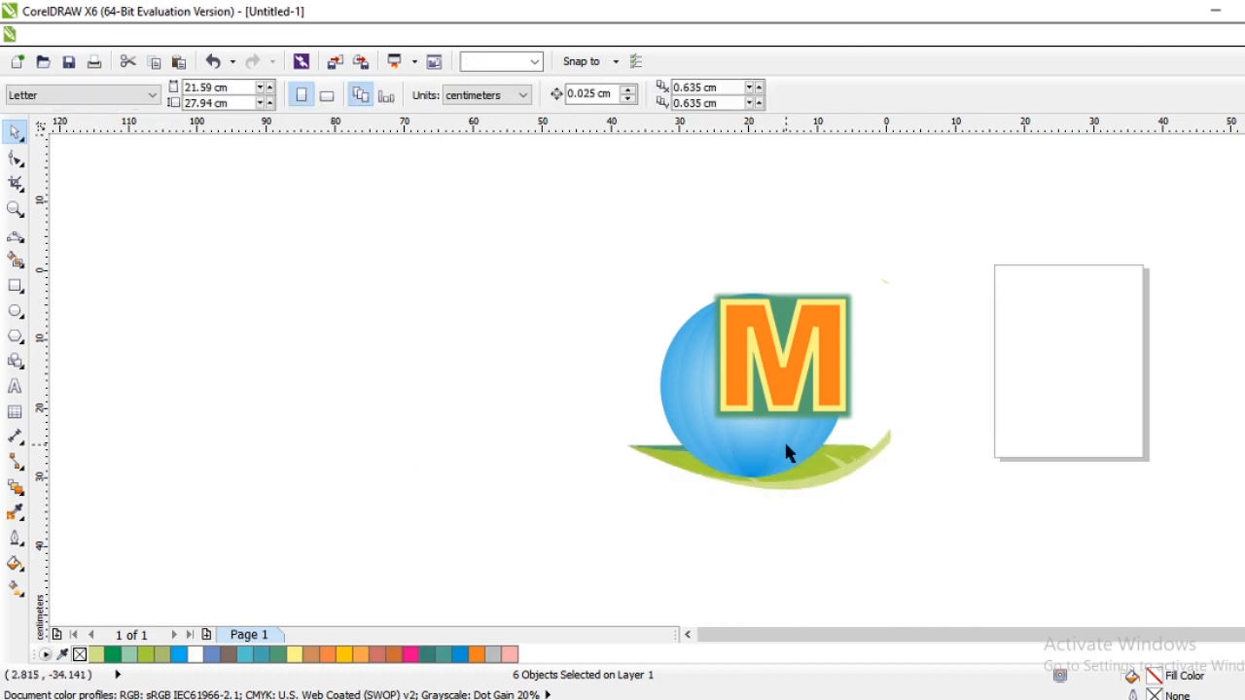
pyautogui.click(764, 433)
pyautogui.hotkey('shift', 'pagedown')
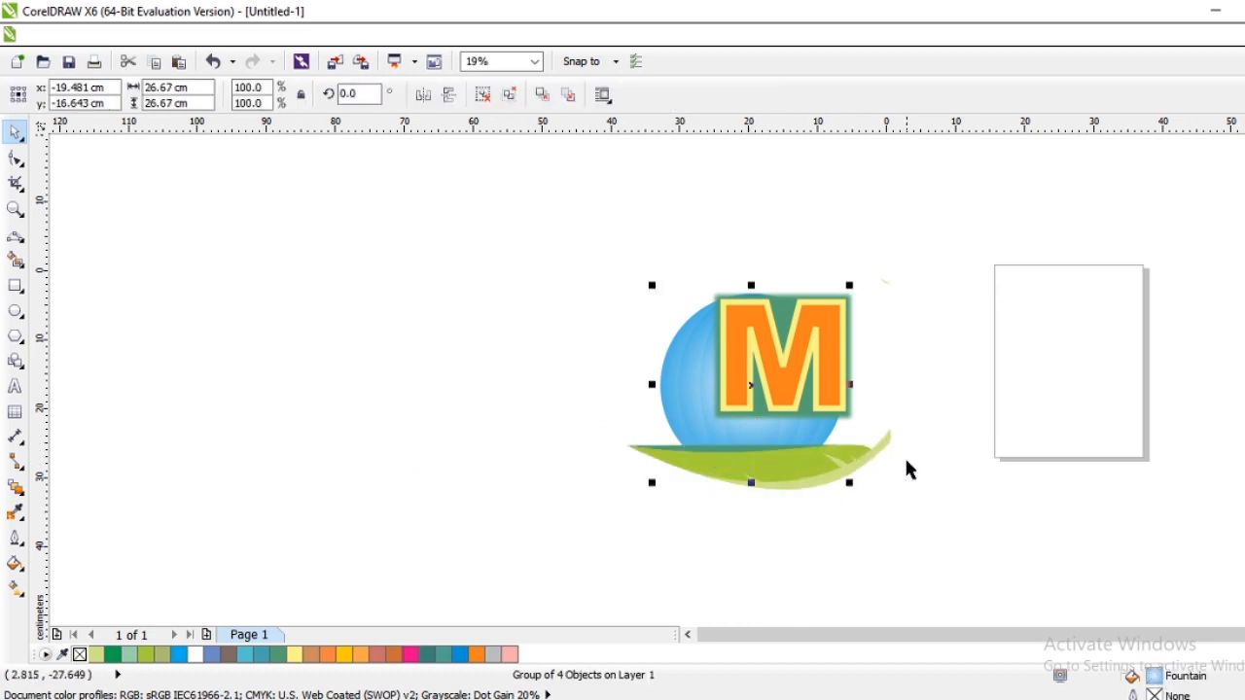
pyautogui.click(903, 455)
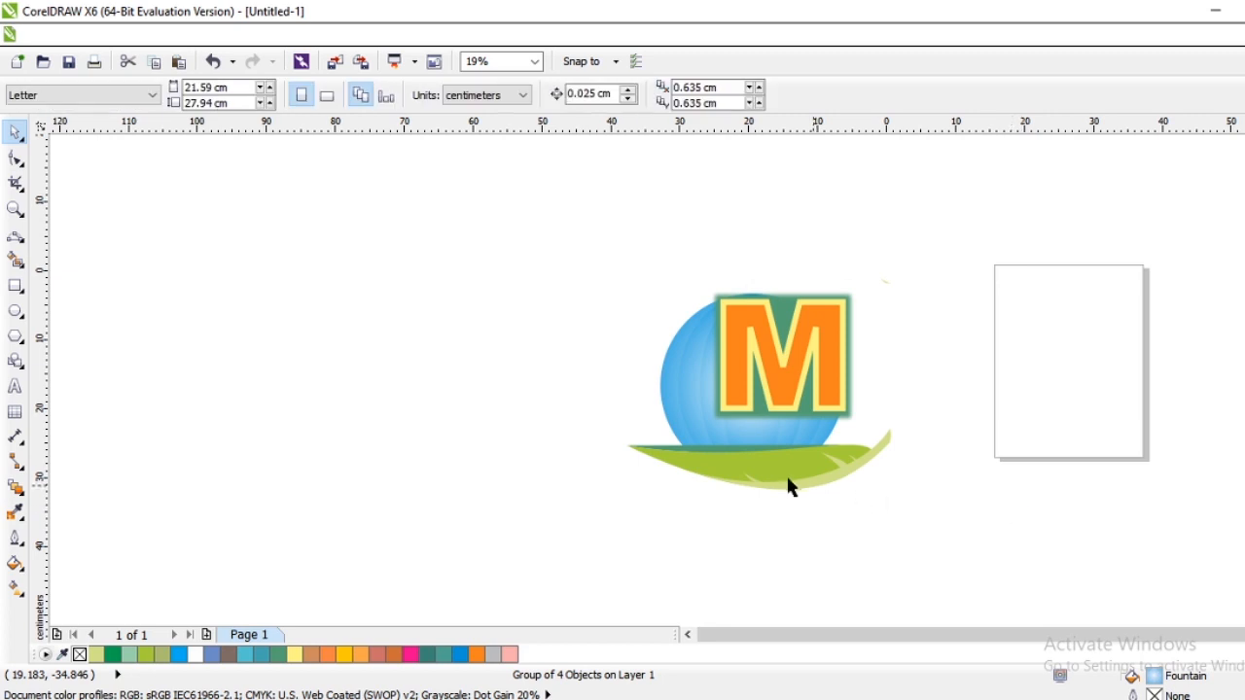
pyautogui.click(724, 449)
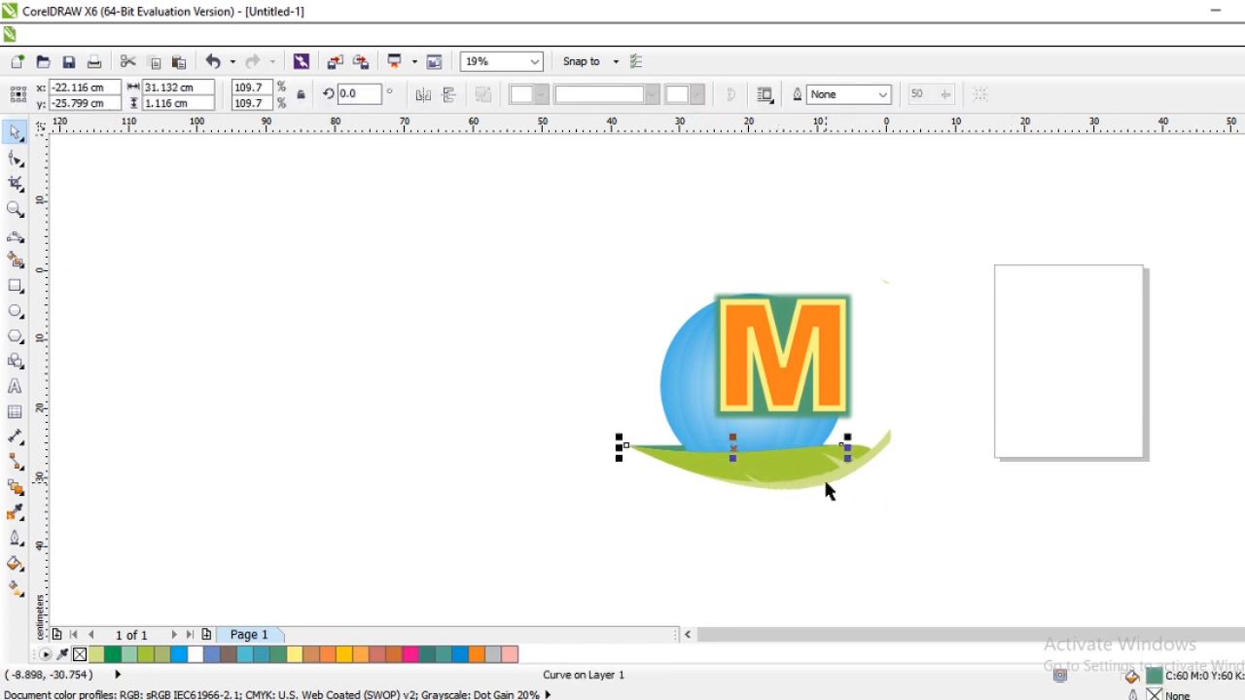
pyautogui.click(861, 498)
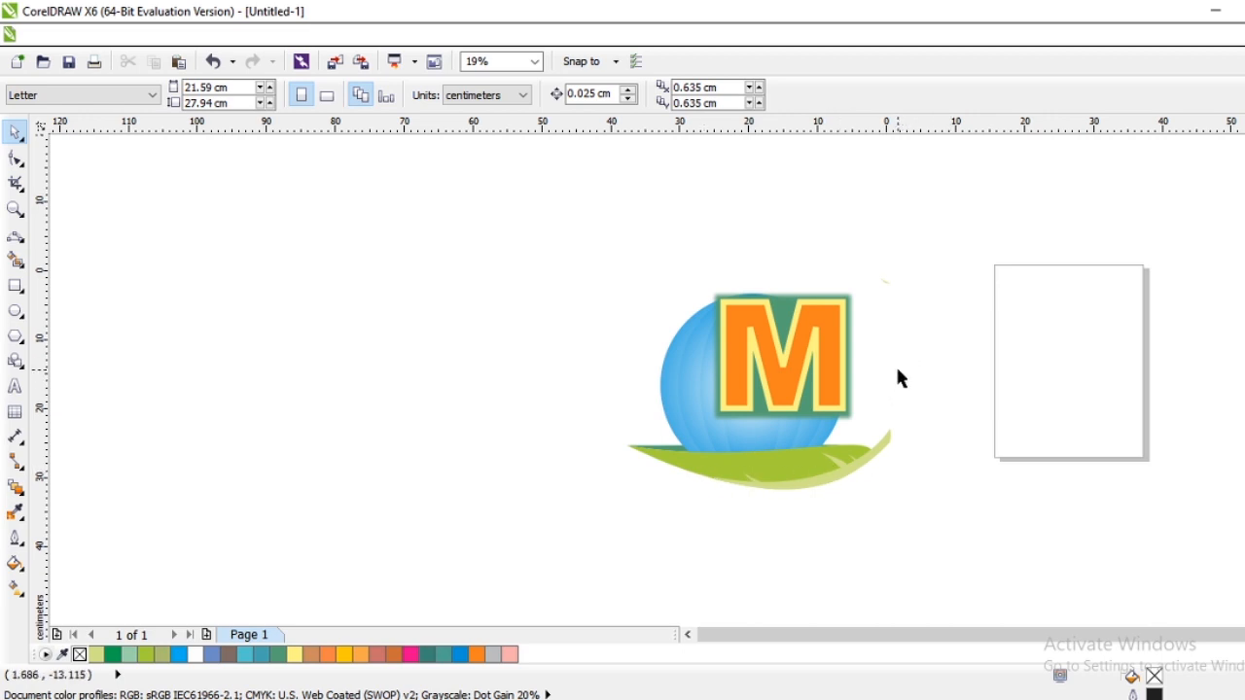
# Step: Shift the M group slightly down and to the left over the circle, to about X -13.43 cm, Y -13.87 cm
pyautogui.scroll(2, 894, 371)
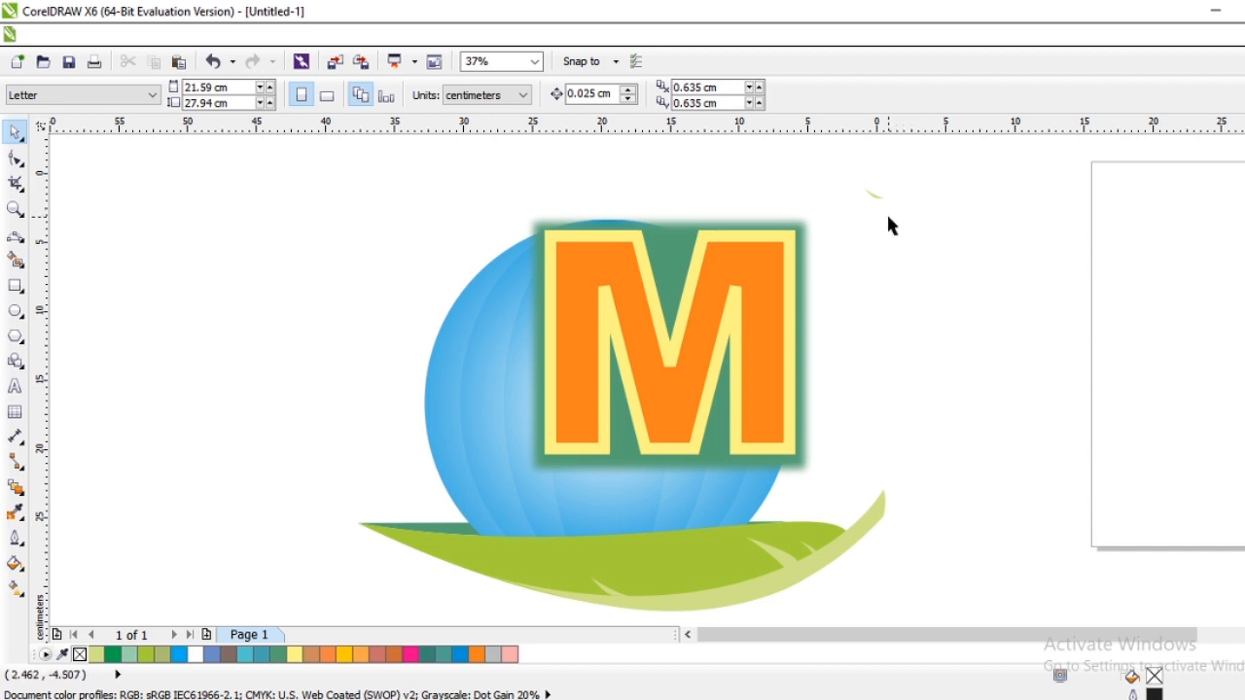
pyautogui.moveTo(887, 215); pyautogui.dragTo(907, 218)
pyautogui.click(647, 426)
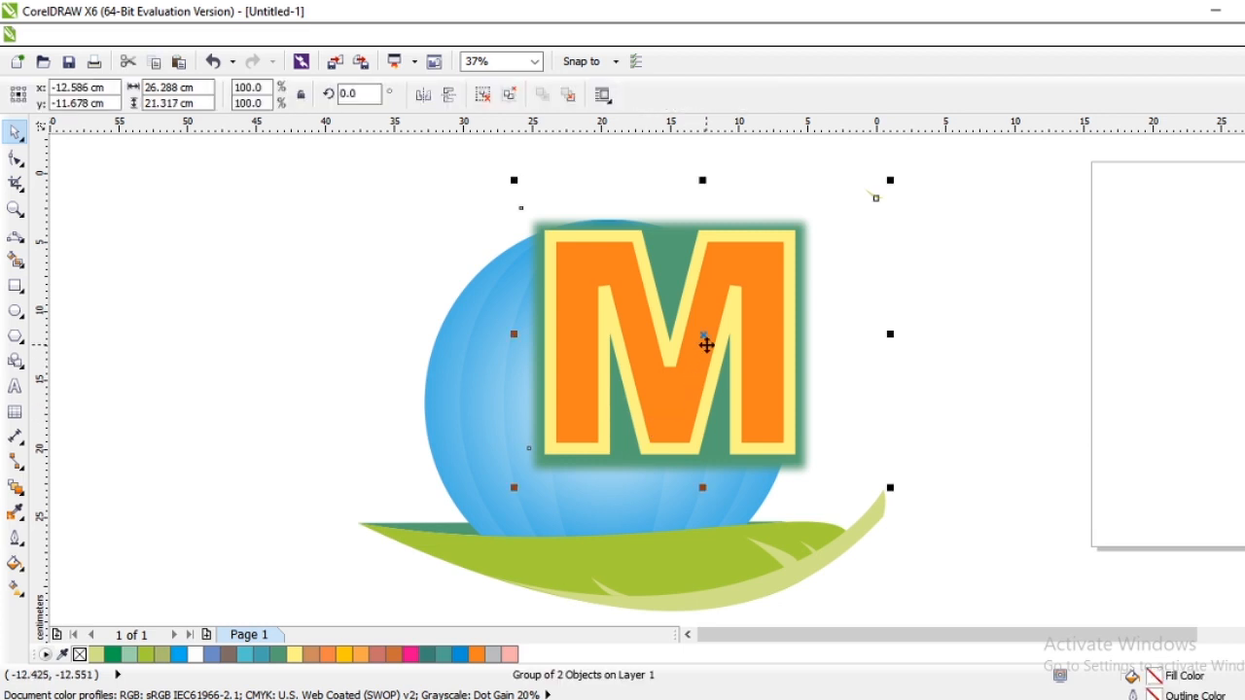
pyautogui.moveTo(704, 340); pyautogui.dragTo(693, 370)
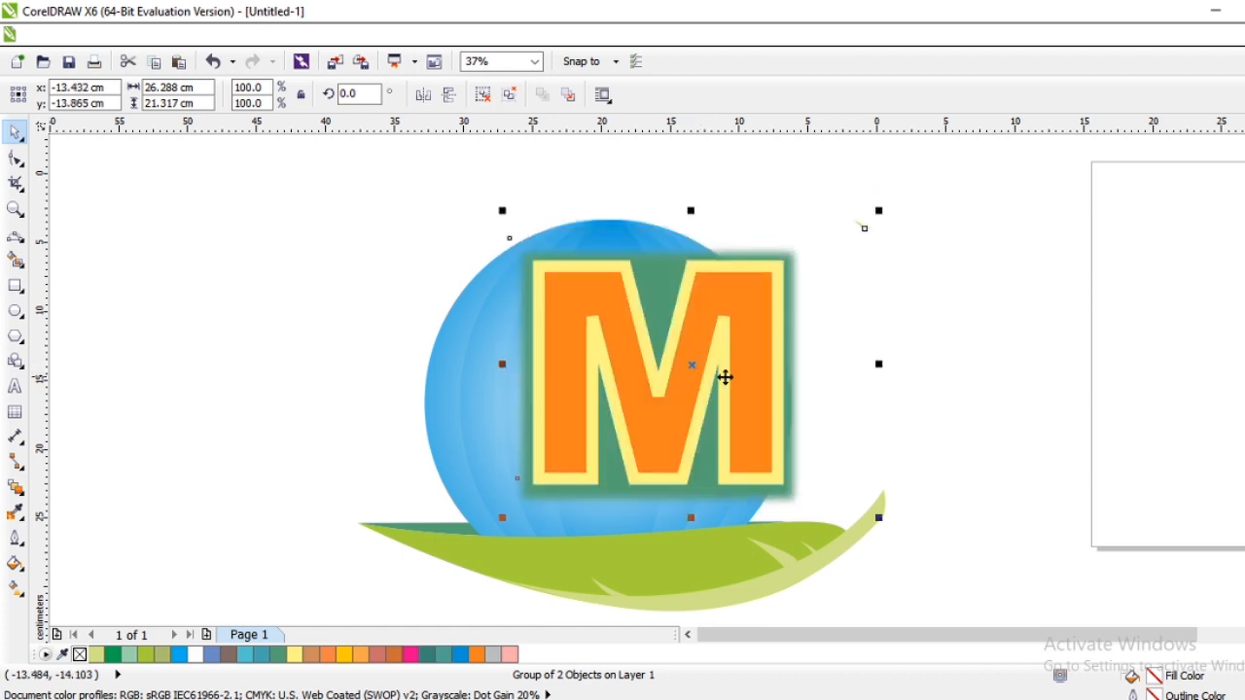
pyautogui.click(989, 460)
pyautogui.scroll(-2, 987, 457)
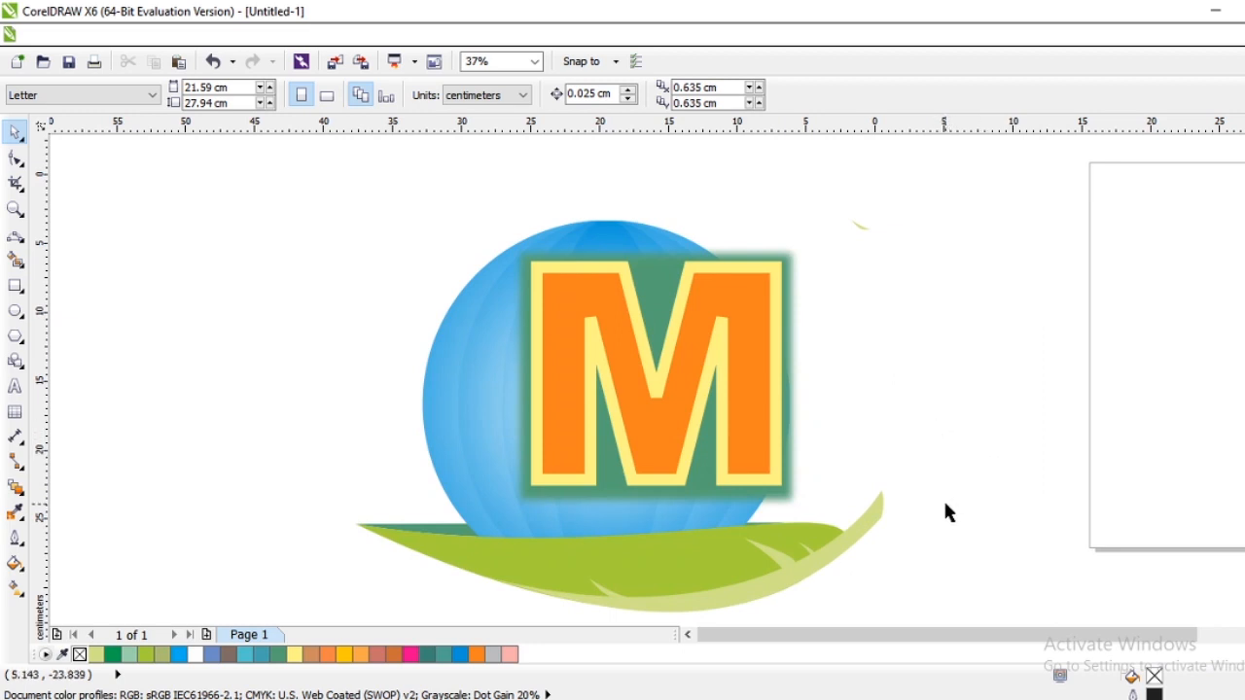
pyautogui.scroll(-2, 944, 502)
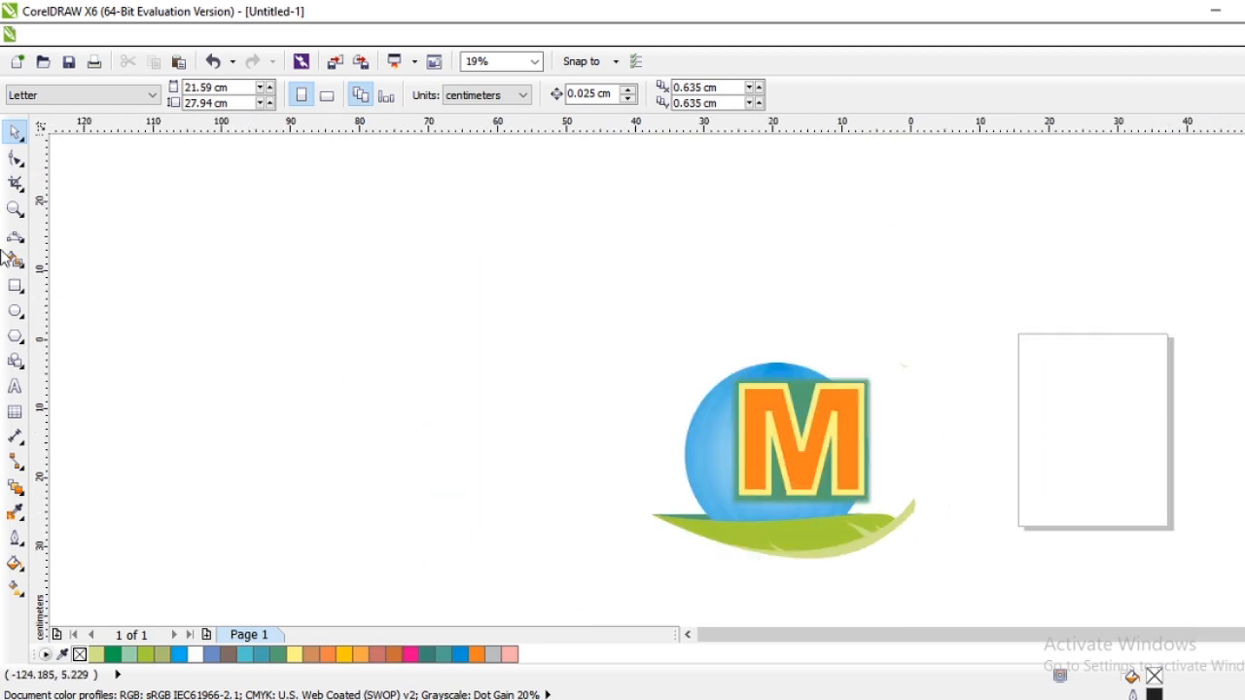
pyautogui.click(15, 208)
pyautogui.moveTo(613, 330); pyautogui.dragTo(949, 554)
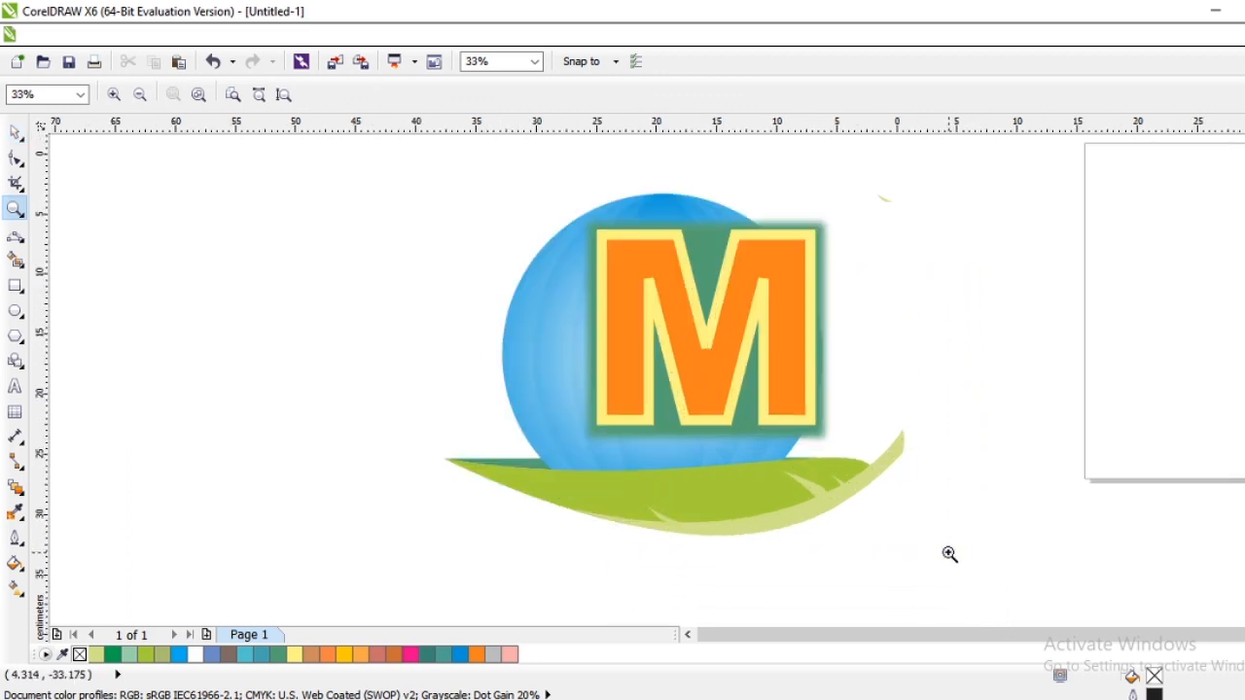
pyautogui.click(15, 131)
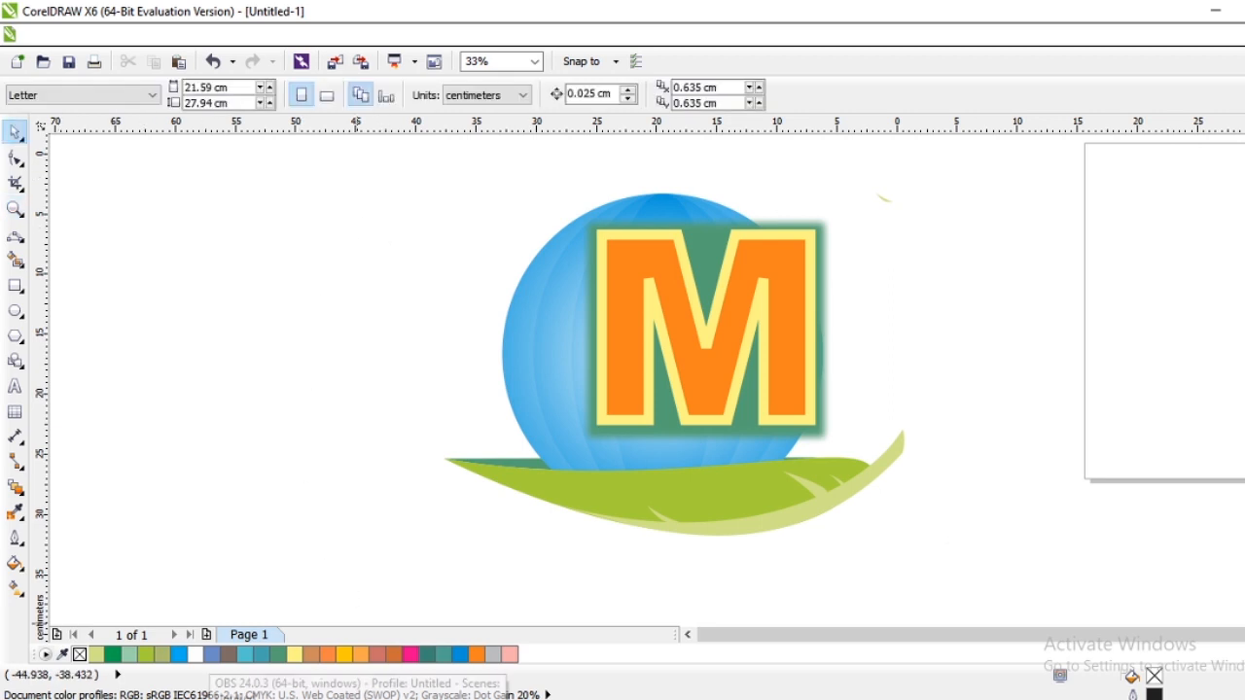
pyautogui.hotkey('alt', 'Tab')
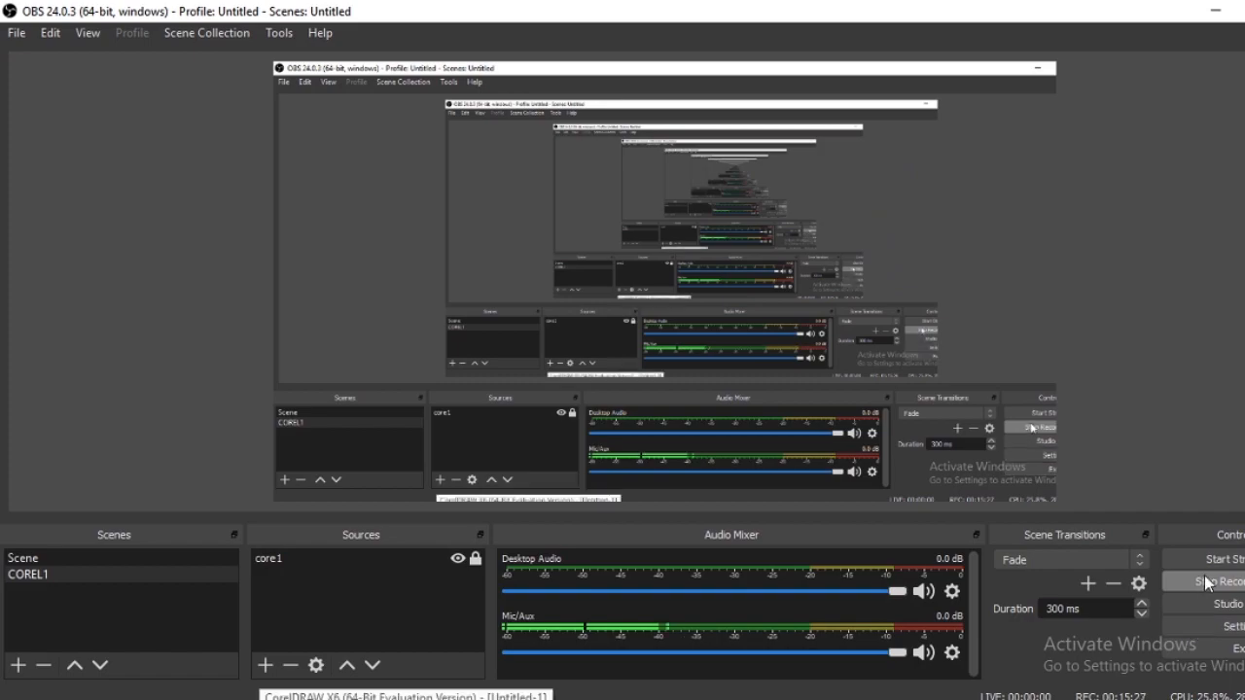